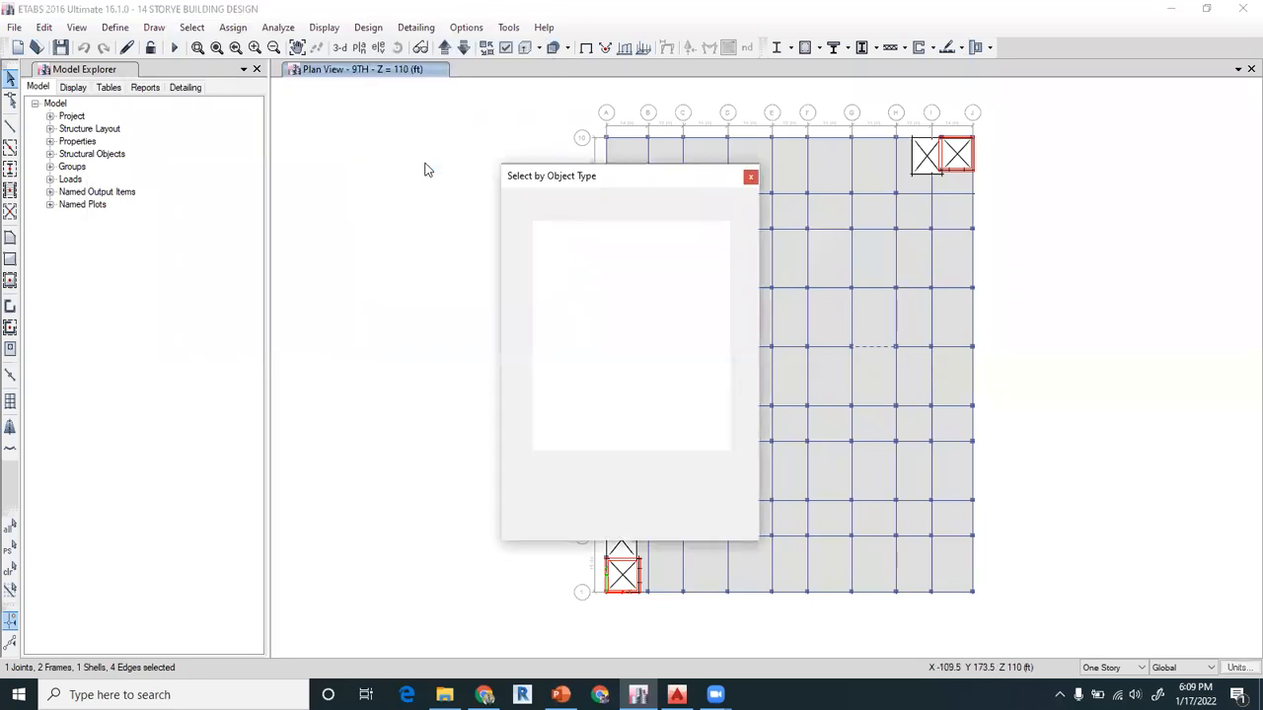
# Add all beams in the model to the selection by object type
pyautogui.moveTo(615, 181); pyautogui.dragTo(481, 125)
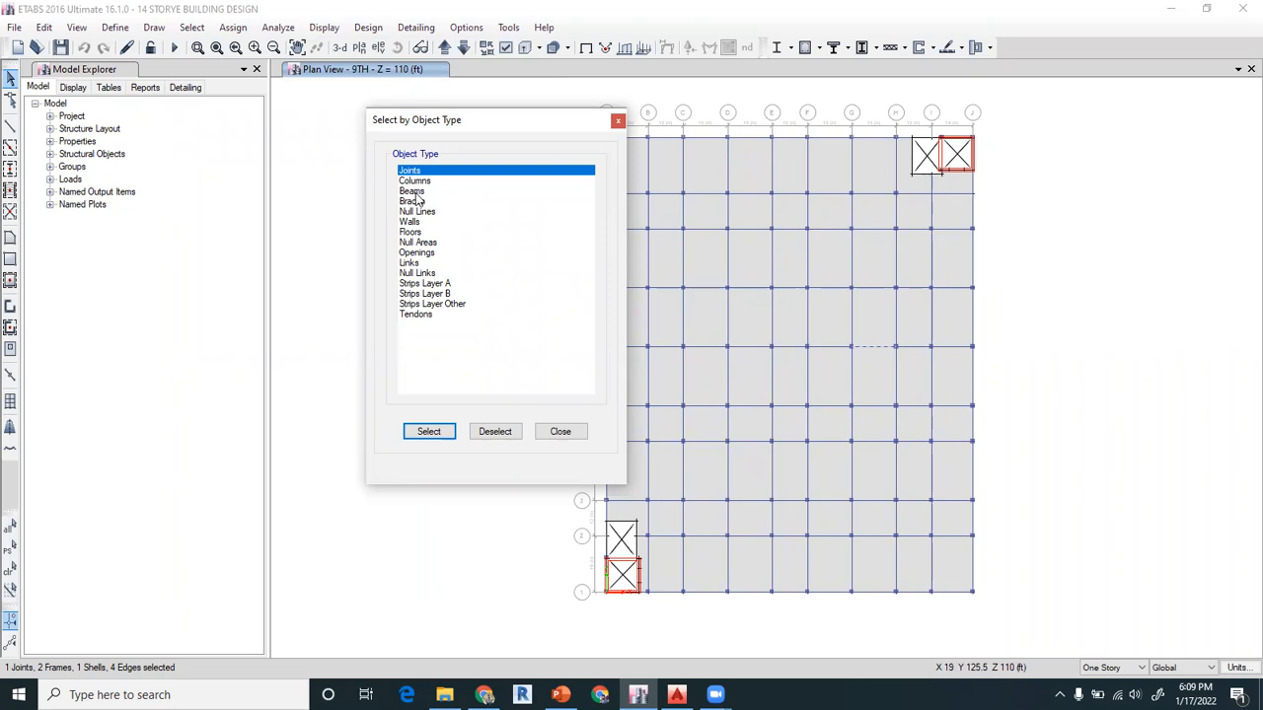
pyautogui.click(412, 191)
pyautogui.click(428, 435)
pyautogui.click(551, 440)
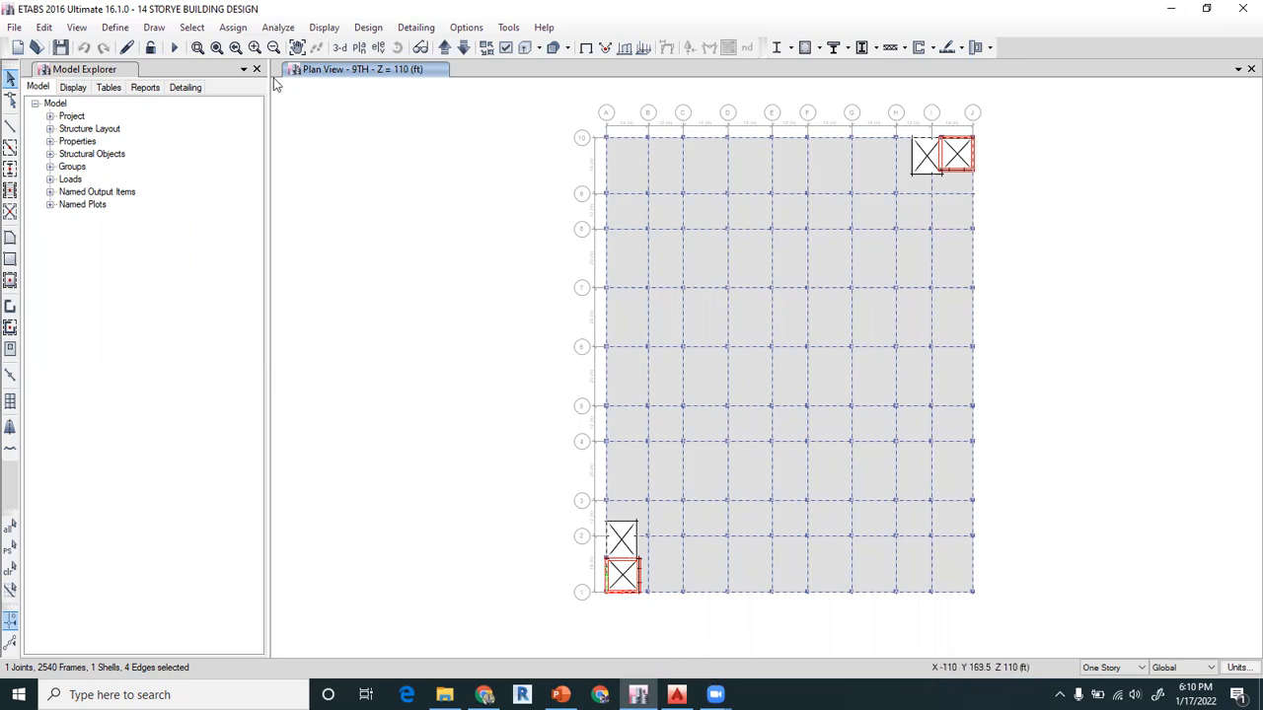
pyautogui.click(715, 695)
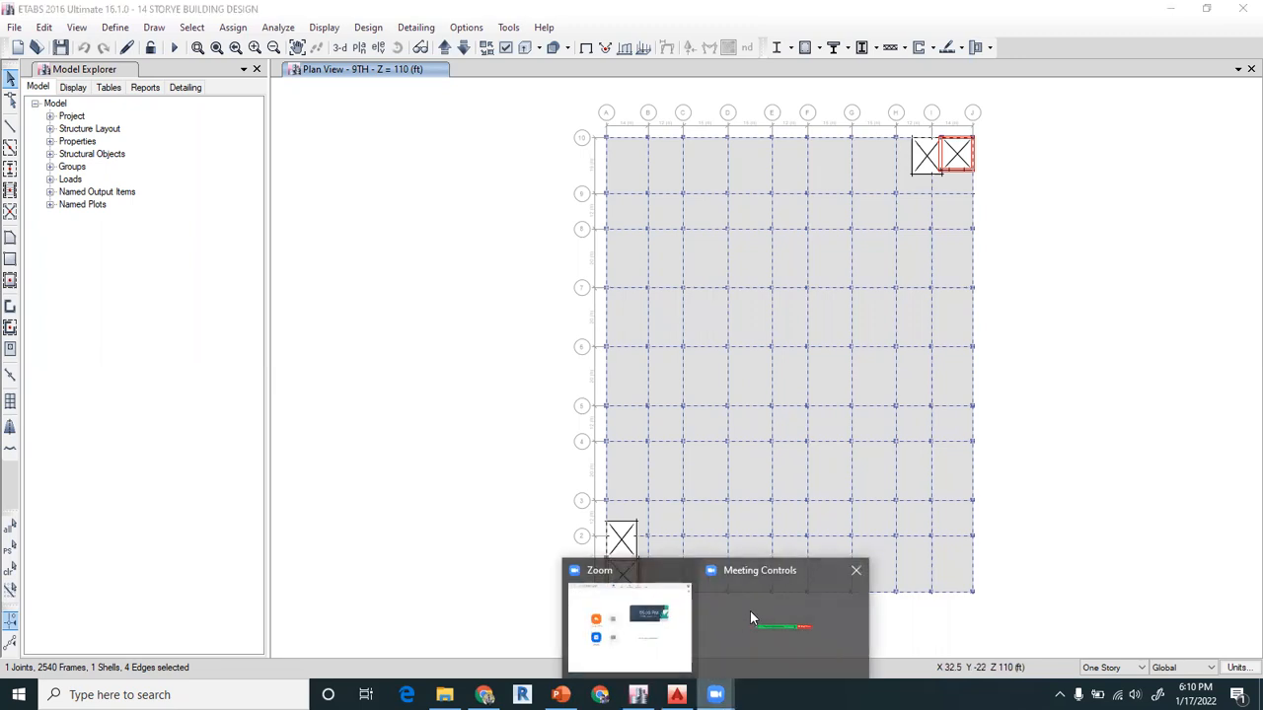
pyautogui.click(750, 618)
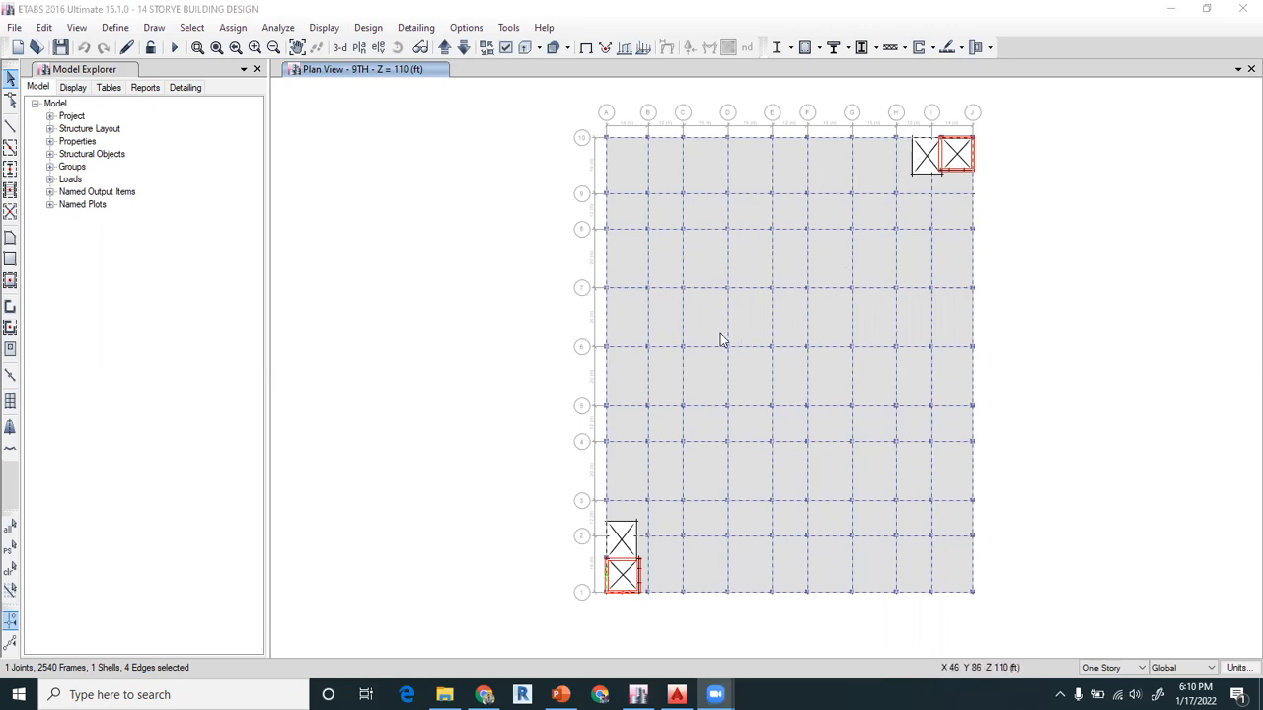
# Assign the frame section property B 12X24" to the selected beams
pyautogui.click(234, 30)
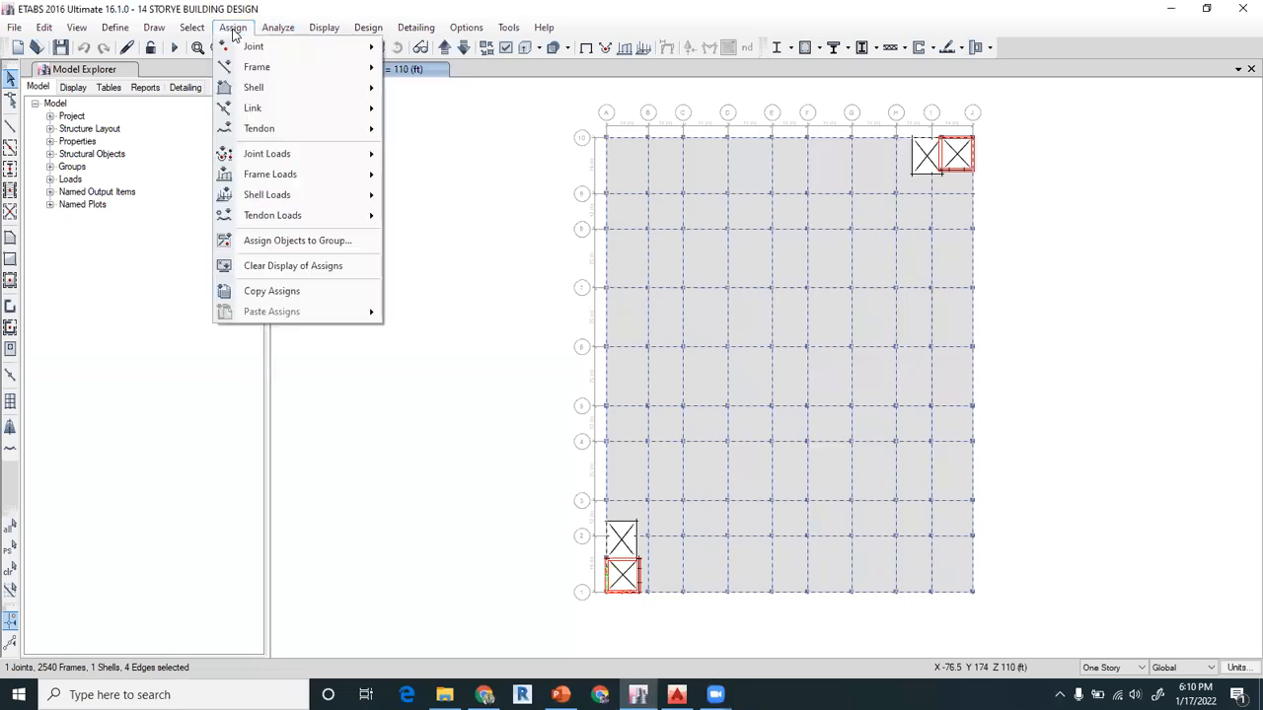
pyautogui.moveTo(255, 71)
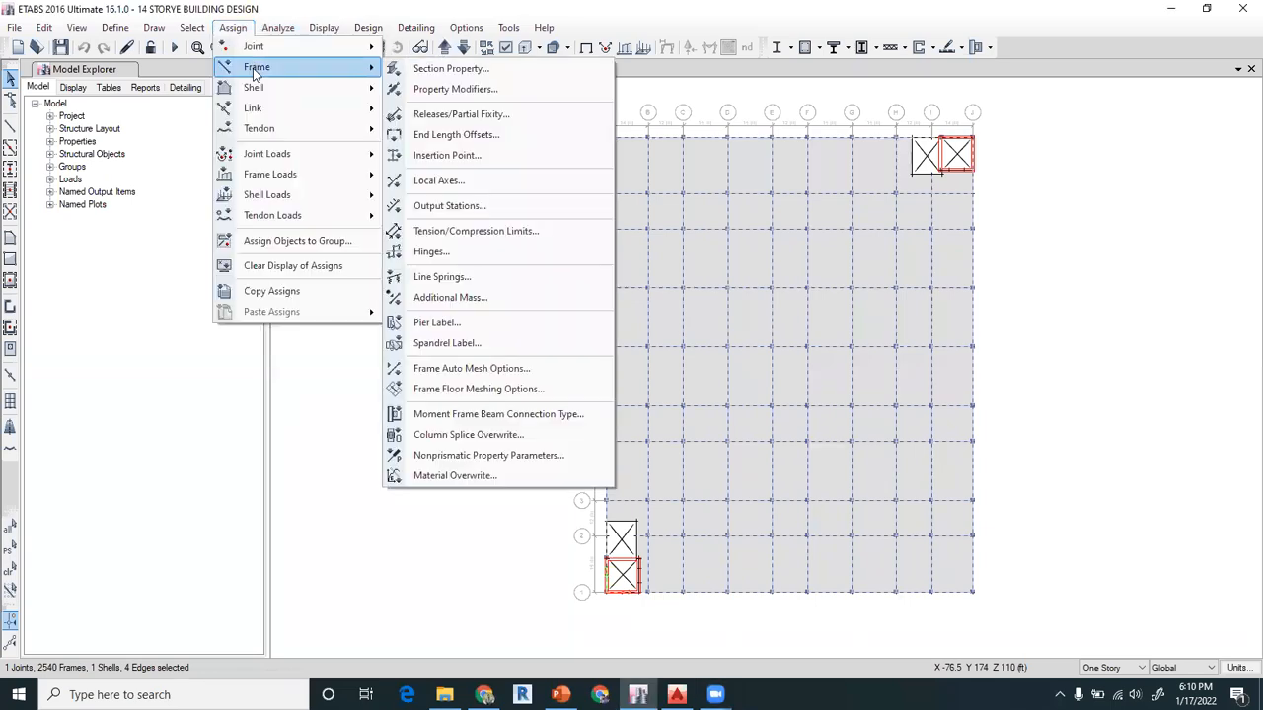
pyautogui.click(435, 71)
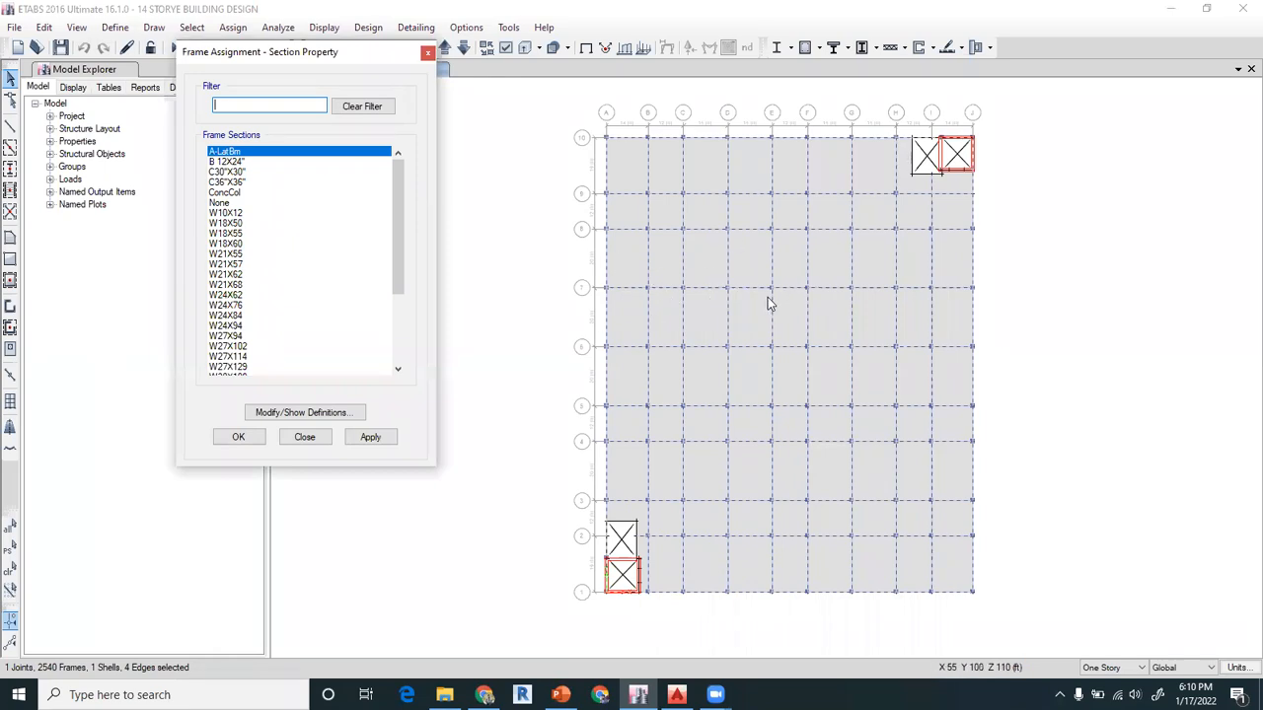
pyautogui.click(226, 161)
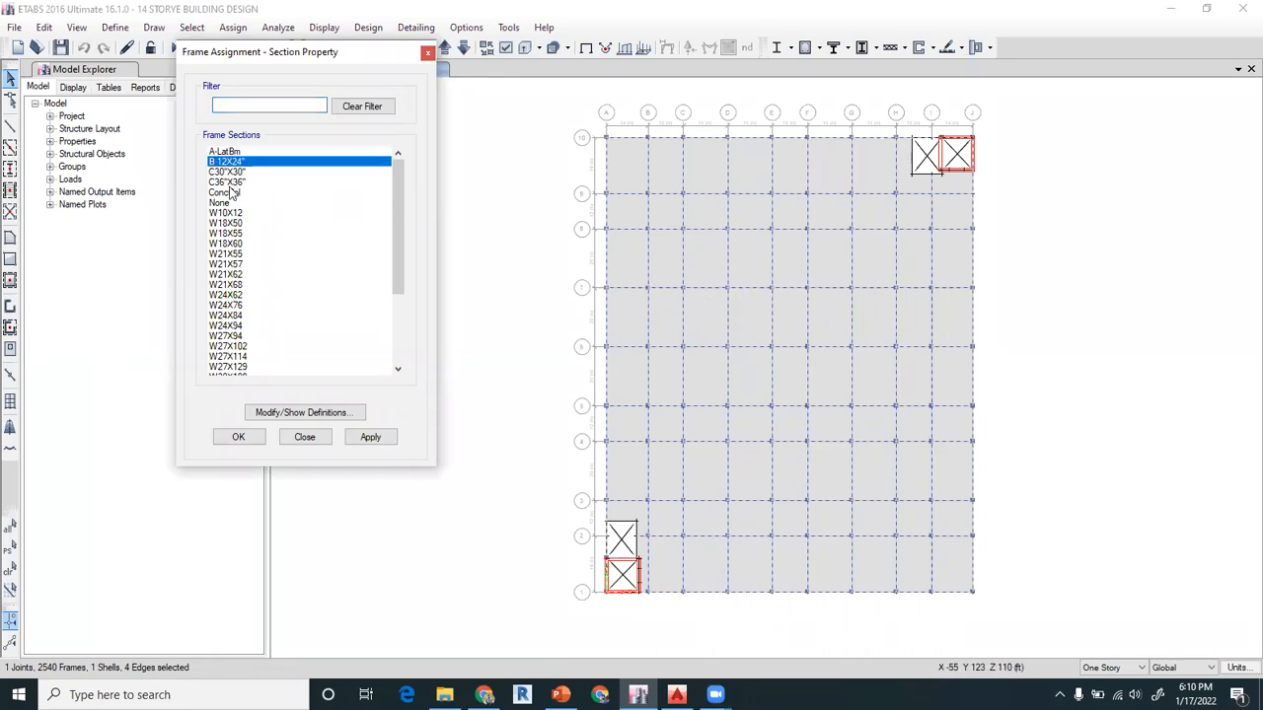
pyautogui.click(369, 438)
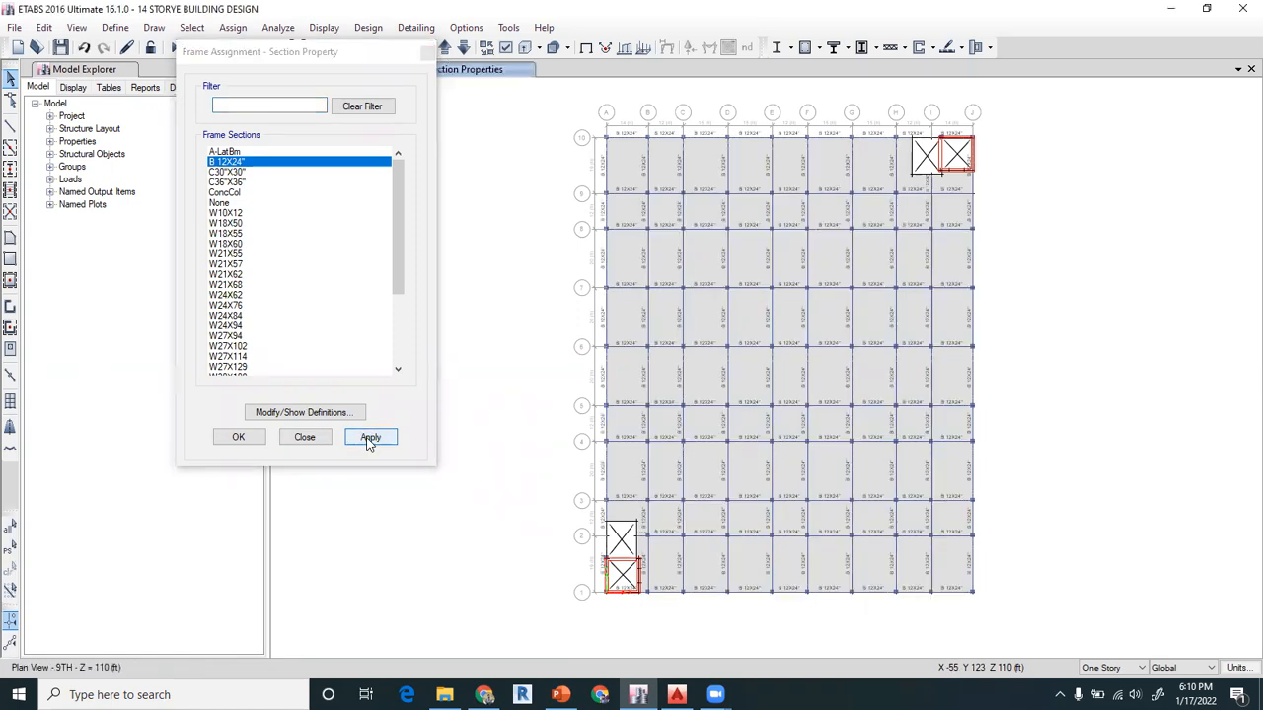
pyautogui.click(304, 437)
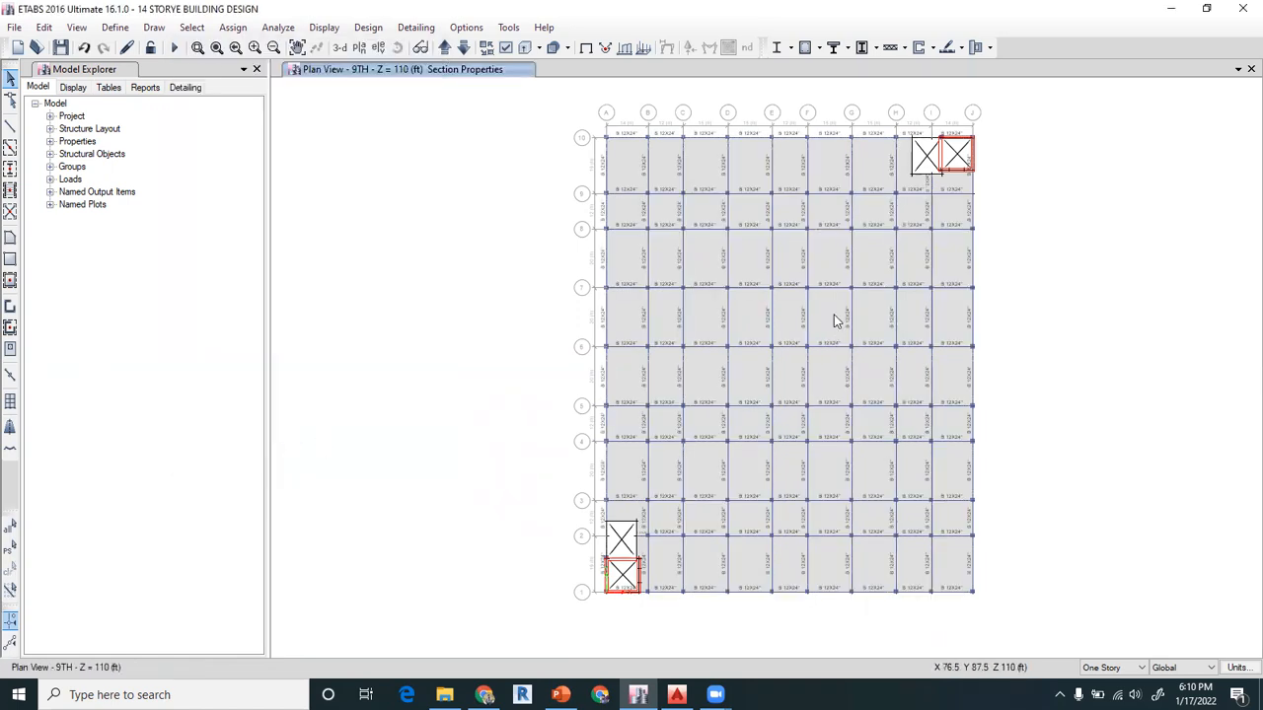
# Examine the assigned section labels in the 9TH storey plan and in the elevation view along gridline F
pyautogui.scroll(3, 767, 289)
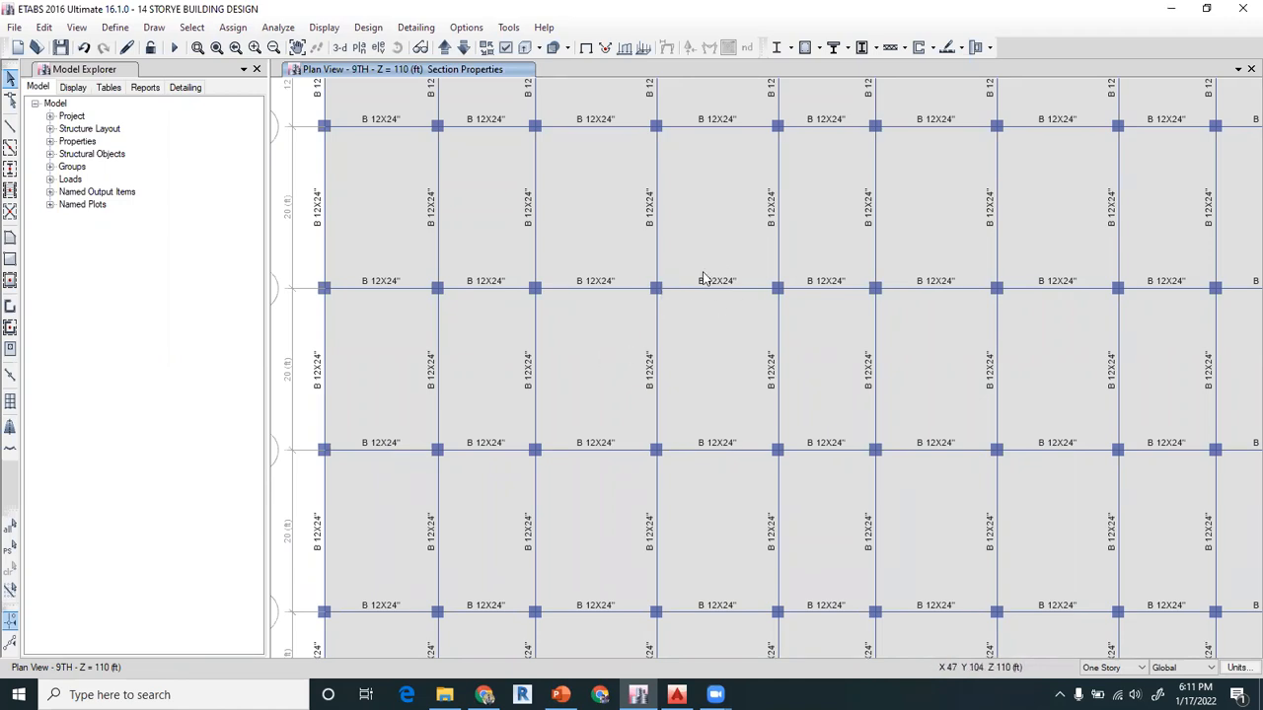
pyautogui.press('F3')
pyautogui.click(379, 49)
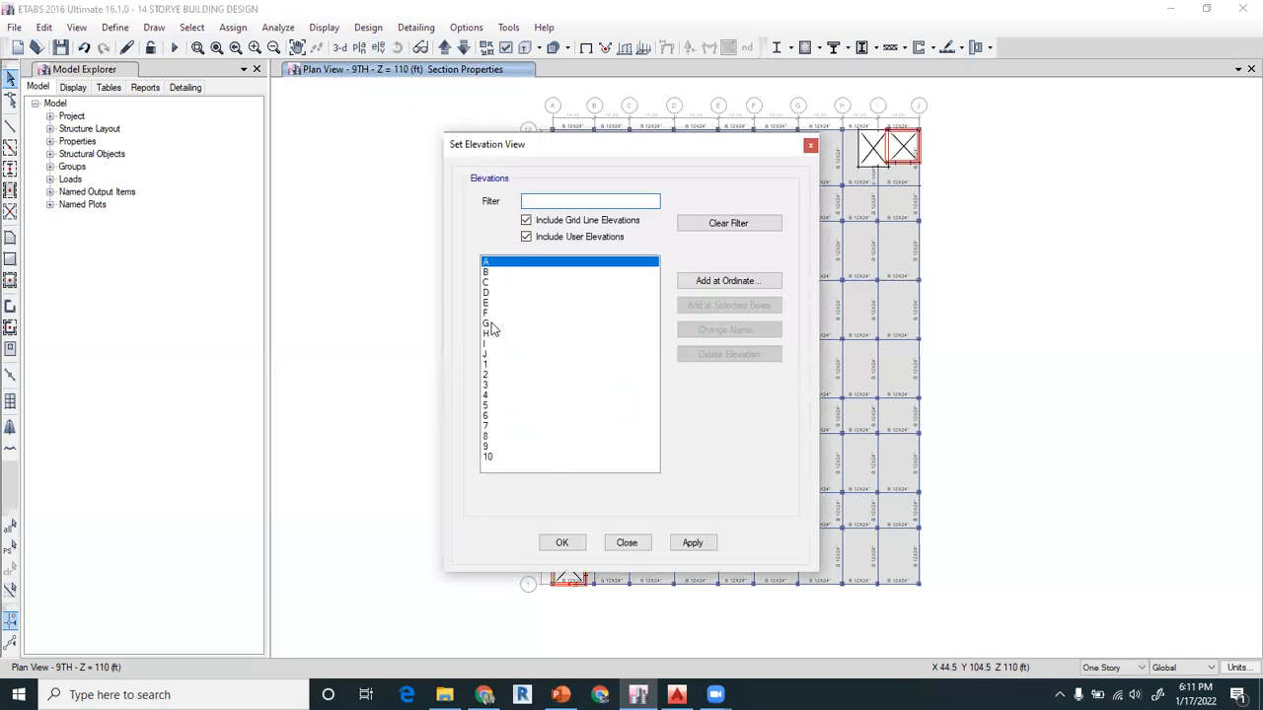
pyautogui.click(491, 315)
pyautogui.click(561, 544)
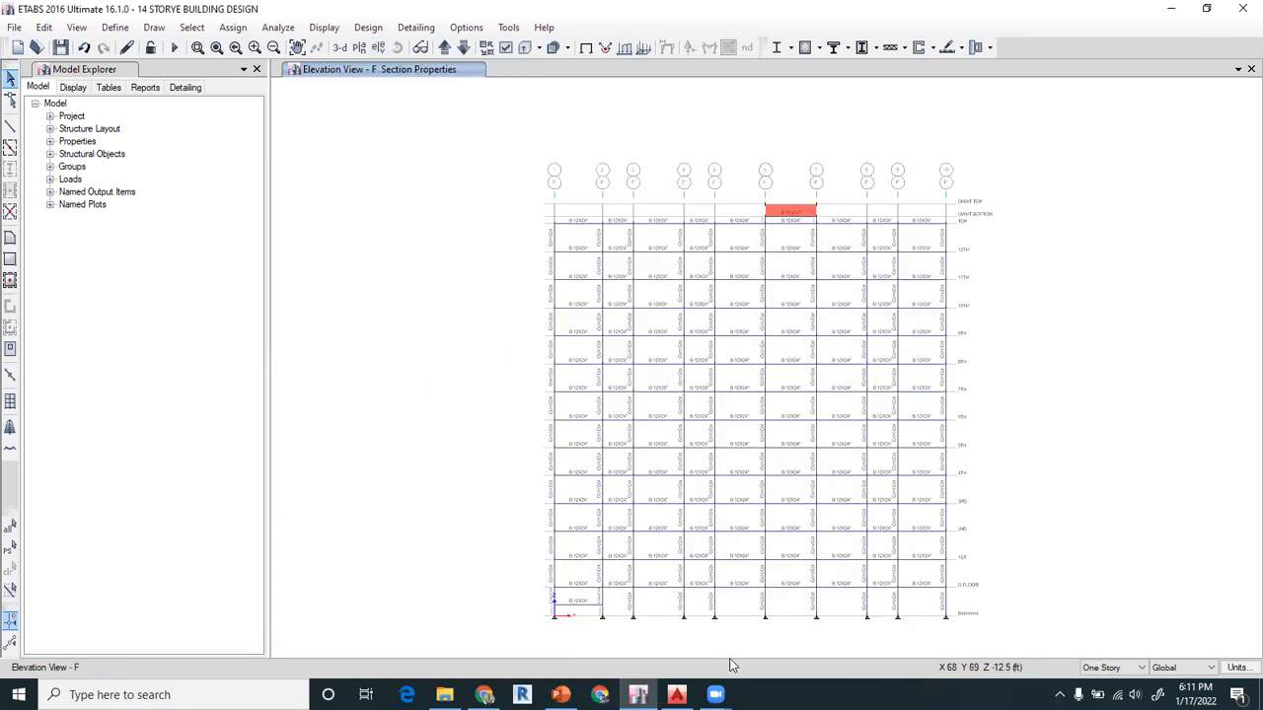
pyautogui.scroll(4, 617, 614)
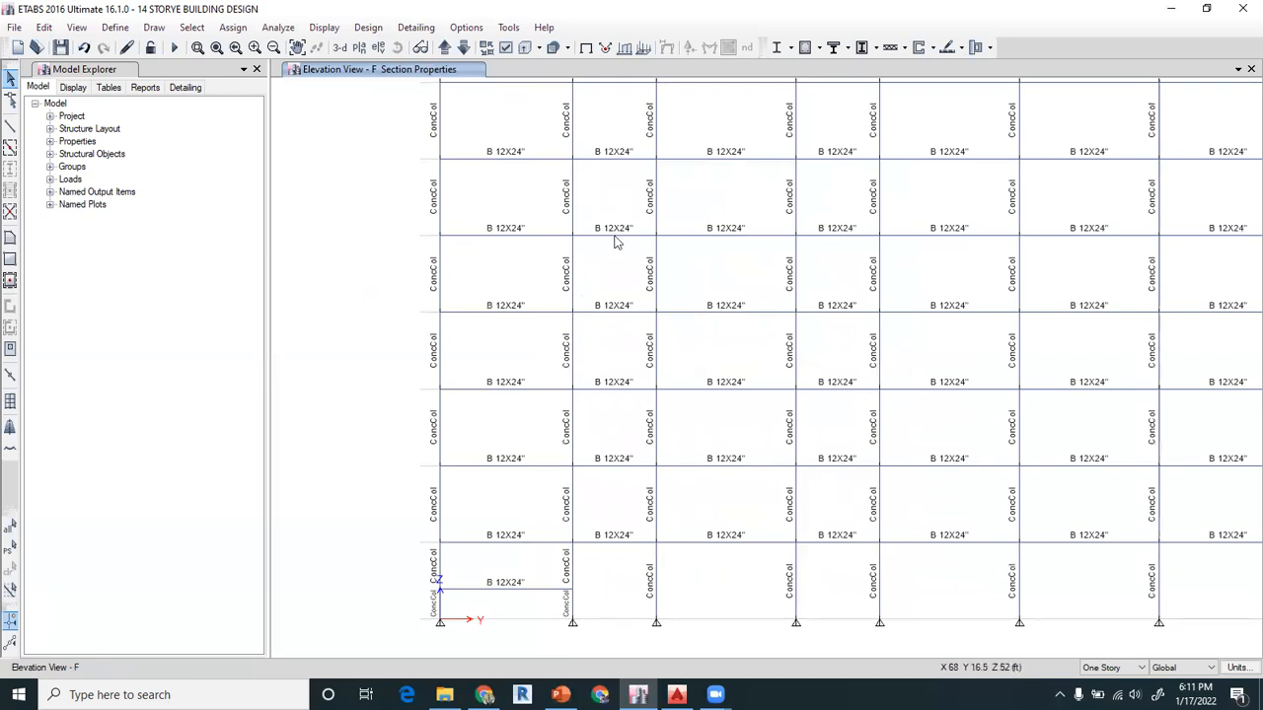
pyautogui.moveTo(589, 148); pyautogui.dragTo(595, 361, button='middle')
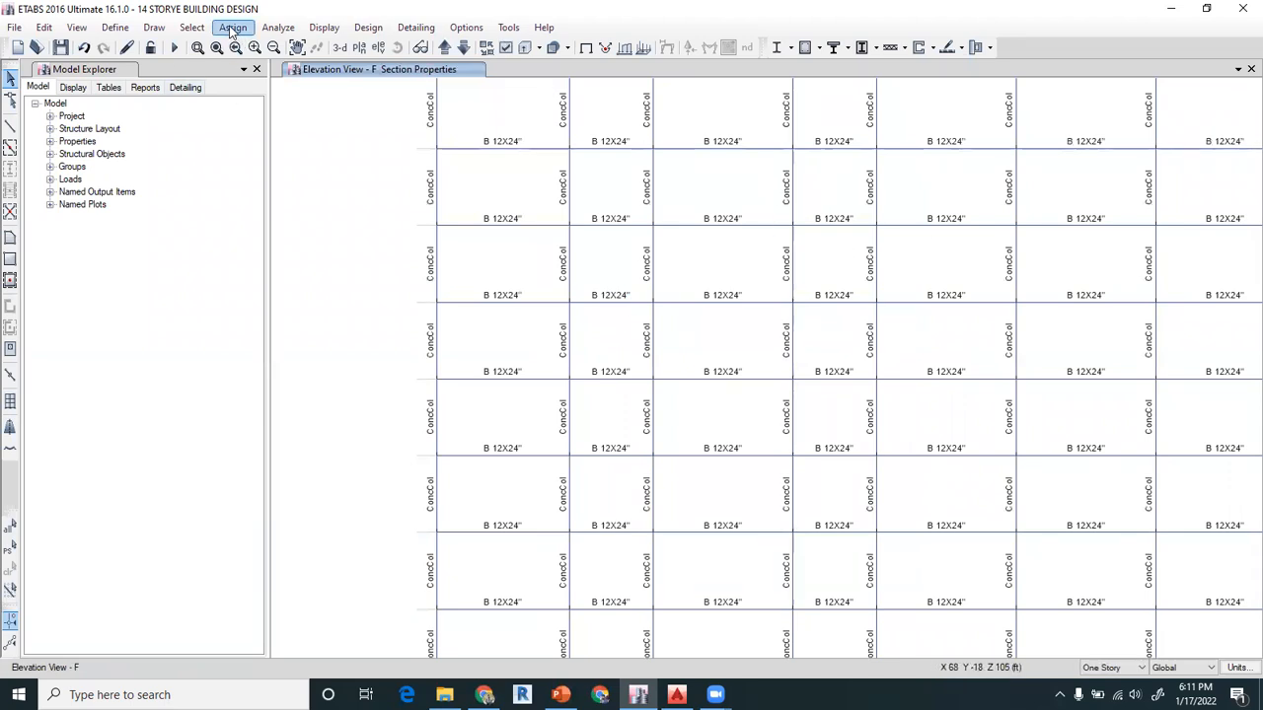
# Select all columns in the model by object type
pyautogui.click(191, 26)
pyautogui.moveTo(203, 46)
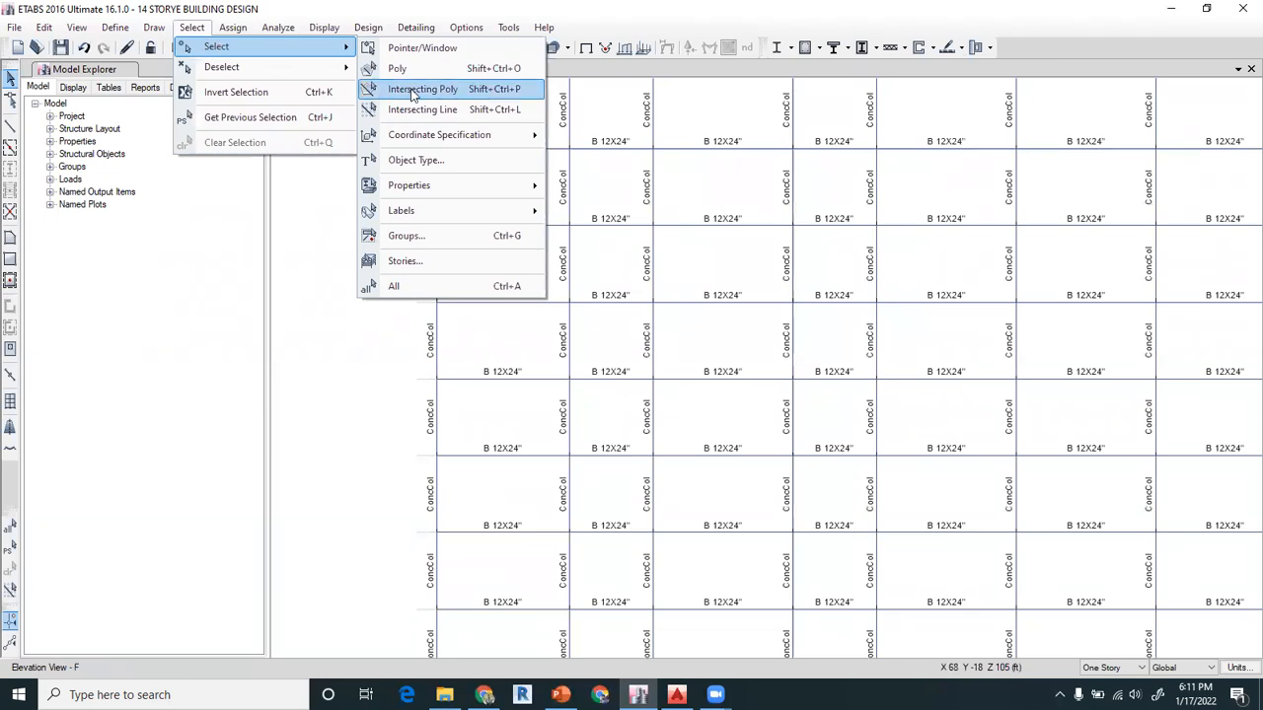
pyautogui.click(415, 161)
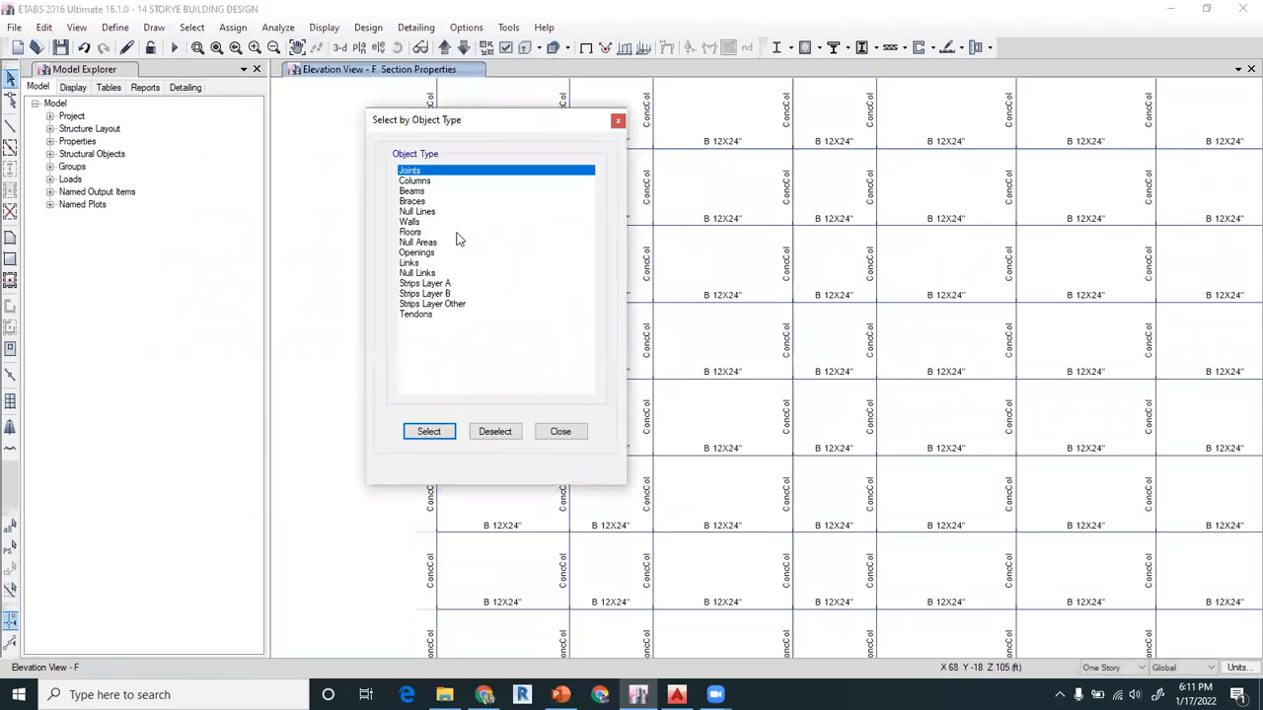
pyautogui.click(420, 182)
pyautogui.click(438, 437)
pyautogui.click(559, 432)
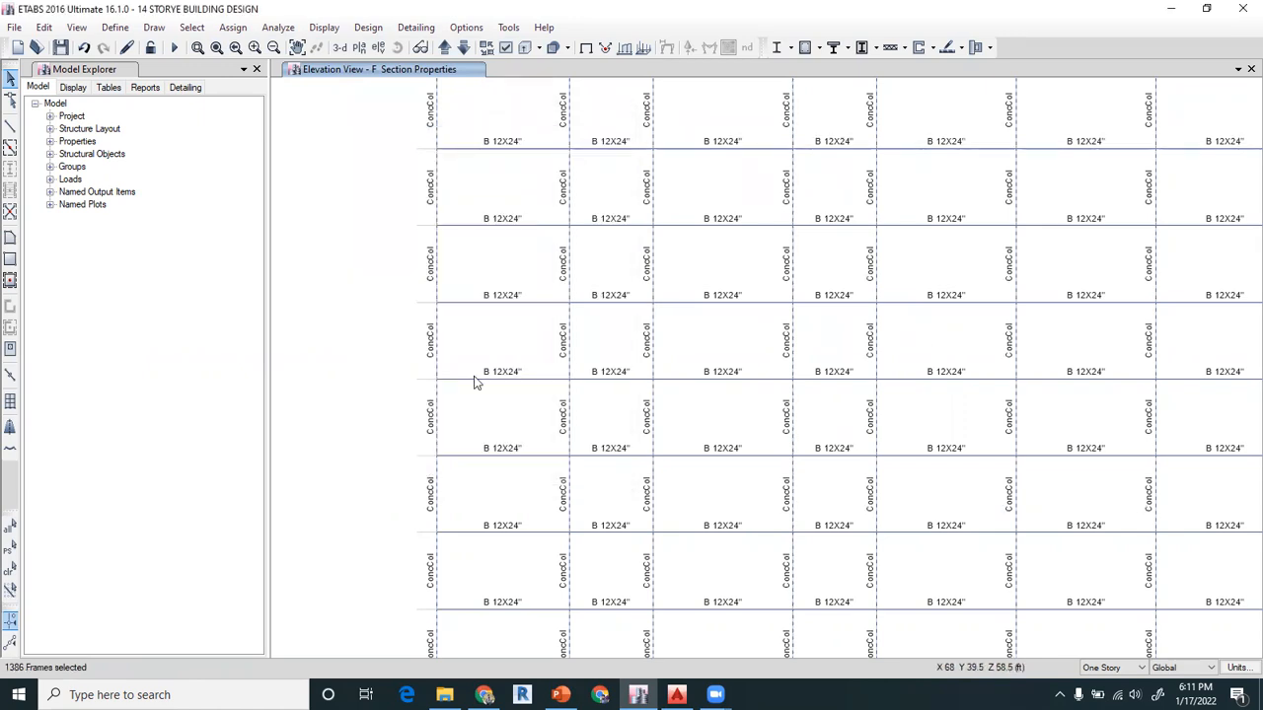
# Assign the frame section property C36"X36" to the selected columns
pyautogui.scroll(3, 634, 279)
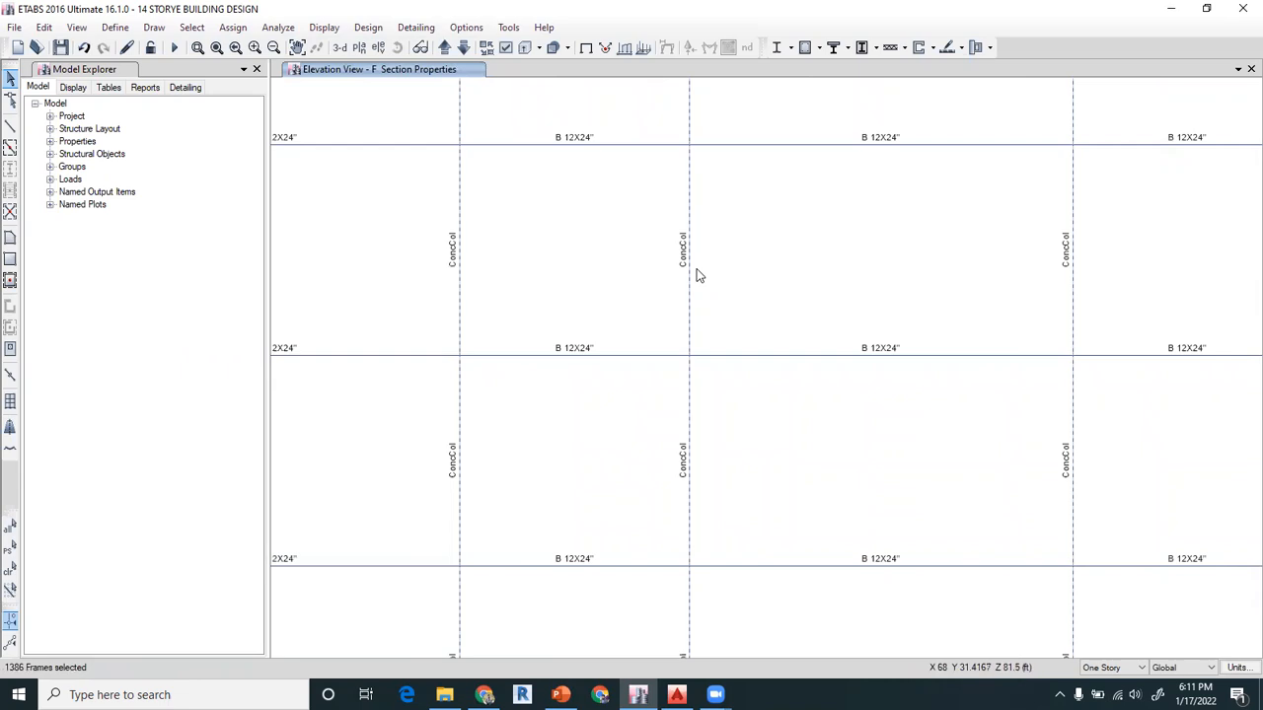
pyautogui.scroll(-3, 697, 275)
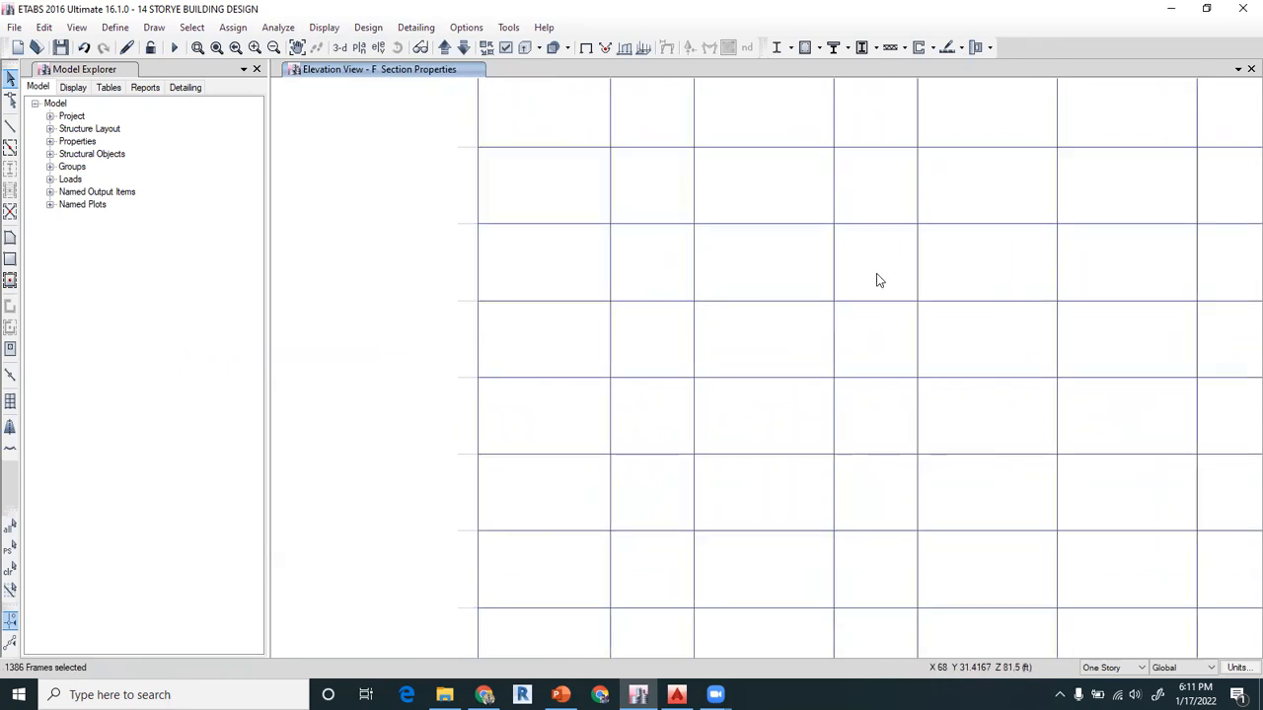
pyautogui.click(241, 32)
pyautogui.moveTo(257, 66)
pyautogui.click(449, 68)
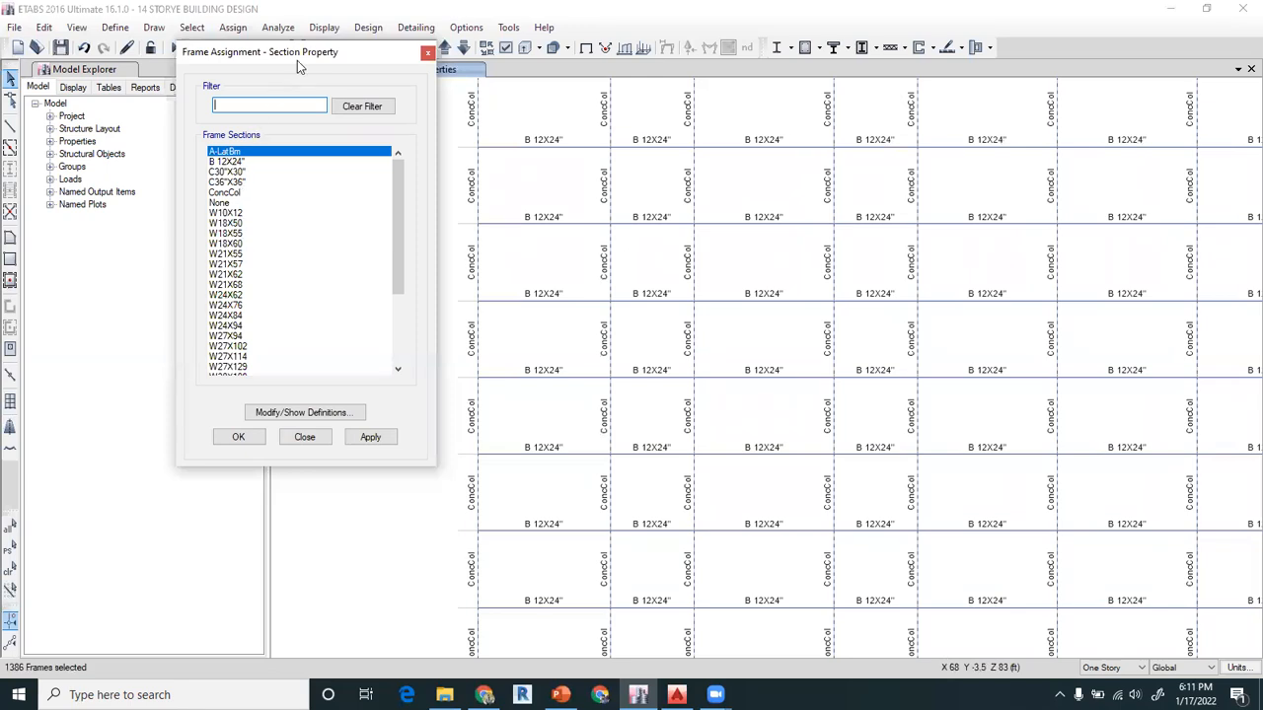
pyautogui.moveTo(303, 54); pyautogui.dragTo(165, 31)
pyautogui.click(101, 148)
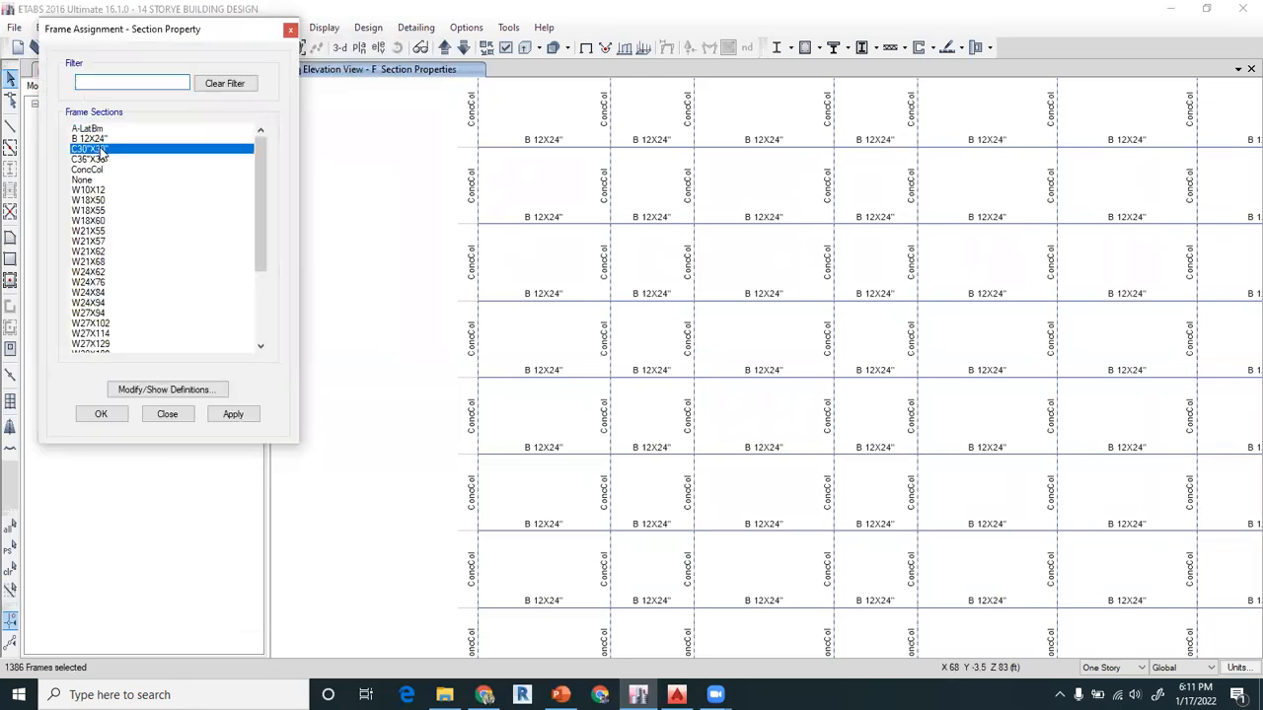
pyautogui.click(105, 160)
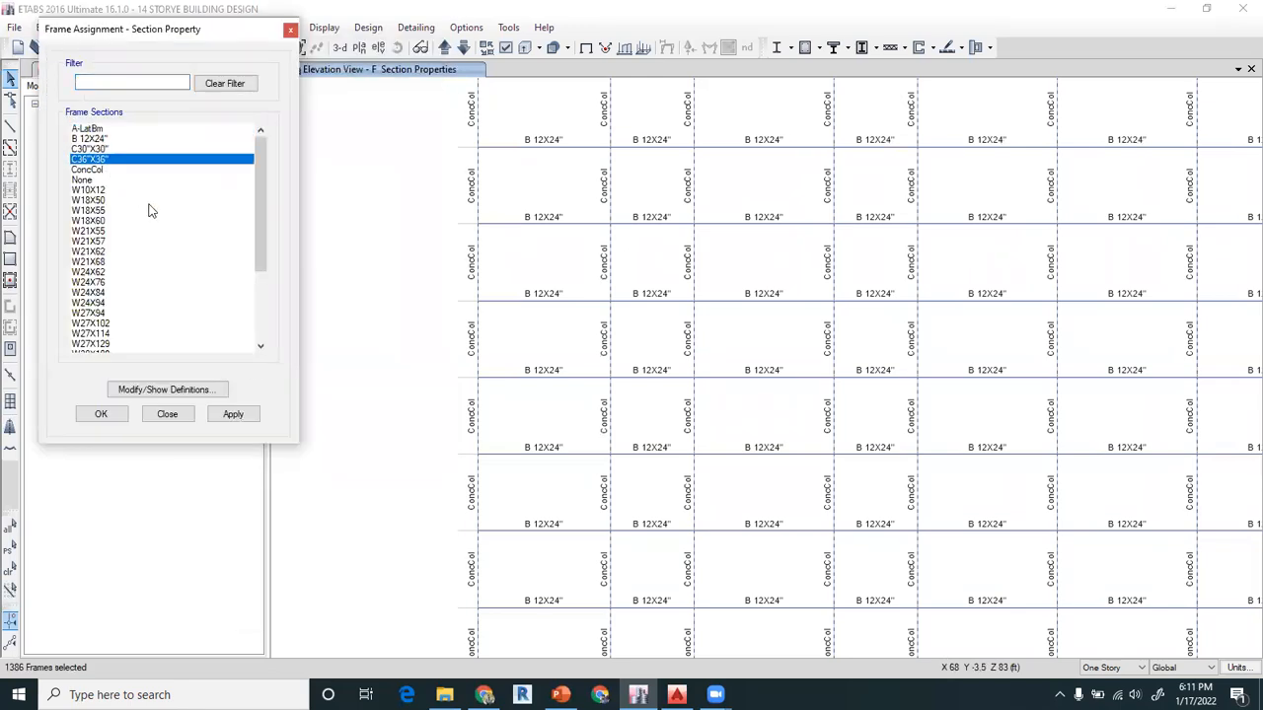
pyautogui.click(234, 415)
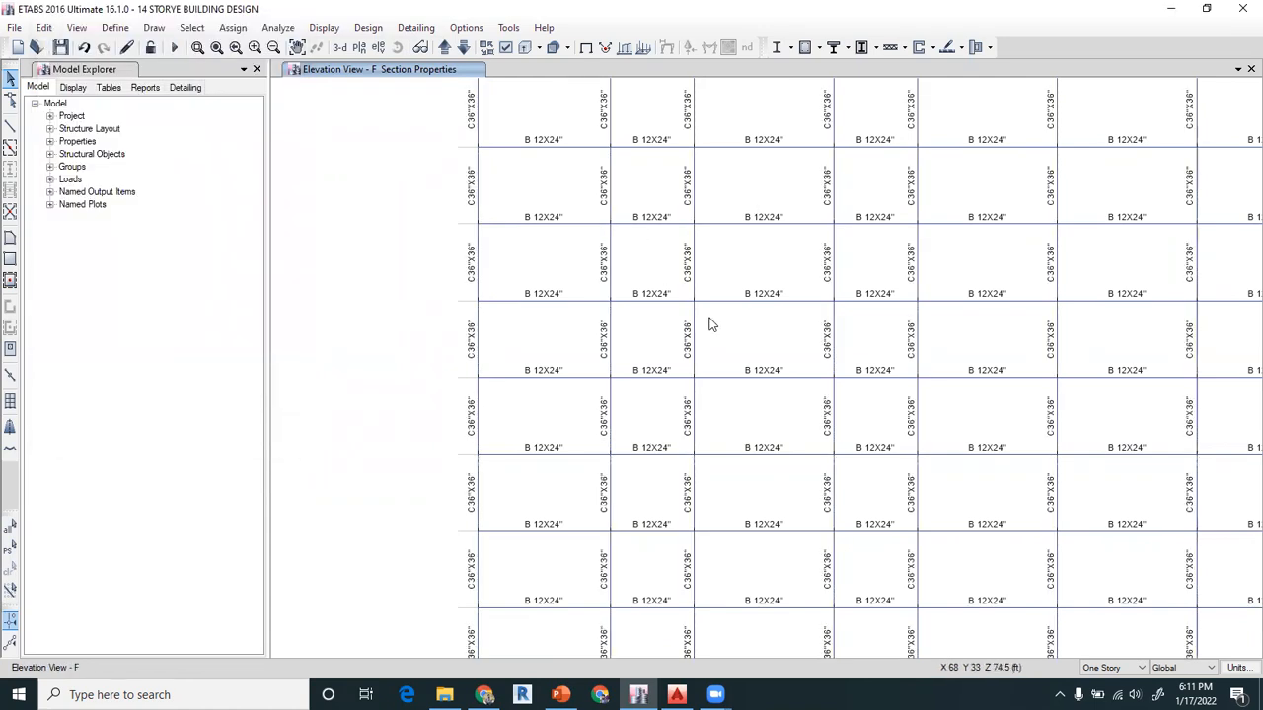
# Check the beam and column sections in the 7TH storey plan view and in elevation view A
pyautogui.click(359, 47)
pyautogui.click(559, 537)
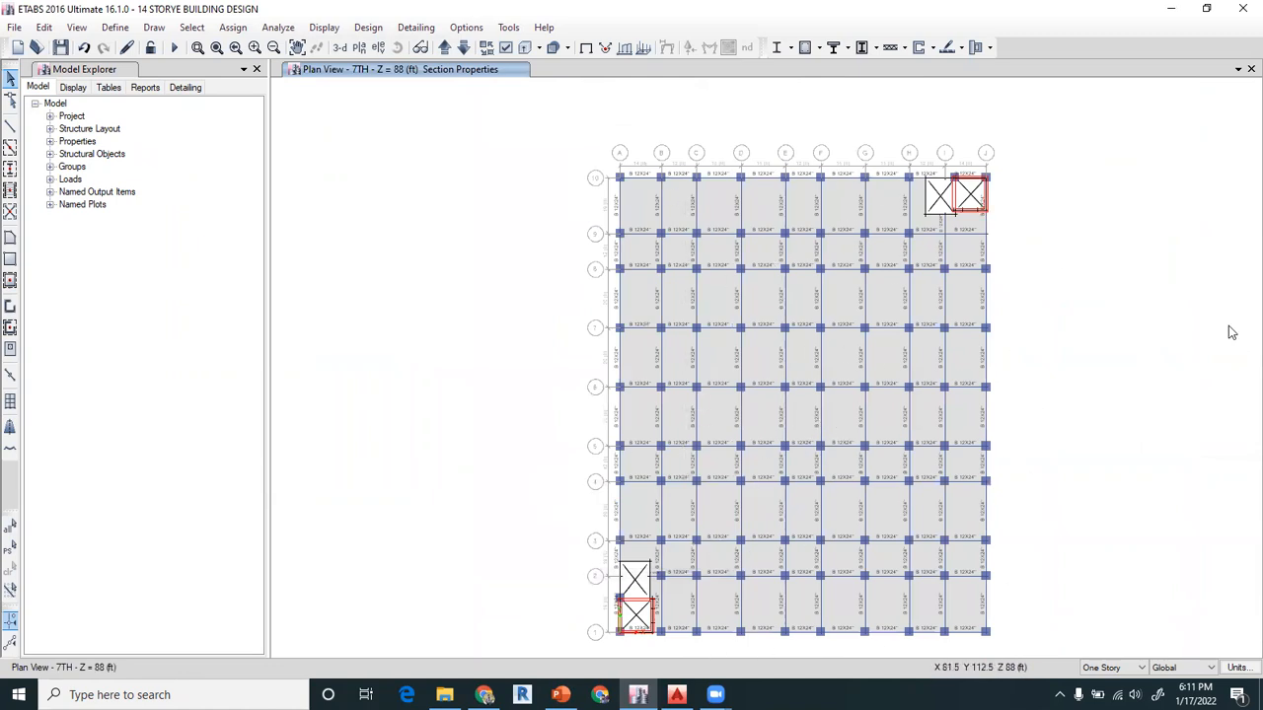
pyautogui.moveTo(988, 460); pyautogui.dragTo(971, 422, button='middle')
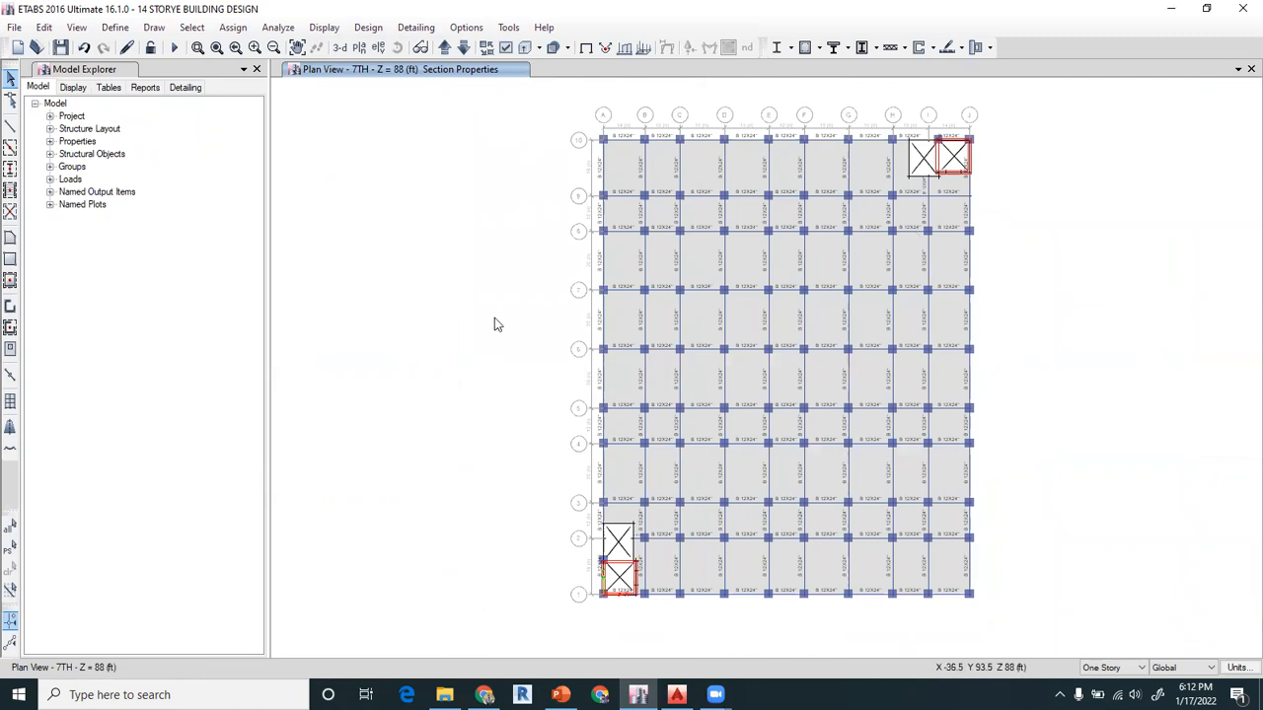
pyautogui.click(380, 51)
pyautogui.click(561, 543)
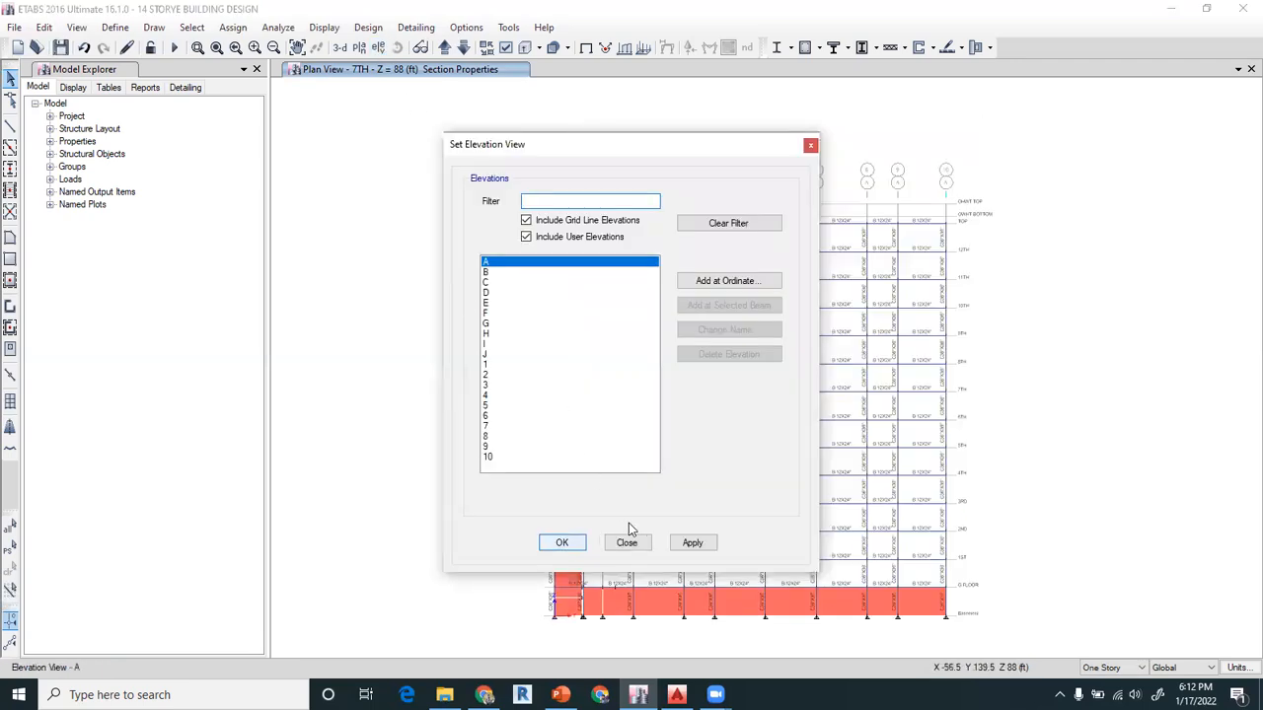
pyautogui.scroll(3, 633, 523)
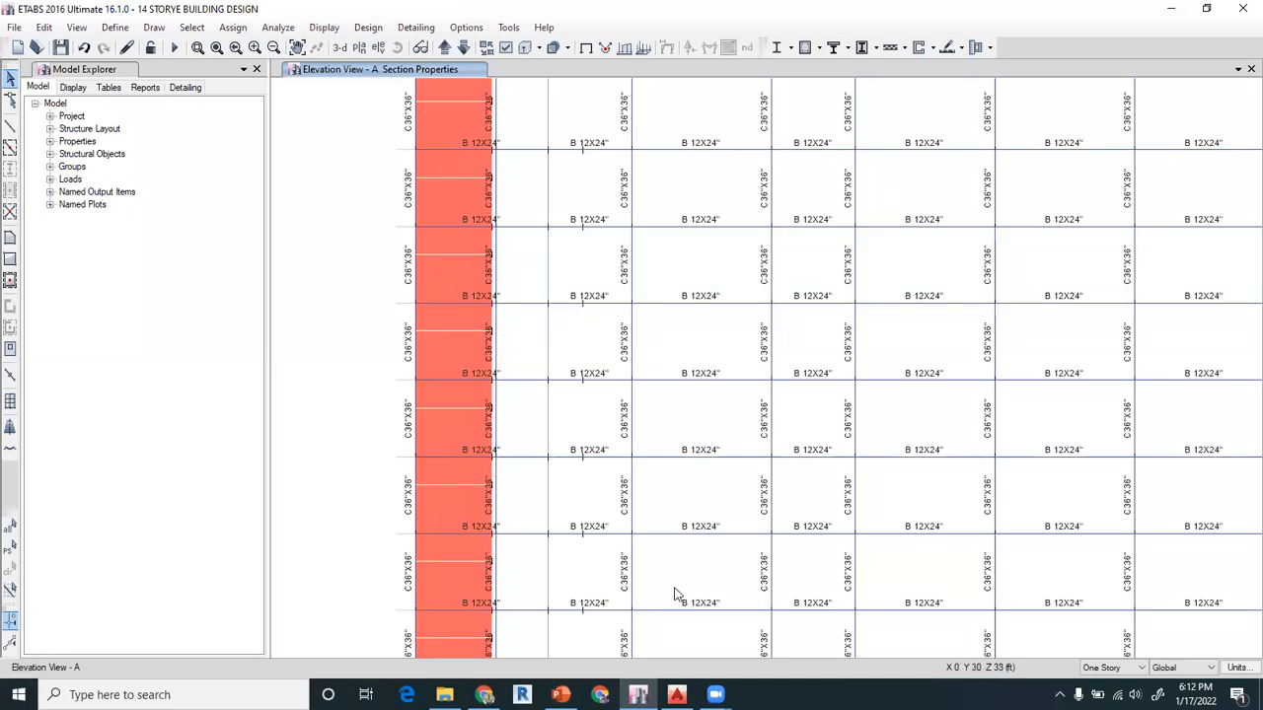
# Switch to the SESSION -5 presentation in PowerPoint, read the section assignment methods, and return to the ETABS model
pyautogui.moveTo(561, 694)
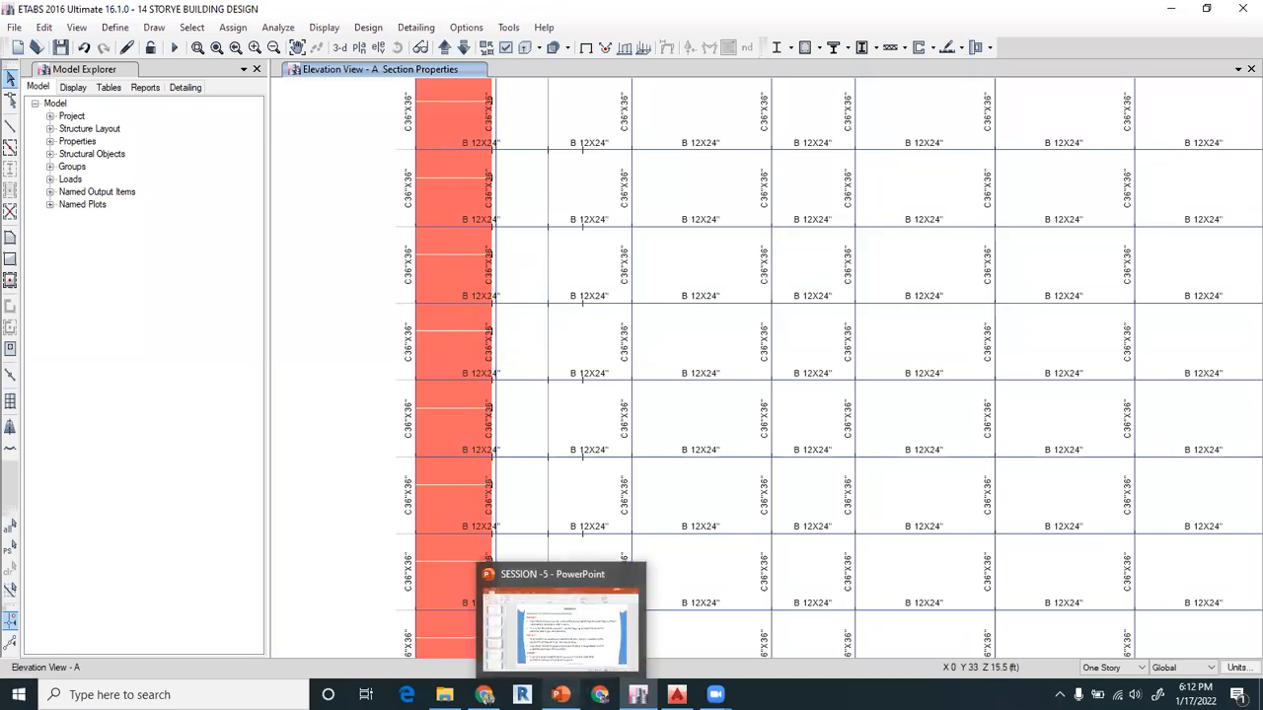
pyautogui.click(594, 604)
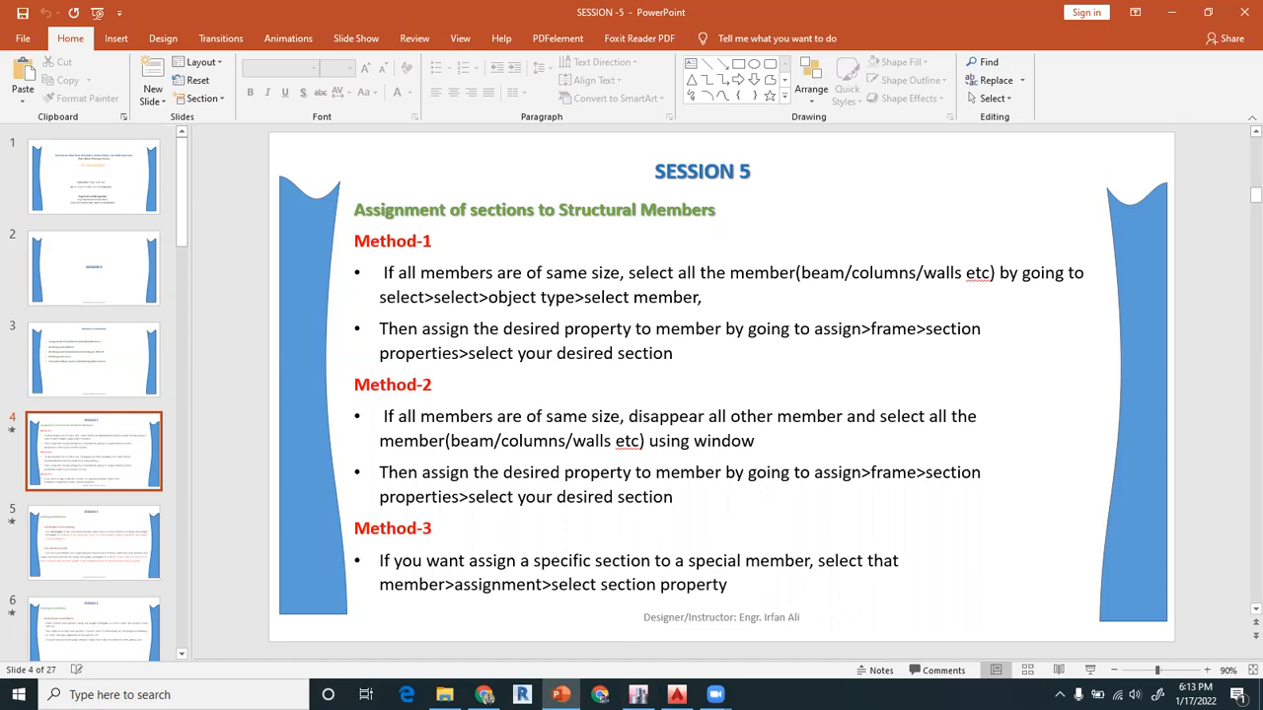
pyautogui.click(638, 695)
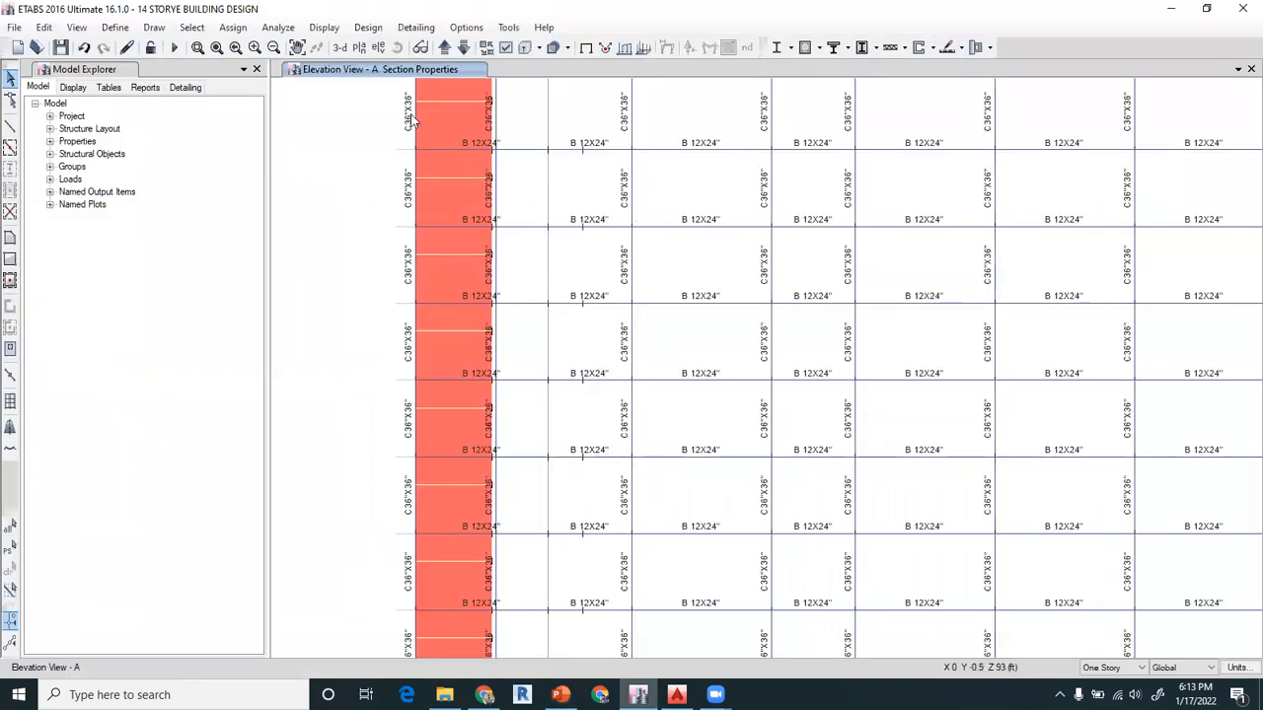
# Open the plan view of the G.FLOOR storey
pyautogui.click(359, 48)
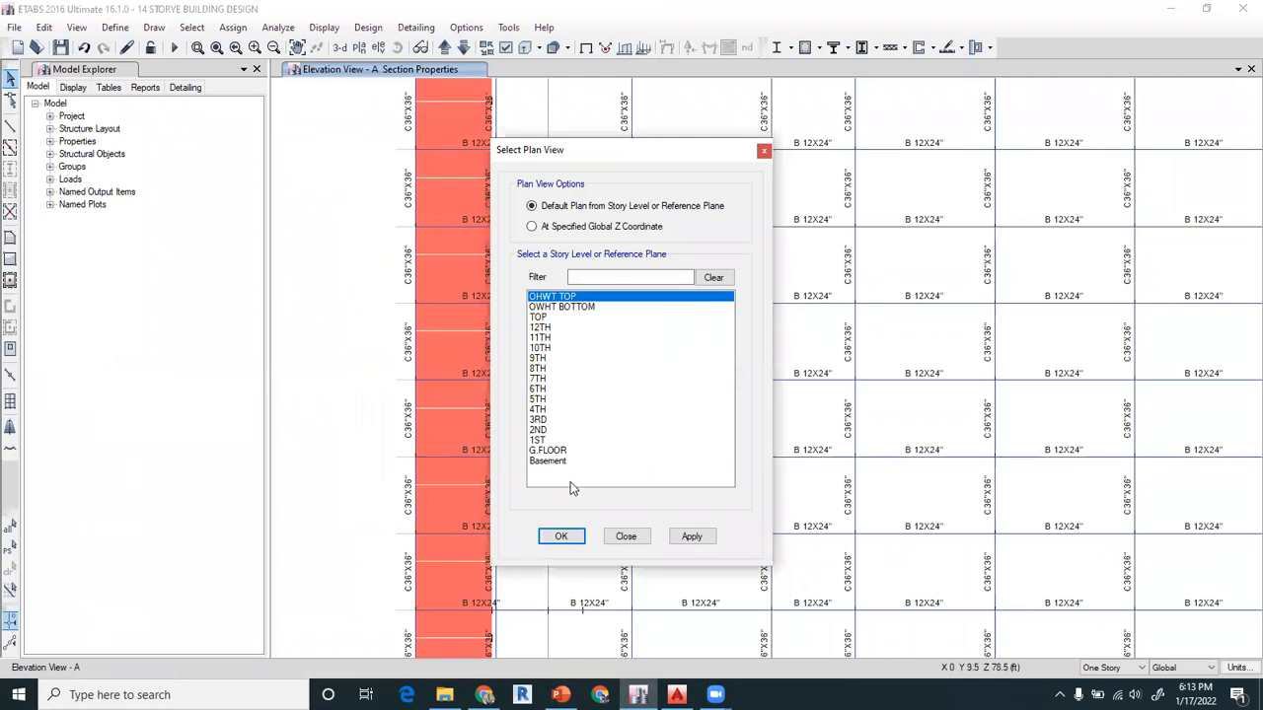
pyautogui.click(556, 451)
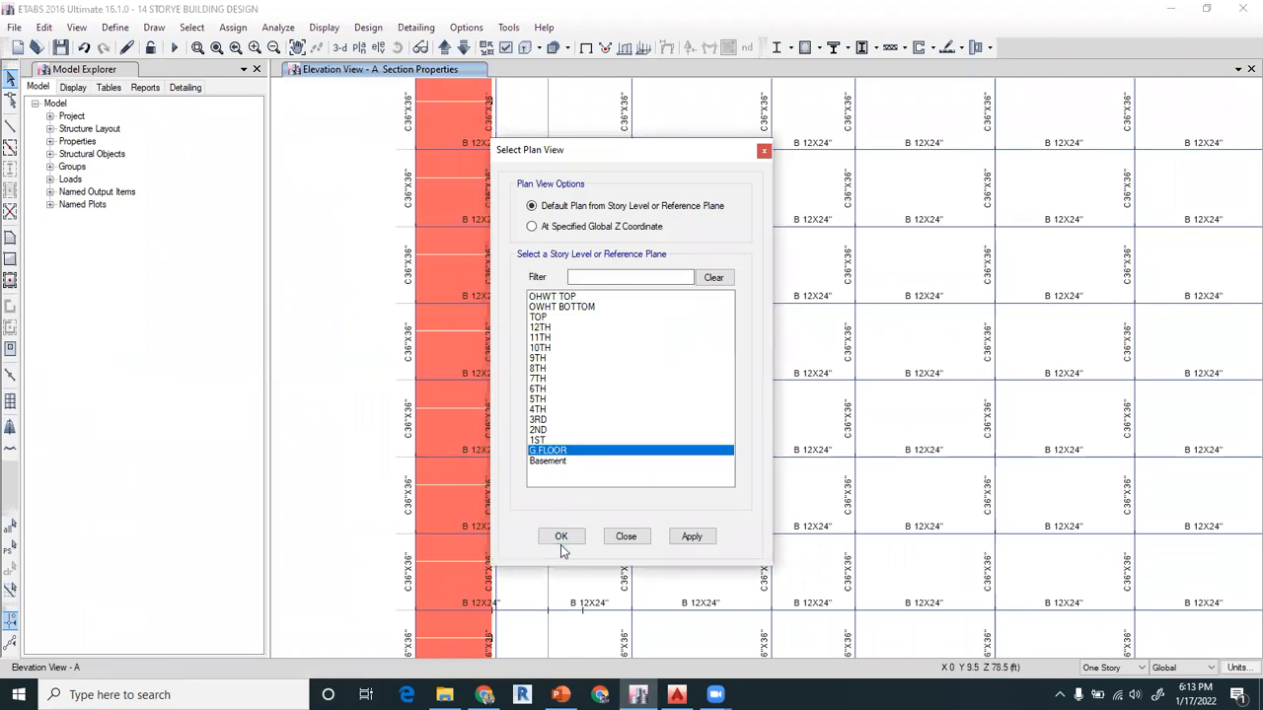
pyautogui.click(561, 537)
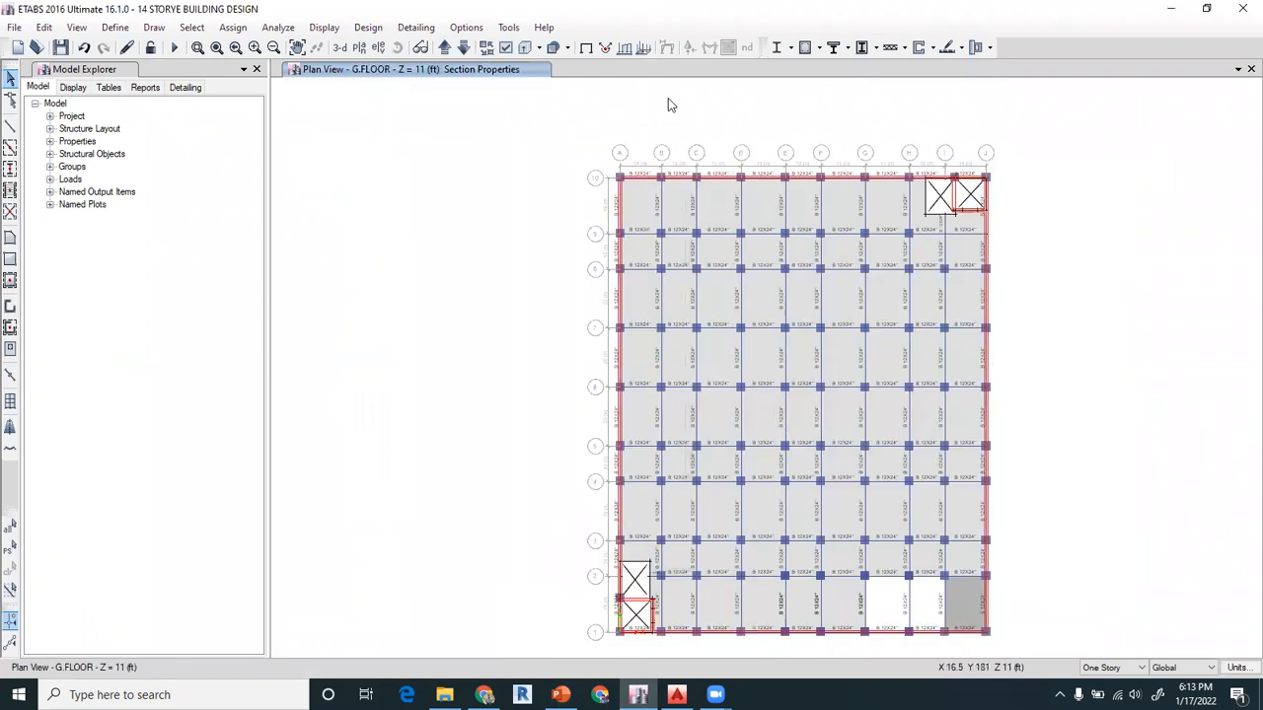
# Hide the columns, floors, walls and openings in the plan view, leaving the beams displayed
pyautogui.click(506, 47)
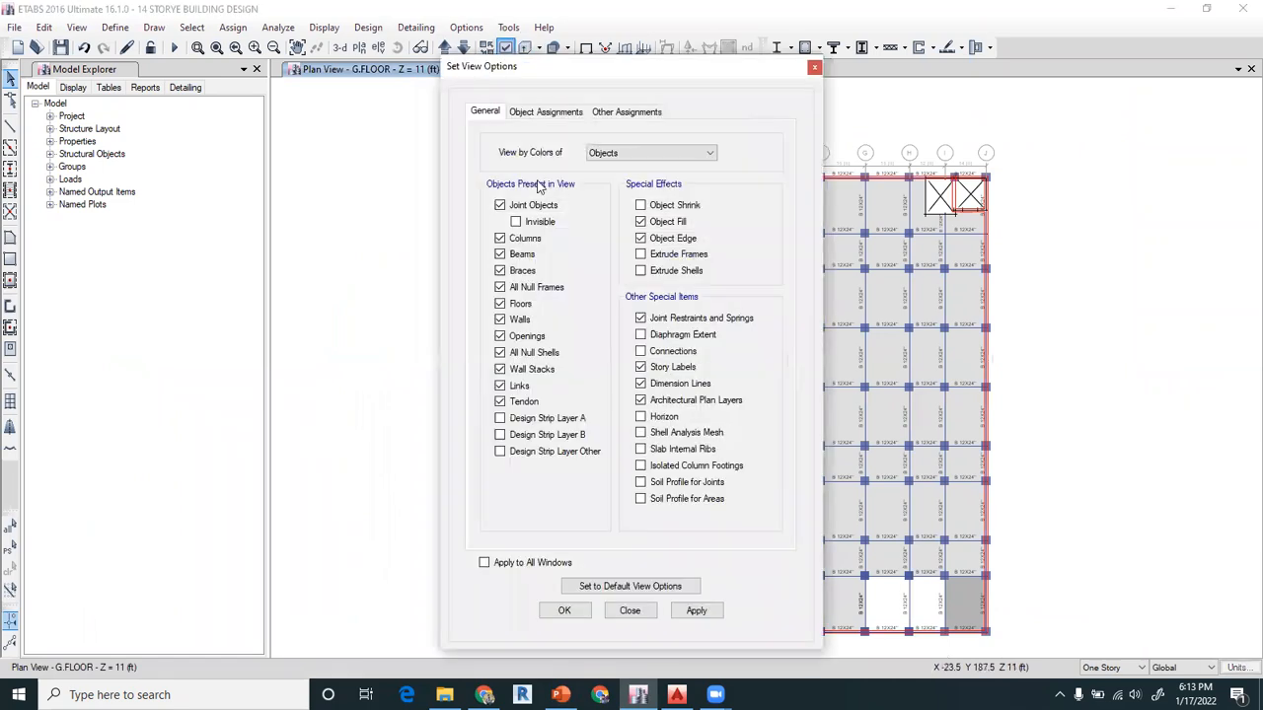
pyautogui.click(514, 238)
pyautogui.click(508, 306)
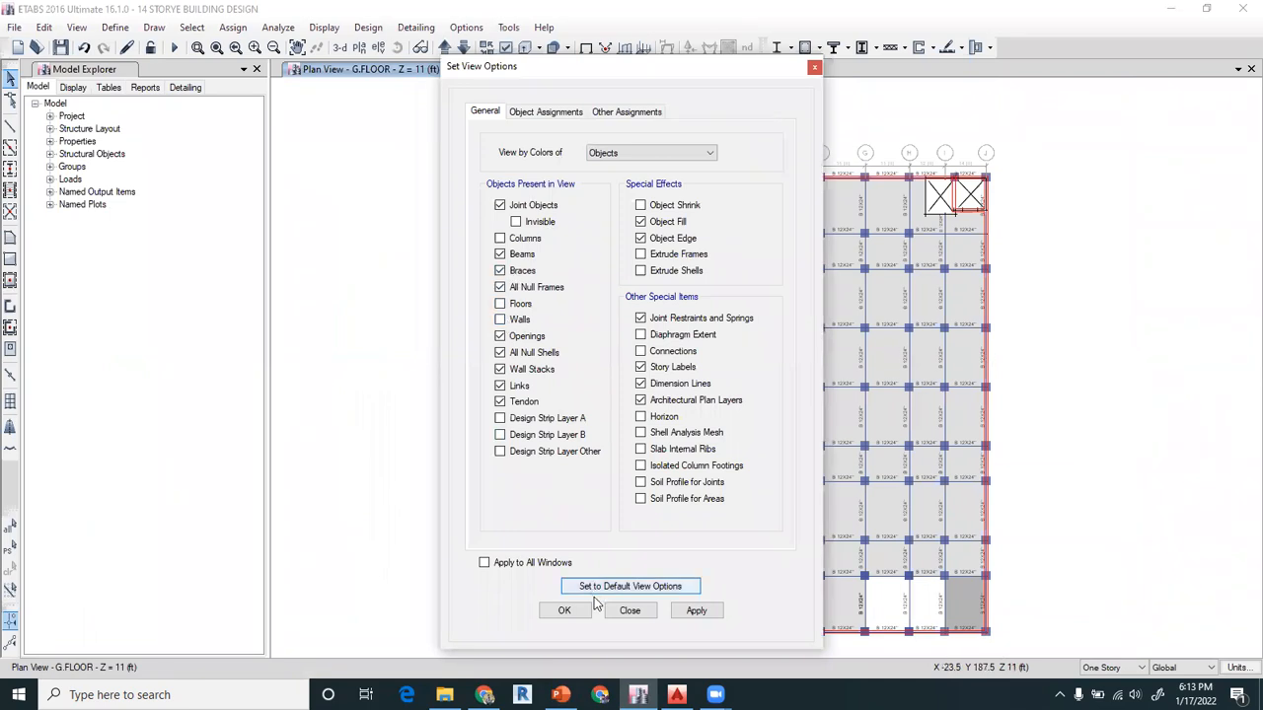
pyautogui.click(565, 612)
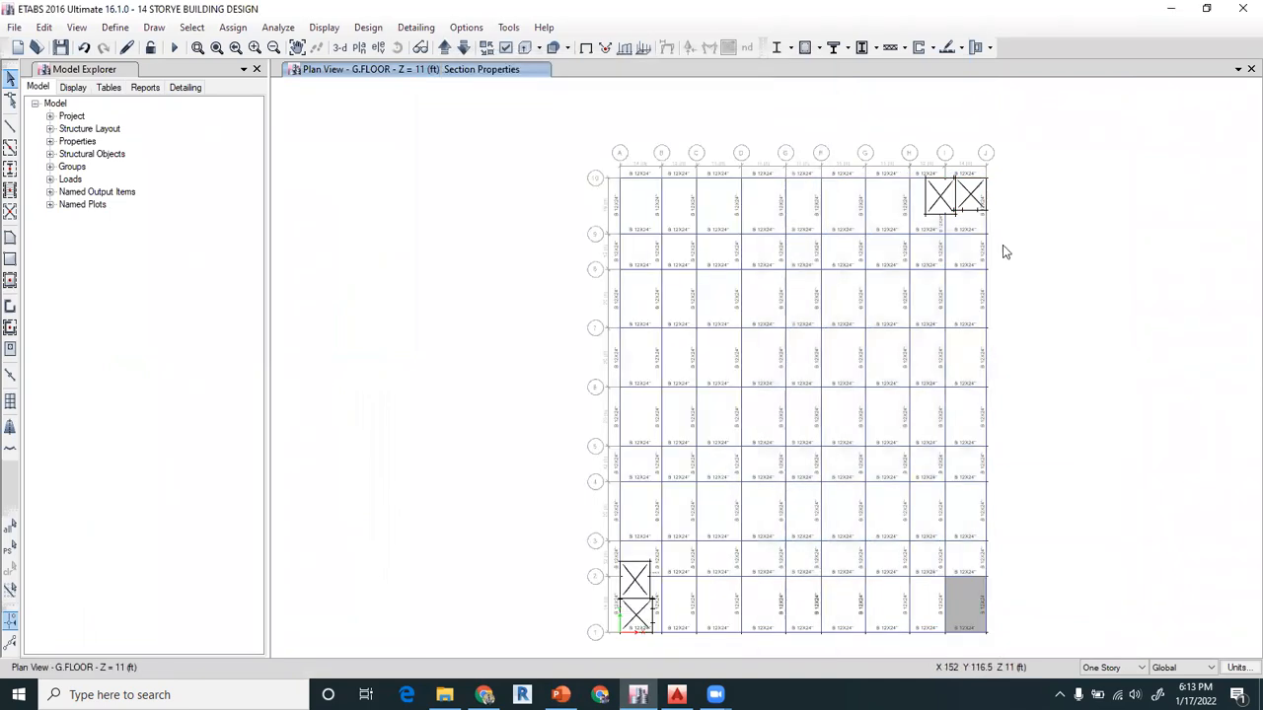
pyautogui.click(505, 47)
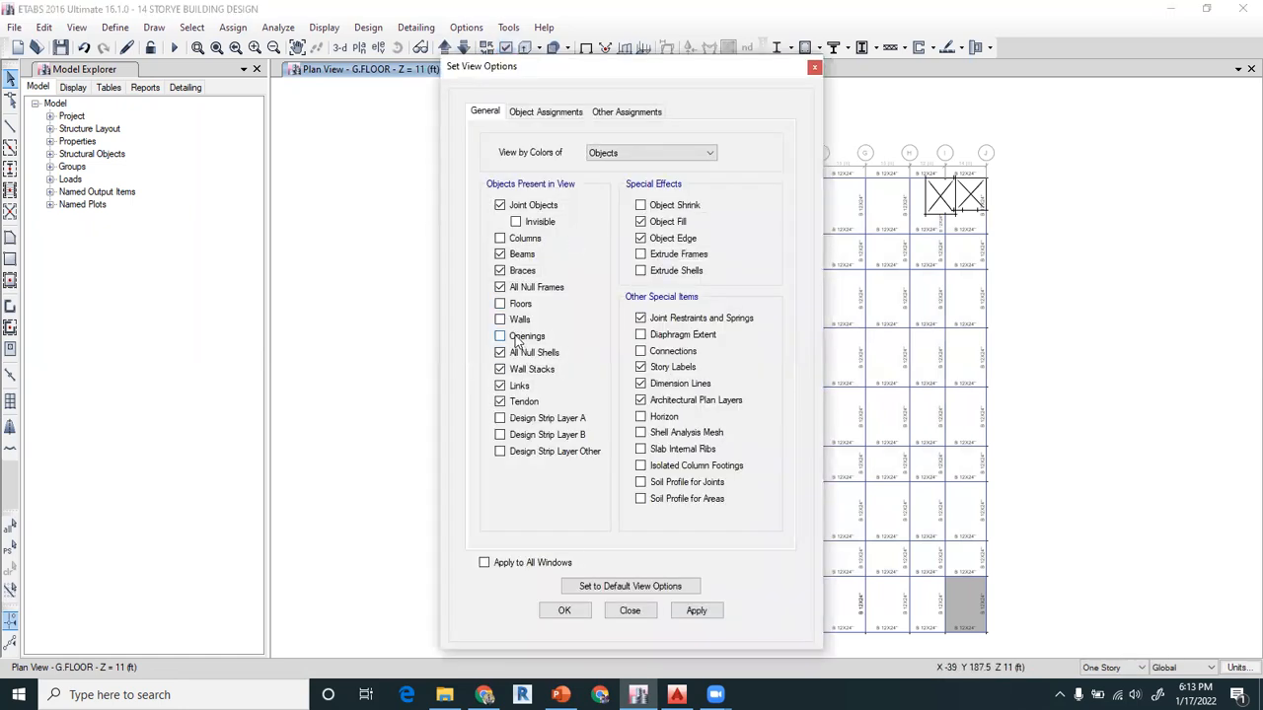
pyautogui.click(564, 610)
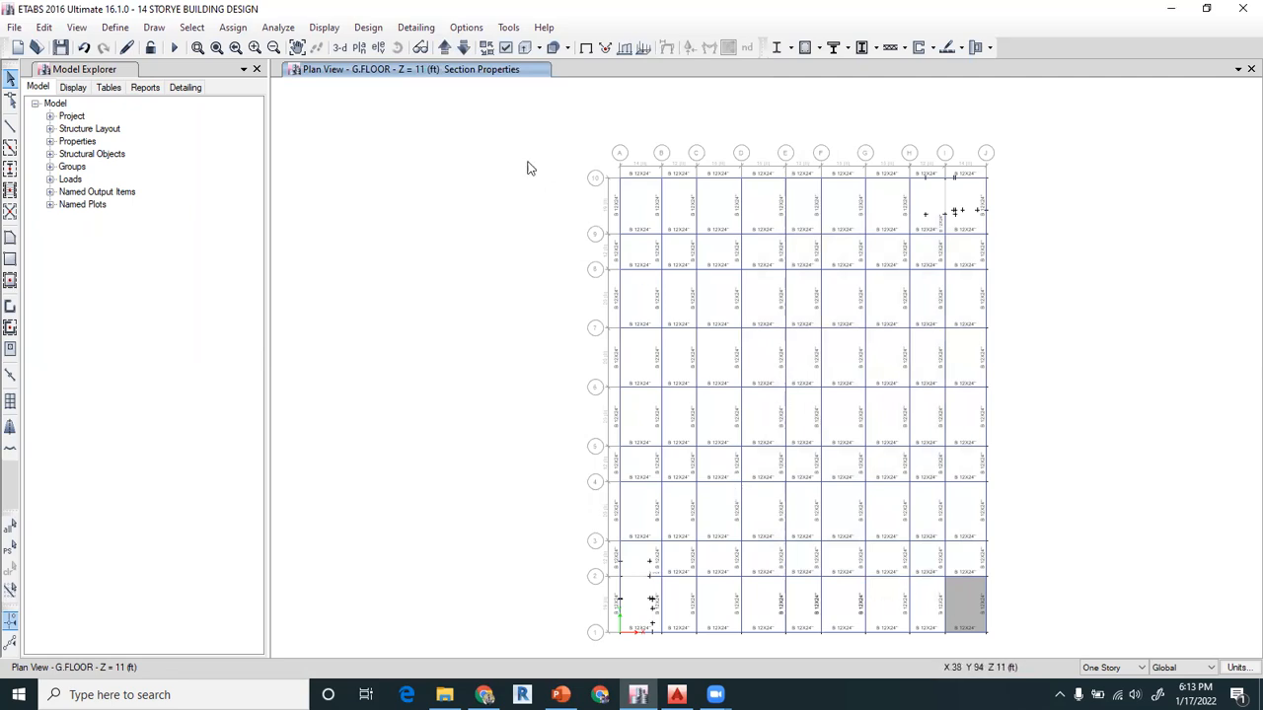
pyautogui.click(502, 49)
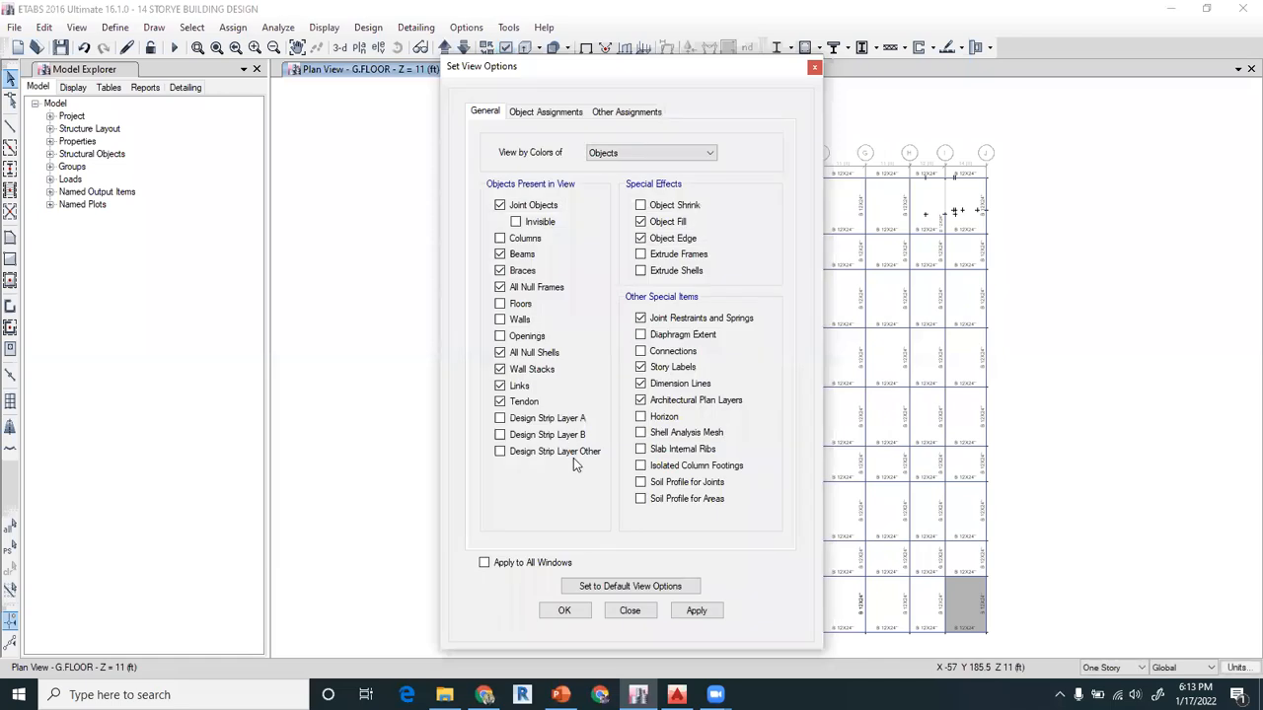
pyautogui.click(565, 612)
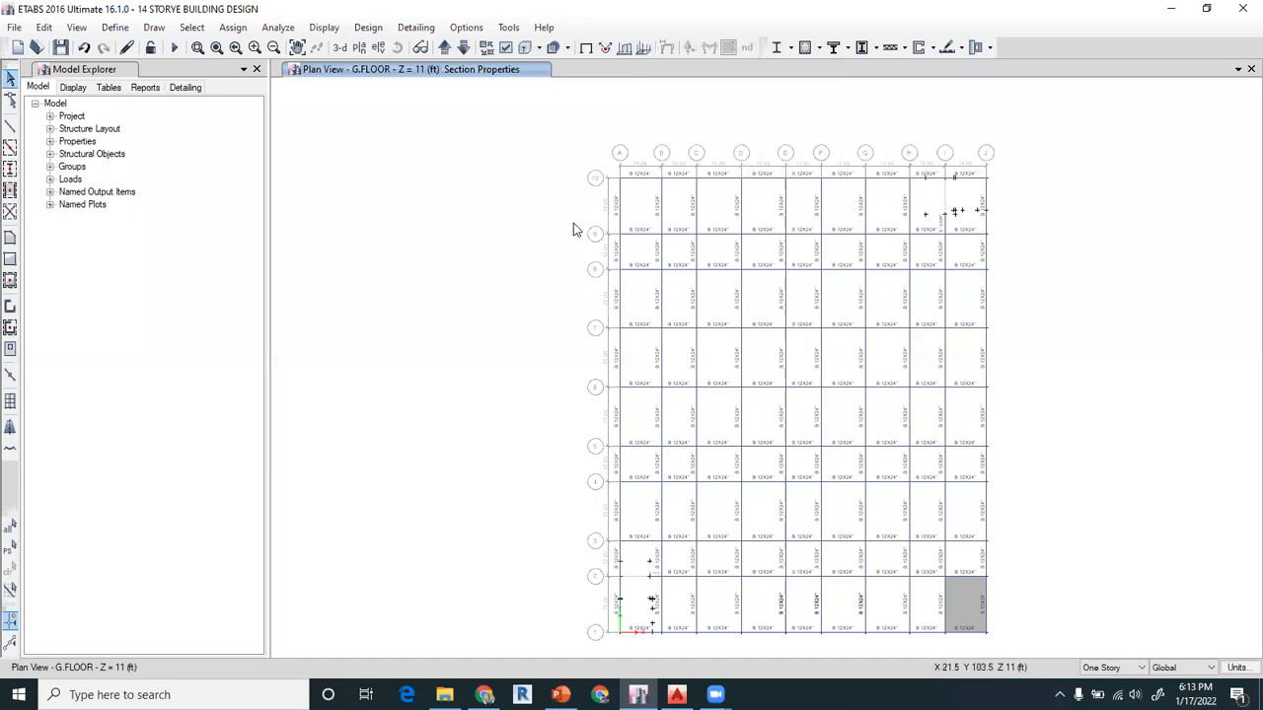
# Assign the W10X12 frame section to the beams bounding the three bays between grids D–G and 8–9 on G.FLOOR
pyautogui.click(297, 47)
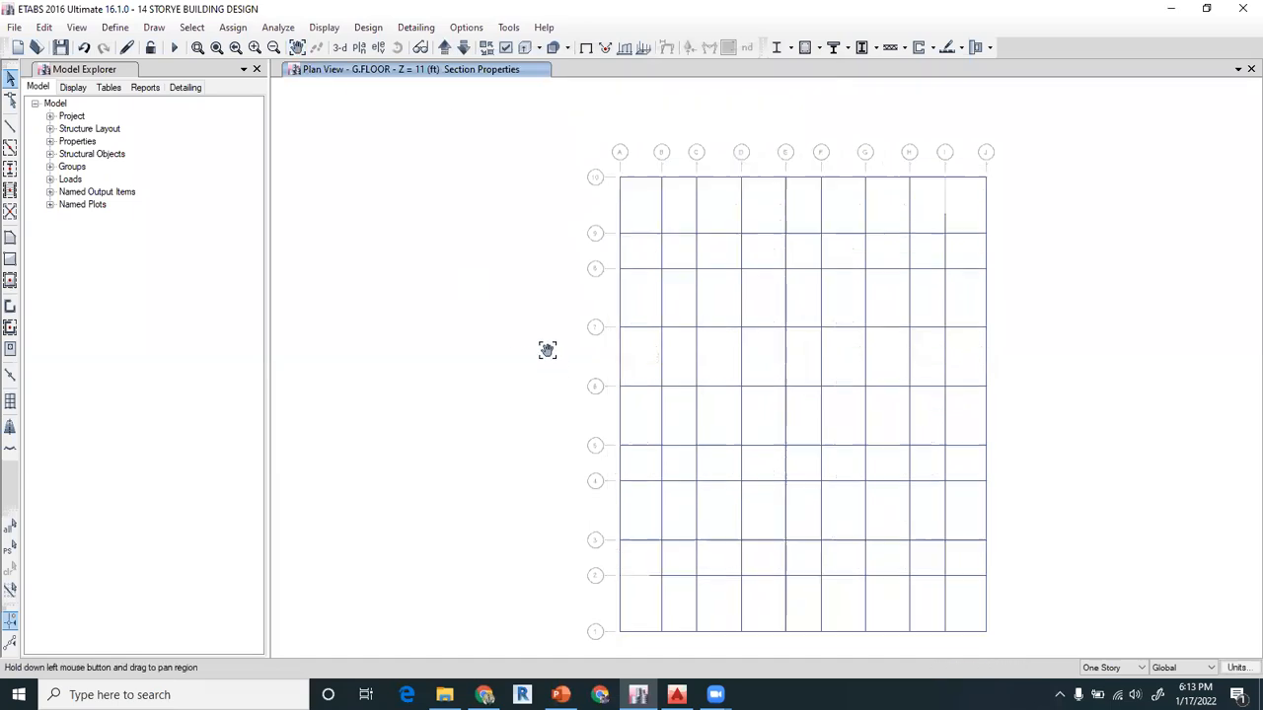
pyautogui.moveTo(548, 351); pyautogui.dragTo(516, 330)
pyautogui.scroll(3, 760, 218)
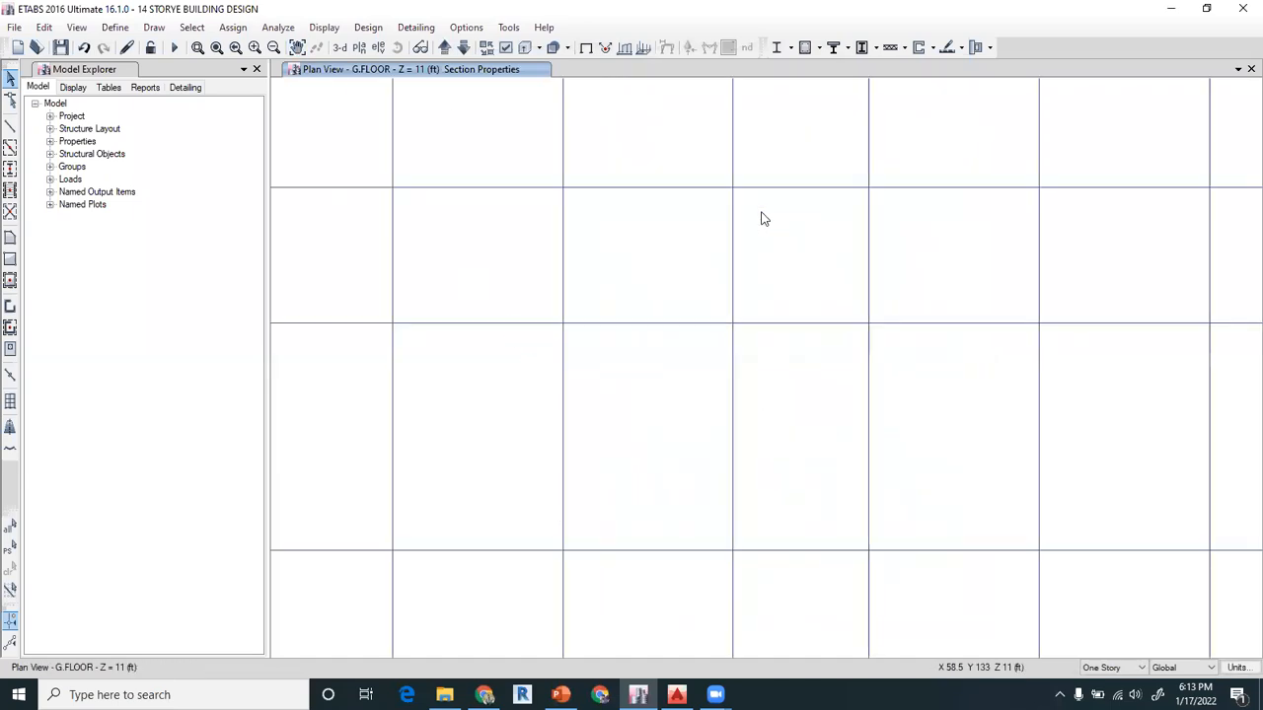
pyautogui.moveTo(667, 174); pyautogui.dragTo(624, 237)
pyautogui.moveTo(505, 161); pyautogui.dragTo(799, 367)
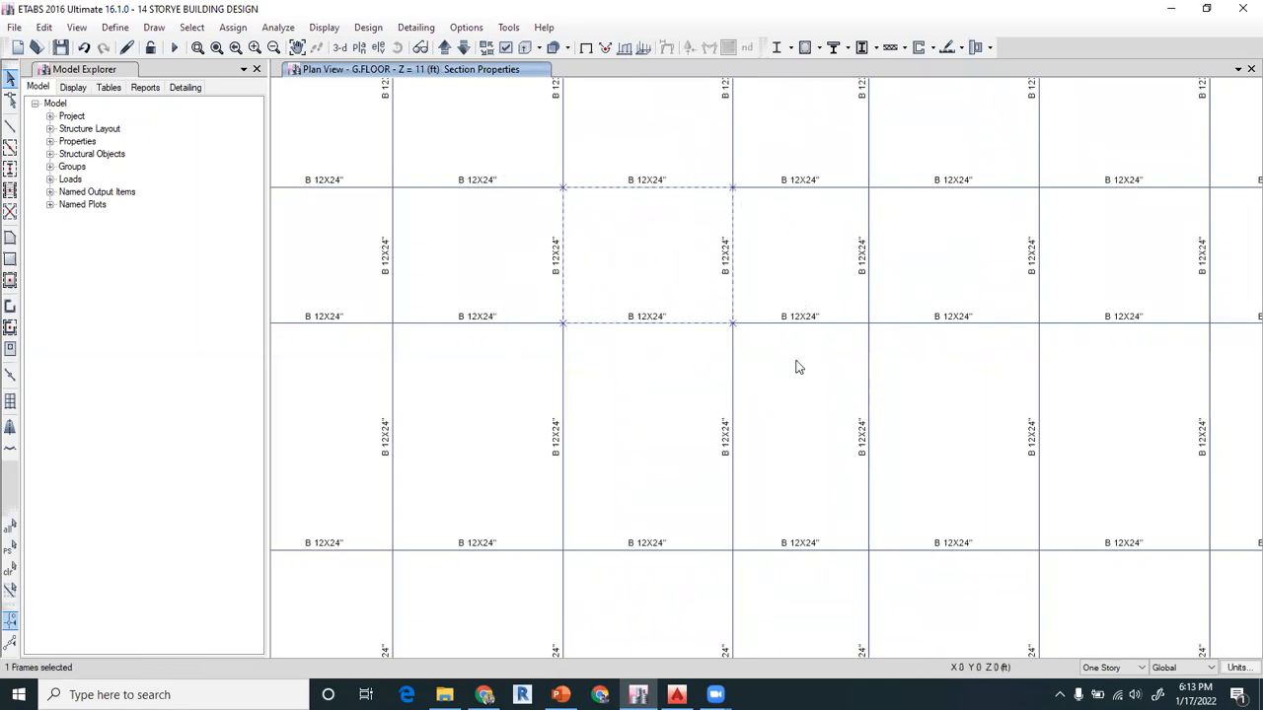
pyautogui.moveTo(510, 137); pyautogui.dragTo(1093, 395)
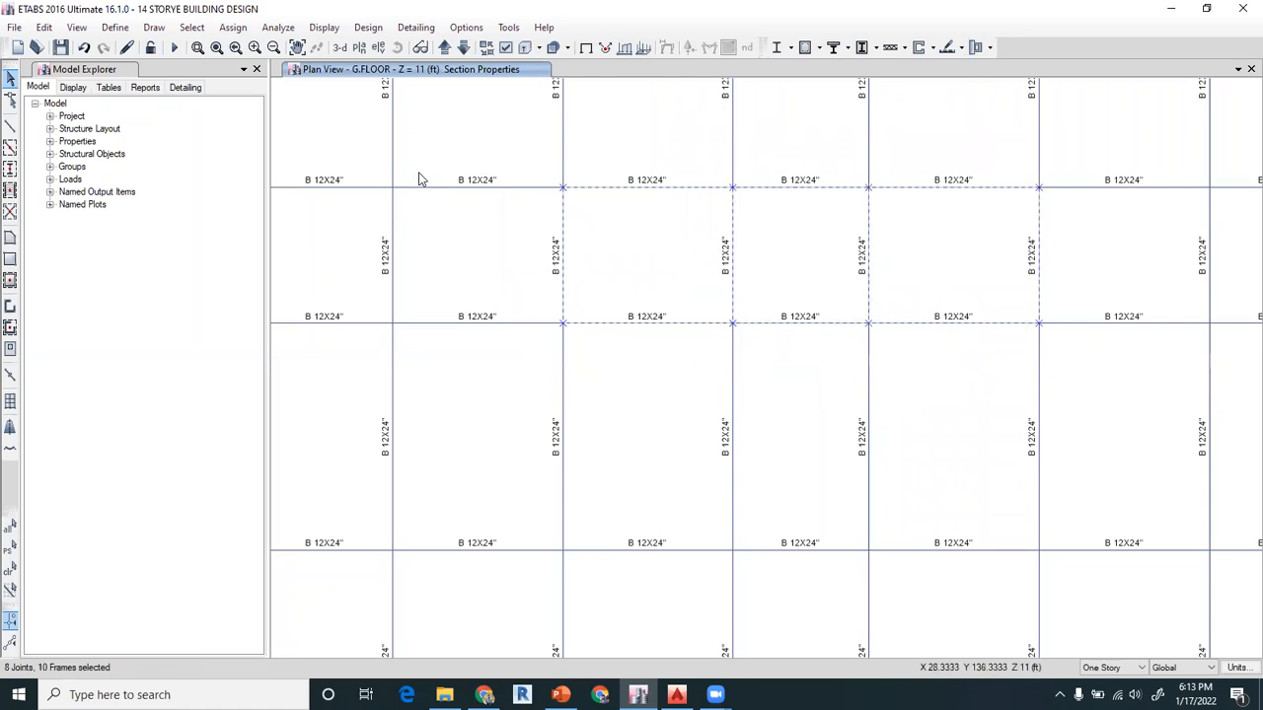
pyautogui.click(233, 27)
pyautogui.moveTo(276, 69)
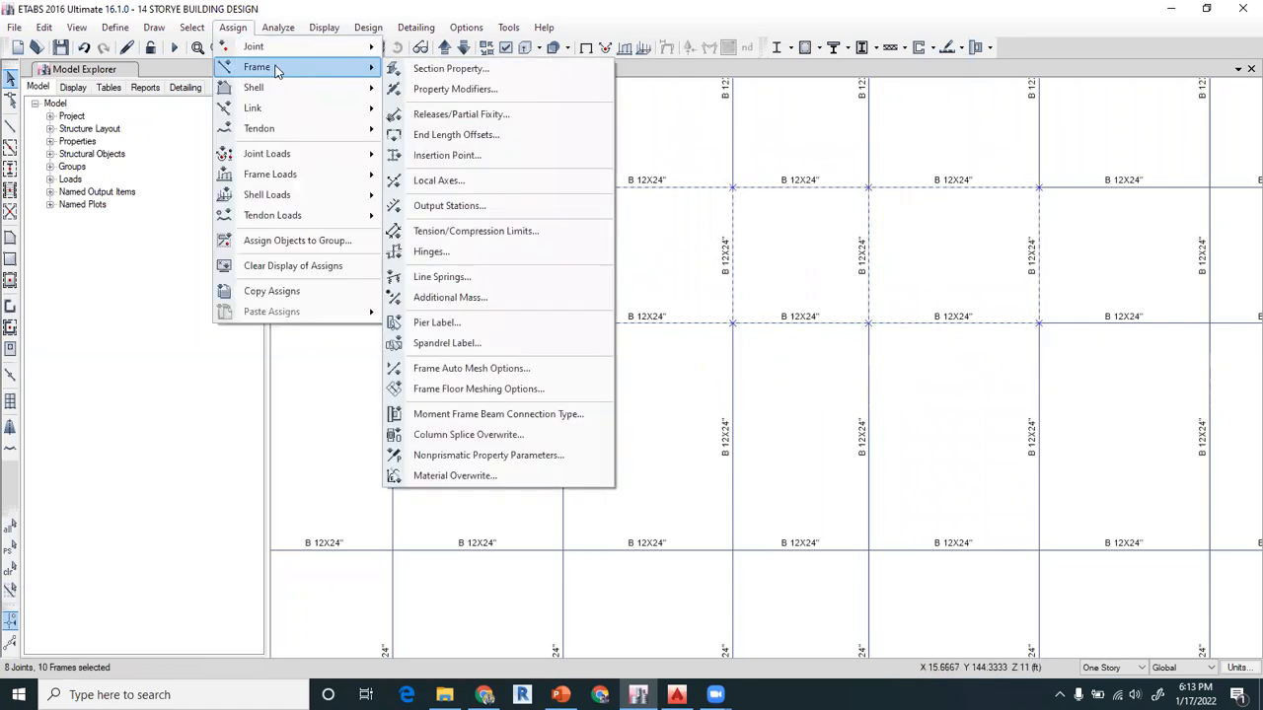
pyautogui.click(450, 68)
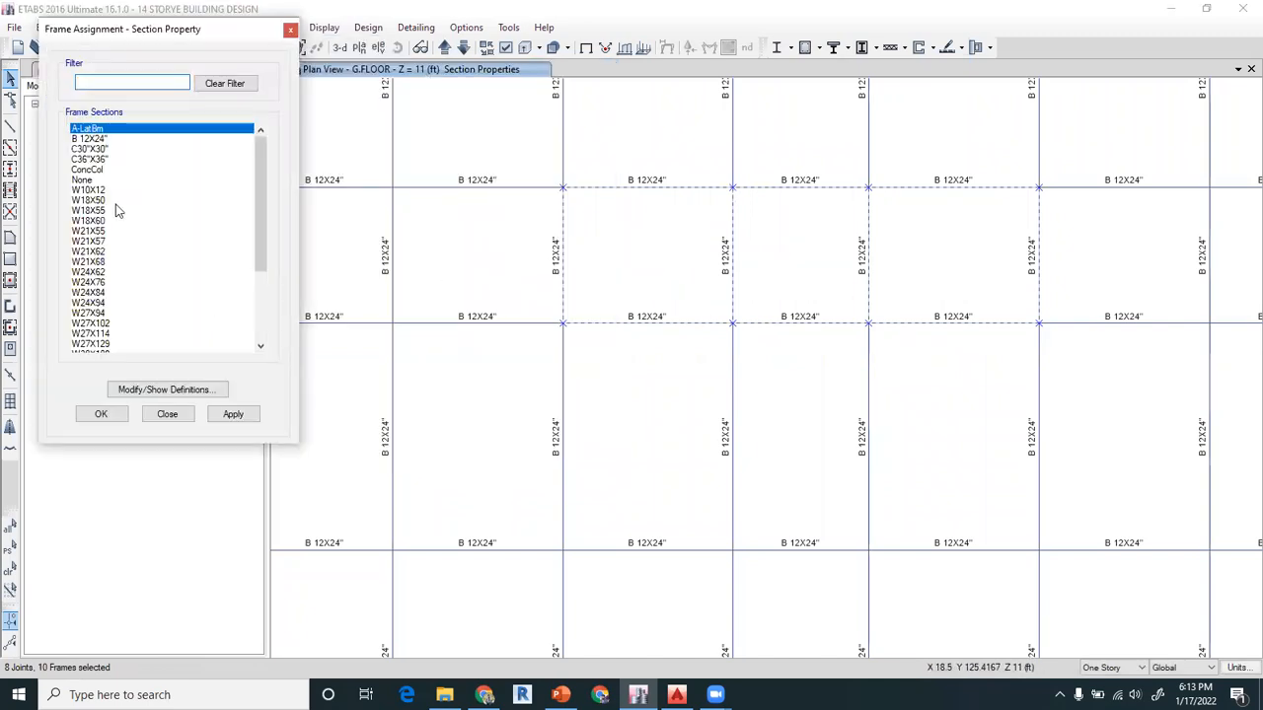
pyautogui.click(94, 189)
pyautogui.click(227, 416)
pyautogui.click(119, 413)
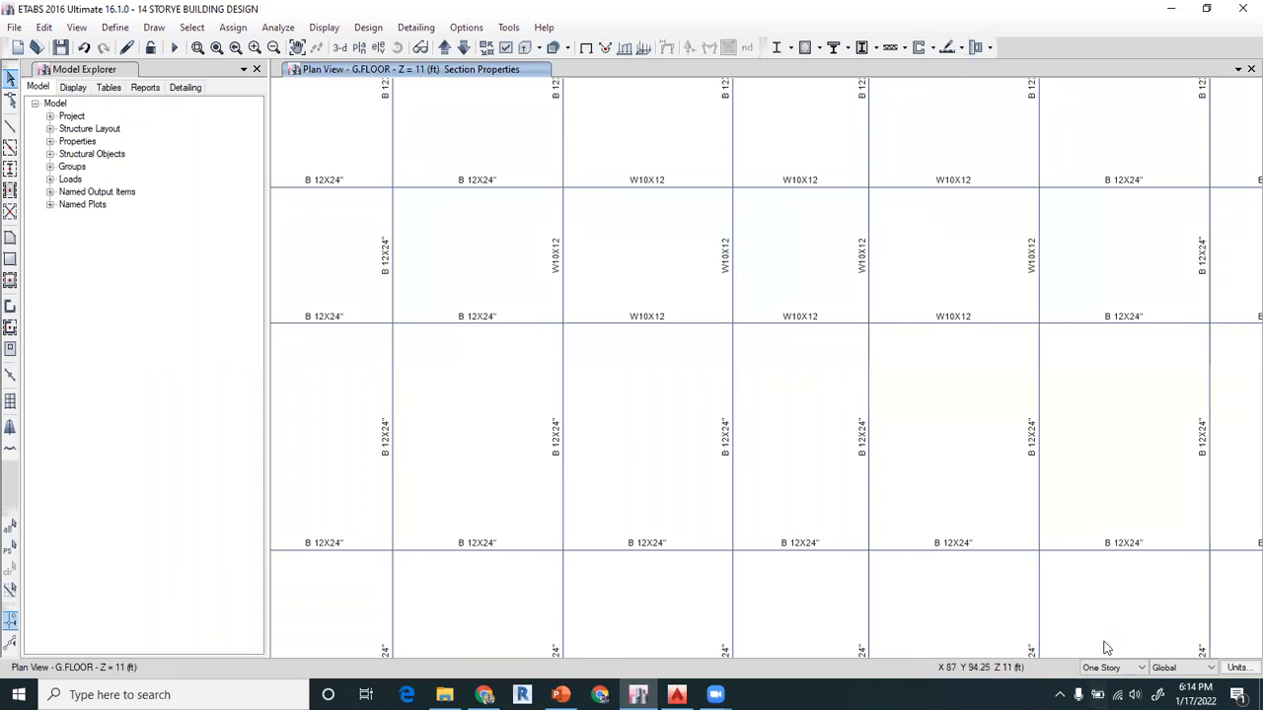
# With All Stories active, assign W21X68 to the grid E beam between grids 7 and 8, and check it up to the 2ND storey
pyautogui.click(1121, 669)
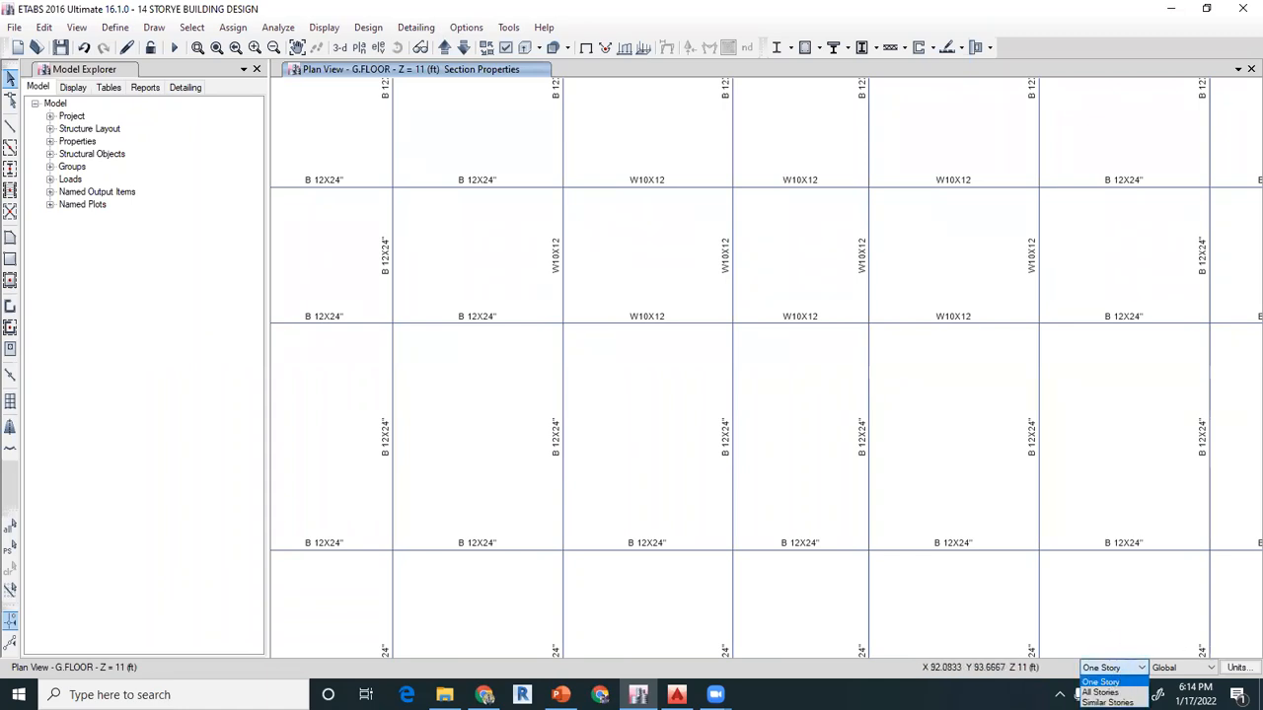
pyautogui.click(1100, 693)
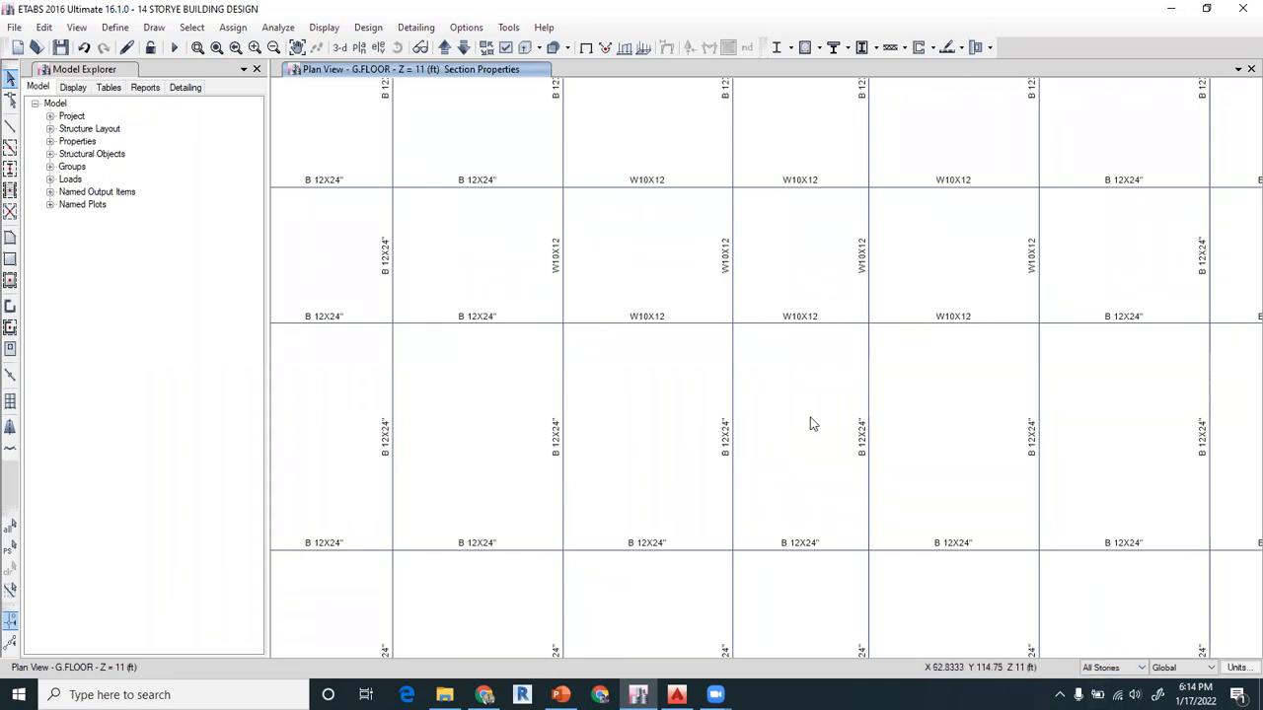
pyautogui.click(735, 400)
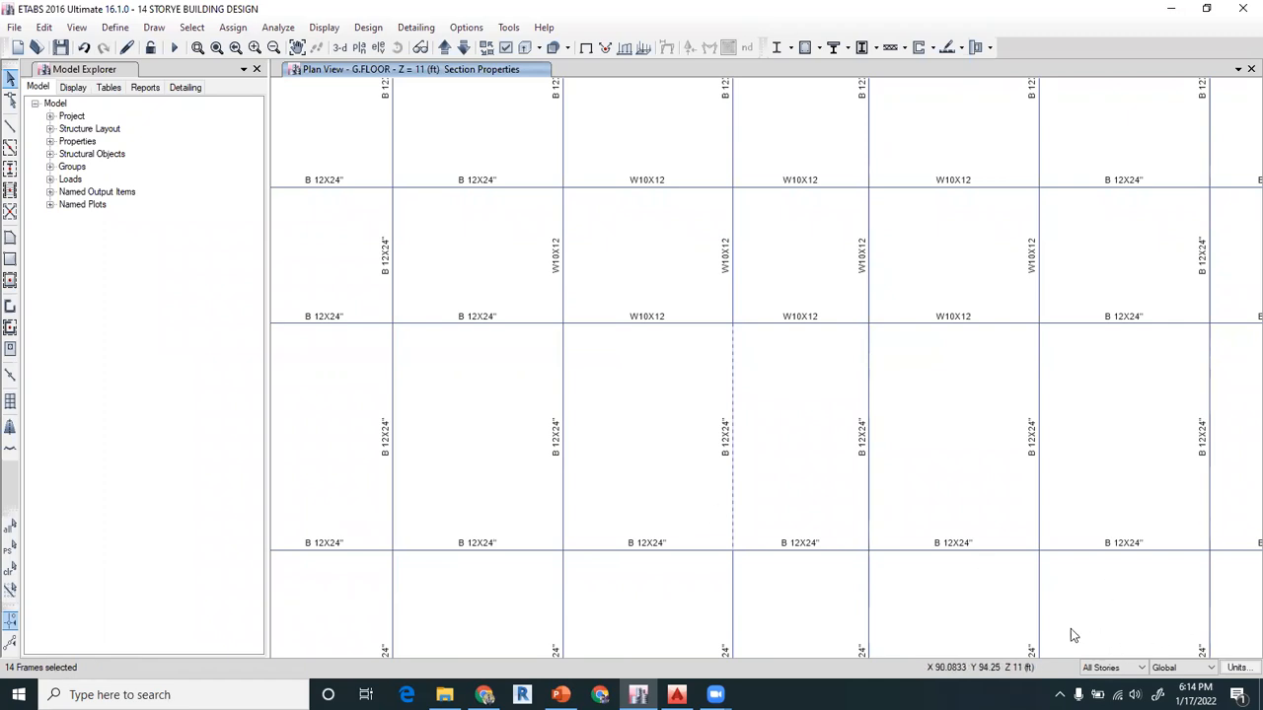
pyautogui.click(234, 28)
pyautogui.moveTo(273, 65)
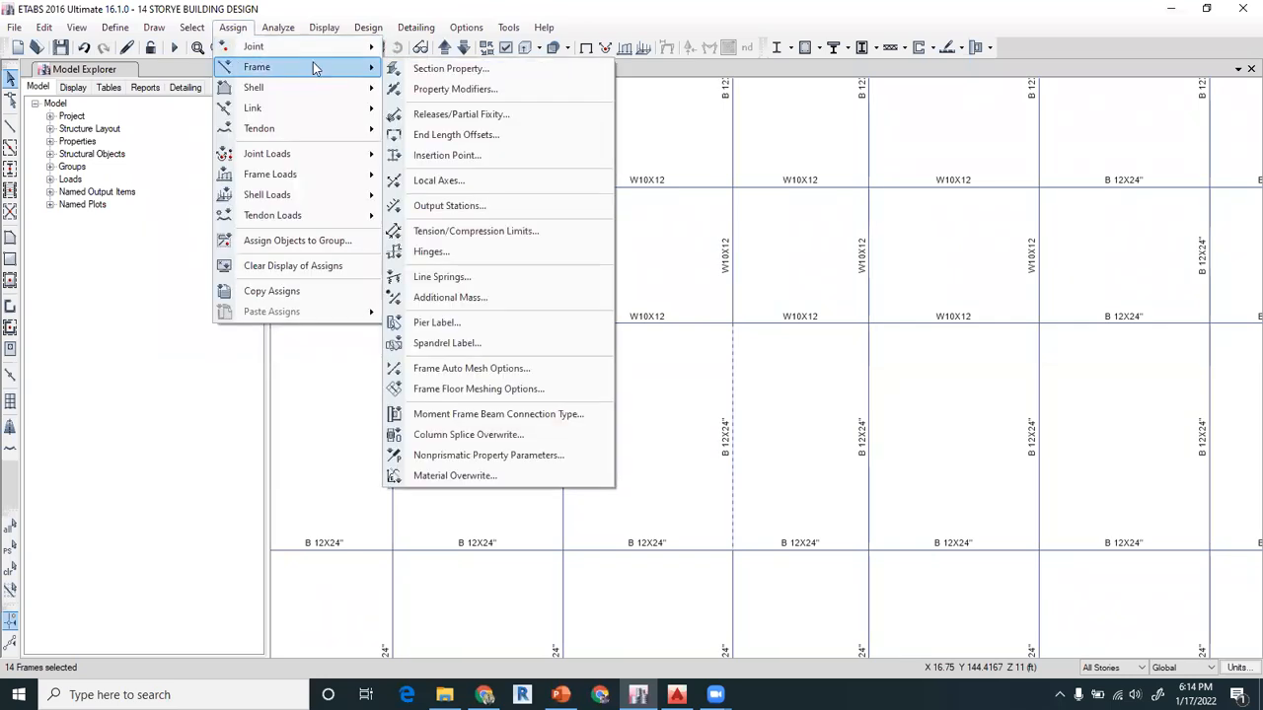
pyautogui.click(415, 69)
pyautogui.click(174, 262)
pyautogui.click(109, 415)
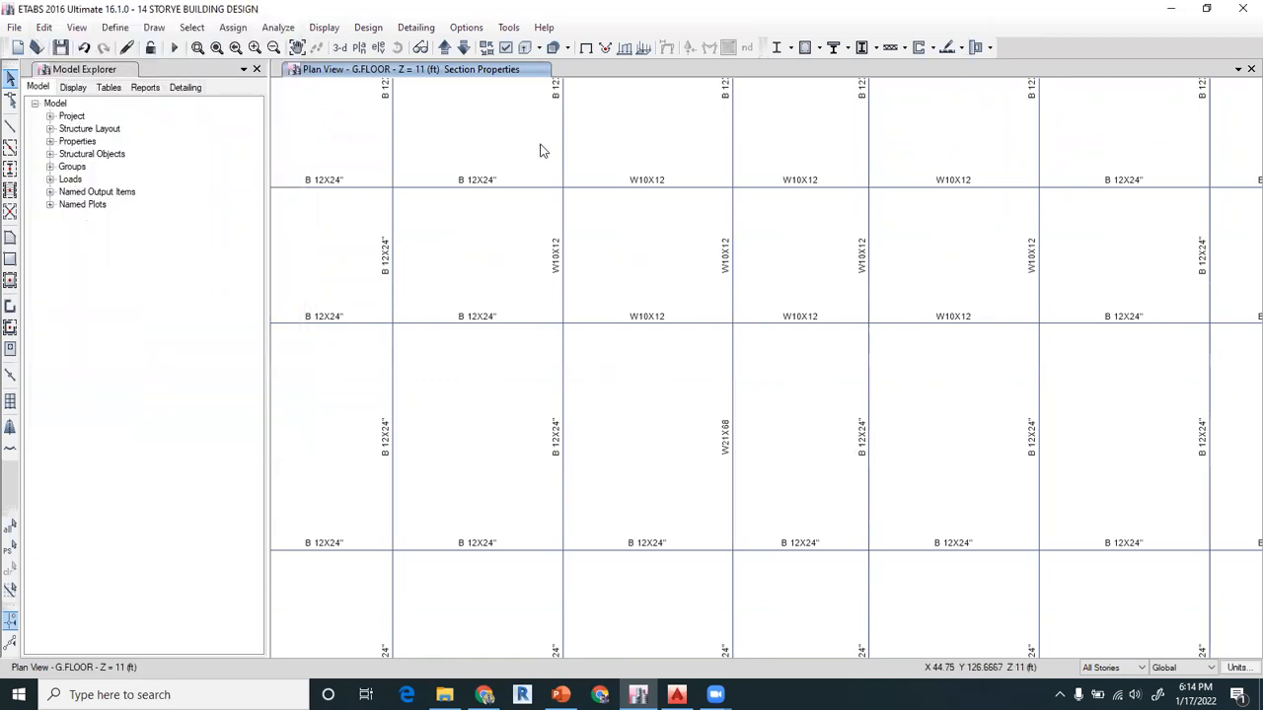
pyautogui.click(444, 47)
pyautogui.click(444, 47)
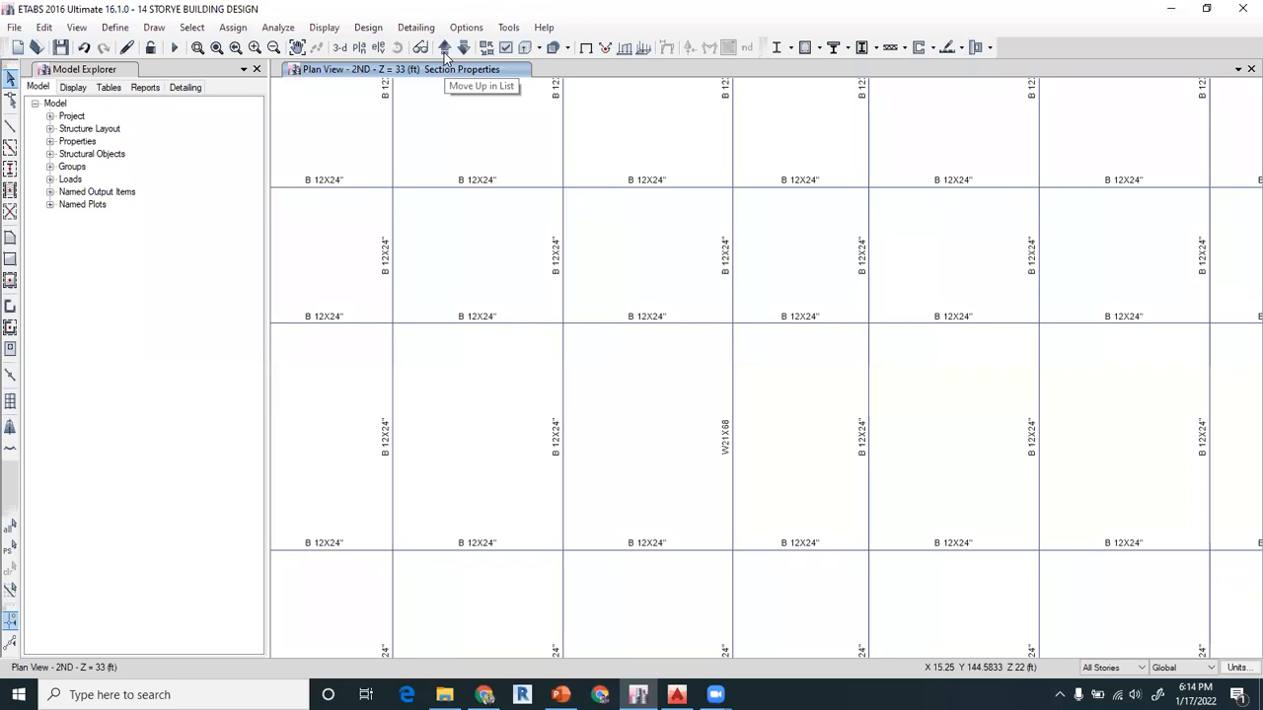
# Display the columns instead of the beams and open the G.FLOOR plan view
pyautogui.click(505, 47)
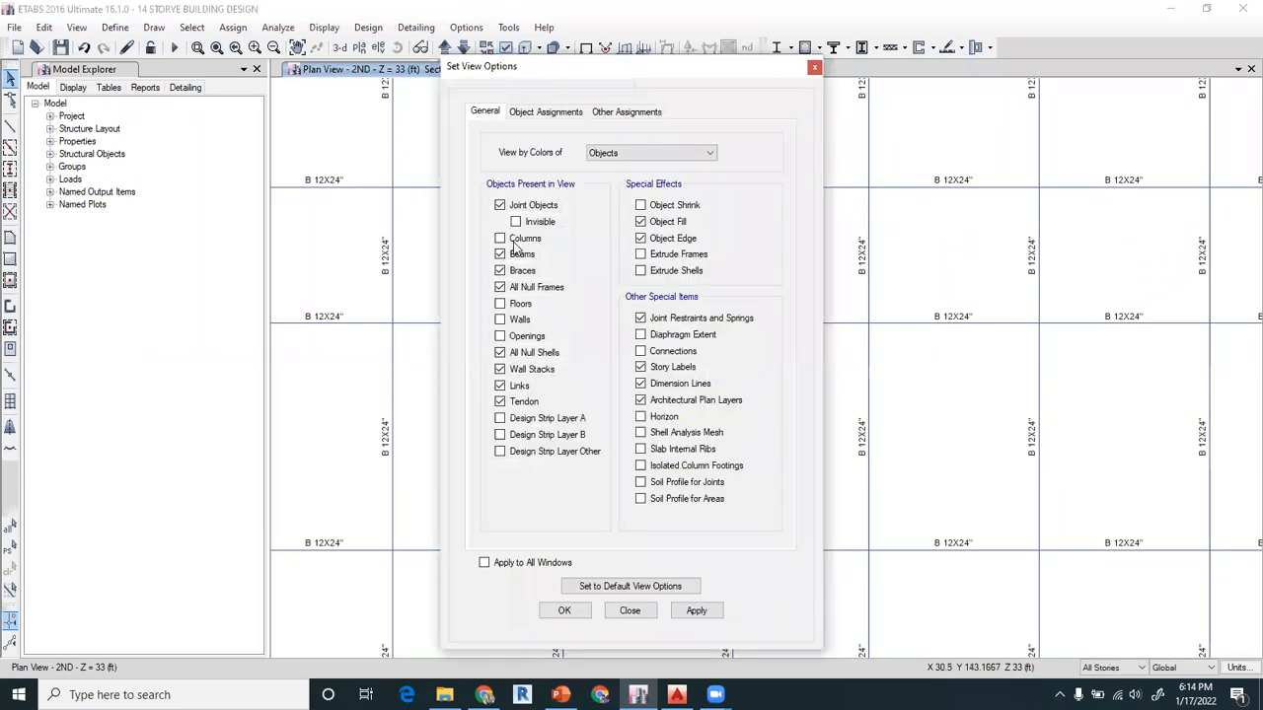
pyautogui.click(515, 240)
pyautogui.click(501, 254)
pyautogui.click(570, 611)
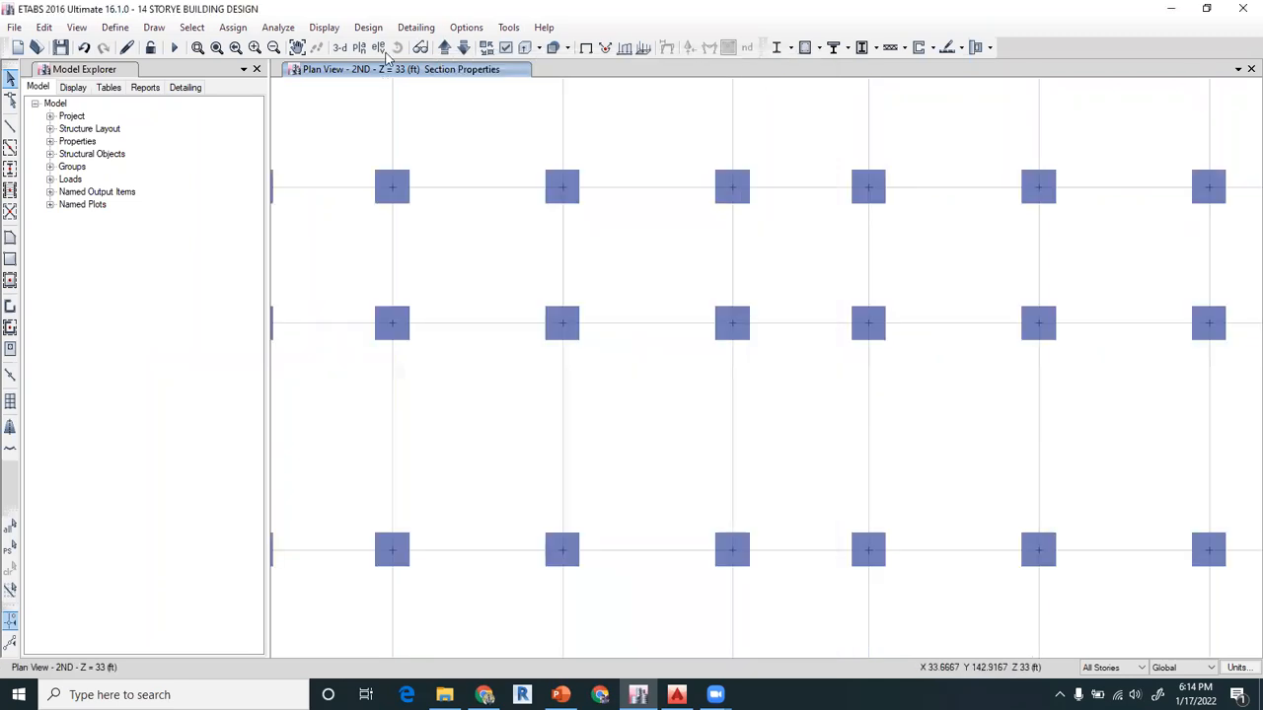
pyautogui.click(359, 48)
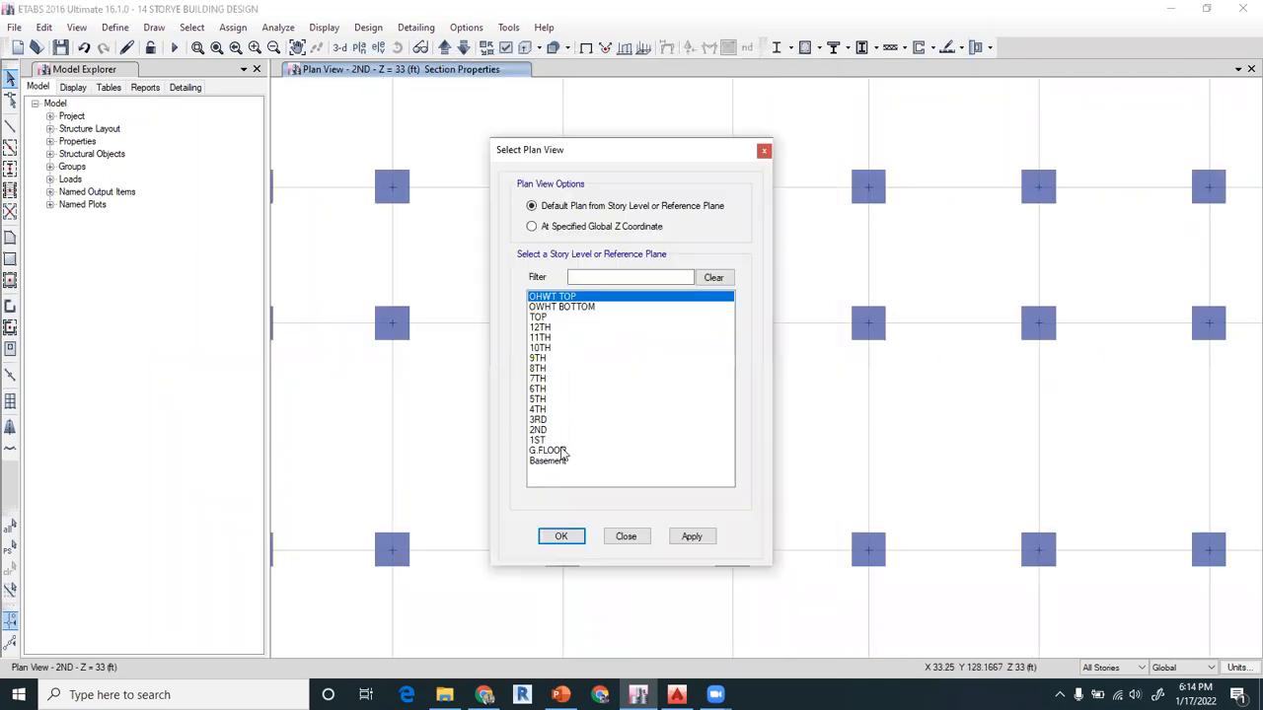
pyautogui.click(561, 451)
pyautogui.click(560, 536)
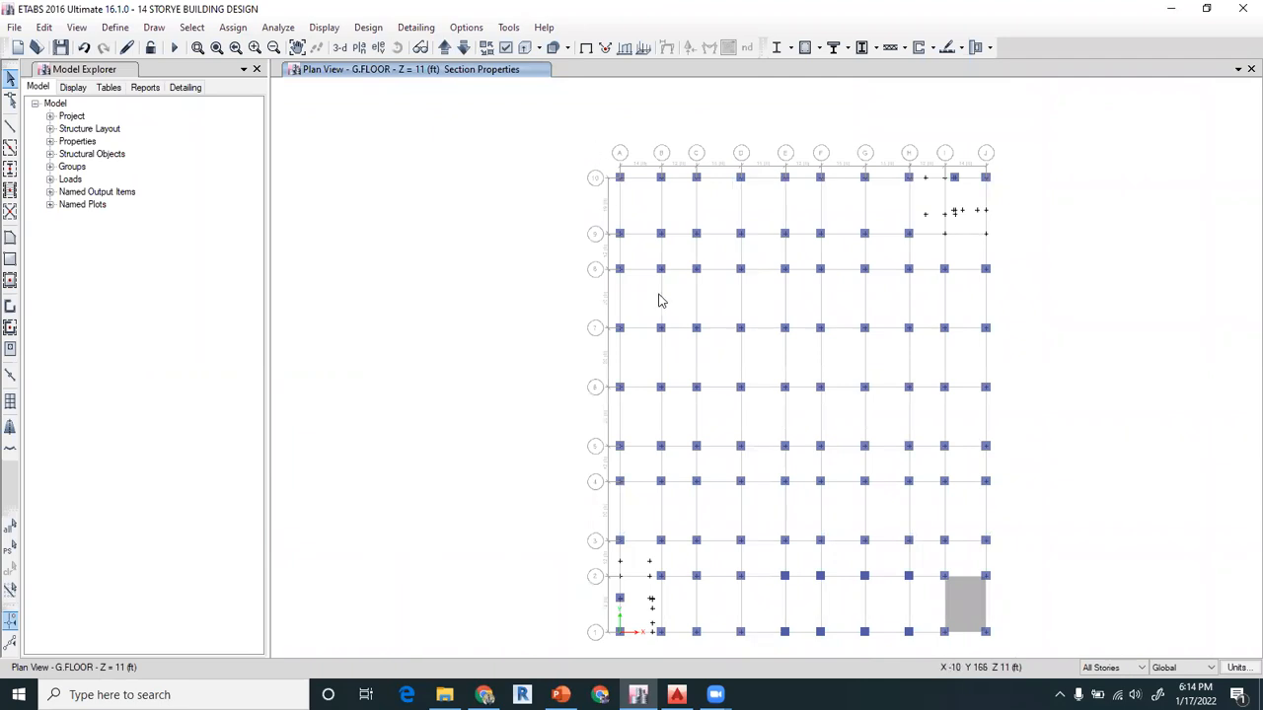
# Select all columns in the plan across all stories and assign them the C30"X30" frame section
pyautogui.moveTo(577, 146); pyautogui.dragTo(1025, 653)
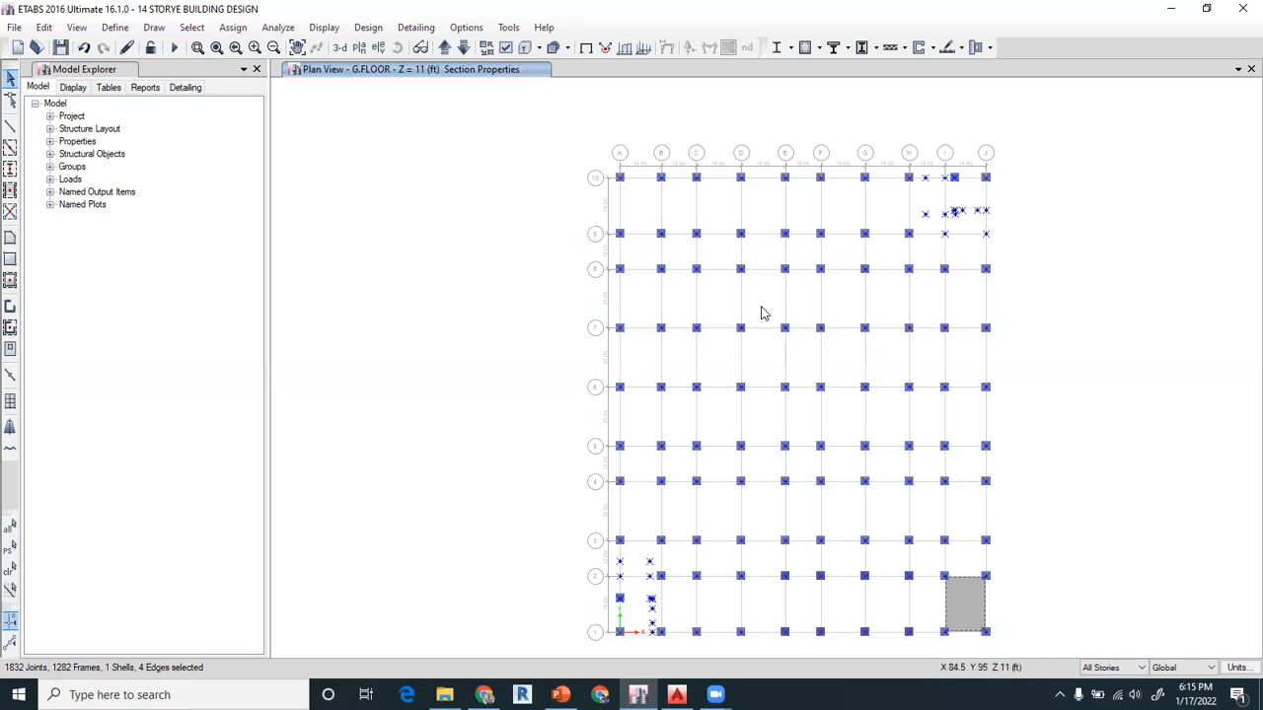
pyautogui.click(233, 27)
pyautogui.moveTo(262, 67)
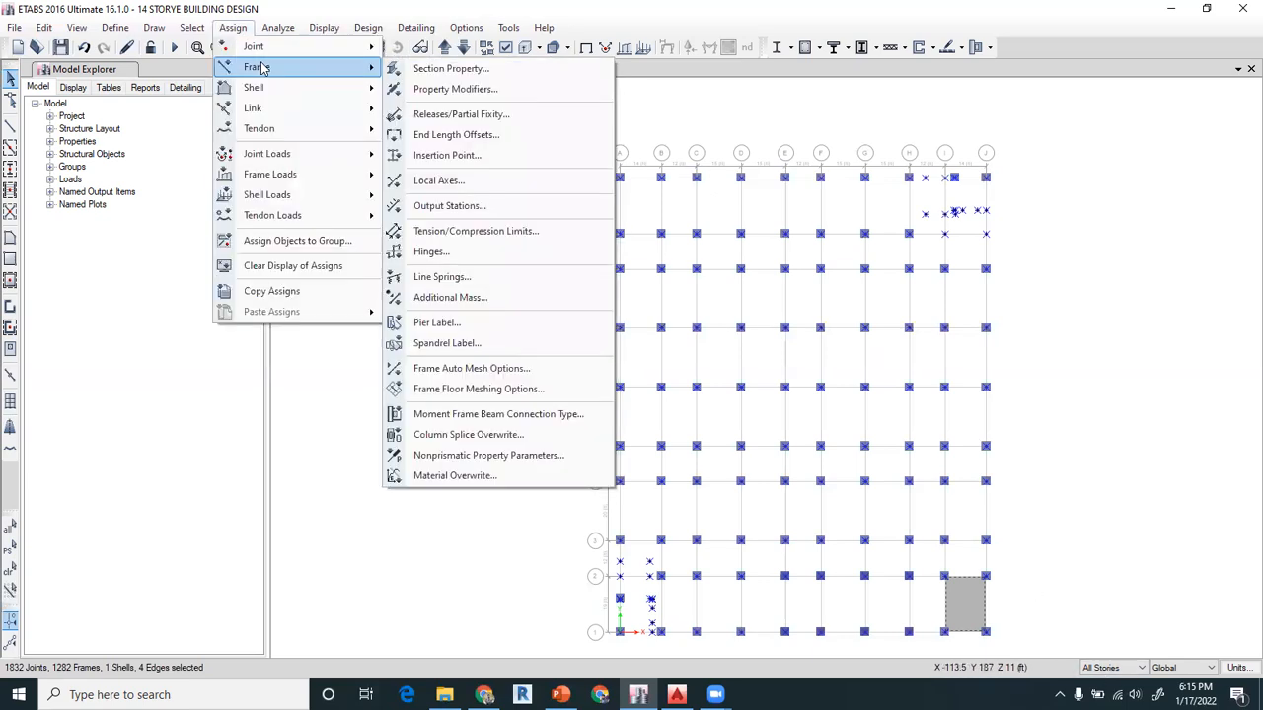
pyautogui.click(396, 71)
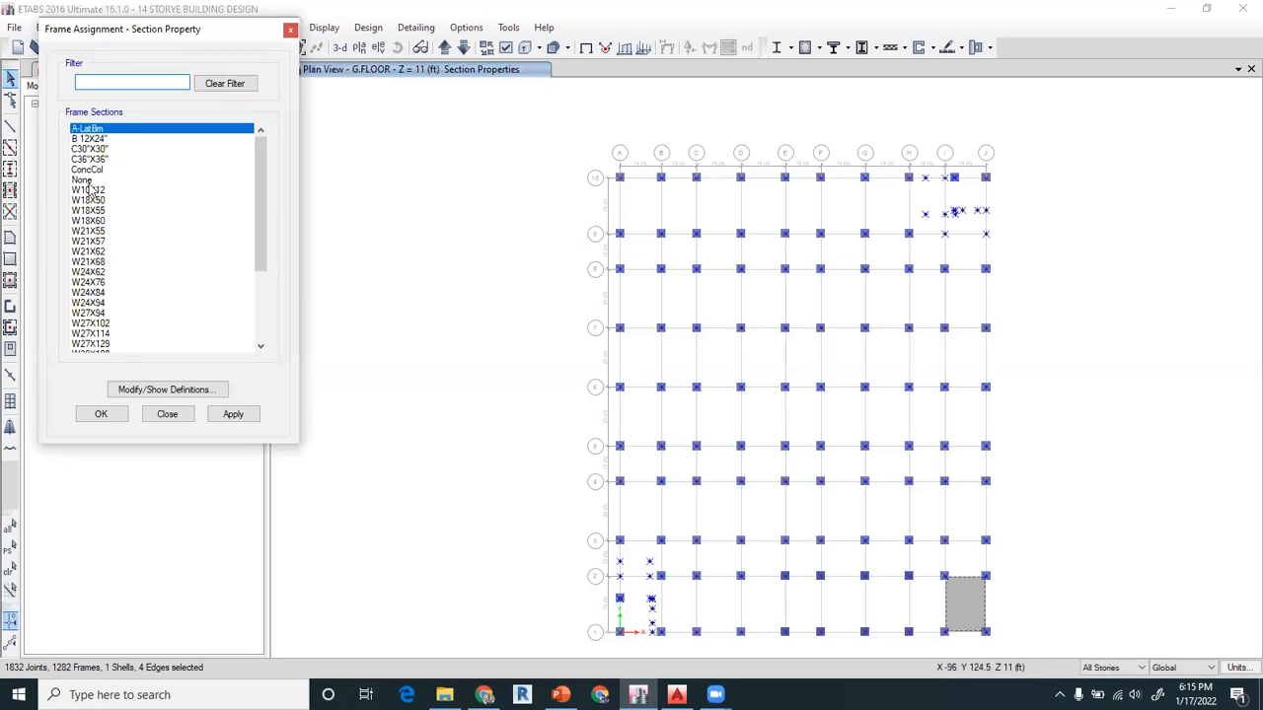
pyautogui.click(89, 170)
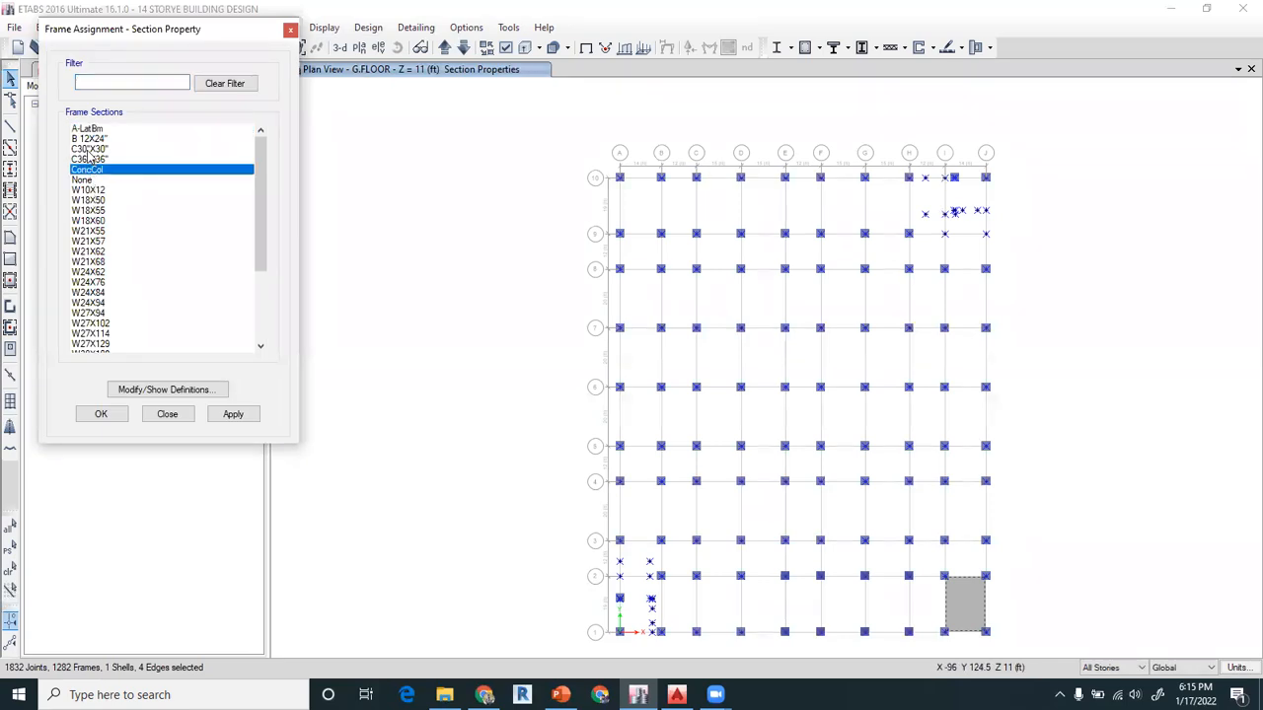
pyautogui.click(89, 148)
pyautogui.click(103, 414)
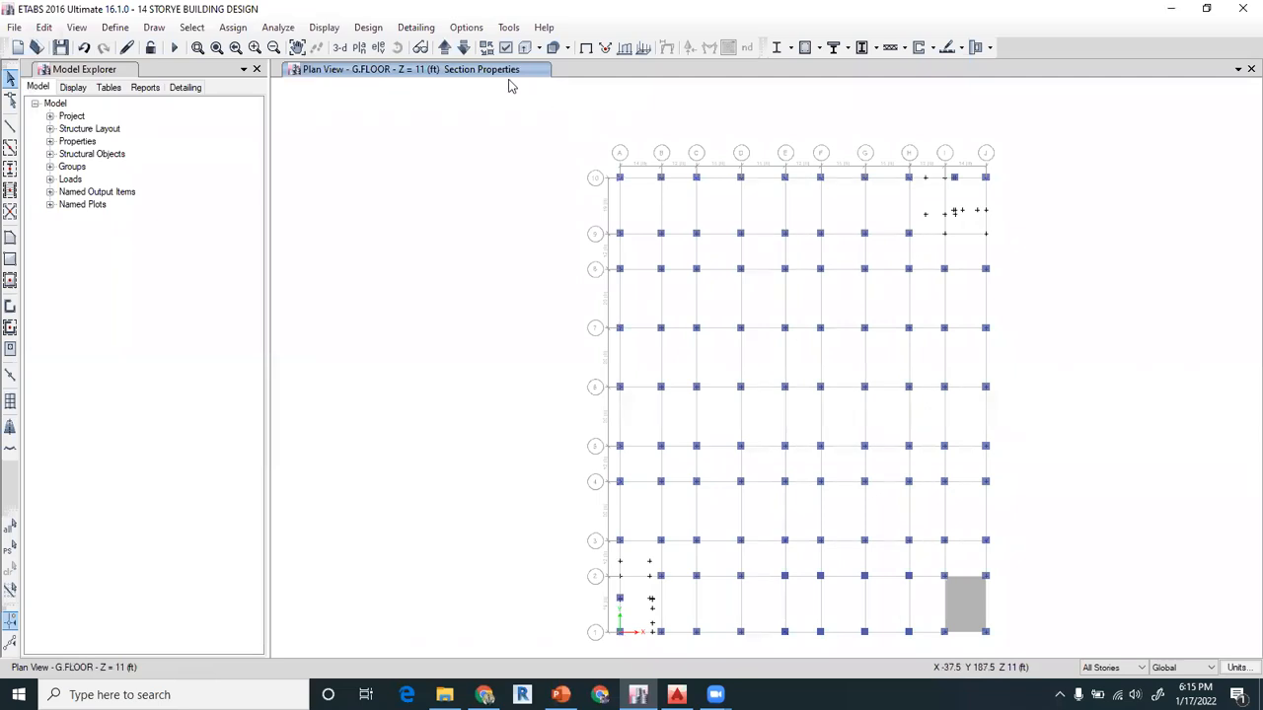
# Hide the columns, display the floors, and select all floor slabs in the plan across all stories
pyautogui.click(506, 49)
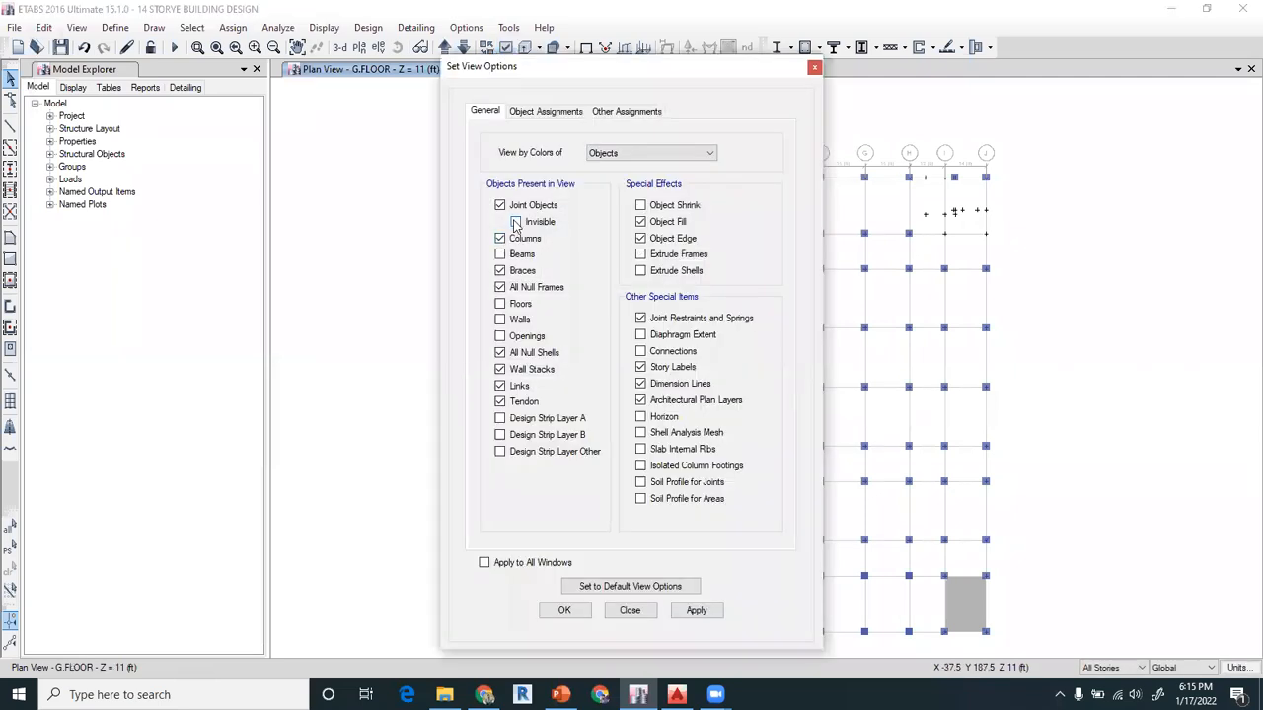
pyautogui.click(523, 241)
pyautogui.click(563, 611)
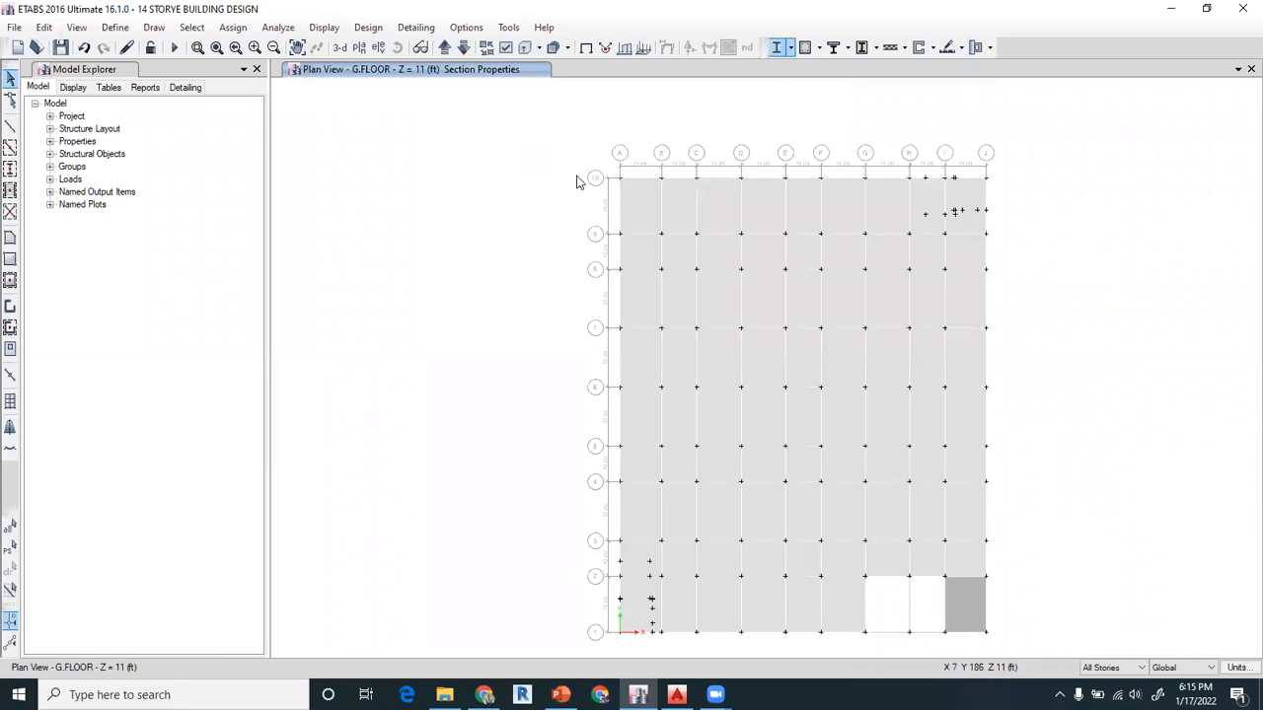
pyautogui.moveTo(549, 158); pyautogui.dragTo(1007, 653)
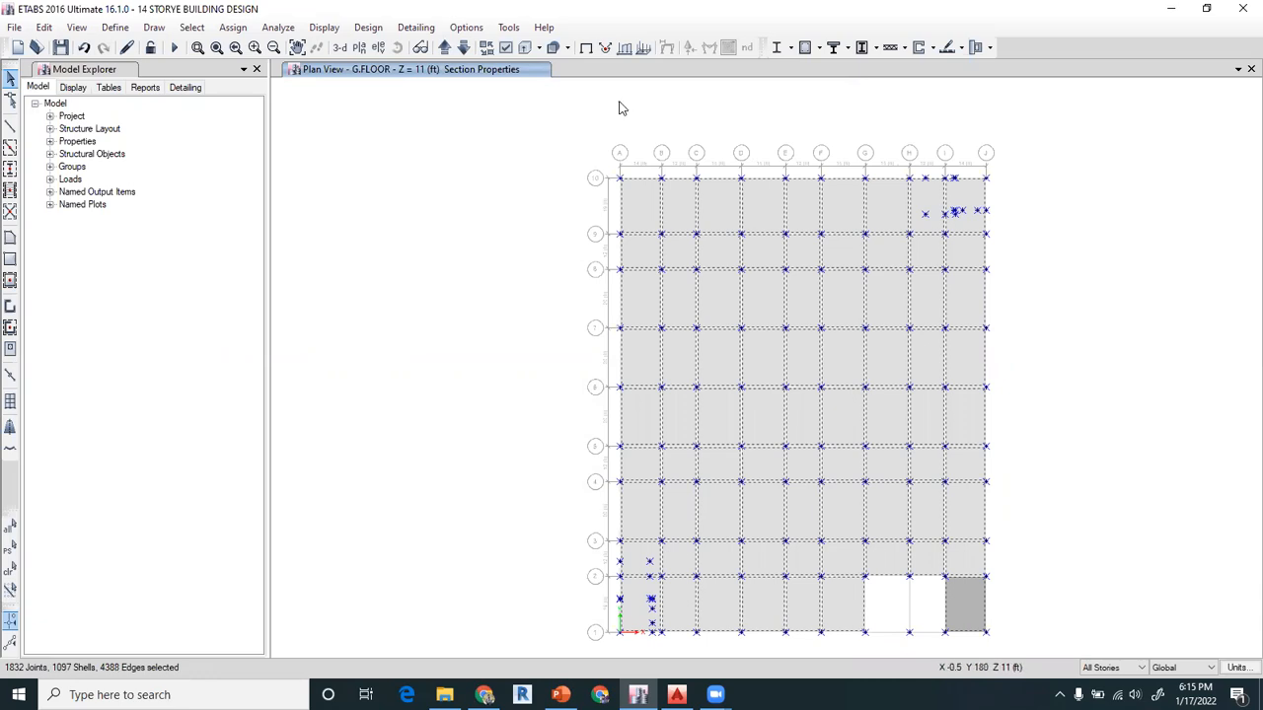
# Assign the SLAB 6" section to the selected floor slabs on all stories
pyautogui.click(233, 28)
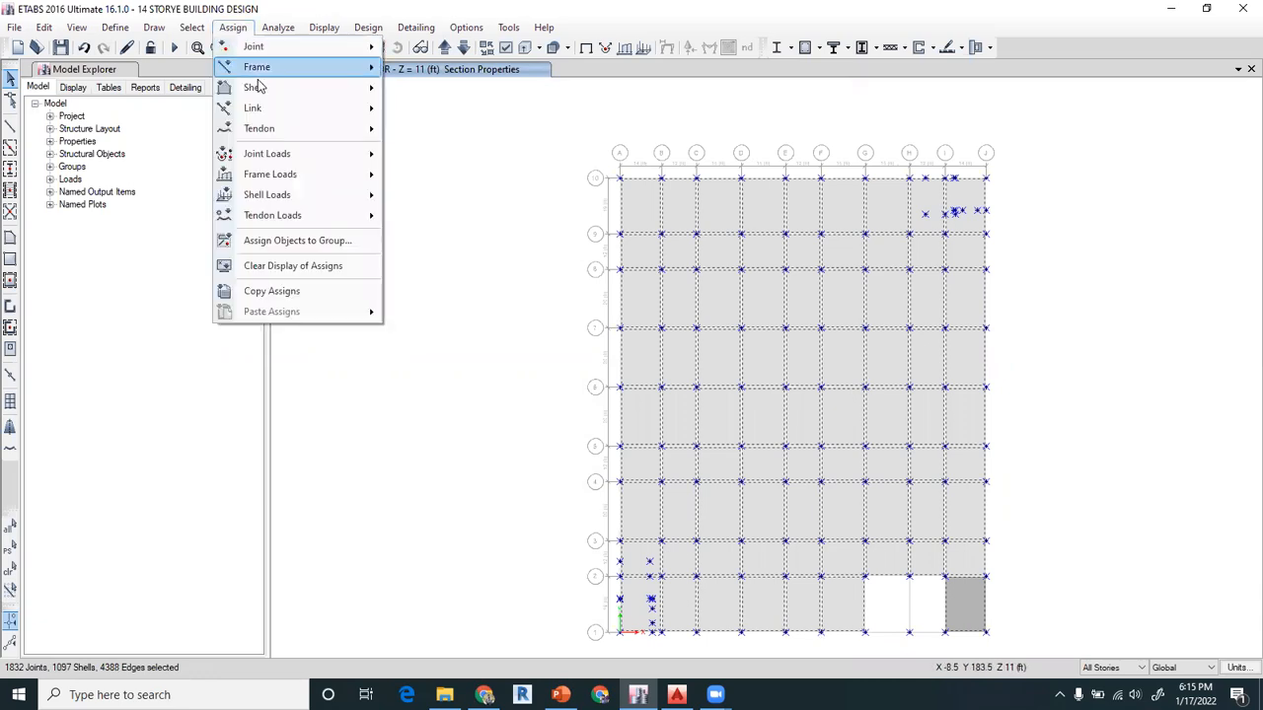
pyautogui.moveTo(260, 86)
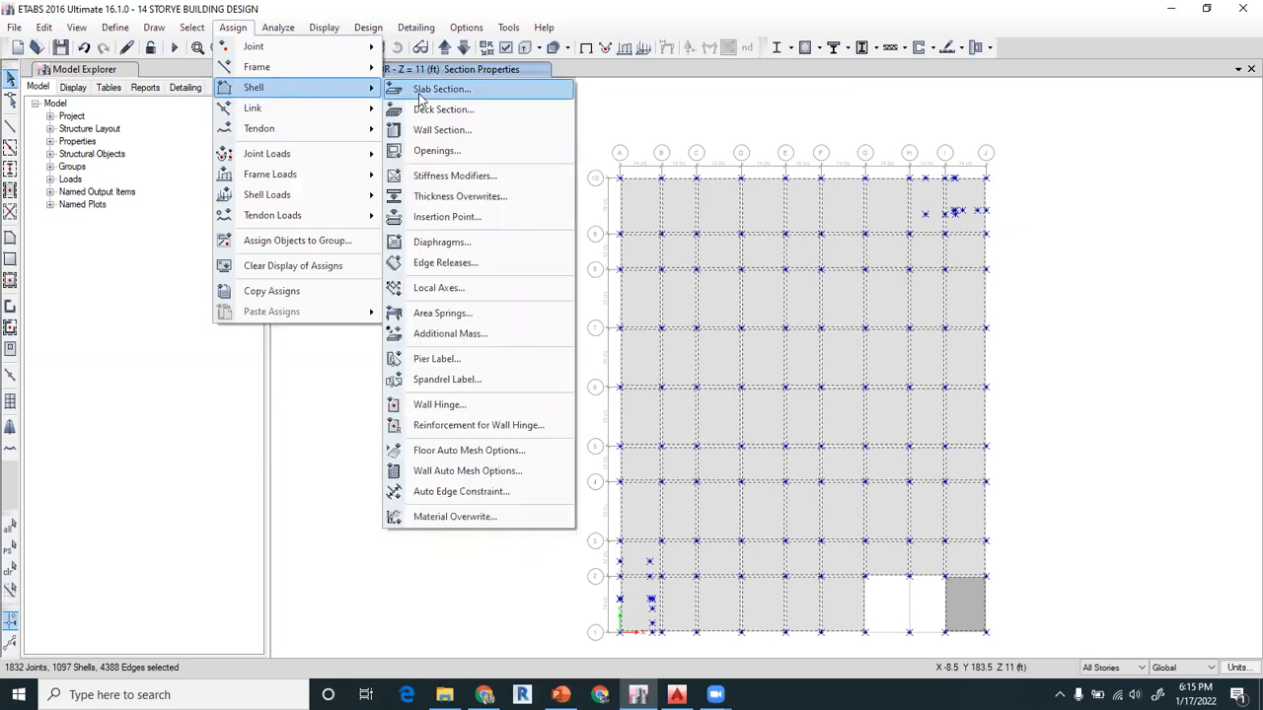
pyautogui.click(422, 92)
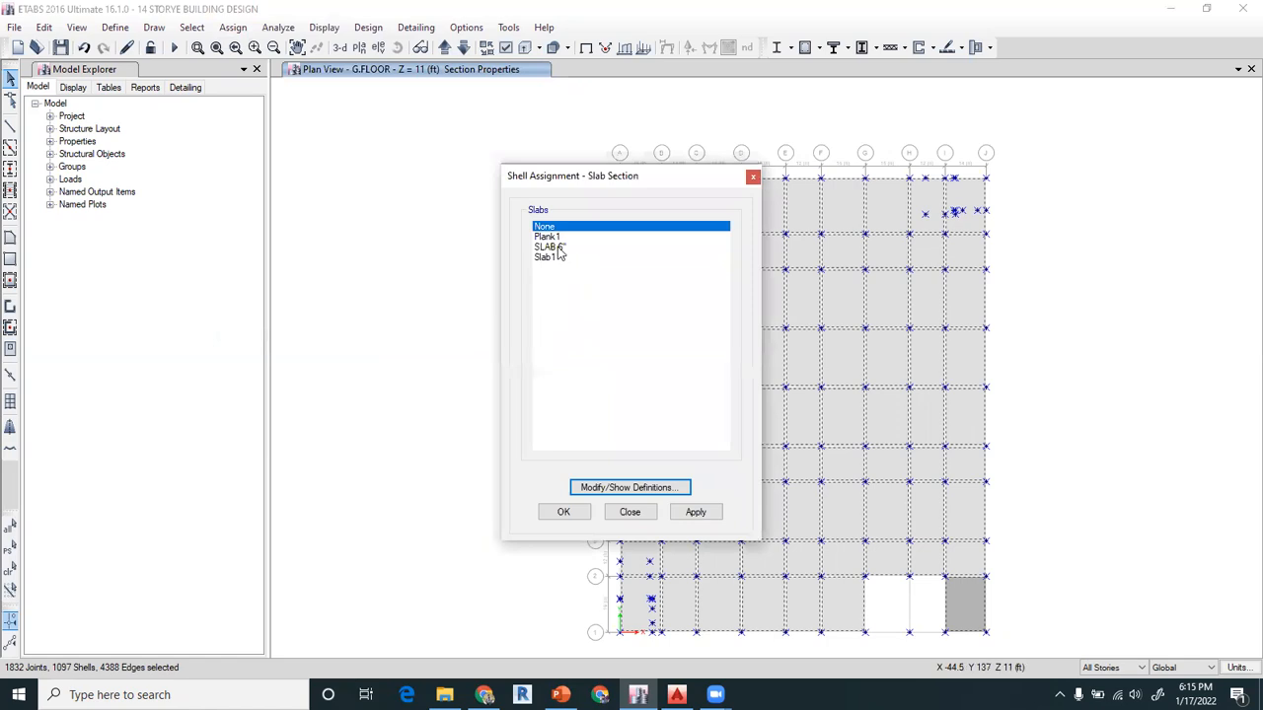
pyautogui.click(554, 247)
pyautogui.click(557, 236)
pyautogui.click(558, 248)
pyautogui.click(695, 512)
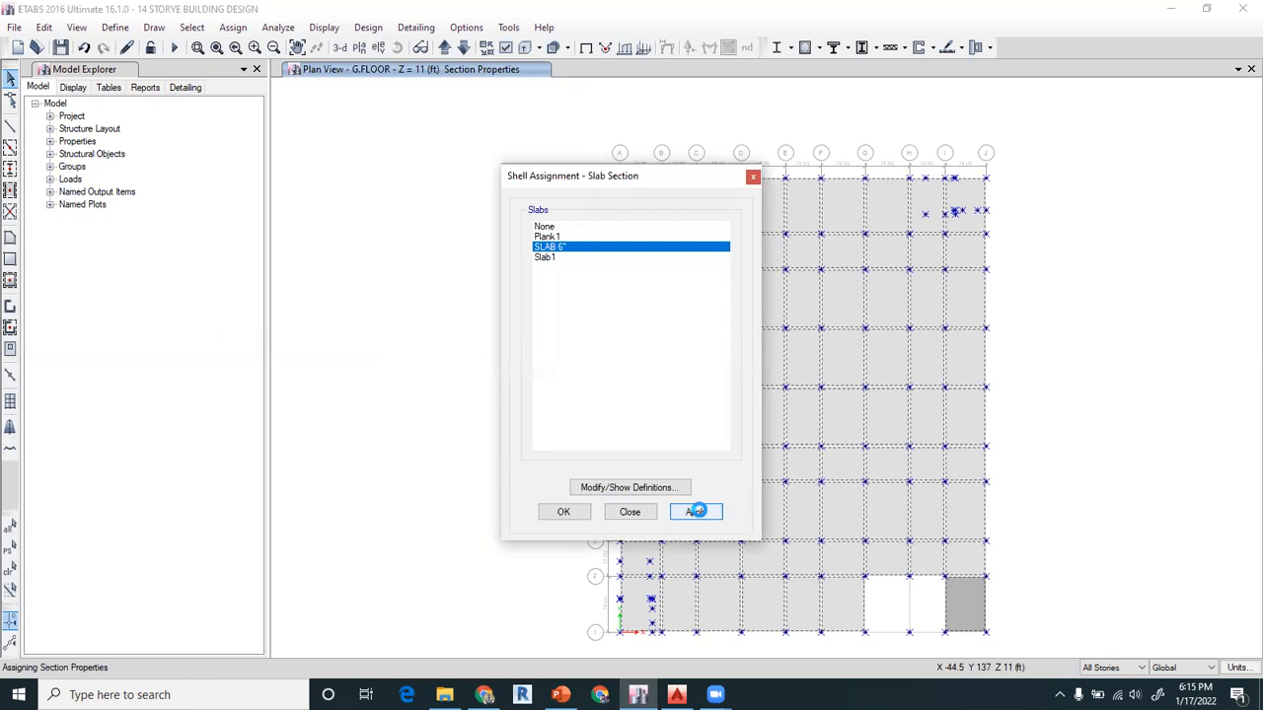
pyautogui.click(564, 512)
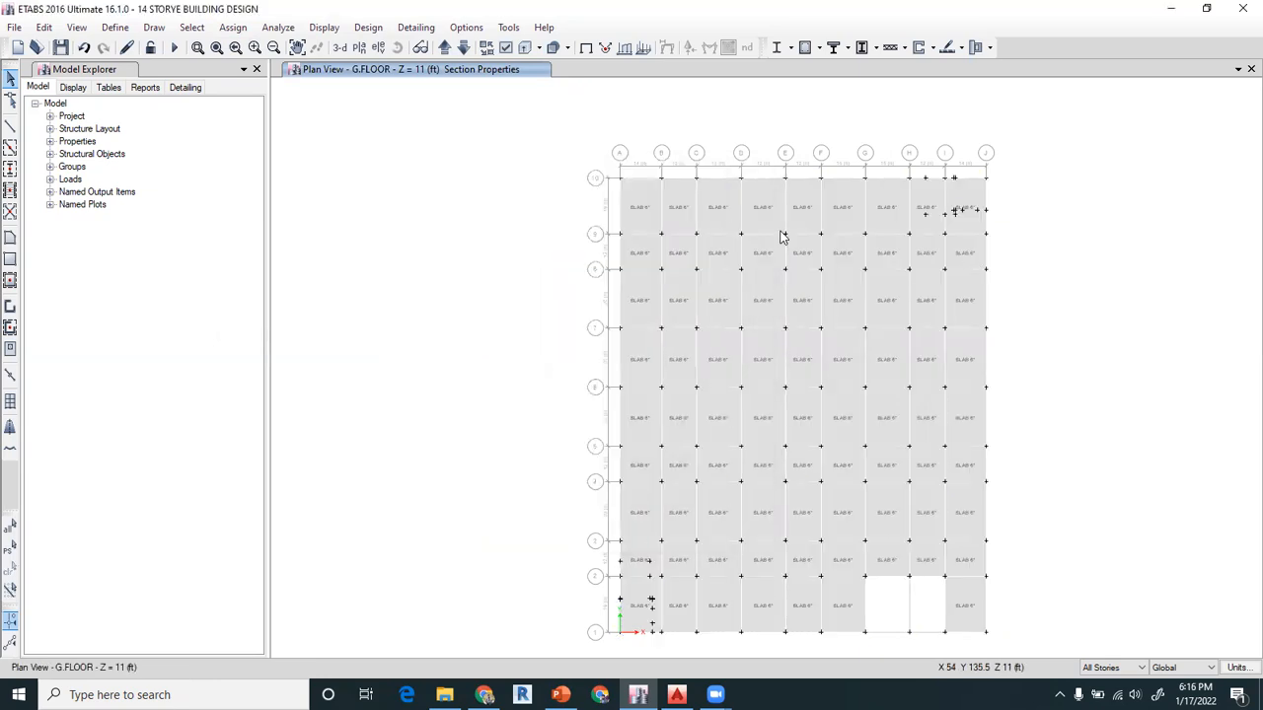
# Check the slab section labels in the plan views from G.FLOOR up to the 5TH story
pyautogui.scroll(3, 780, 236)
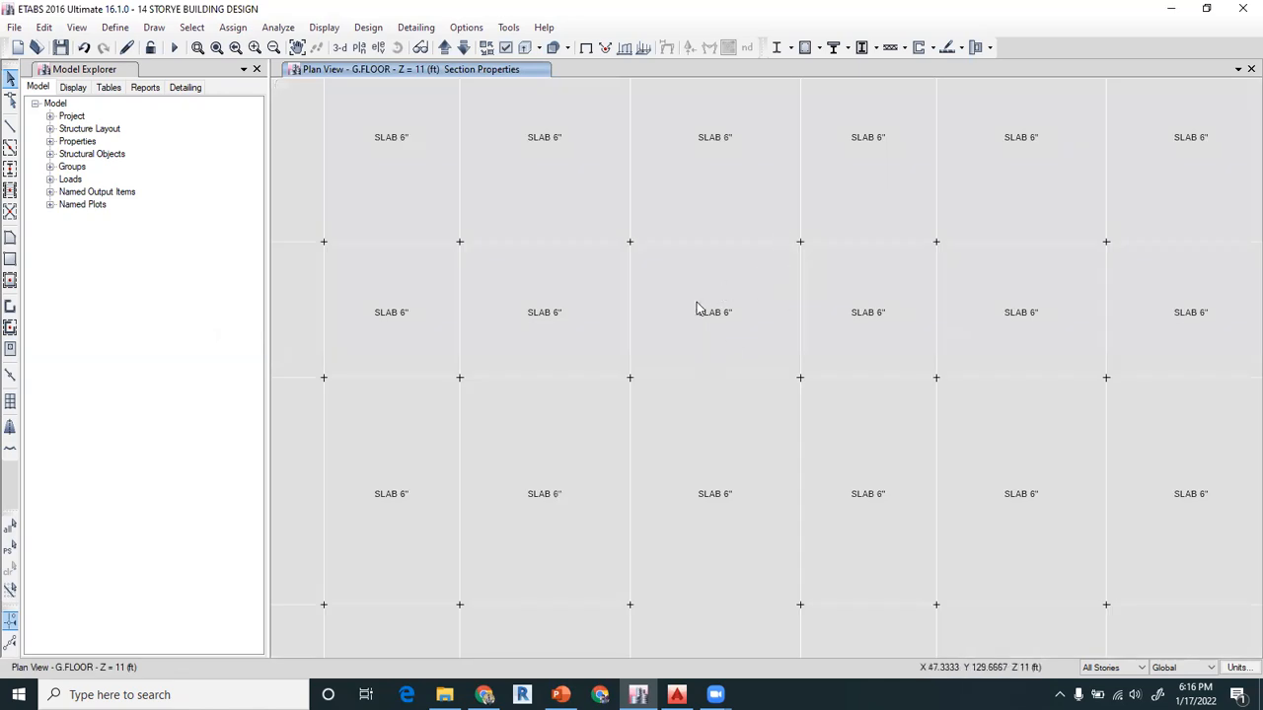
pyautogui.click(443, 49)
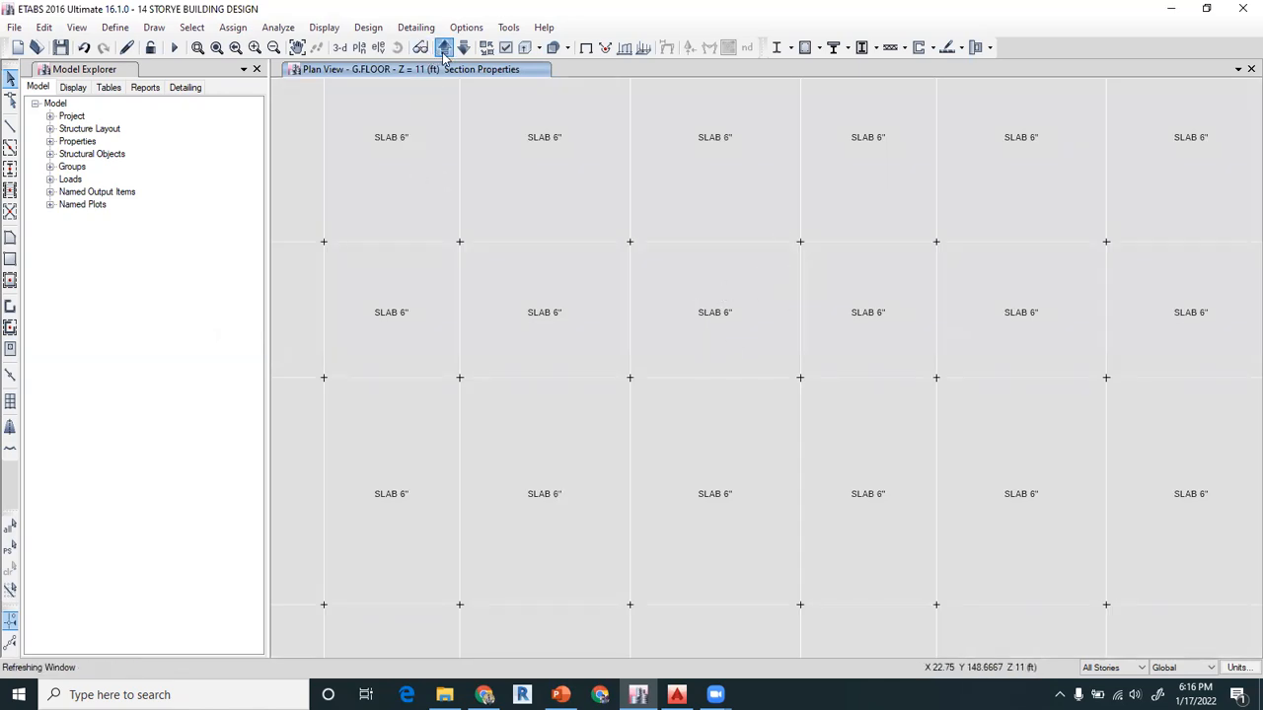
pyautogui.click(443, 50)
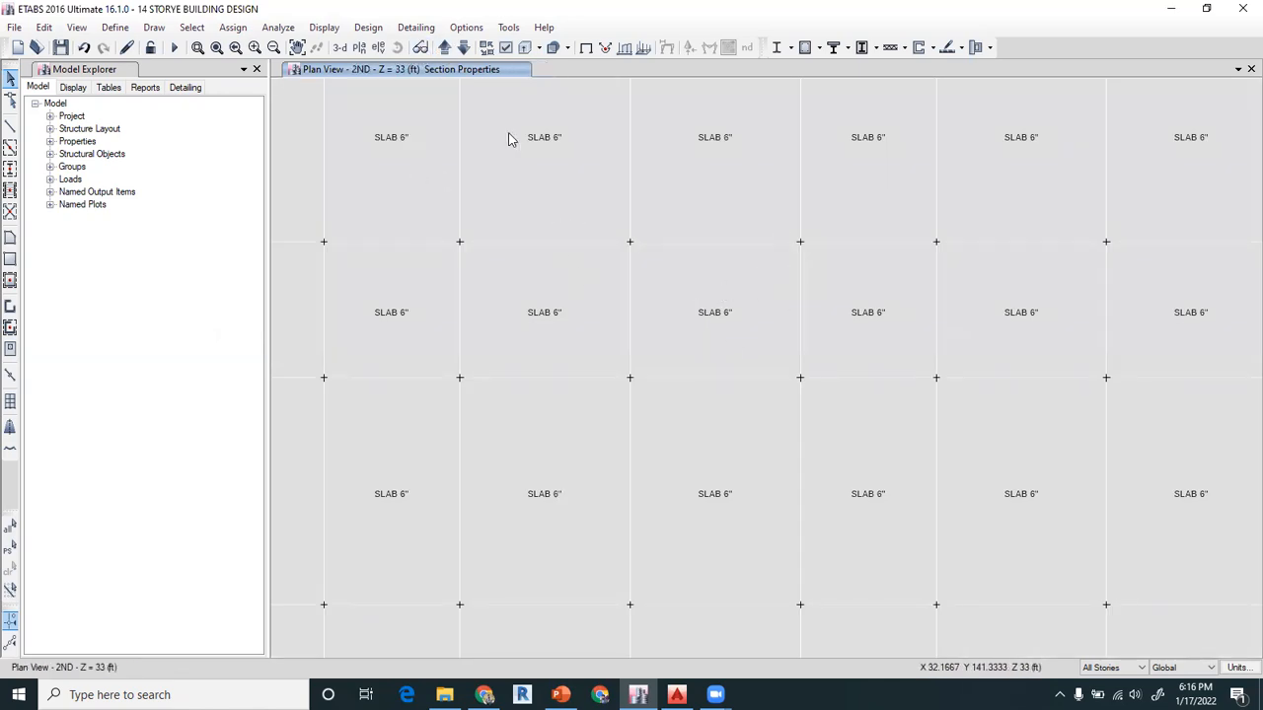
pyautogui.click(444, 50)
pyautogui.click(444, 49)
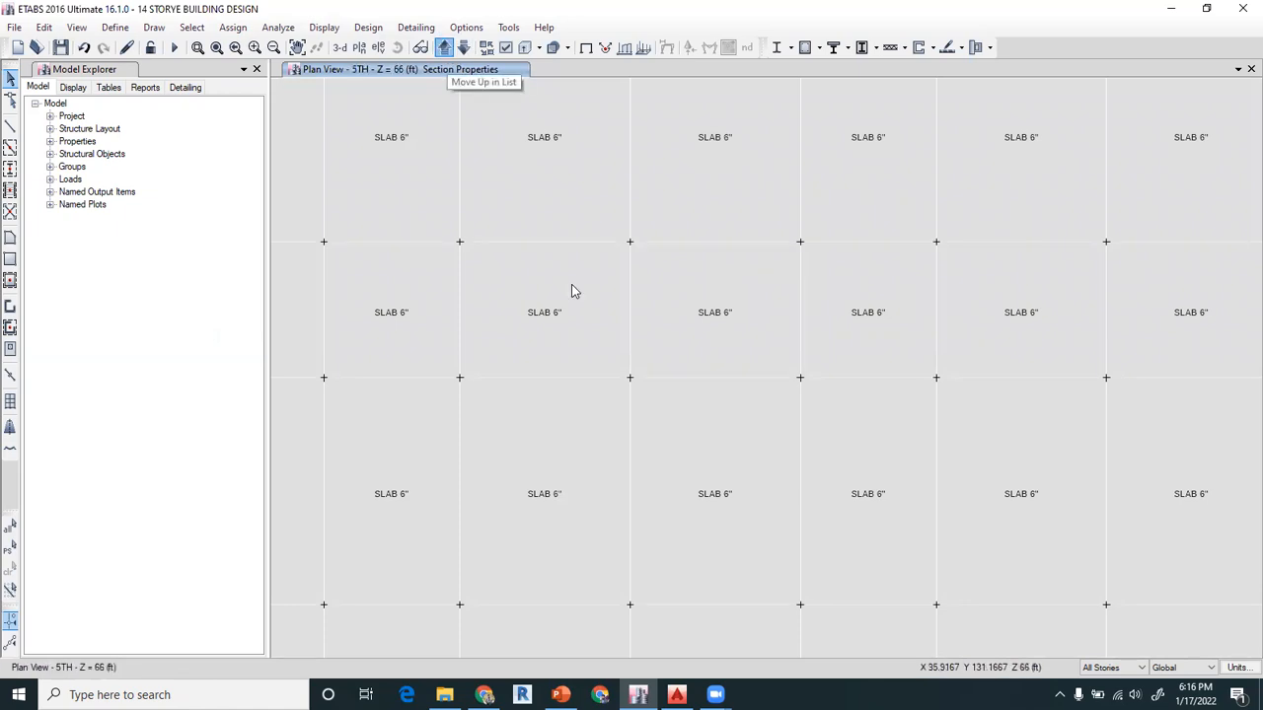
pyautogui.scroll(-5, 573, 285)
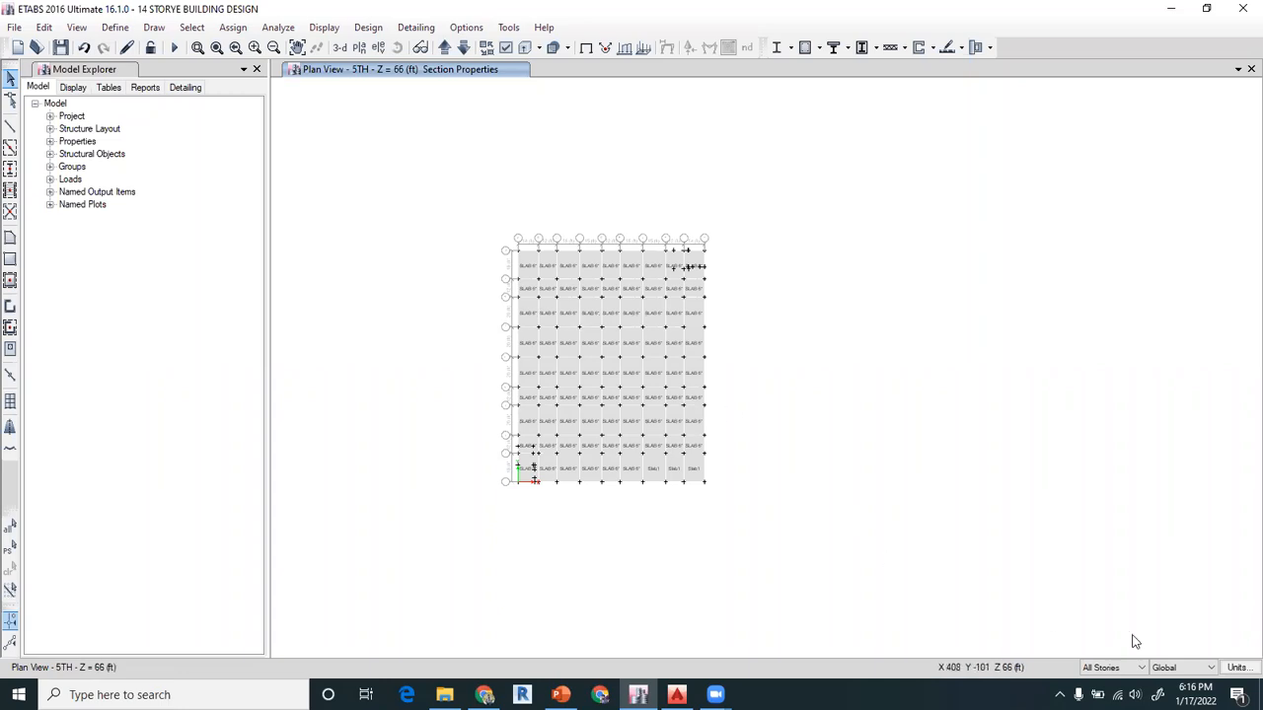
# Limit selection to One Story, select all 5TH story slabs and compare with the 6TH story, finishing with the selection cleared
pyautogui.click(1115, 668)
pyautogui.click(1110, 681)
pyautogui.moveTo(486, 258); pyautogui.dragTo(760, 556)
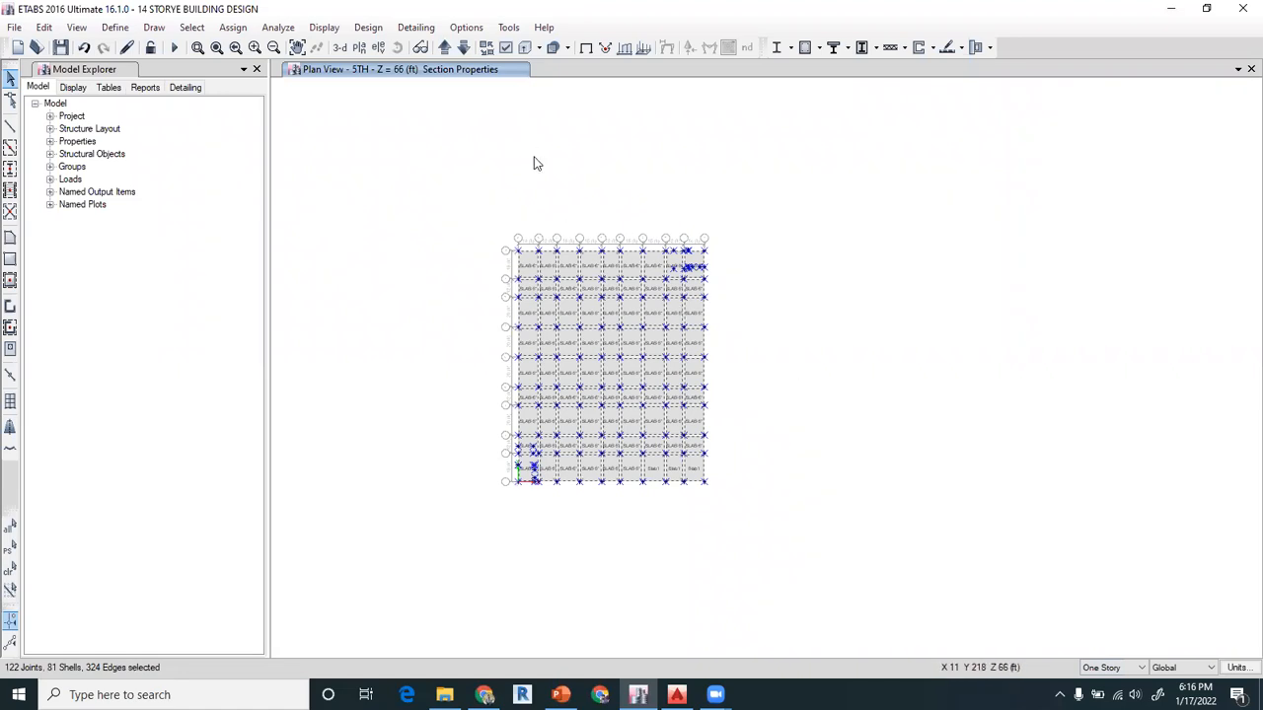
pyautogui.click(443, 48)
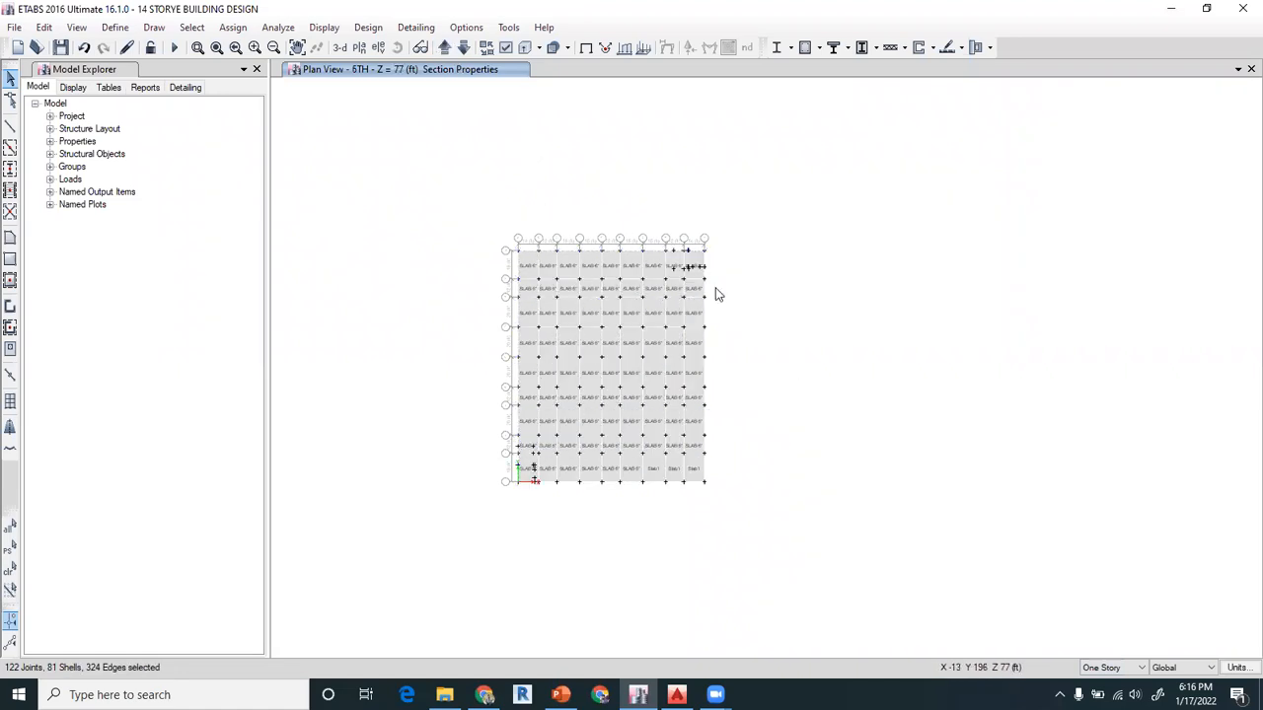
pyautogui.click(462, 50)
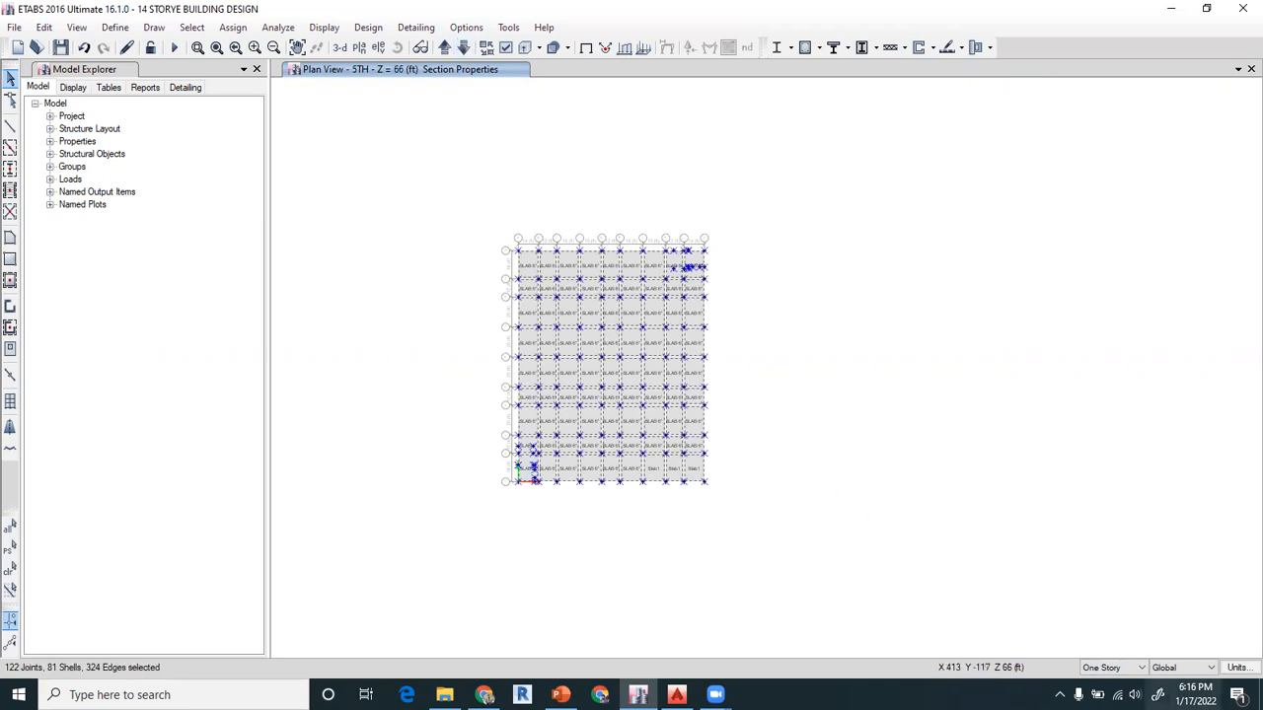
pyautogui.click(11, 570)
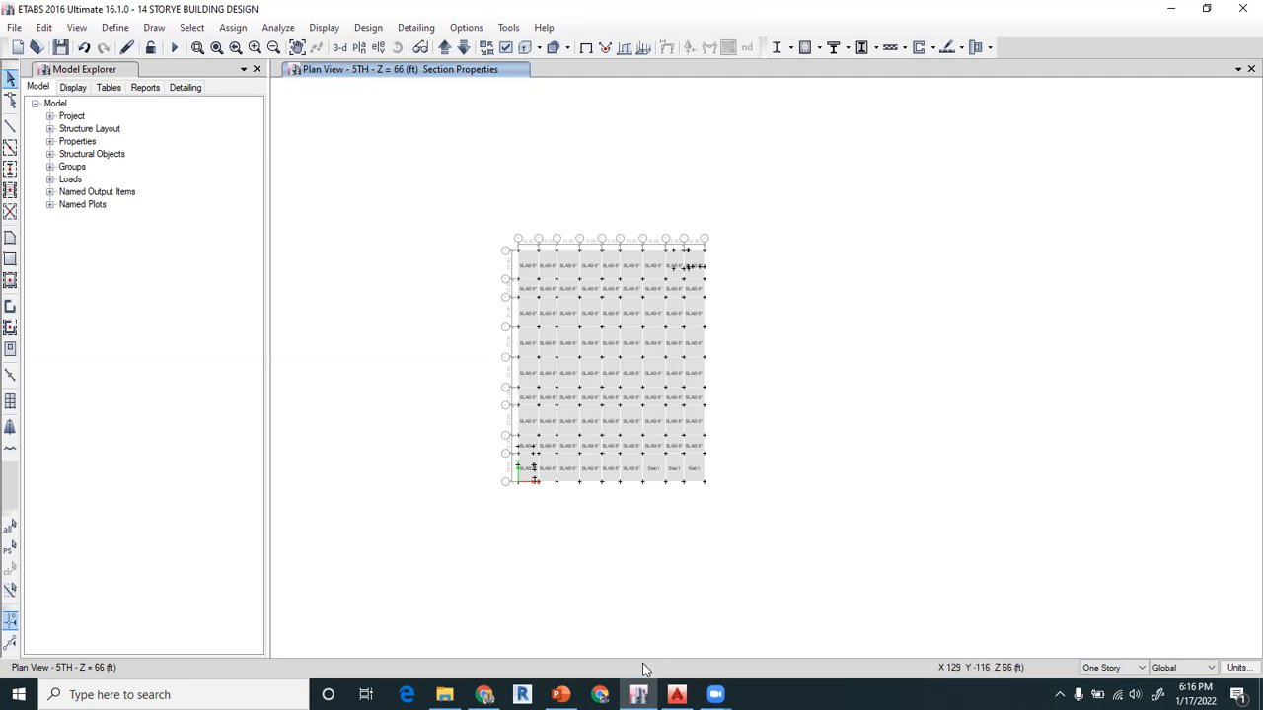
# Consult the section assignment methods slide in PowerPoint, return to ETABS, and show the undeformed shape without section labels
pyautogui.click(560, 695)
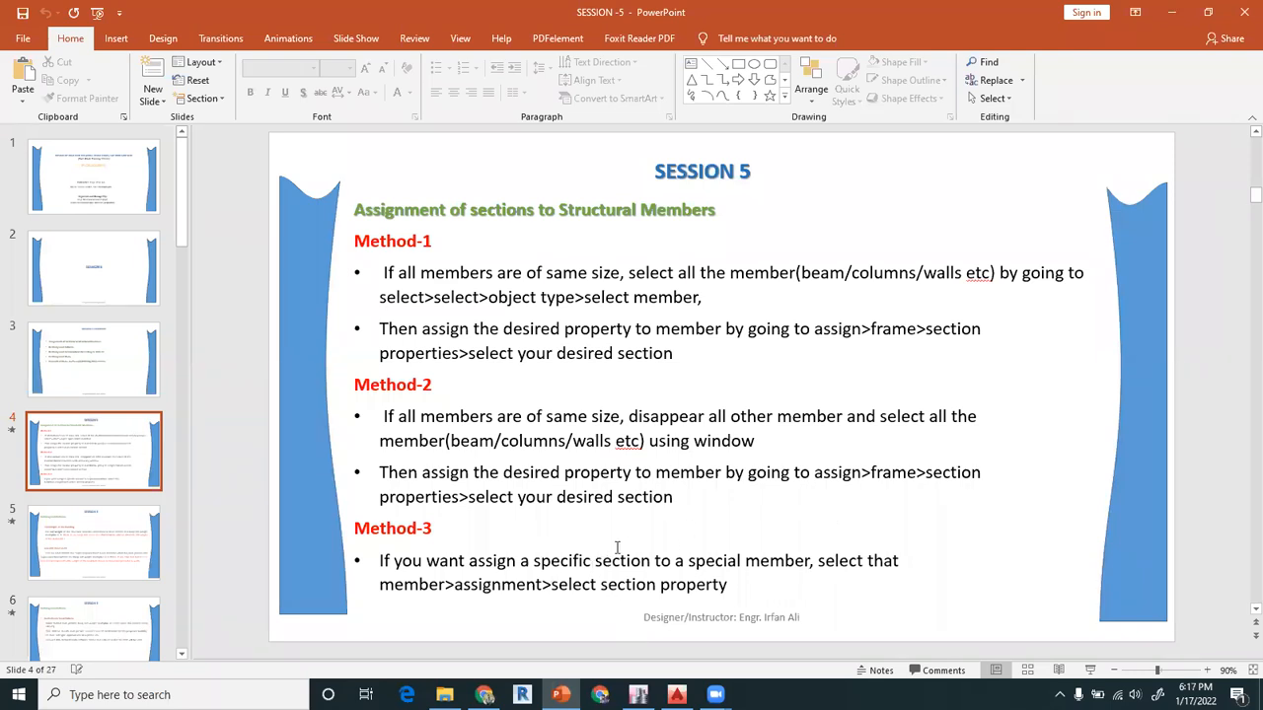
pyautogui.click(639, 695)
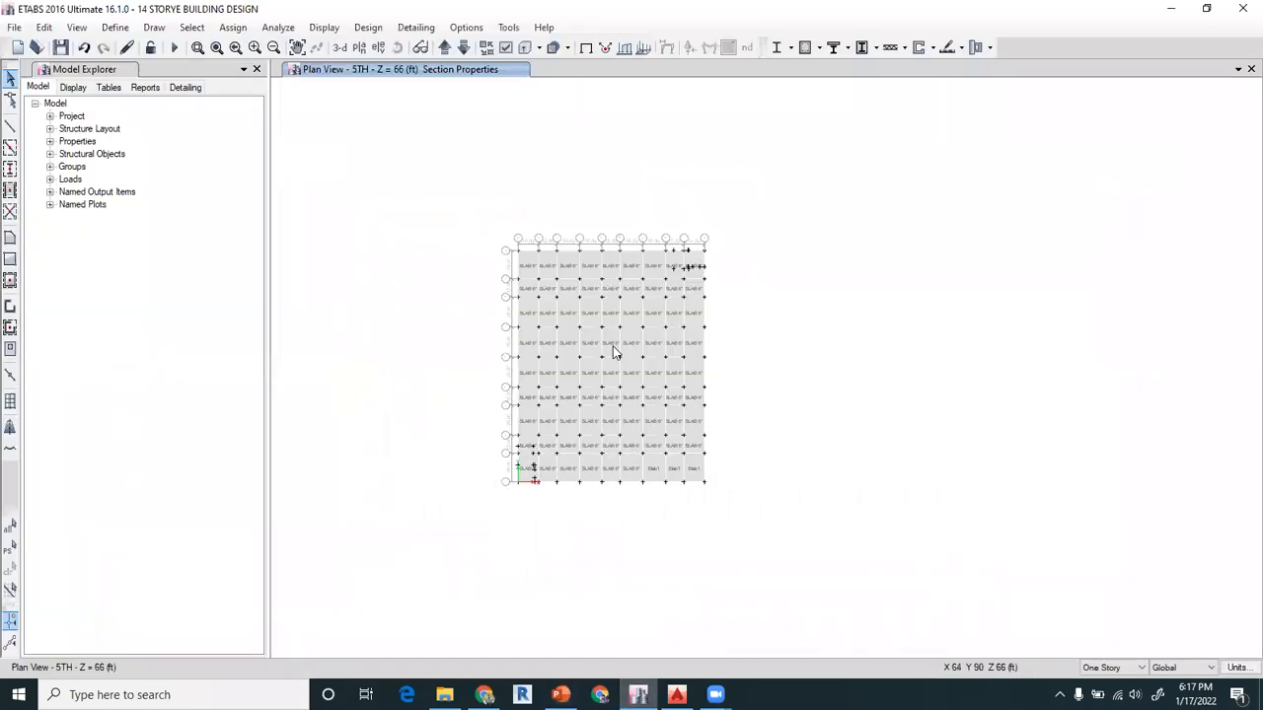
pyautogui.click(586, 49)
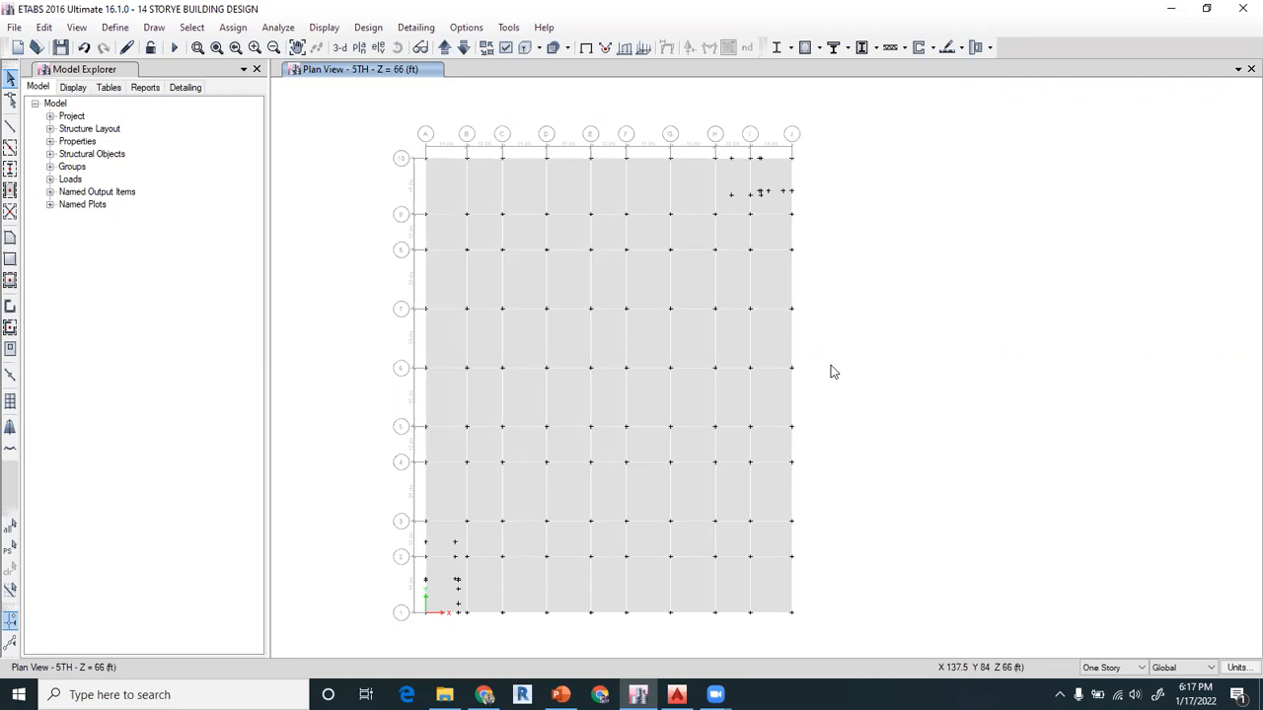
# Open the information of the 5TH story slab between grids C–D and 9–10 and review its geometry
pyautogui.click(526, 196)
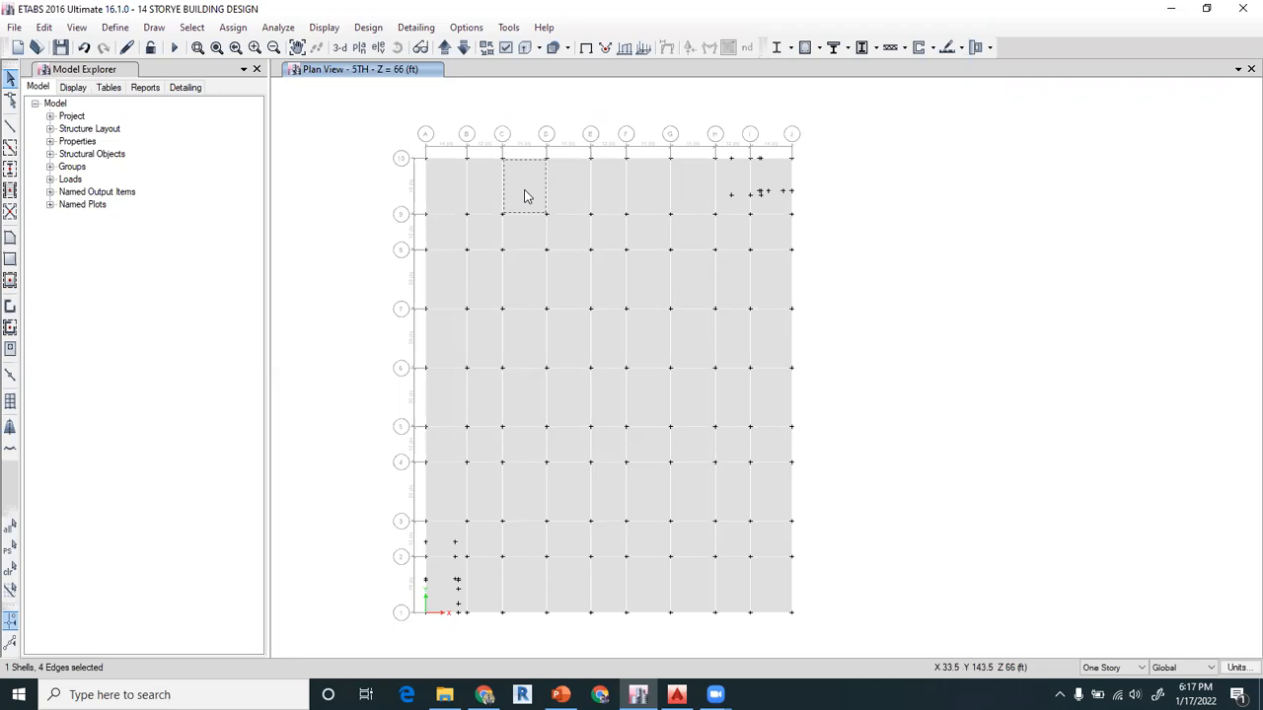
pyautogui.rightClick(526, 196)
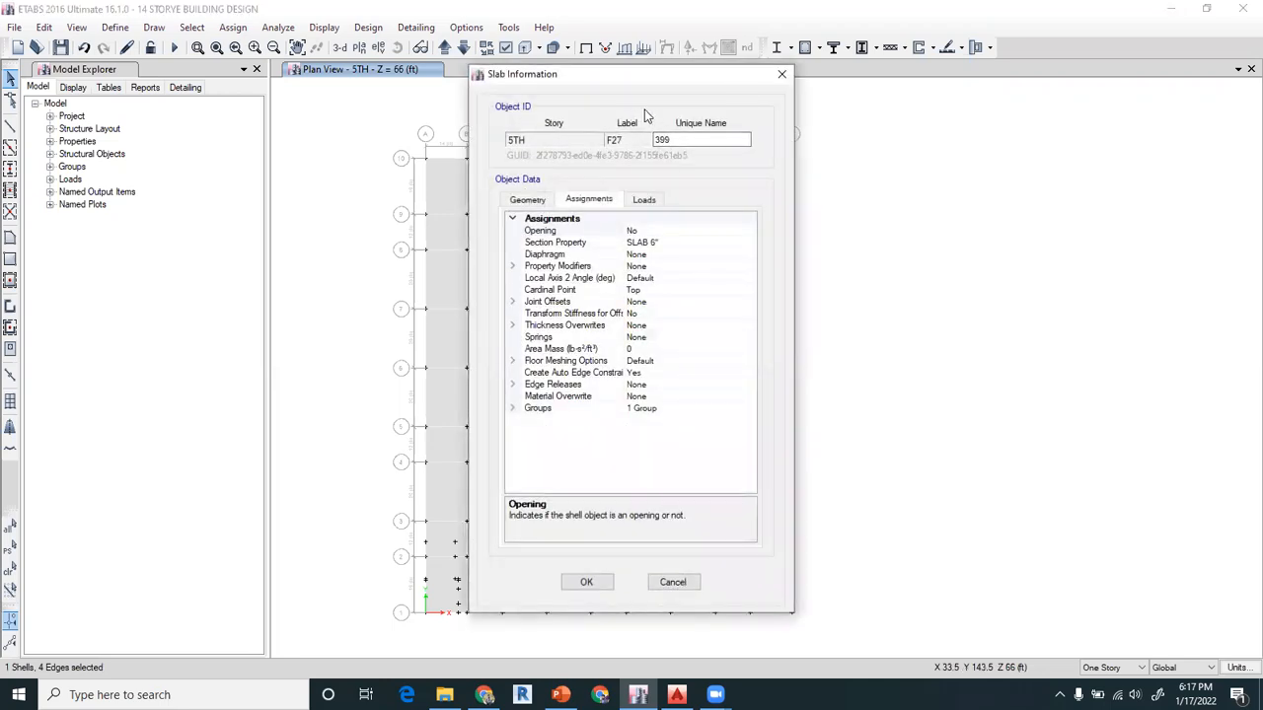
pyautogui.click(526, 200)
pyautogui.click(577, 202)
pyautogui.click(531, 201)
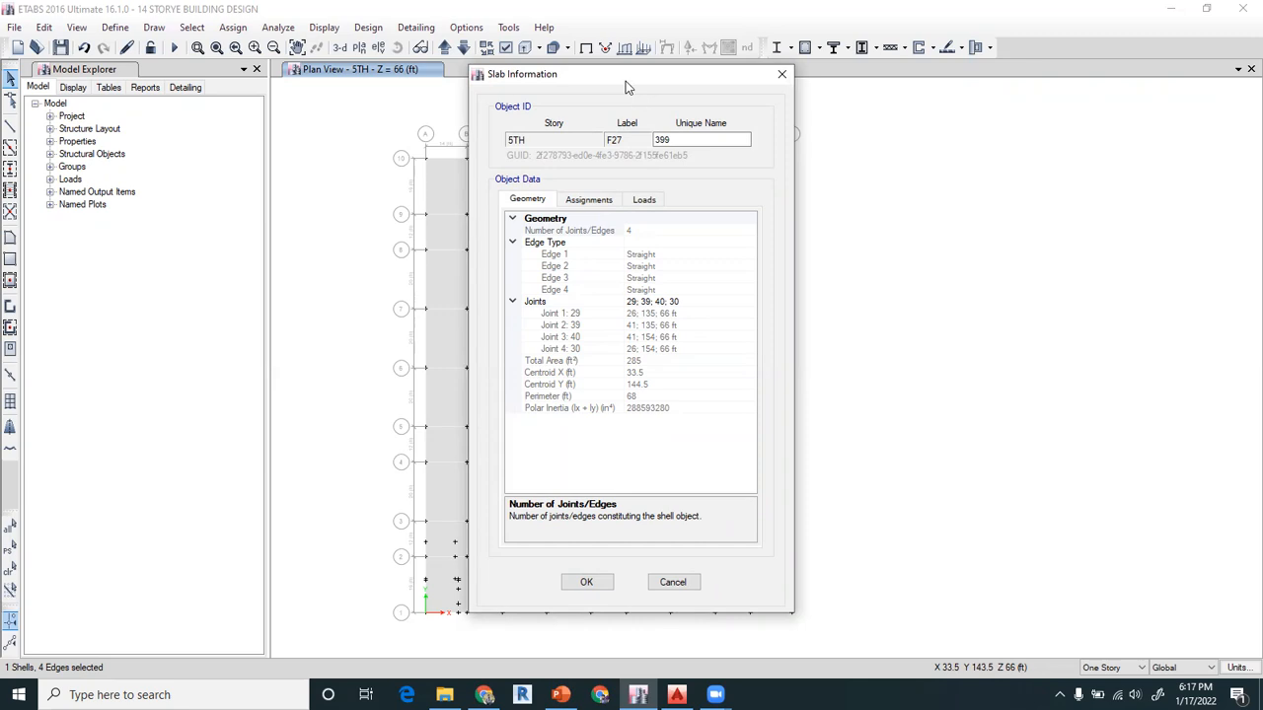
pyautogui.moveTo(625, 81); pyautogui.dragTo(895, 71)
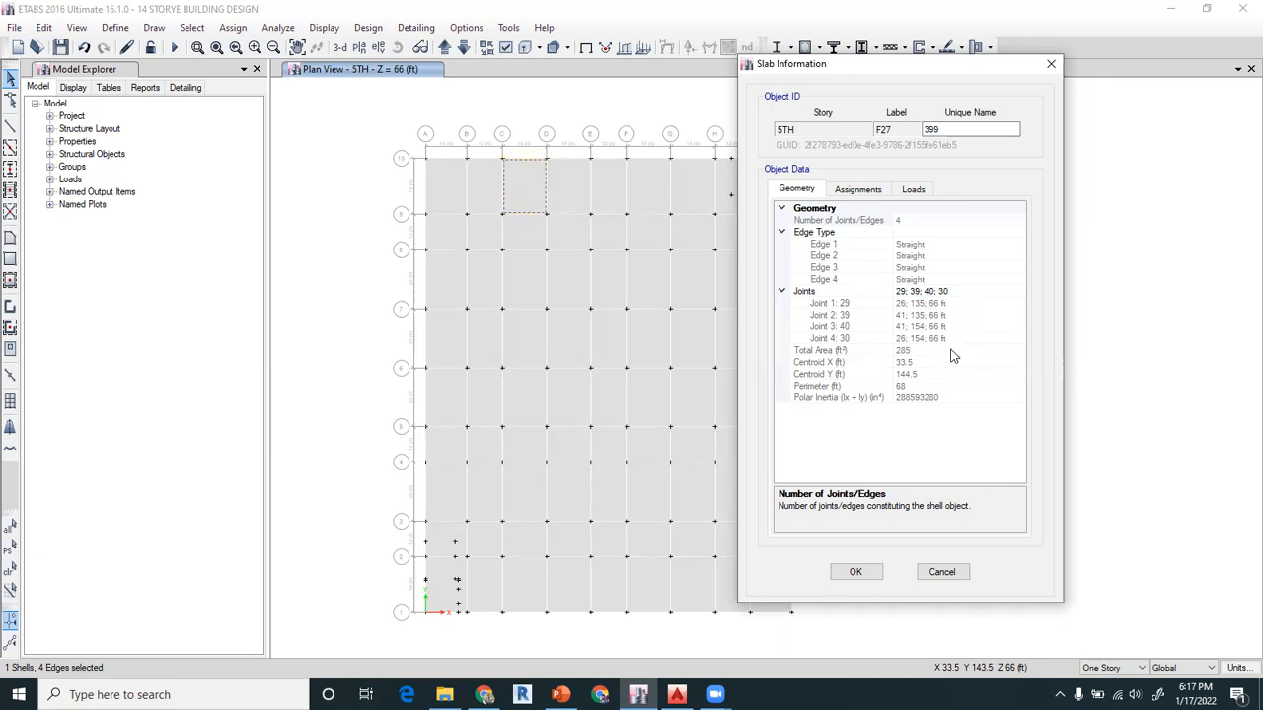
# Review the slab's assignments, available section properties and loads, and close its information without changes
pyautogui.click(858, 189)
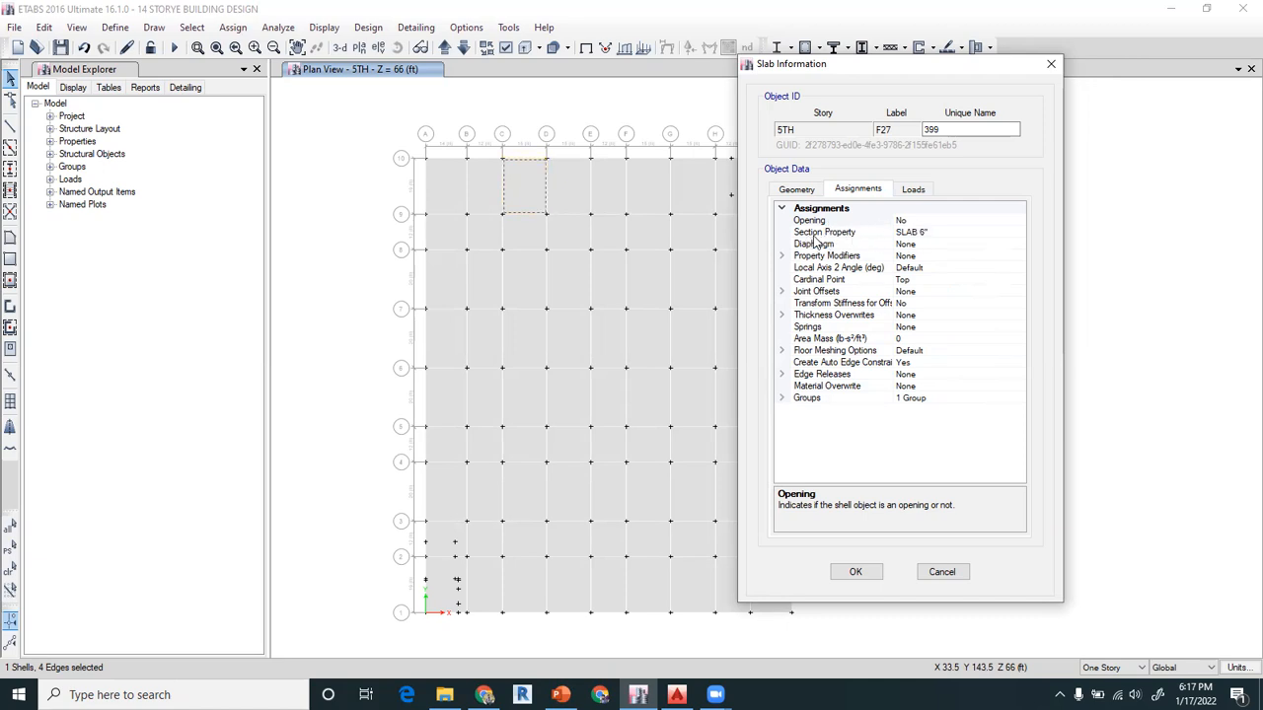
pyautogui.click(960, 230)
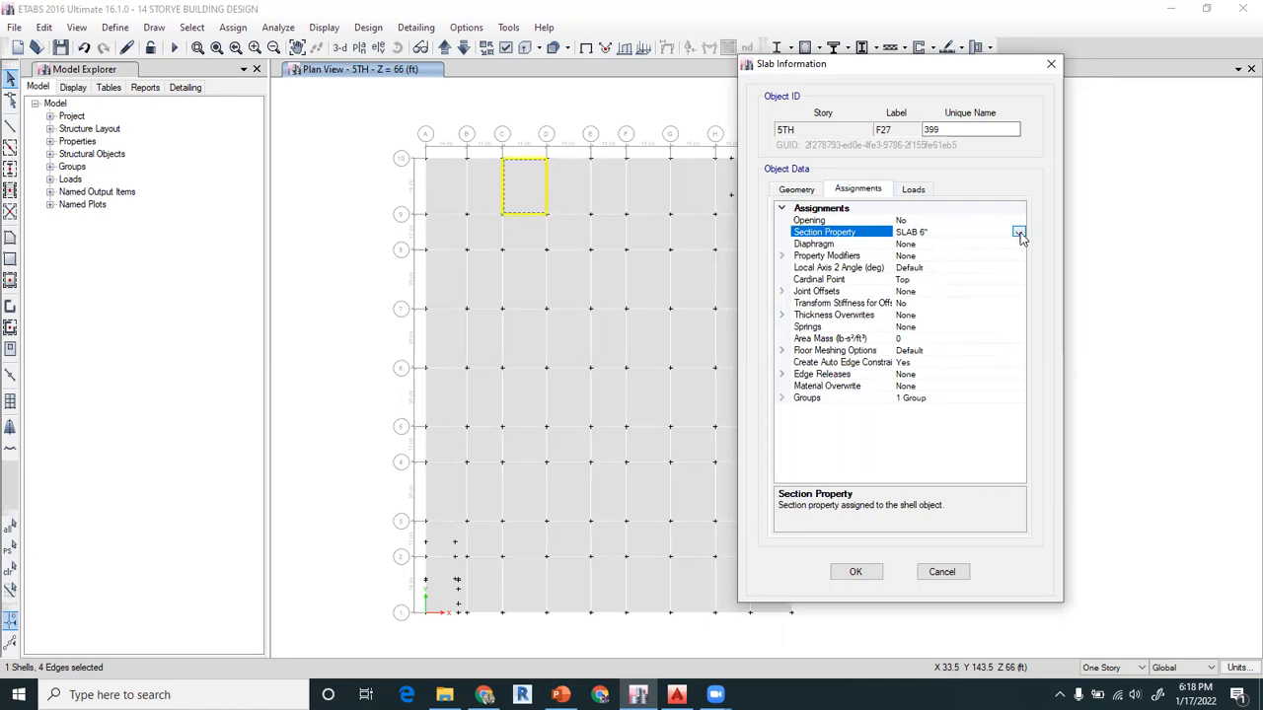
pyautogui.click(1019, 233)
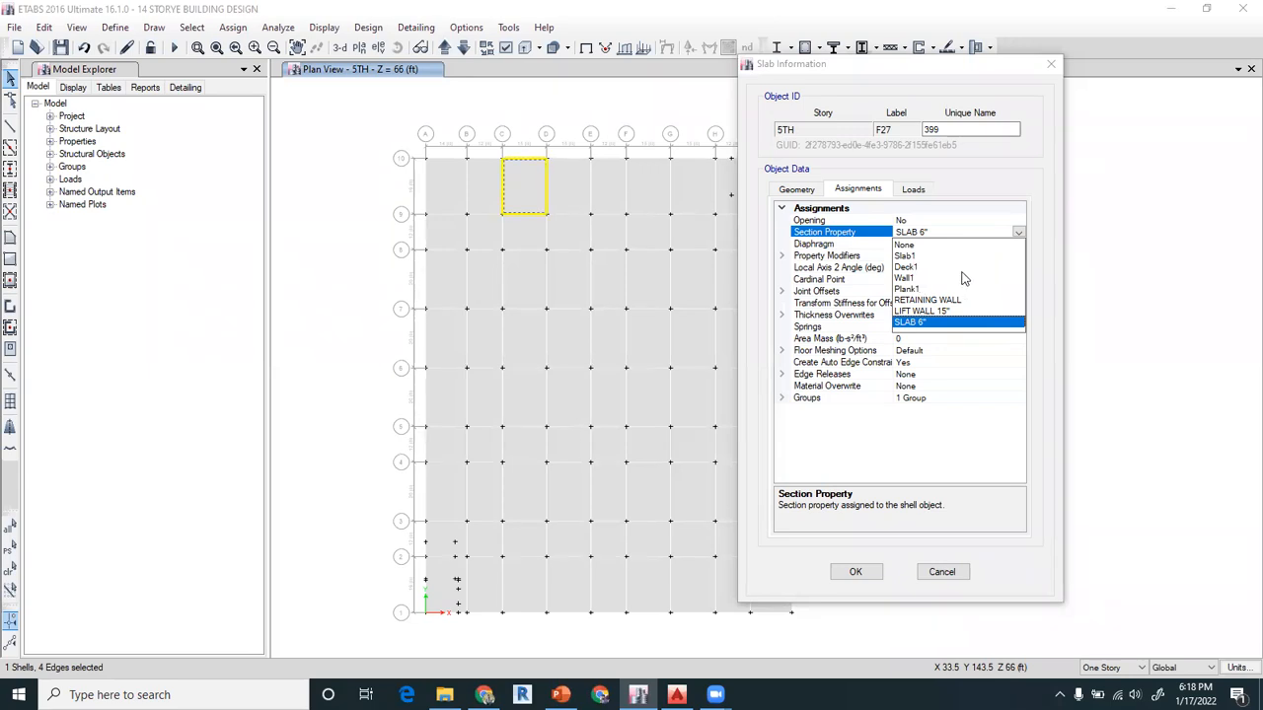
pyautogui.click(1034, 306)
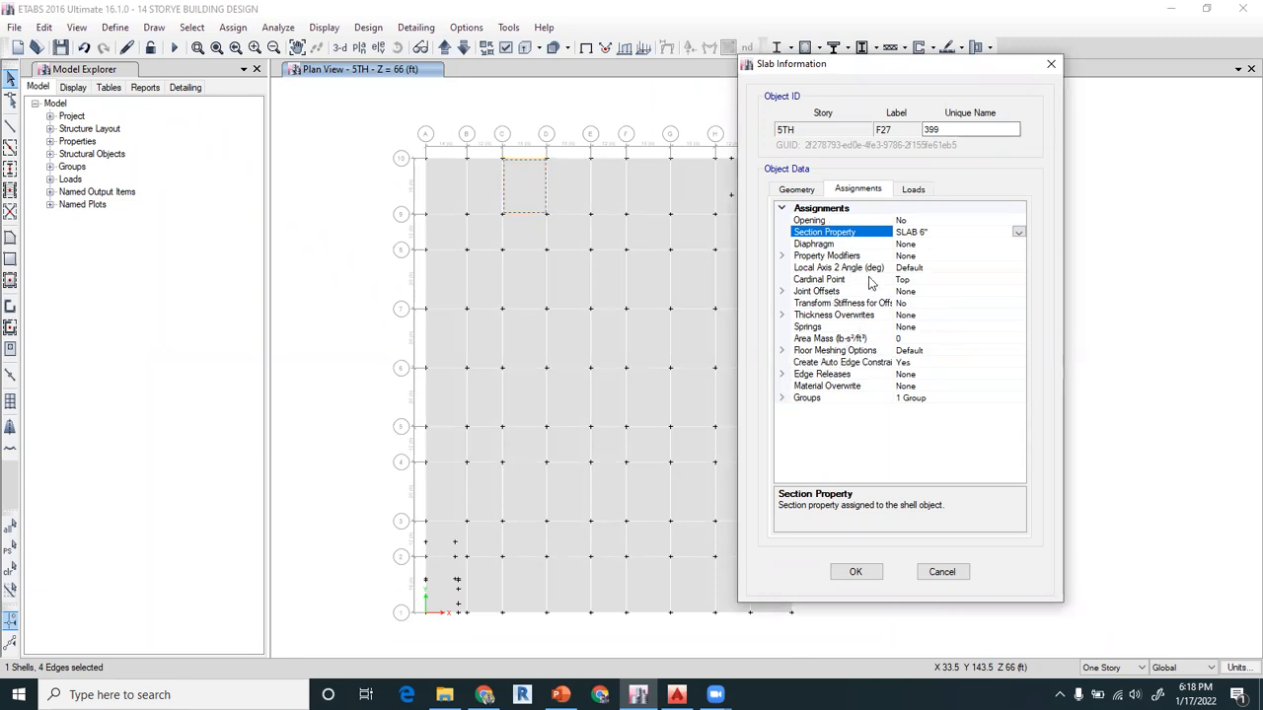
pyautogui.click(919, 189)
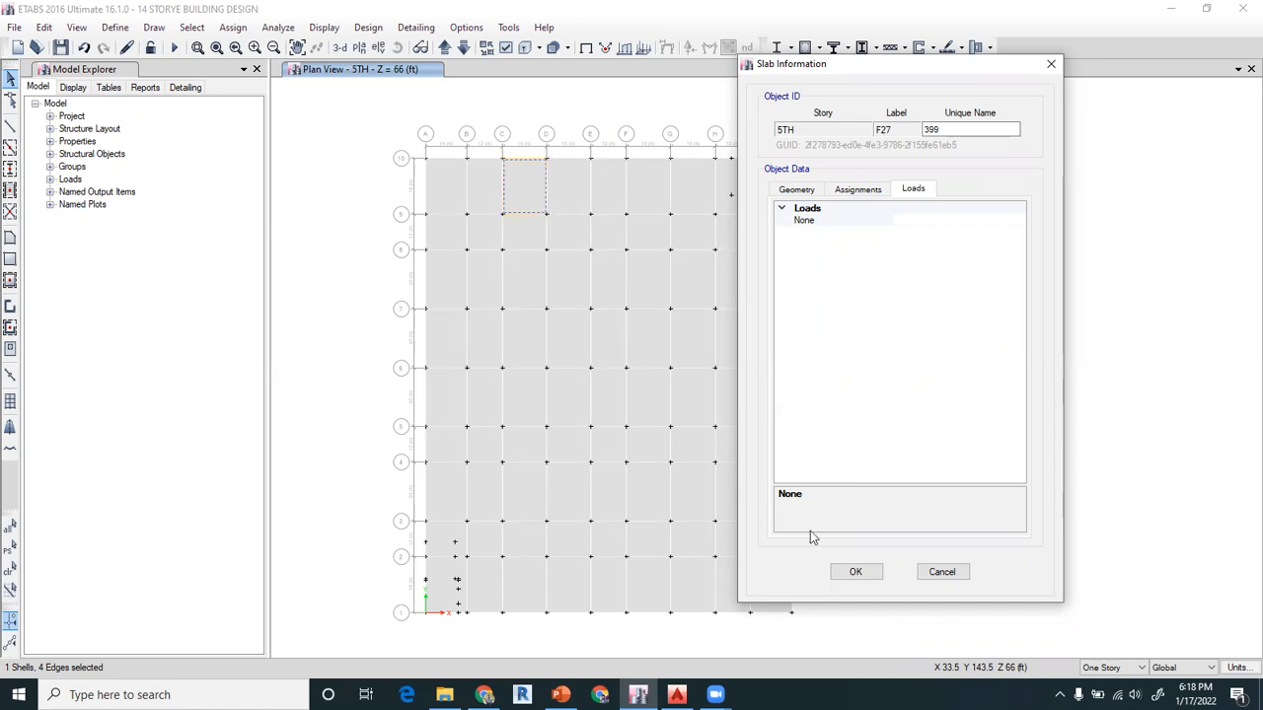
pyautogui.click(943, 572)
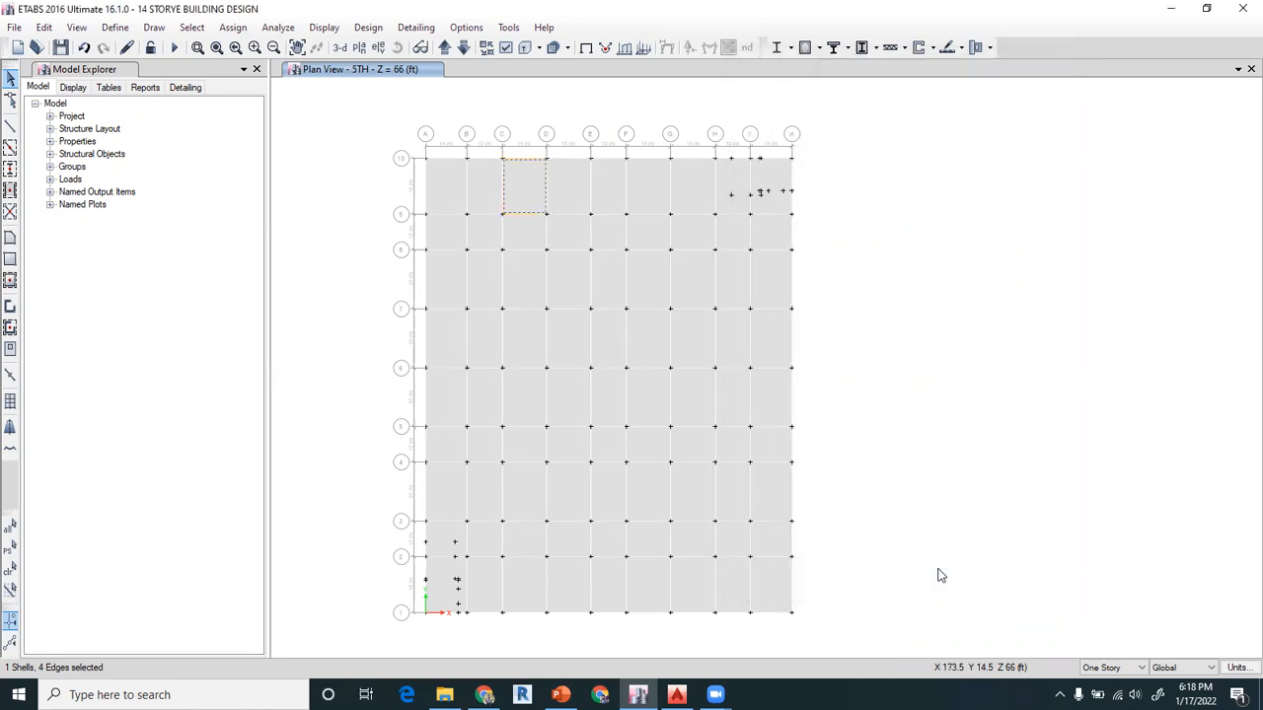
# Revisit the section assignment methods slide in PowerPoint, return to ETABS, and deselect the slab between grids C and D
pyautogui.click(561, 694)
pyautogui.click(550, 444)
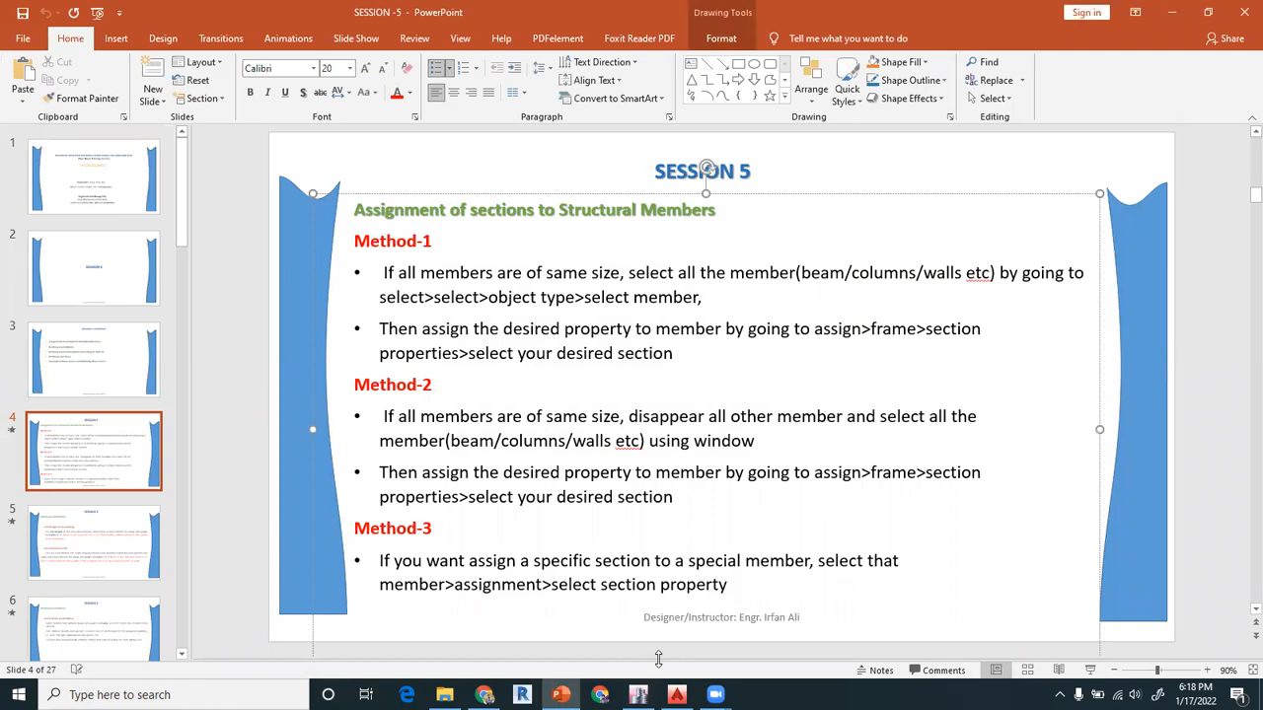
pyautogui.click(639, 694)
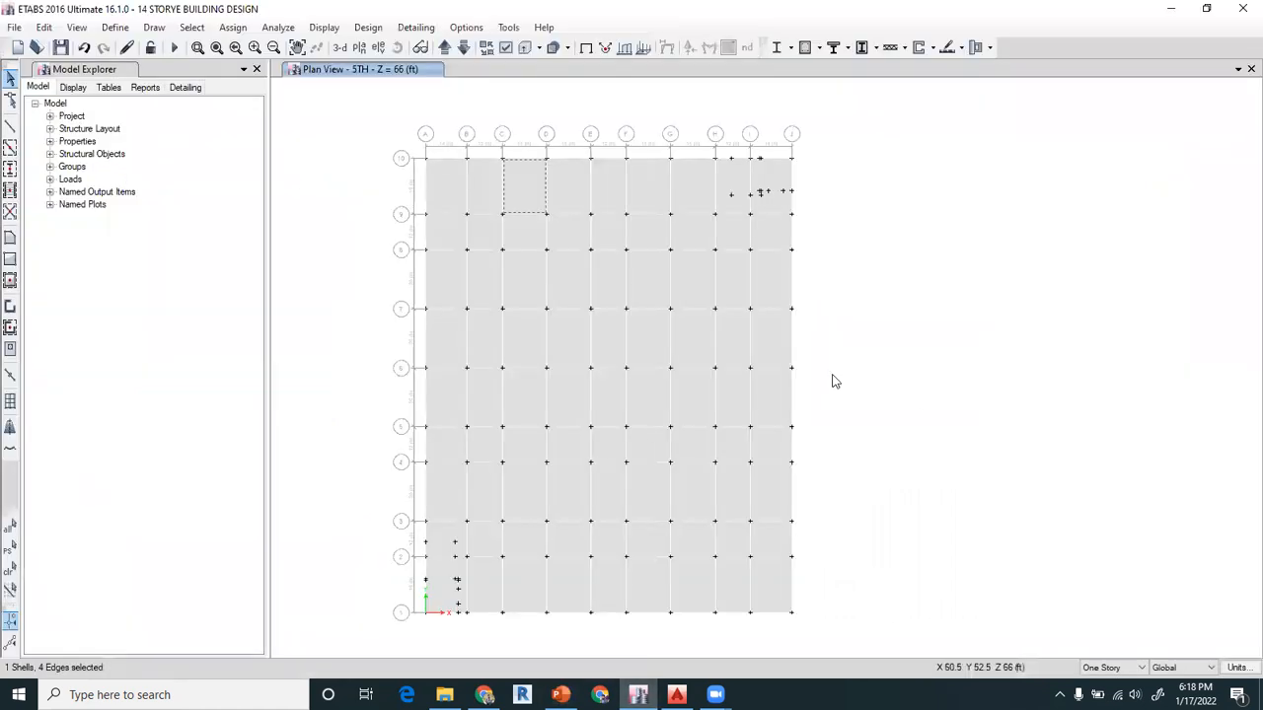
pyautogui.click(520, 187)
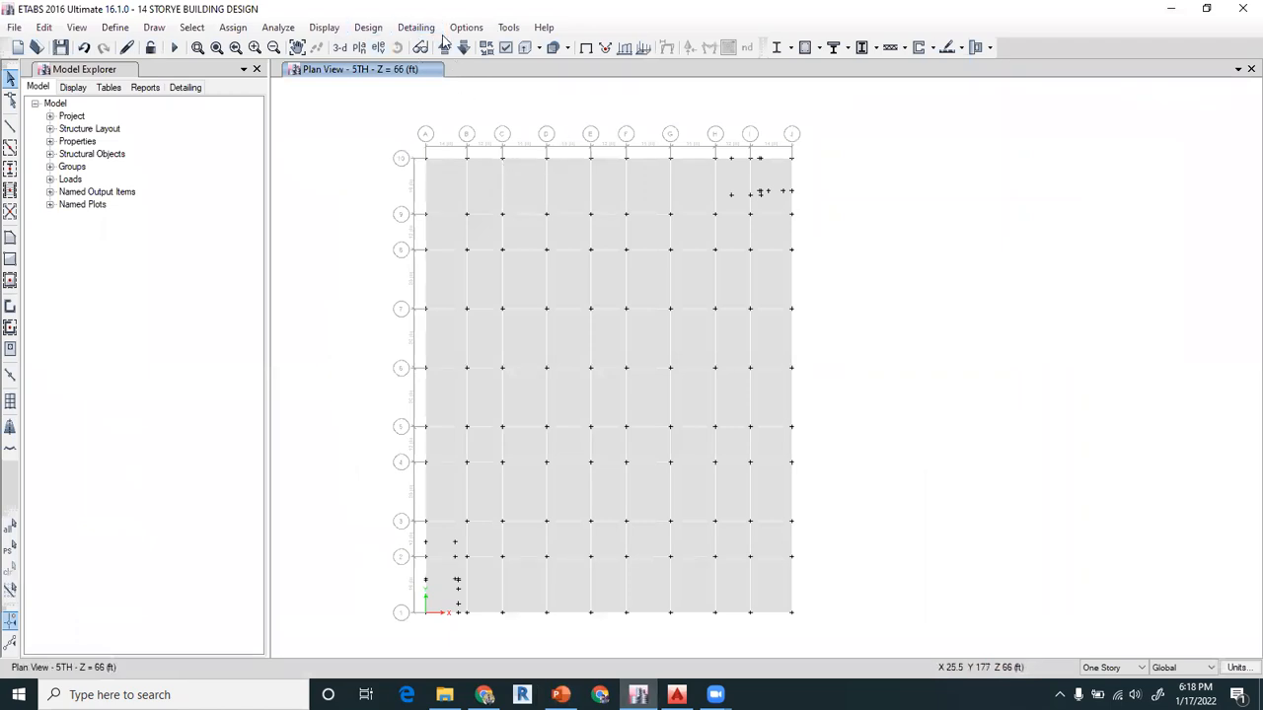
# Hide the floor objects in the 5TH story plan view
pyautogui.click(505, 48)
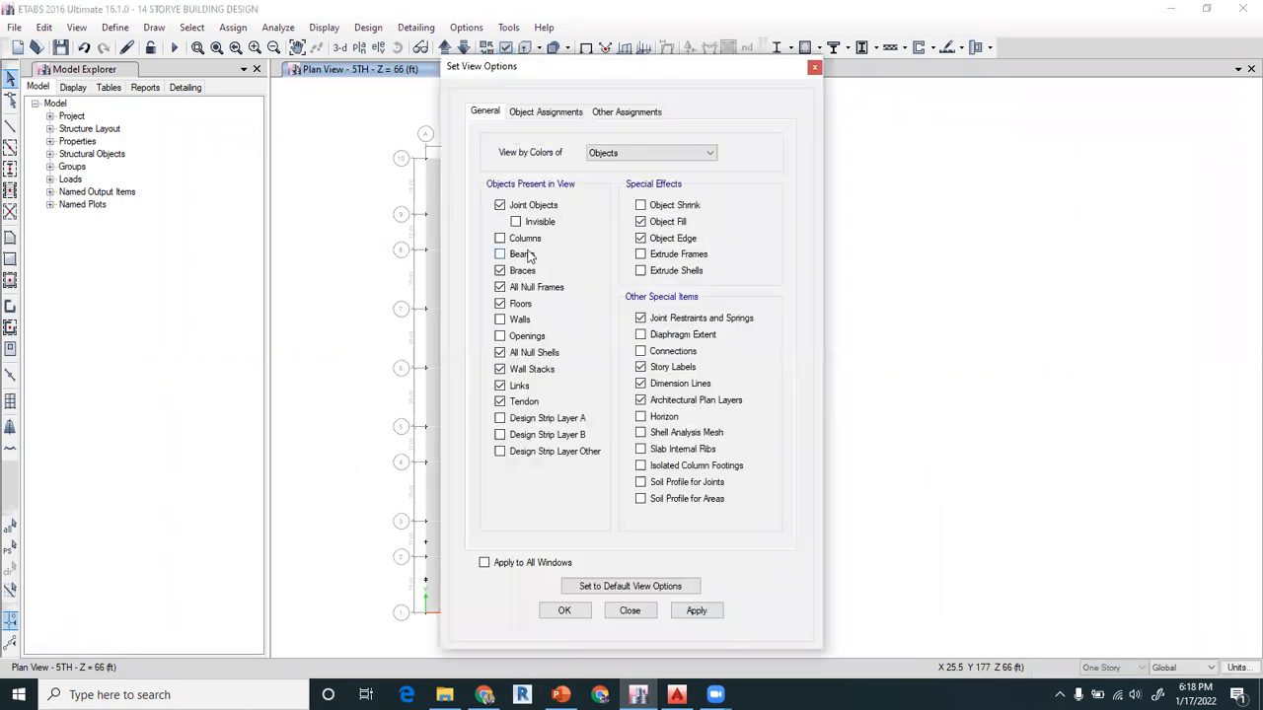
pyautogui.click(499, 304)
pyautogui.click(565, 610)
pyautogui.click(564, 611)
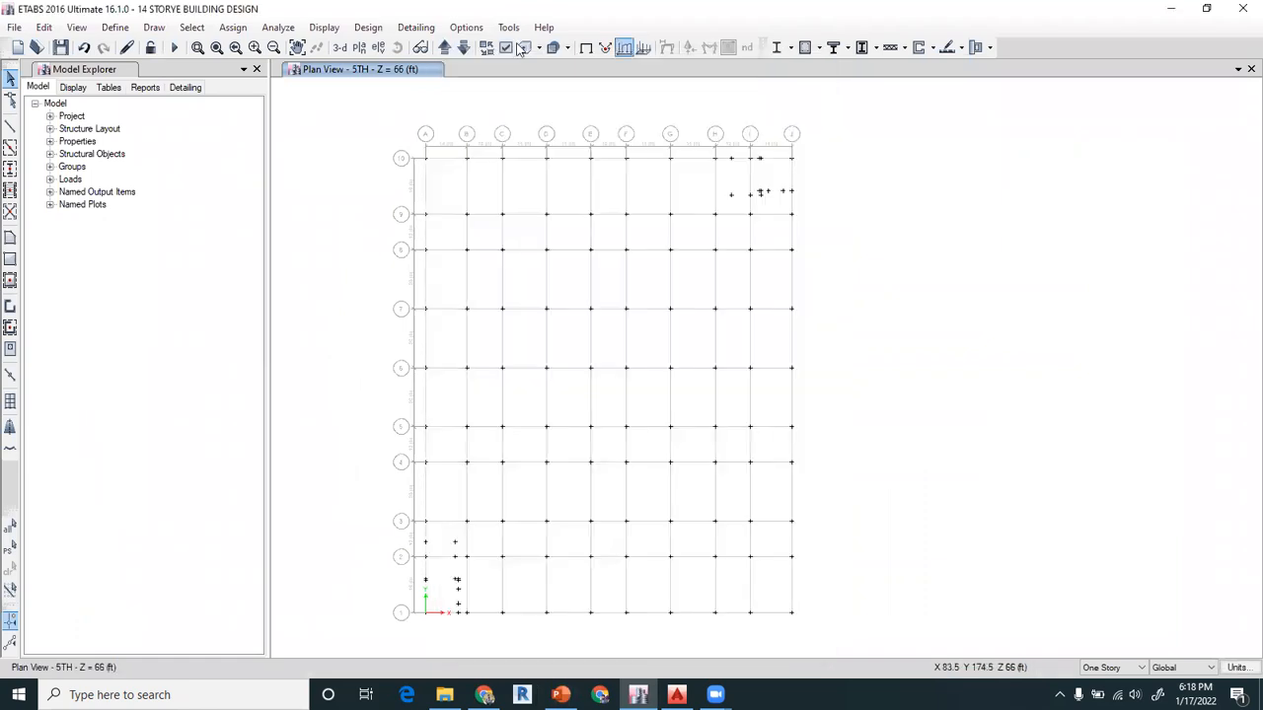
# Move up to the 6TH story plan view and turn on the display of beams
pyautogui.click(444, 47)
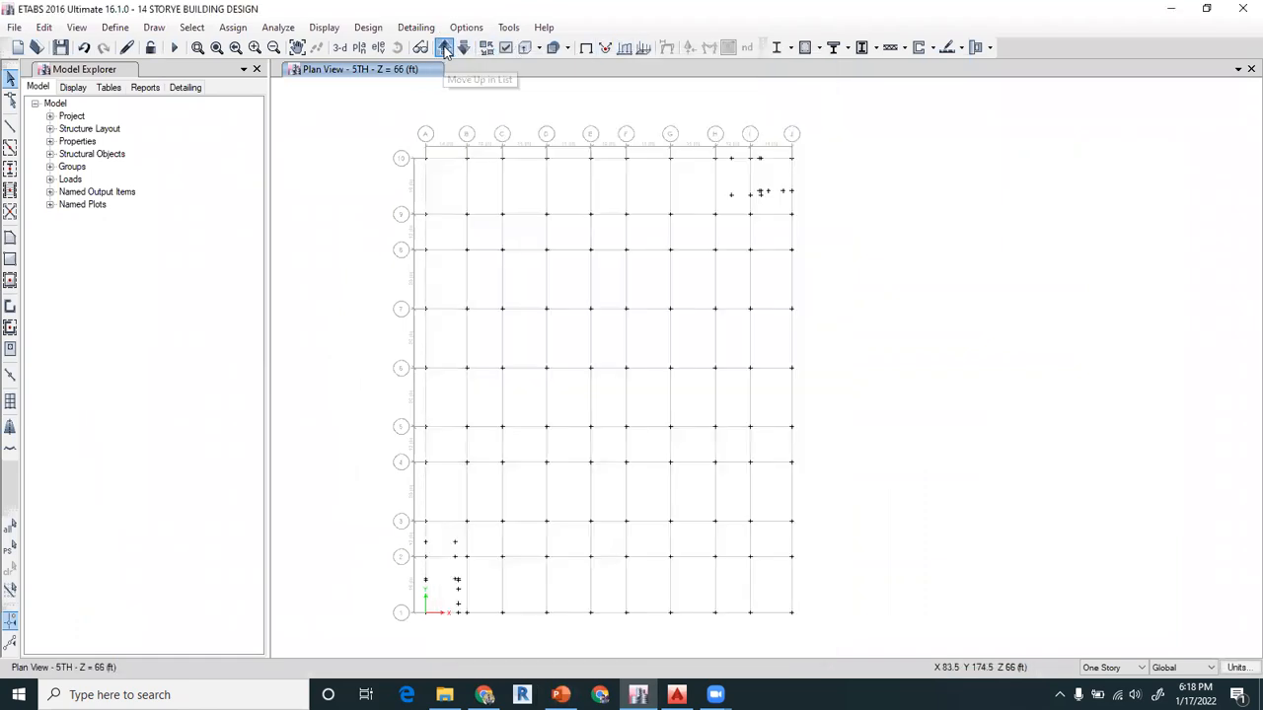
pyautogui.click(505, 48)
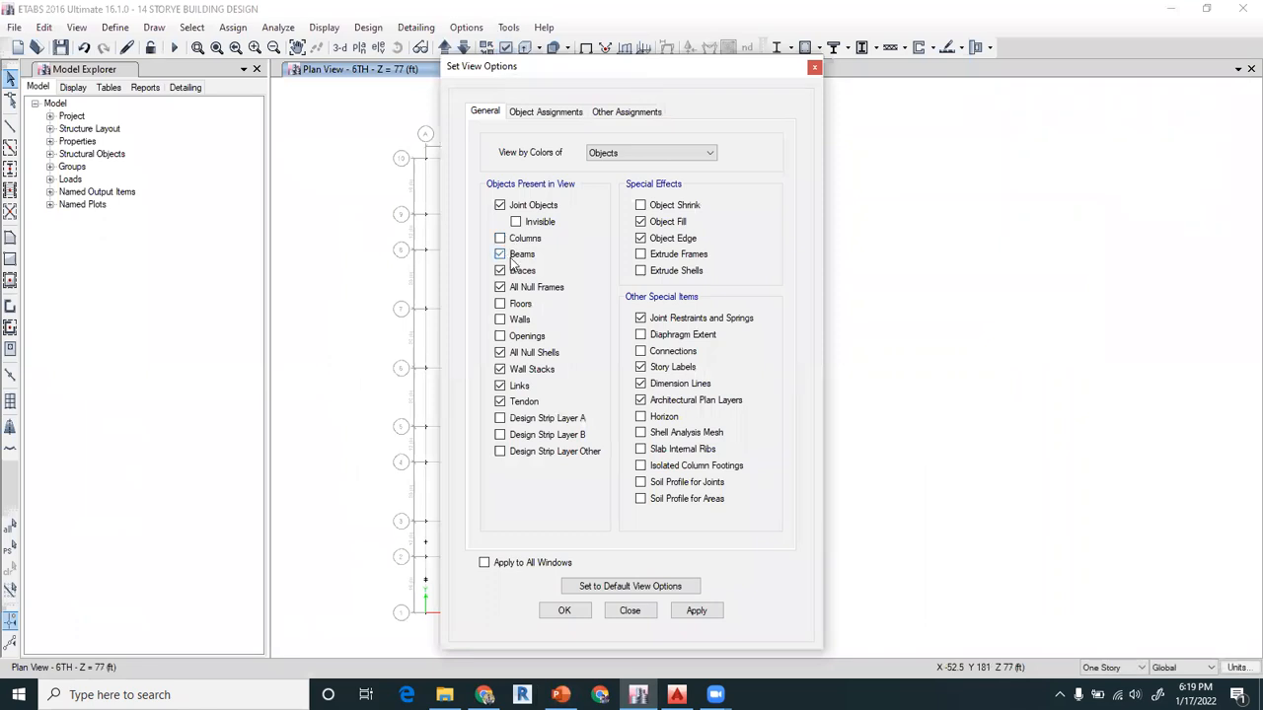
pyautogui.click(564, 611)
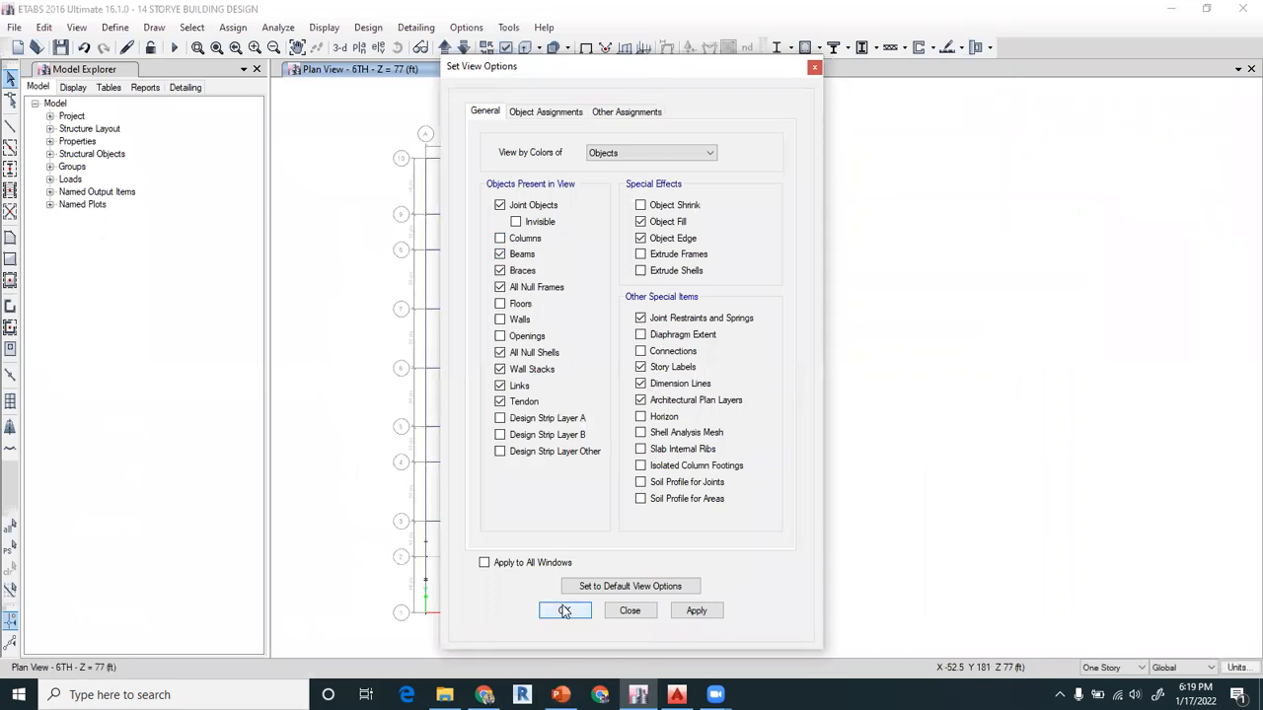
# Extend the selection scope to all stories, select every beam in the plan, and assign the B 12X24" section
pyautogui.click(1113, 668)
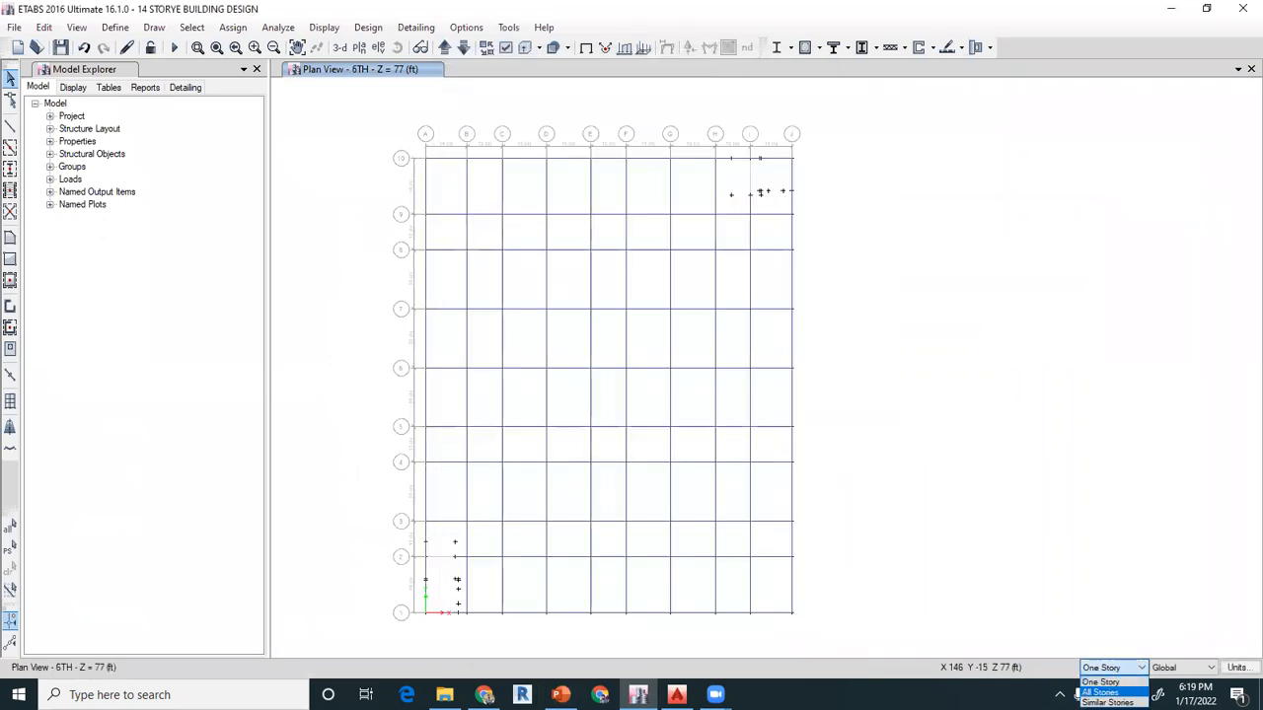
pyautogui.click(1101, 693)
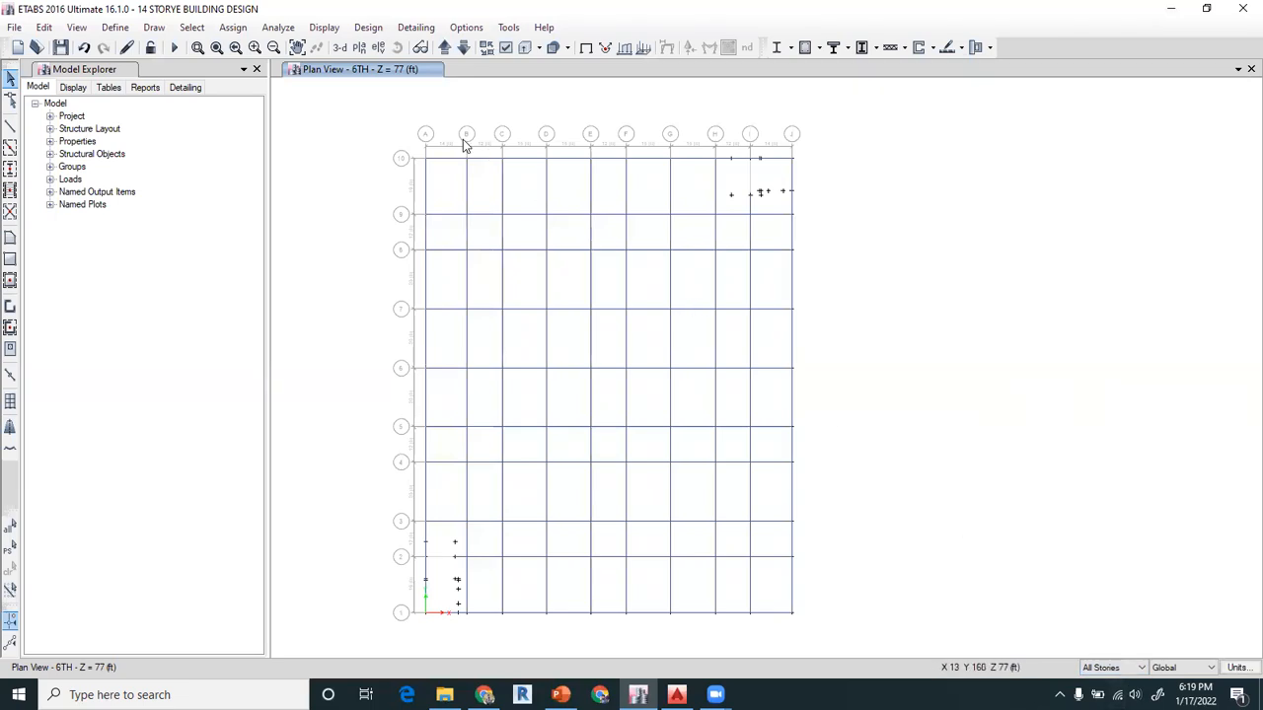
pyautogui.moveTo(355, 126); pyautogui.dragTo(841, 642)
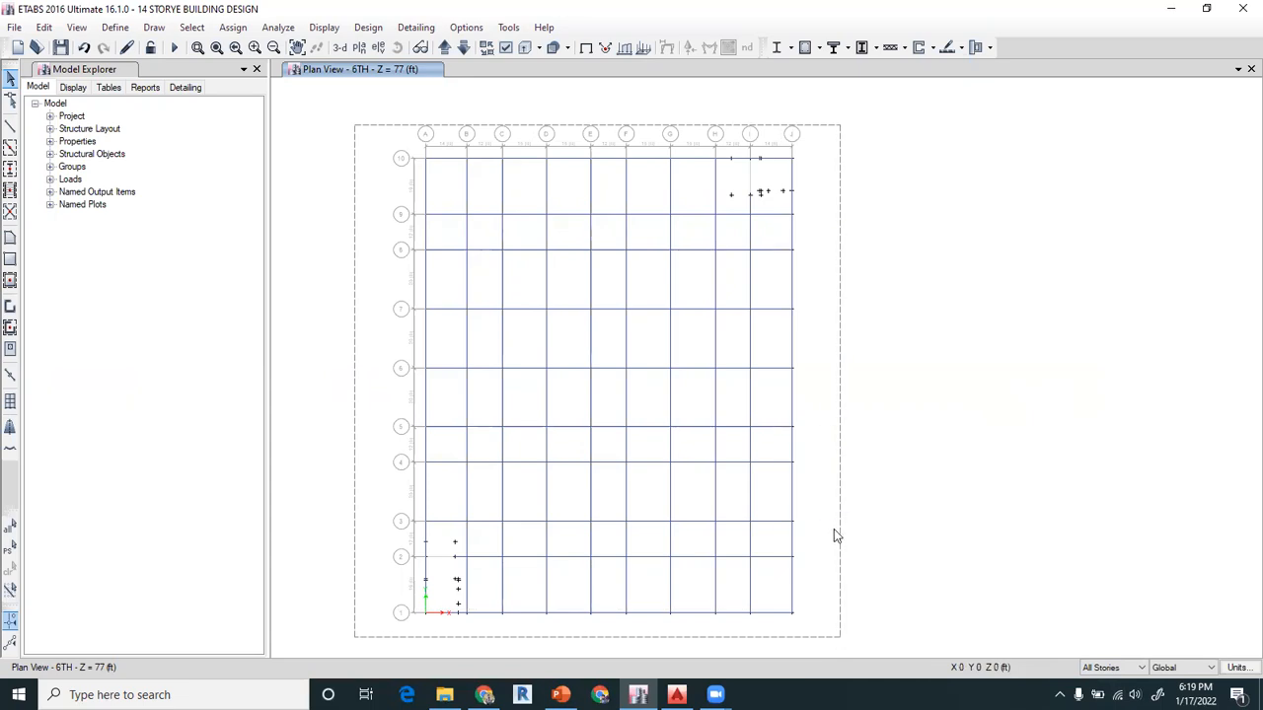
pyautogui.moveTo(840, 642); pyautogui.dragTo(840, 640)
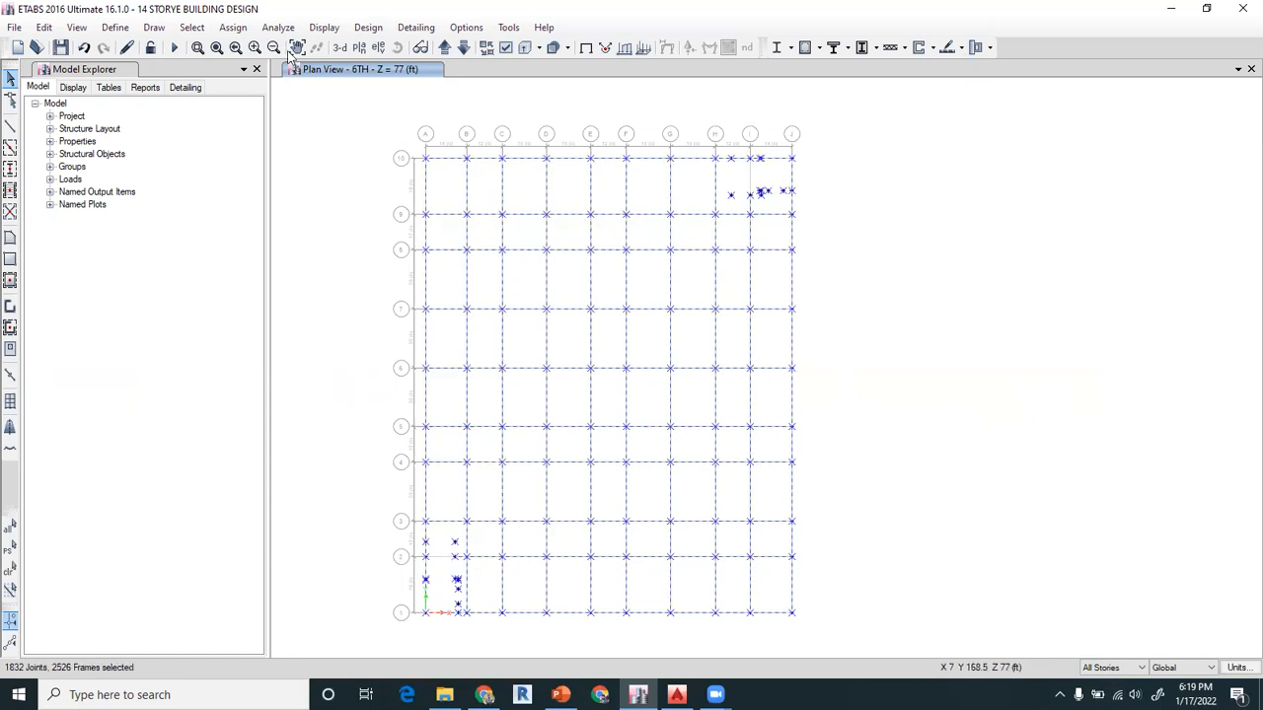
pyautogui.click(237, 28)
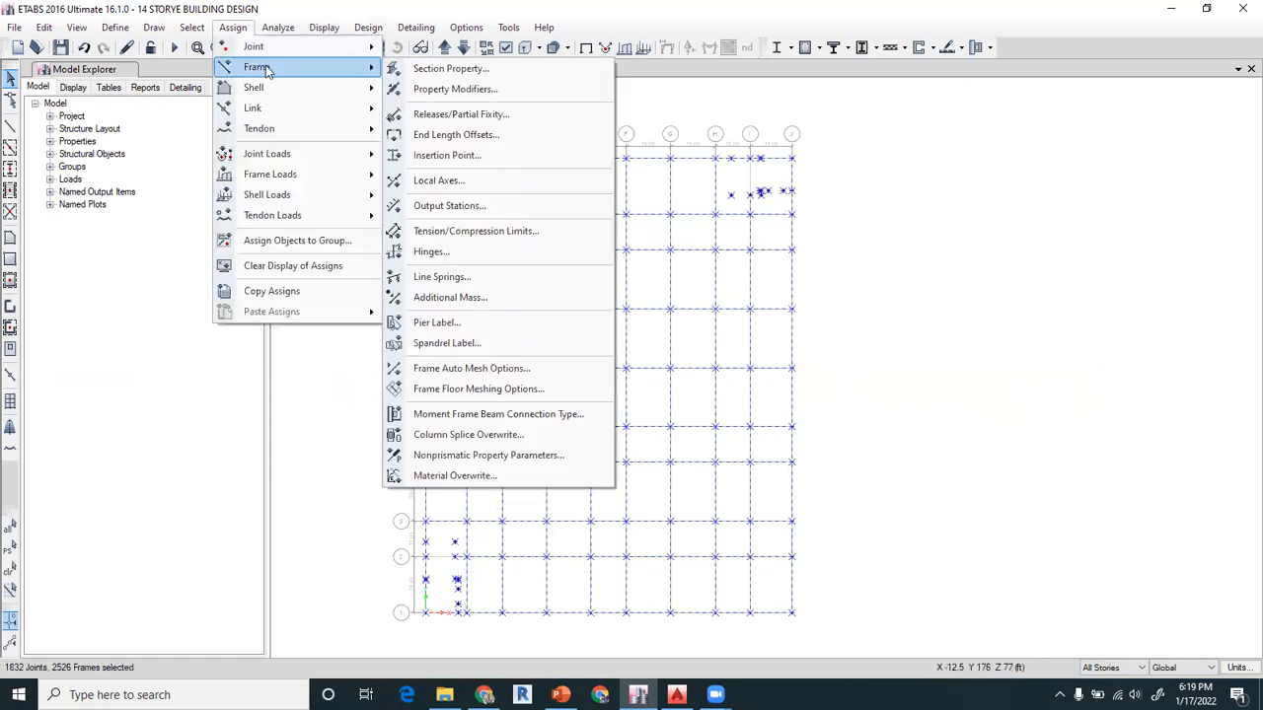
pyautogui.click(439, 69)
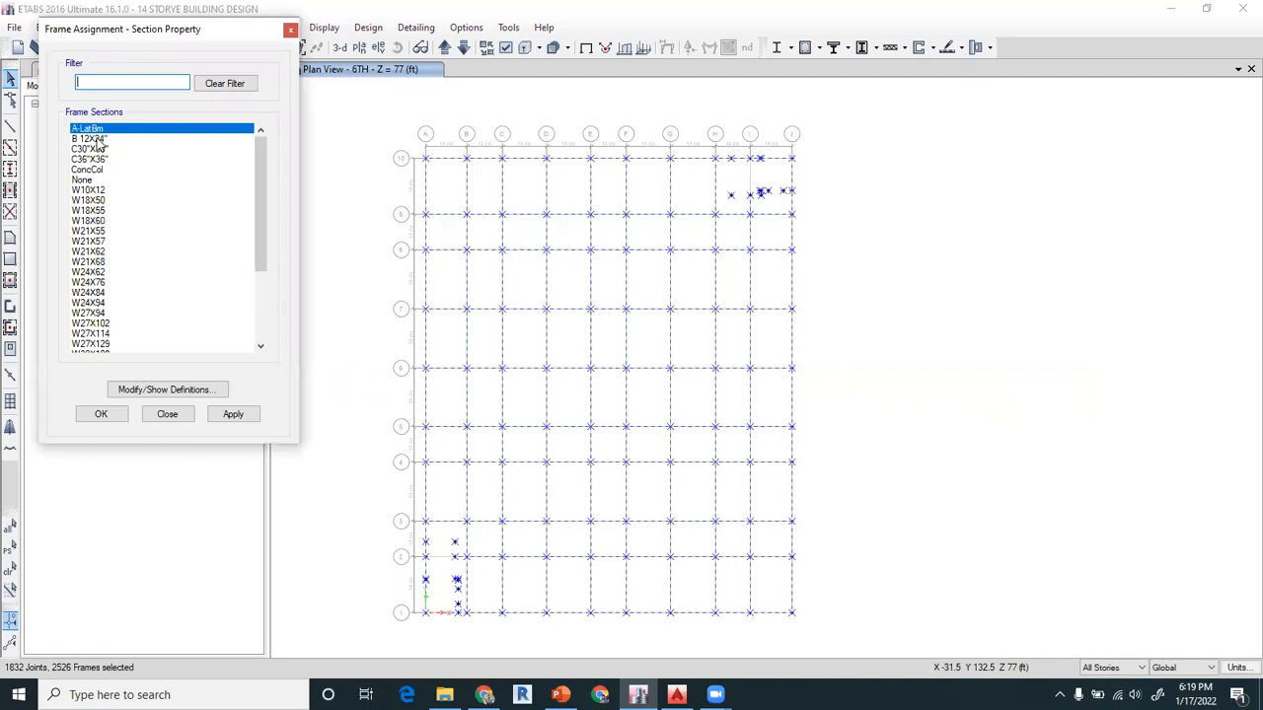
pyautogui.click(97, 139)
pyautogui.click(234, 415)
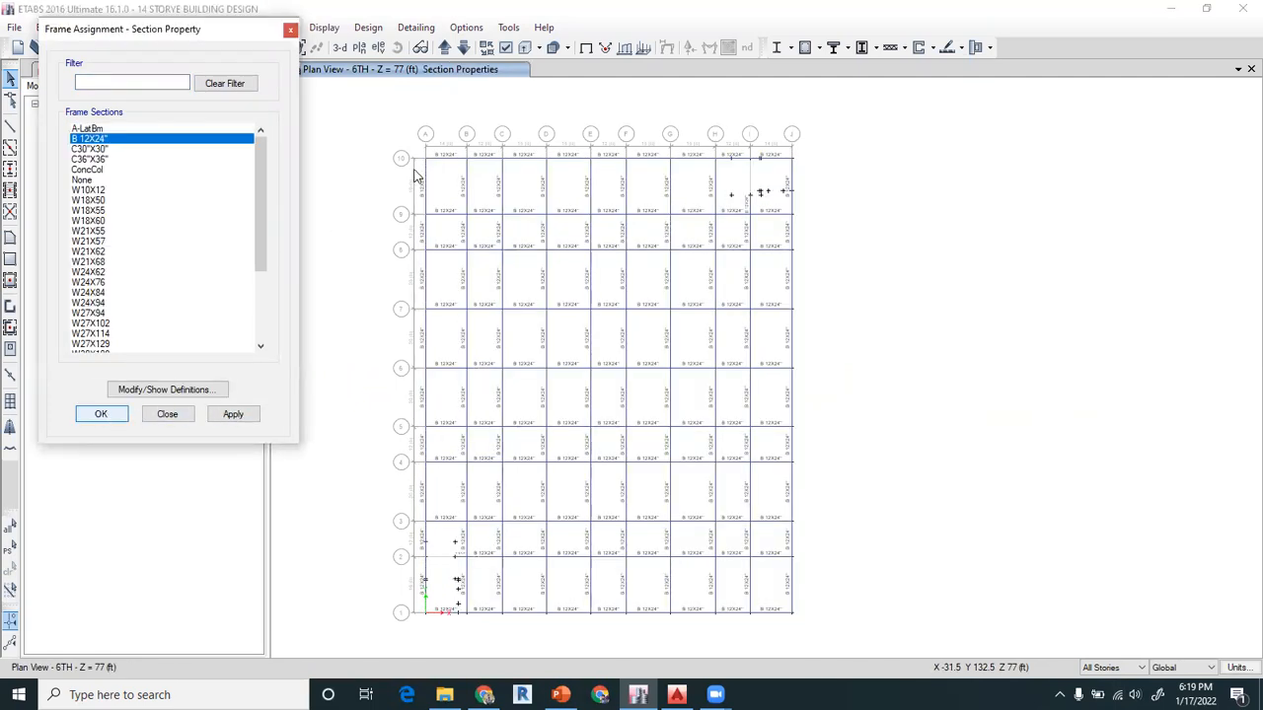
pyautogui.press('Escape')
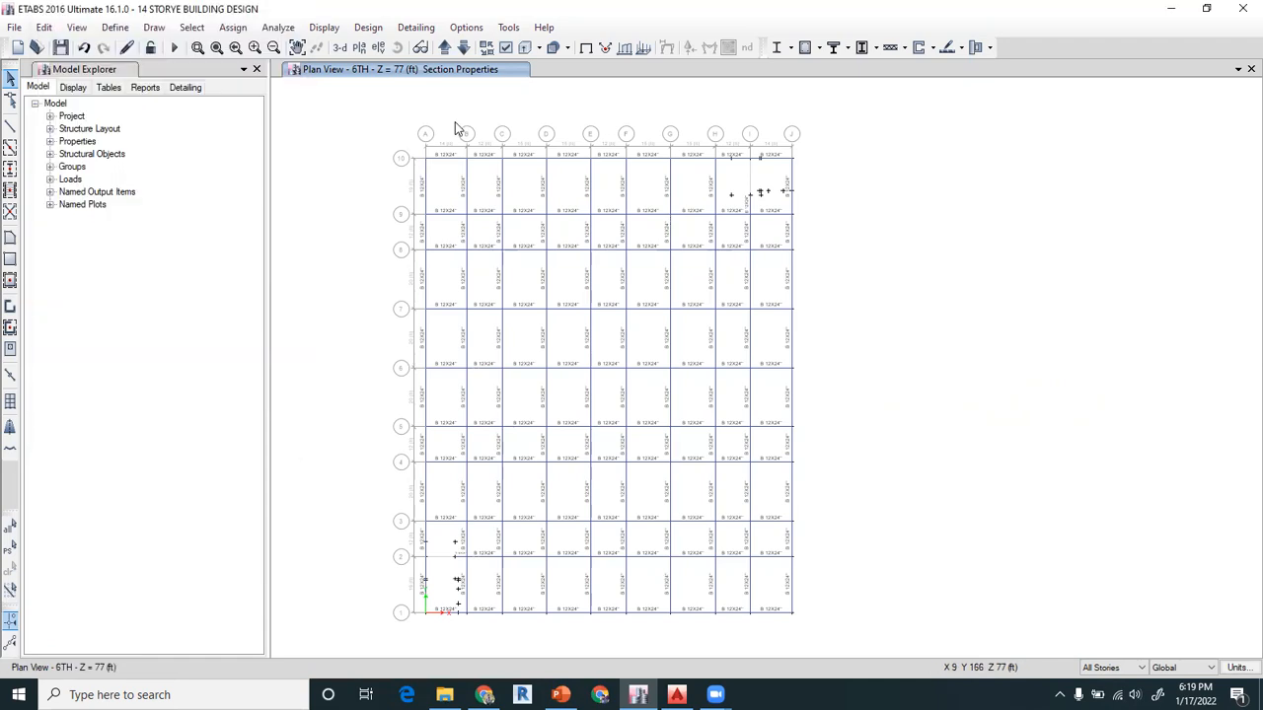
# Show the columns and hide the beams in the 6TH story plan view
pyautogui.click(505, 49)
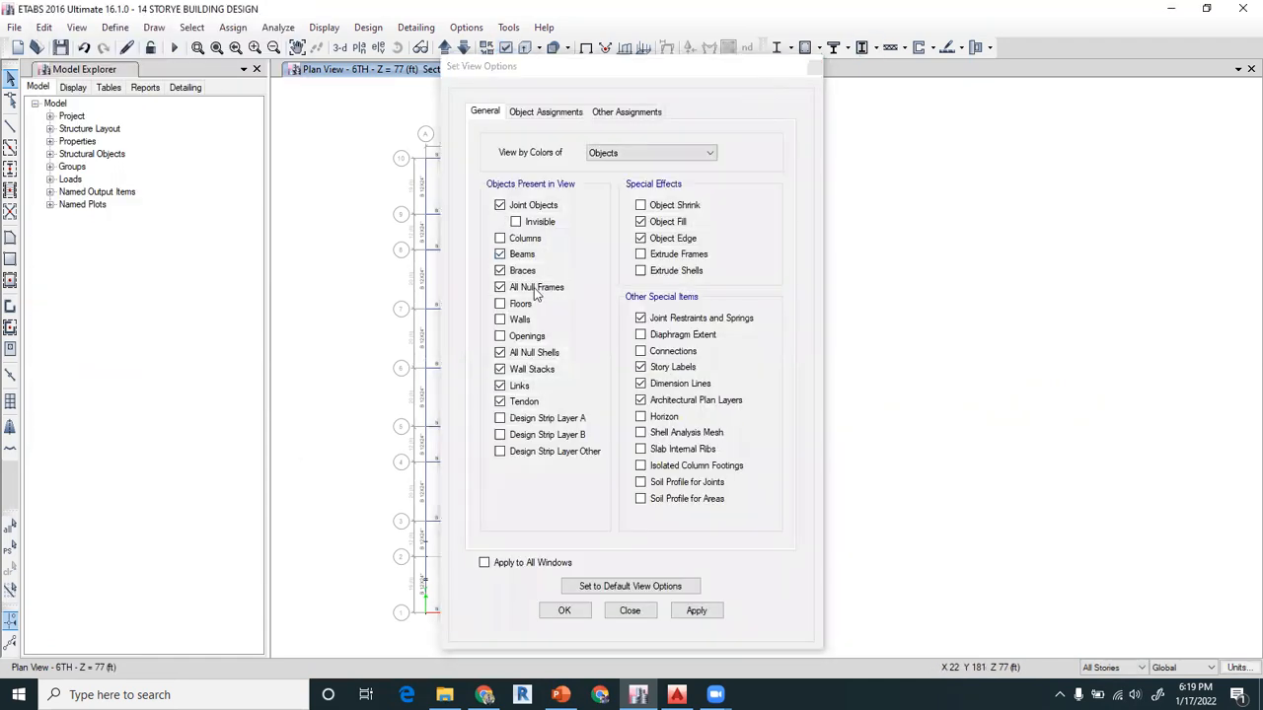
pyautogui.click(515, 239)
pyautogui.click(514, 255)
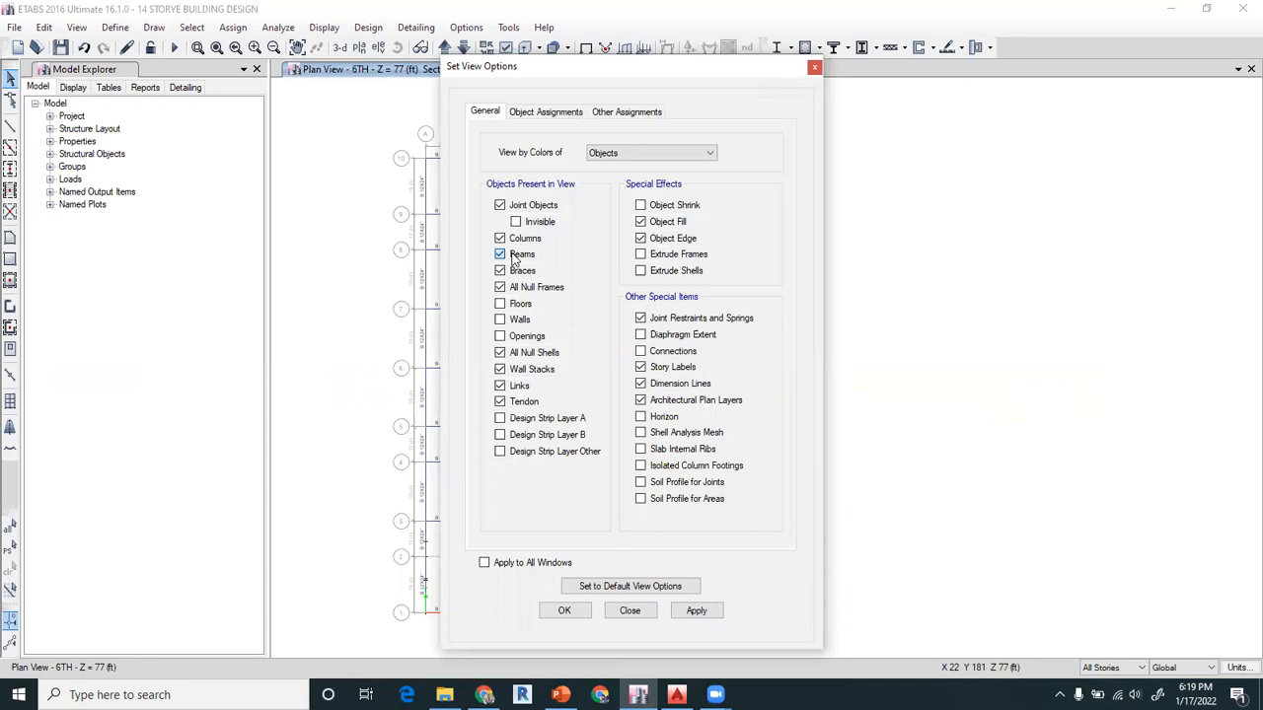
pyautogui.click(559, 613)
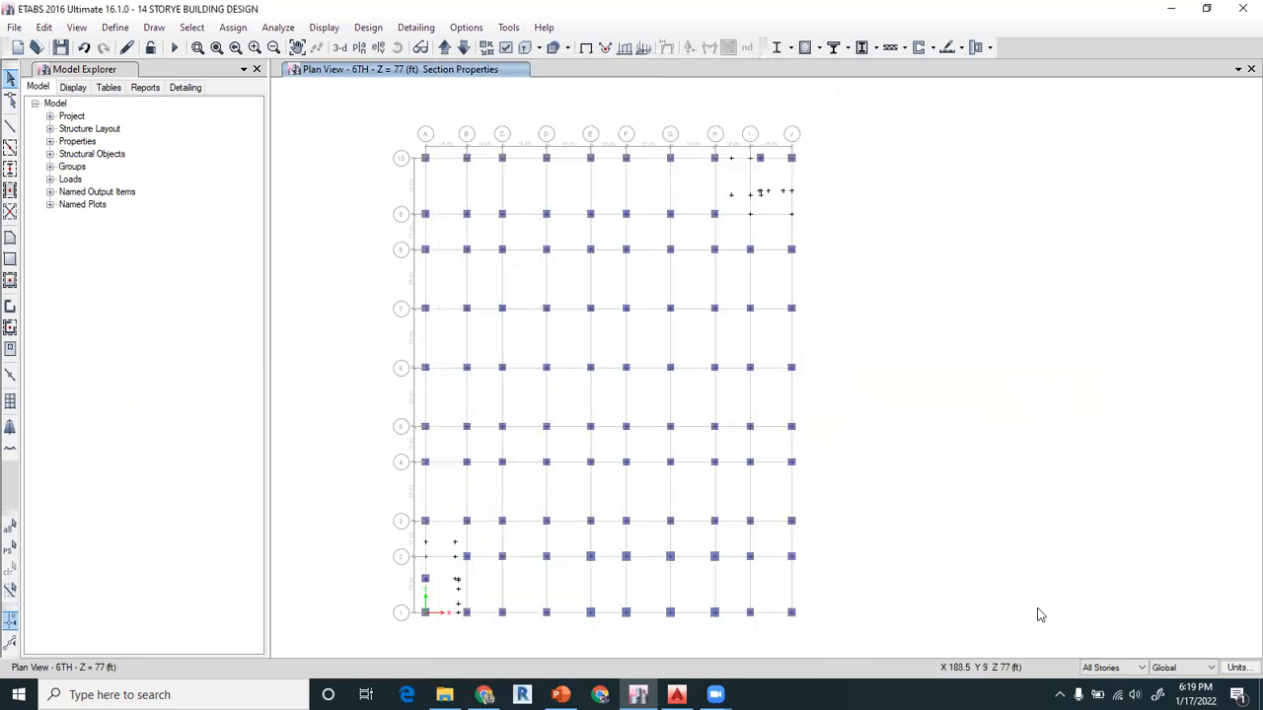
# Assign the C36"X36" section to the interior columns between grids B–I and 2–9 on all stories
pyautogui.moveTo(456, 203); pyautogui.dragTo(769, 586)
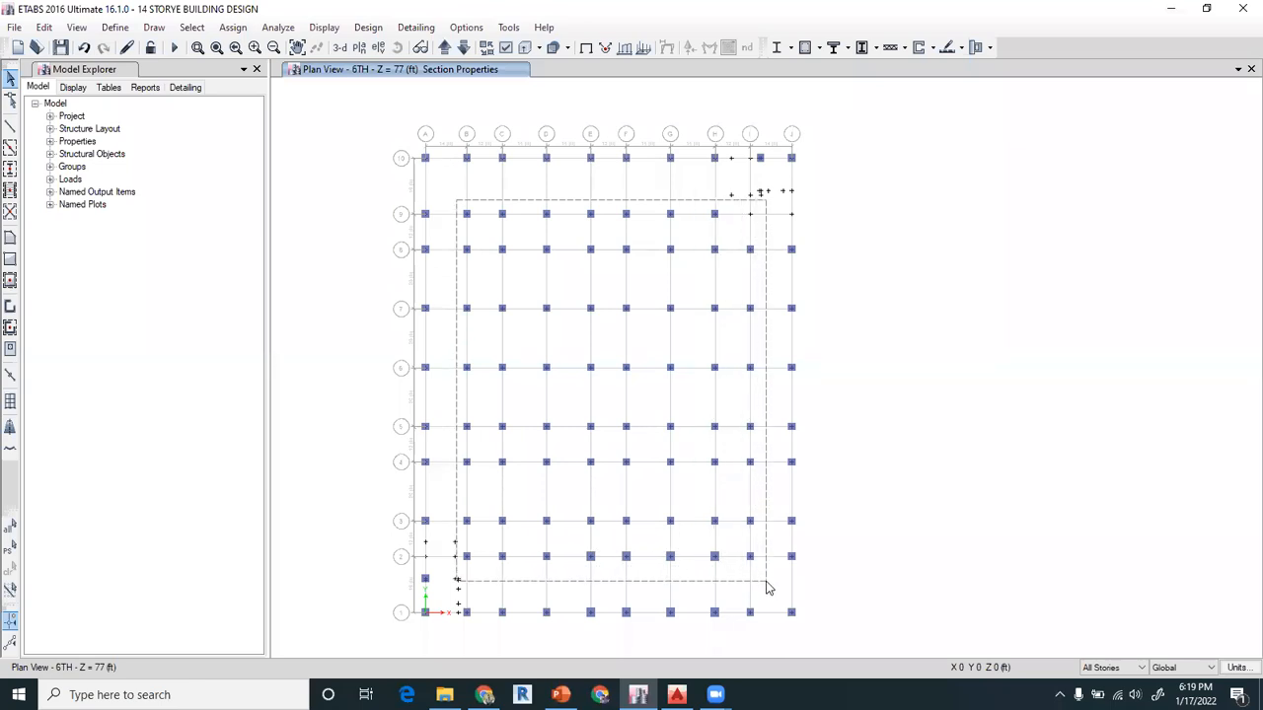
pyautogui.moveTo(768, 586); pyautogui.dragTo(766, 585)
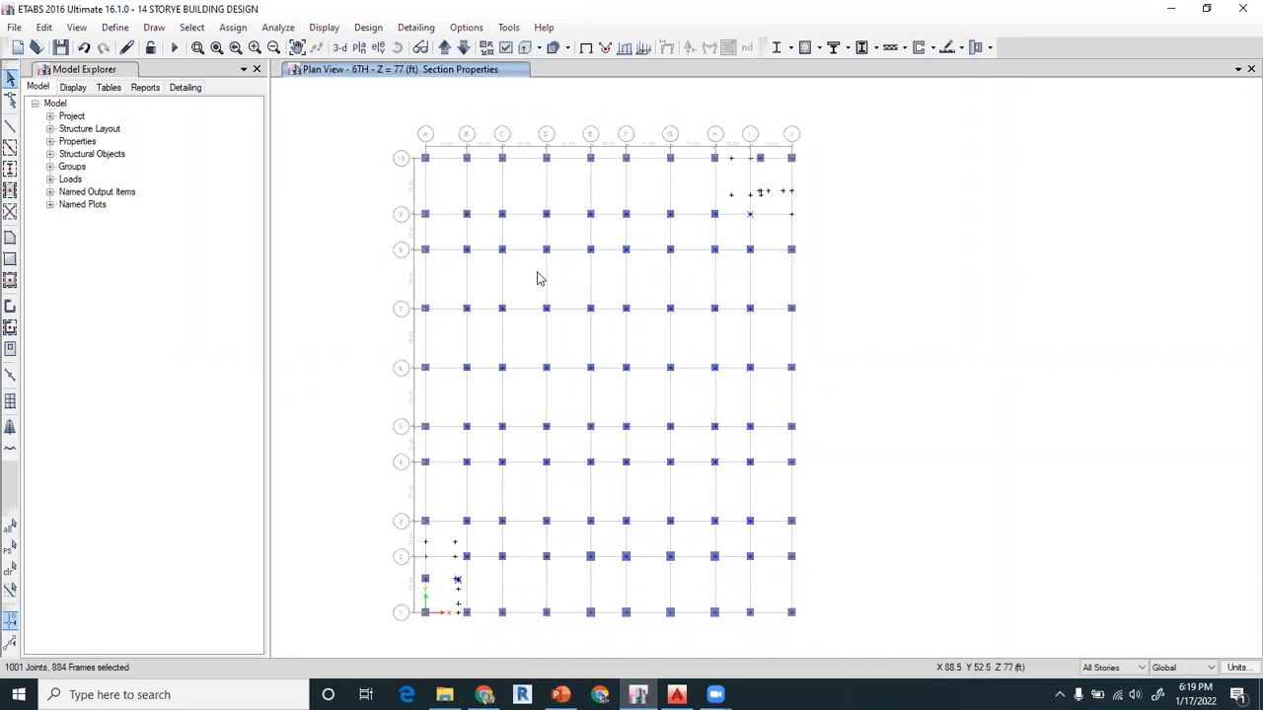
pyautogui.click(235, 28)
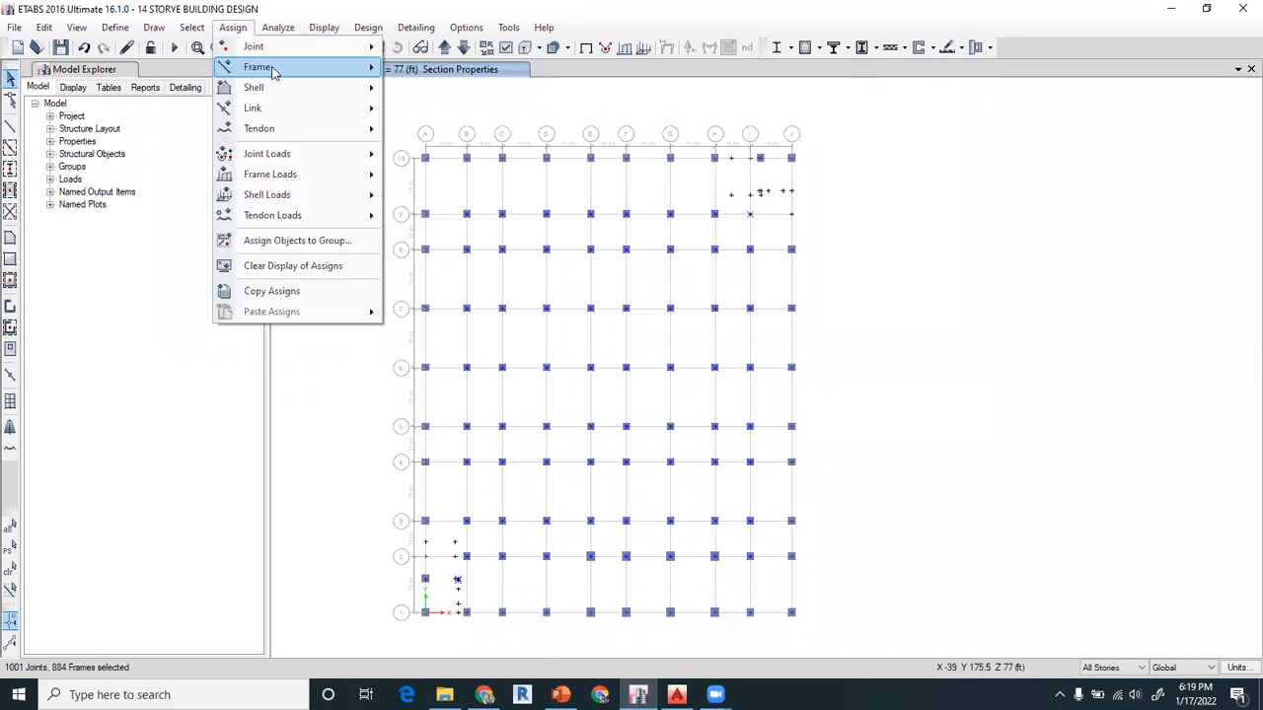
pyautogui.moveTo(276, 67)
pyautogui.click(447, 69)
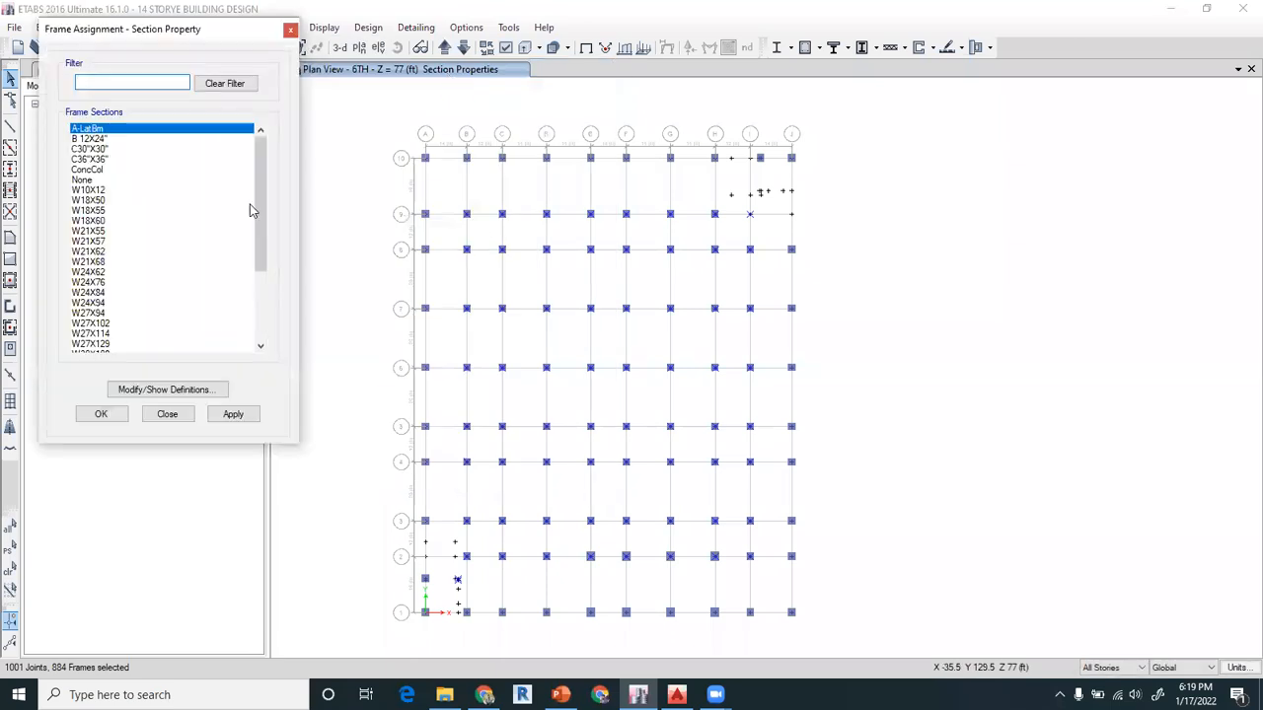
pyautogui.click(96, 161)
pyautogui.click(231, 415)
# Assign the C30"X30" section to the perimeter columns along grids A, J, 1 and 10 on all stories
pyautogui.moveTo(401, 137); pyautogui.dragTo(815, 176)
pyautogui.moveTo(781, 137); pyautogui.dragTo(818, 631)
pyautogui.moveTo(402, 146); pyautogui.dragTo(443, 631)
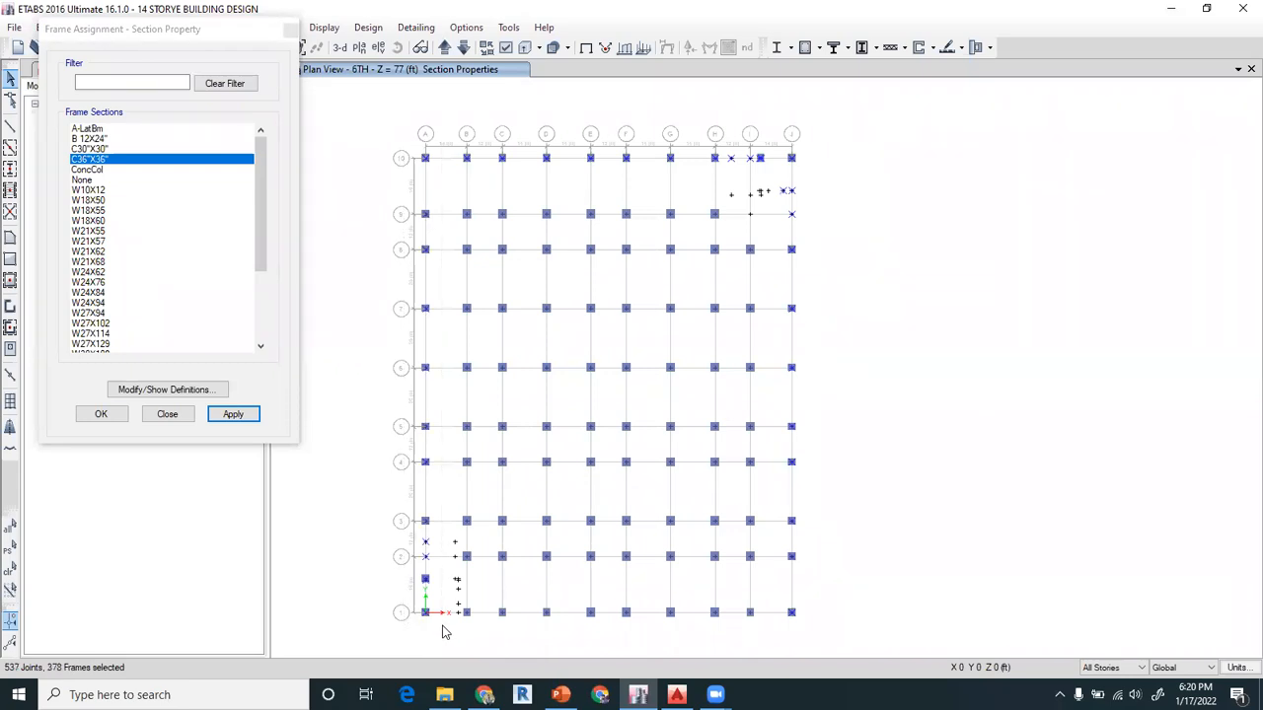
pyautogui.moveTo(397, 597); pyautogui.dragTo(817, 646)
pyautogui.click(90, 149)
pyautogui.click(233, 415)
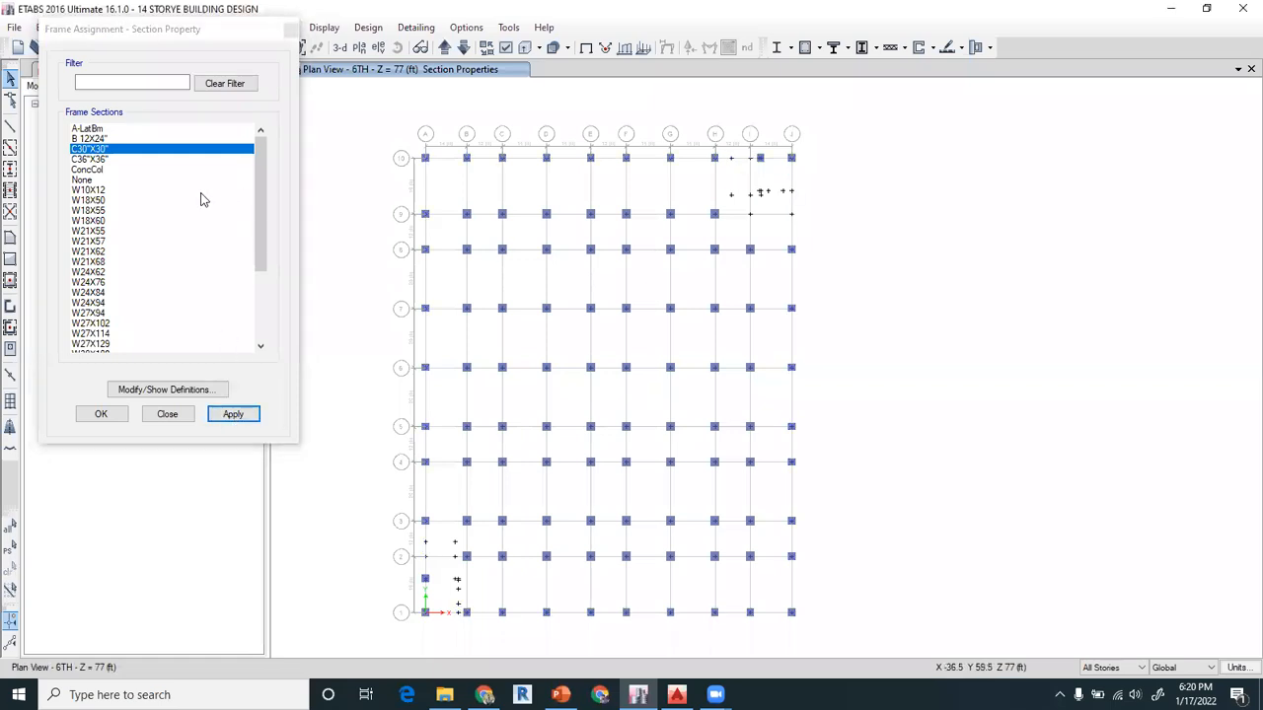
pyautogui.click(166, 414)
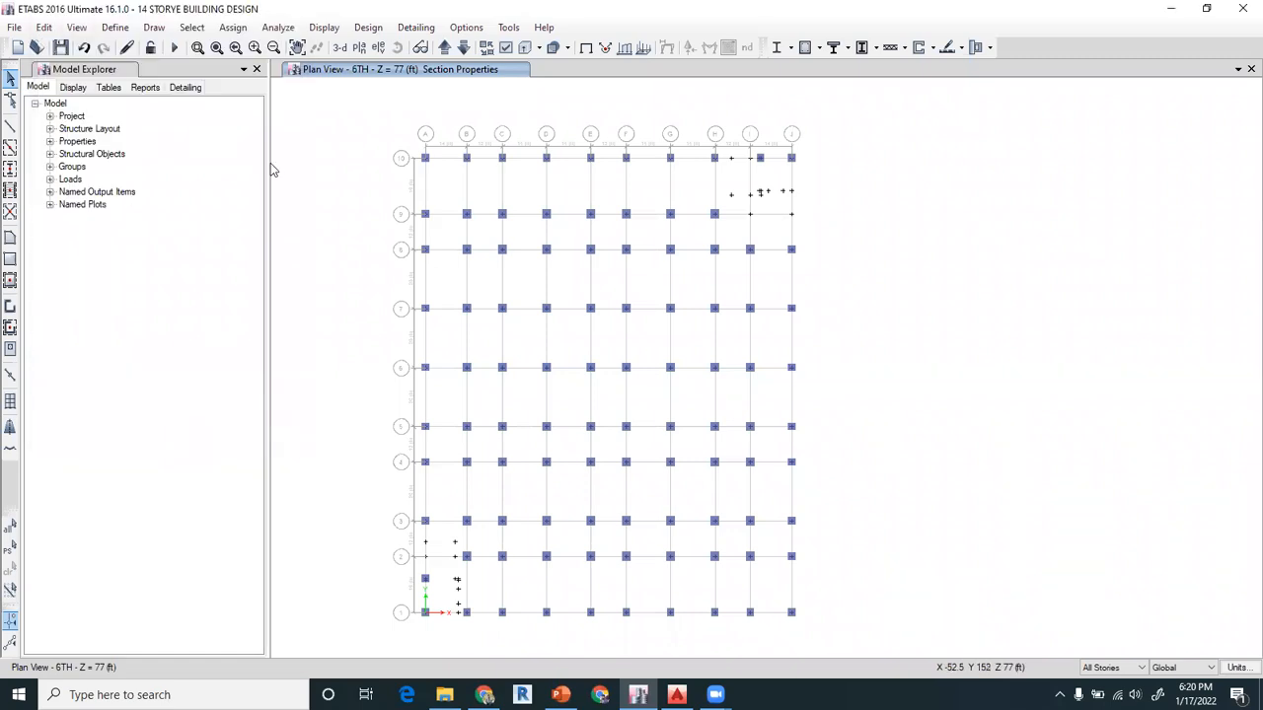
pyautogui.click(503, 47)
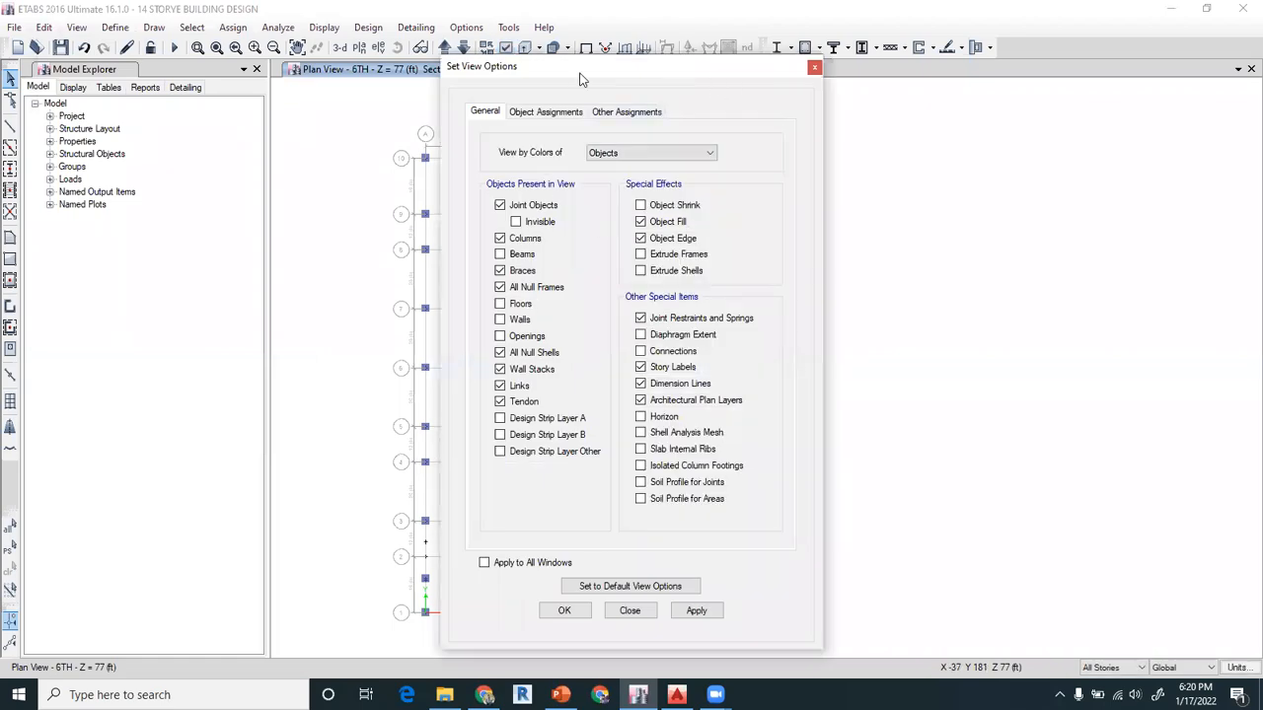
pyautogui.moveTo(582, 74); pyautogui.dragTo(384, 59)
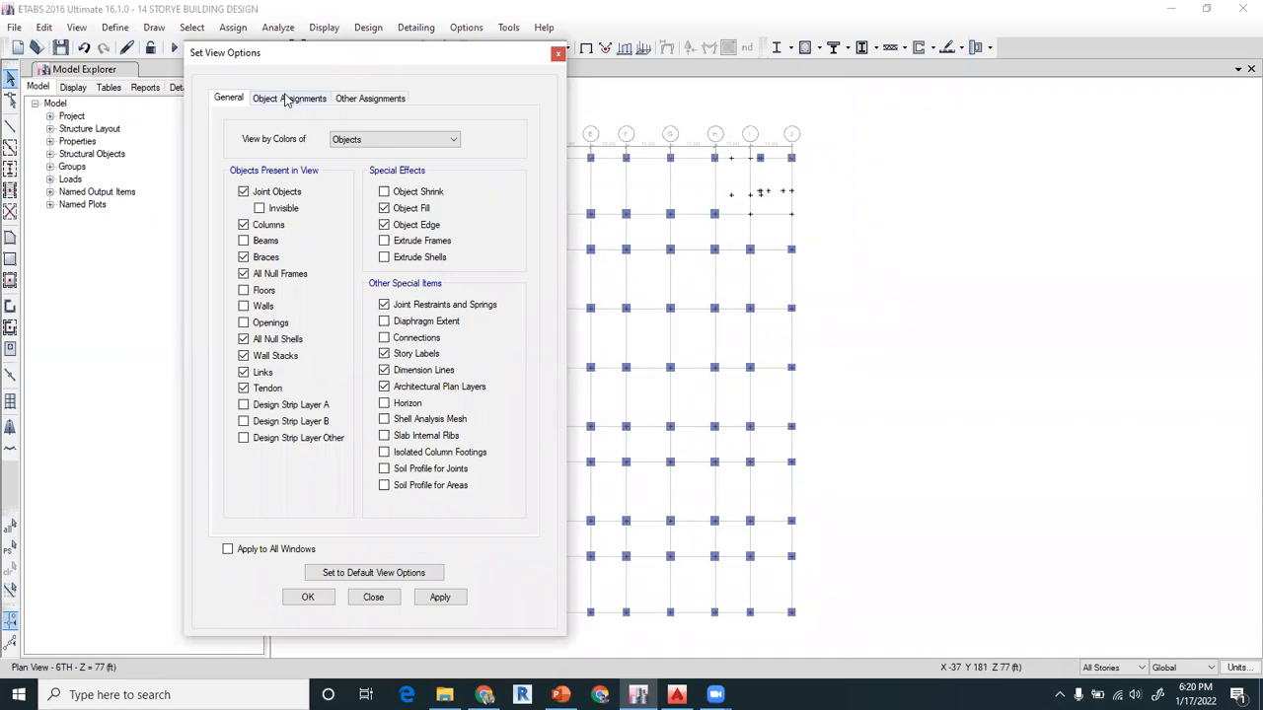
pyautogui.click(557, 56)
pyautogui.click(326, 27)
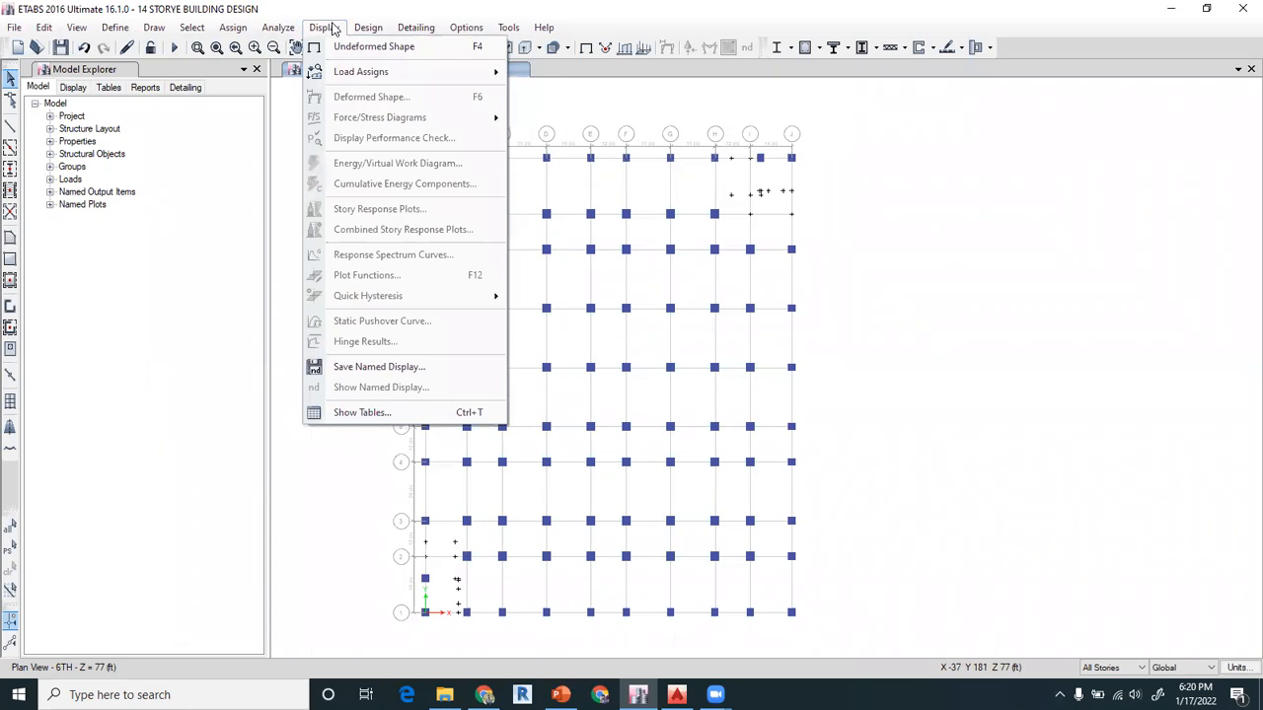
pyautogui.moveTo(76, 29)
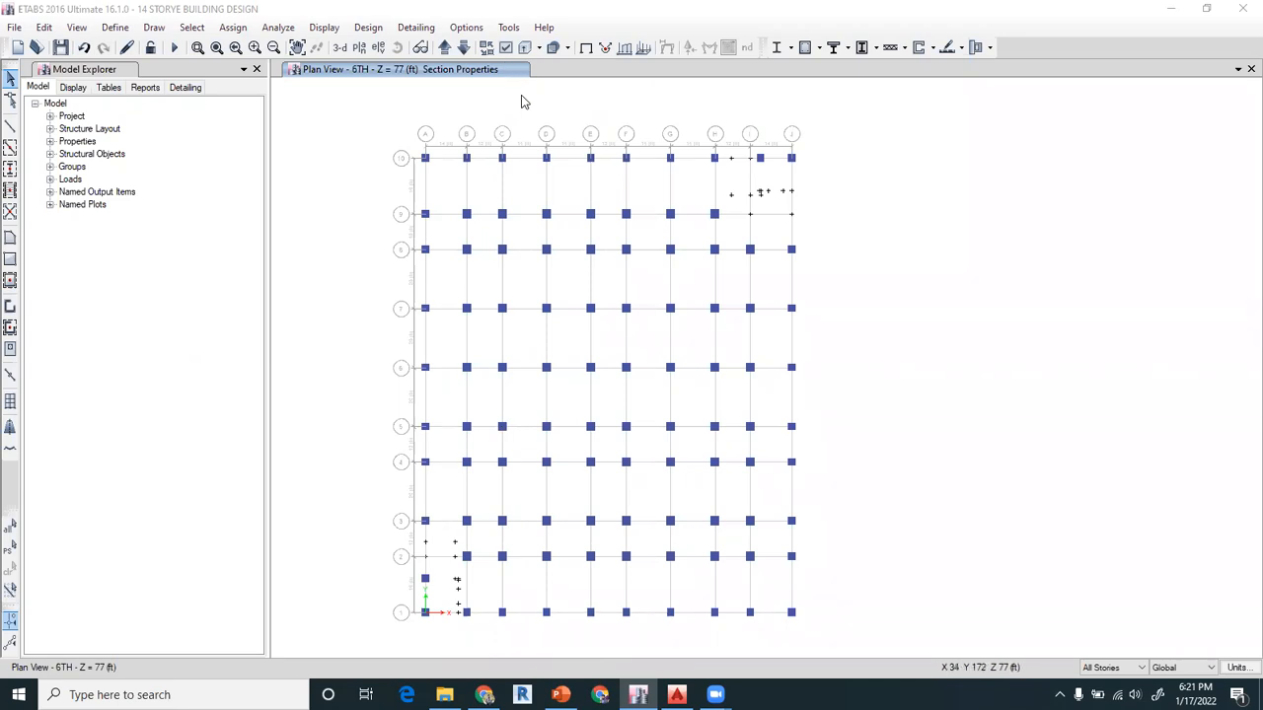
# Turn on the section labels for shells as well as frames, and show beams, floors and walls alongside the columns
pyautogui.click(506, 50)
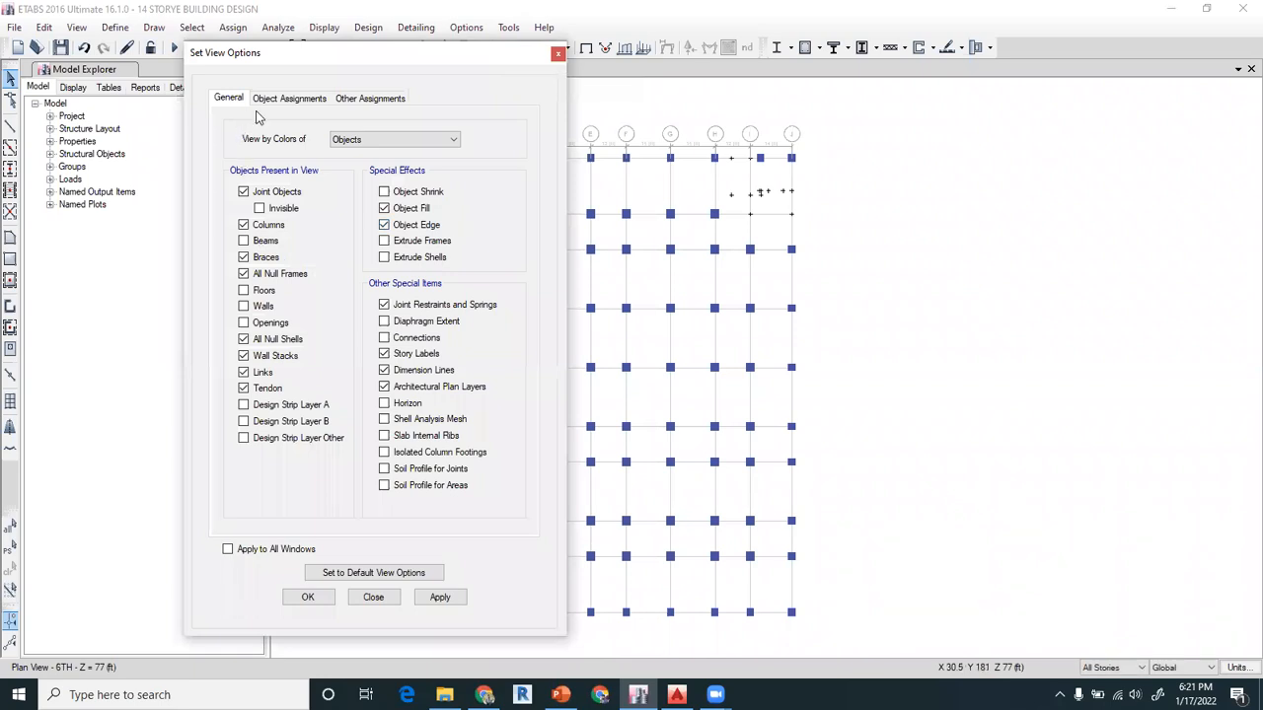
pyautogui.click(288, 102)
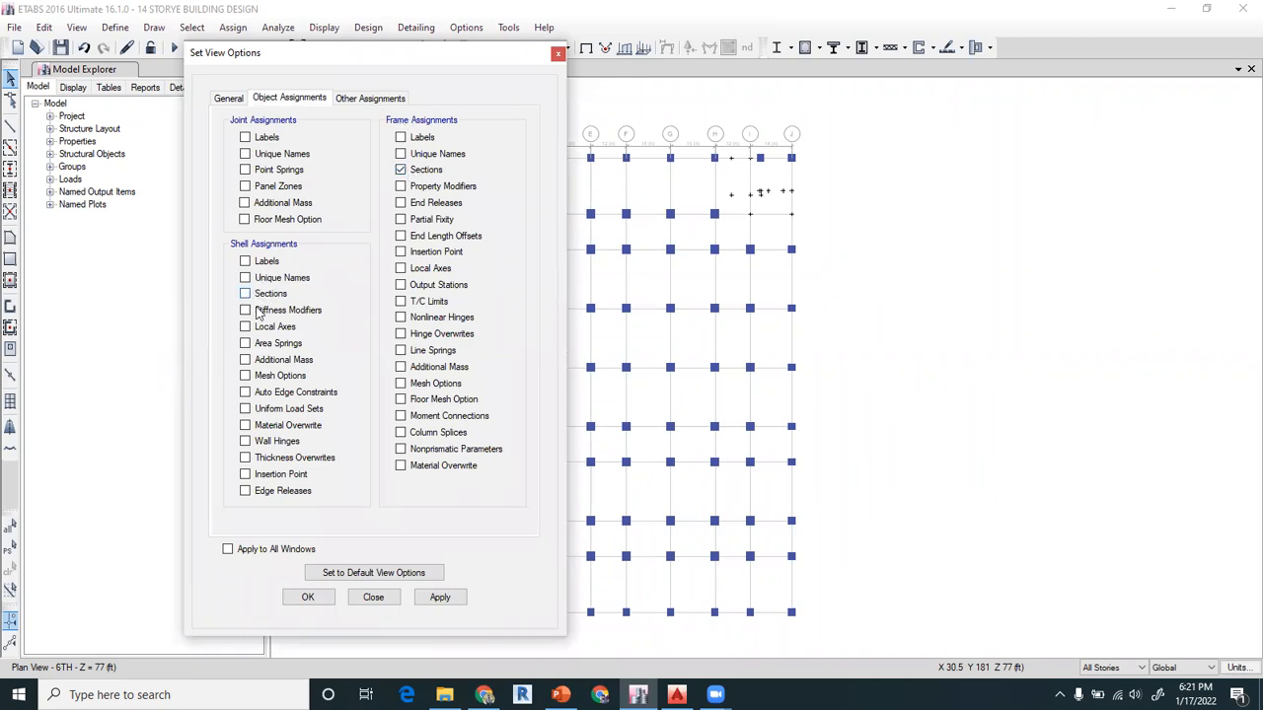
pyautogui.click(313, 601)
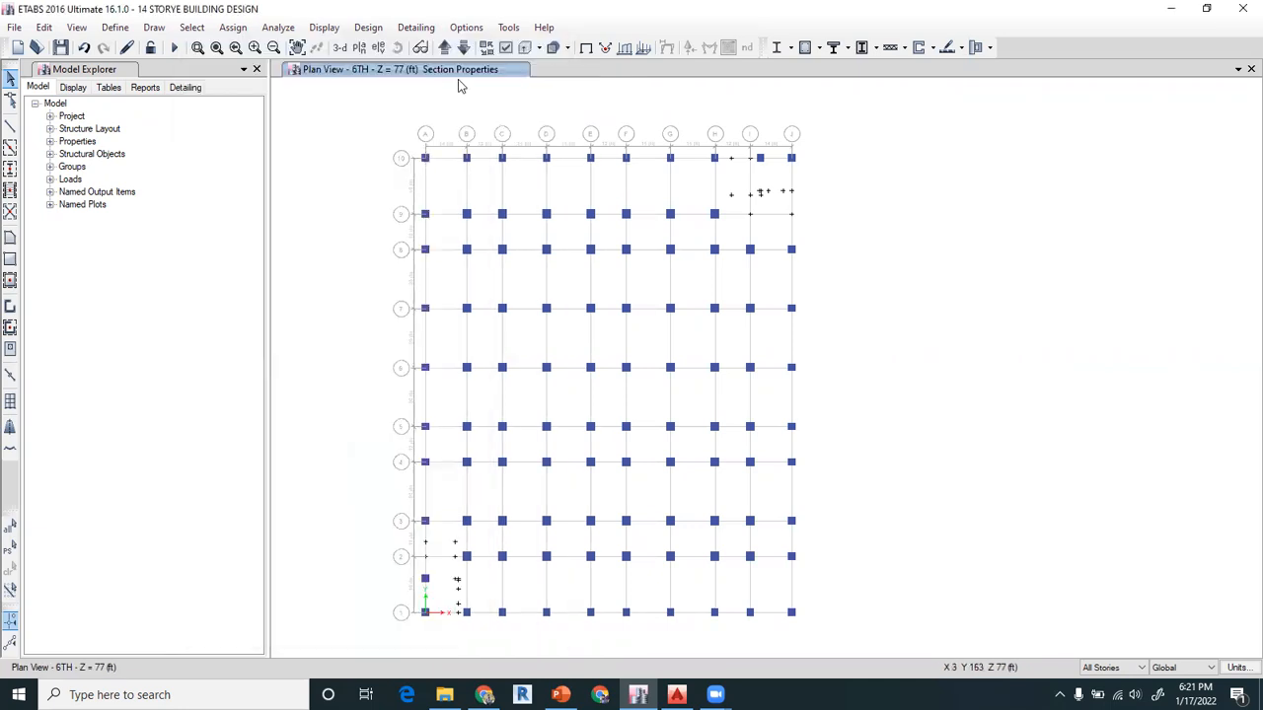
pyautogui.click(506, 48)
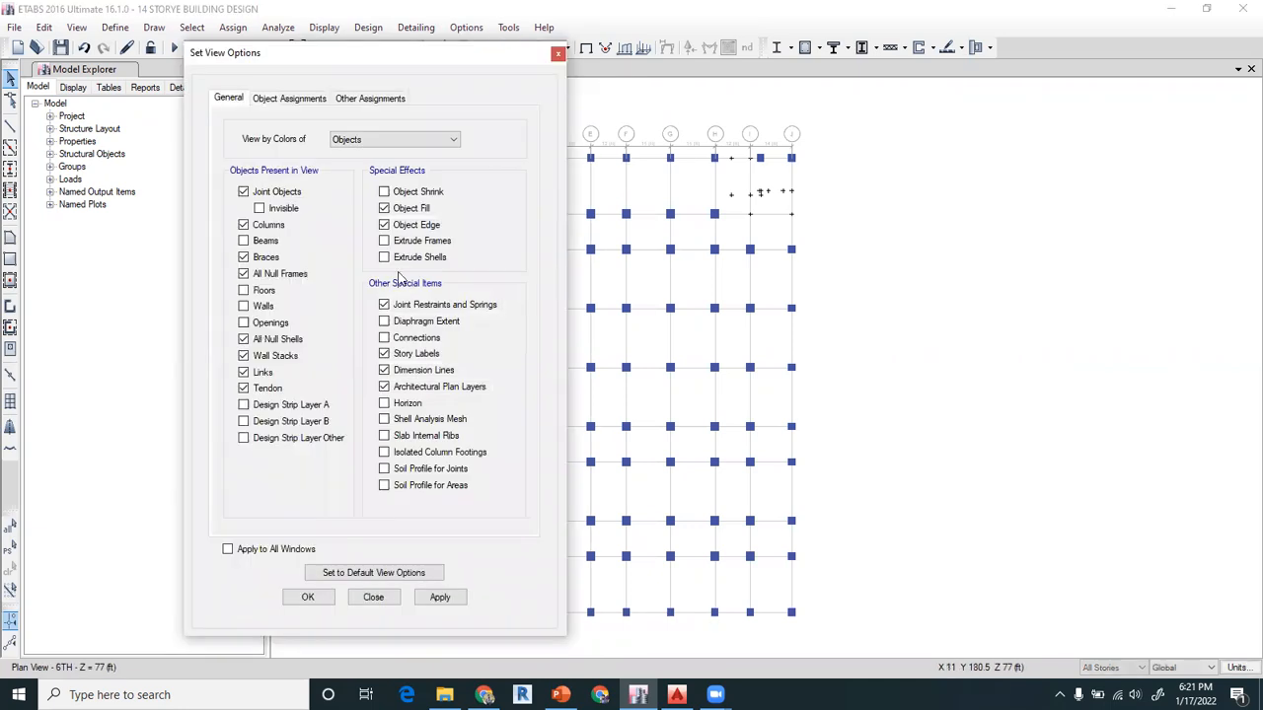
pyautogui.click(244, 306)
pyautogui.click(244, 290)
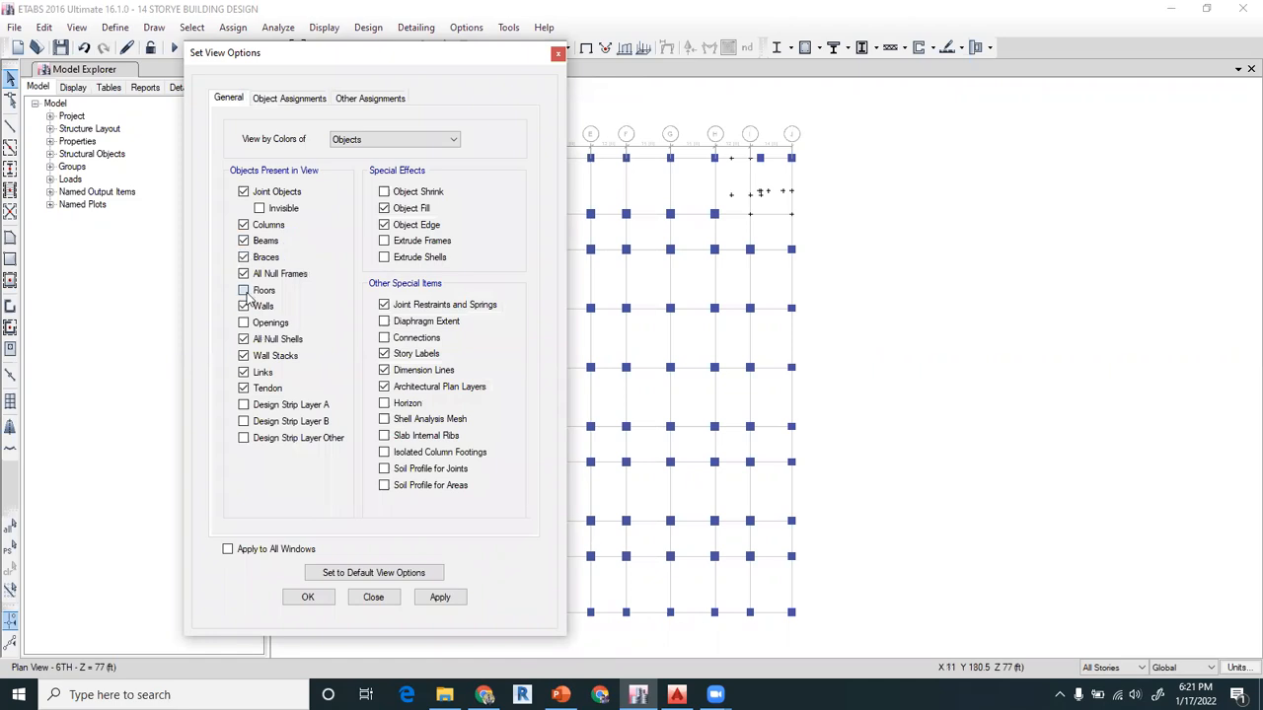
pyautogui.click(307, 598)
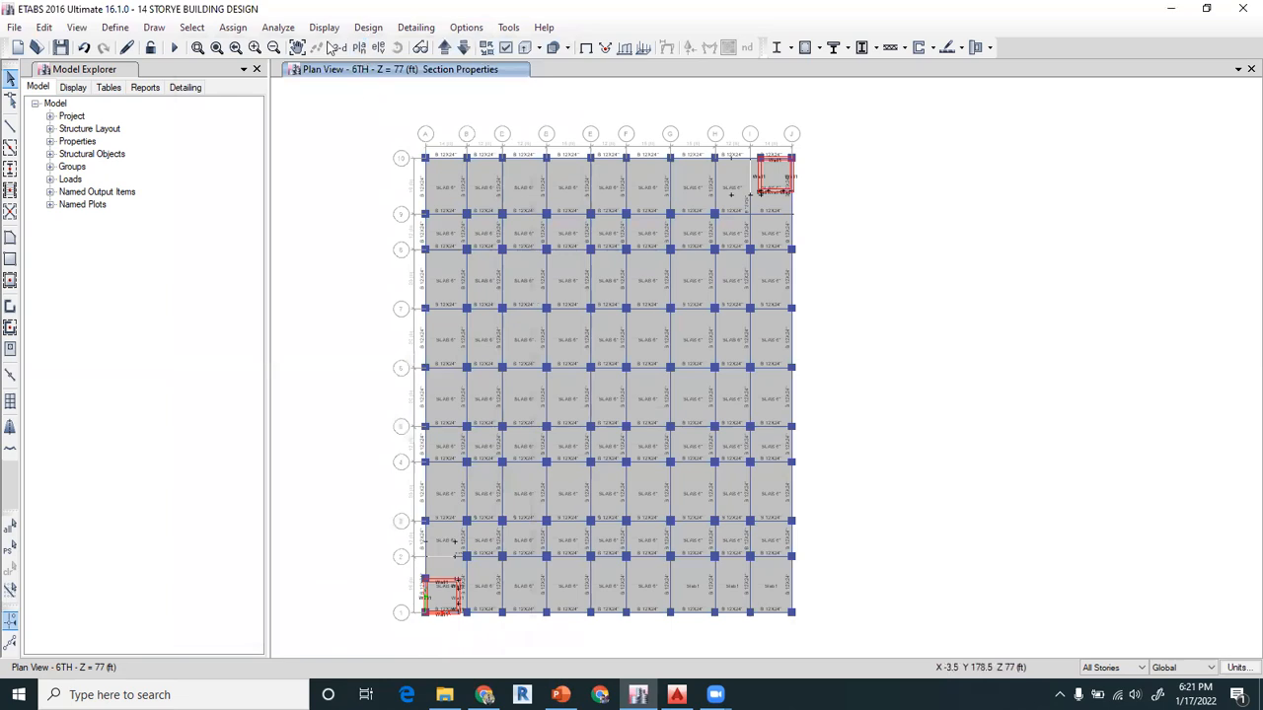
# Examine the beam, slab and wall section labels up close in the 6TH story plan
pyautogui.click(215, 51)
pyautogui.moveTo(362, 186); pyautogui.dragTo(854, 348)
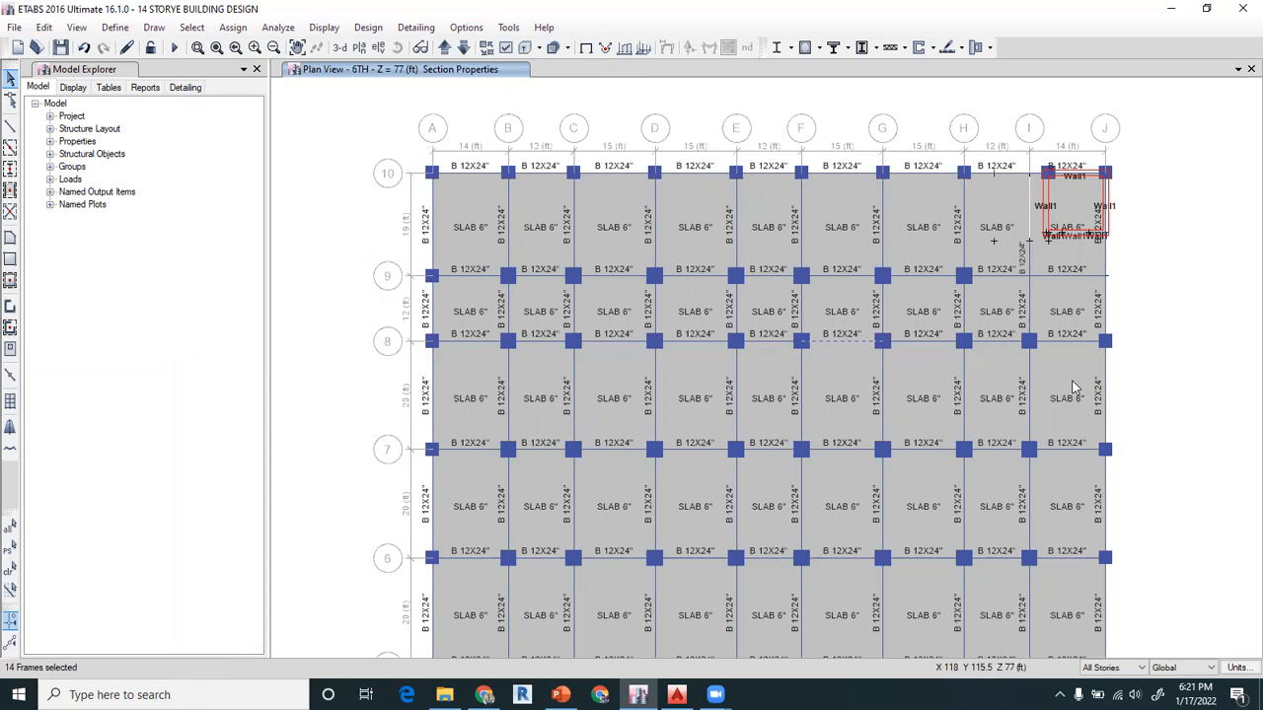
pyautogui.click(296, 51)
pyautogui.moveTo(626, 404); pyautogui.dragTo(573, 306)
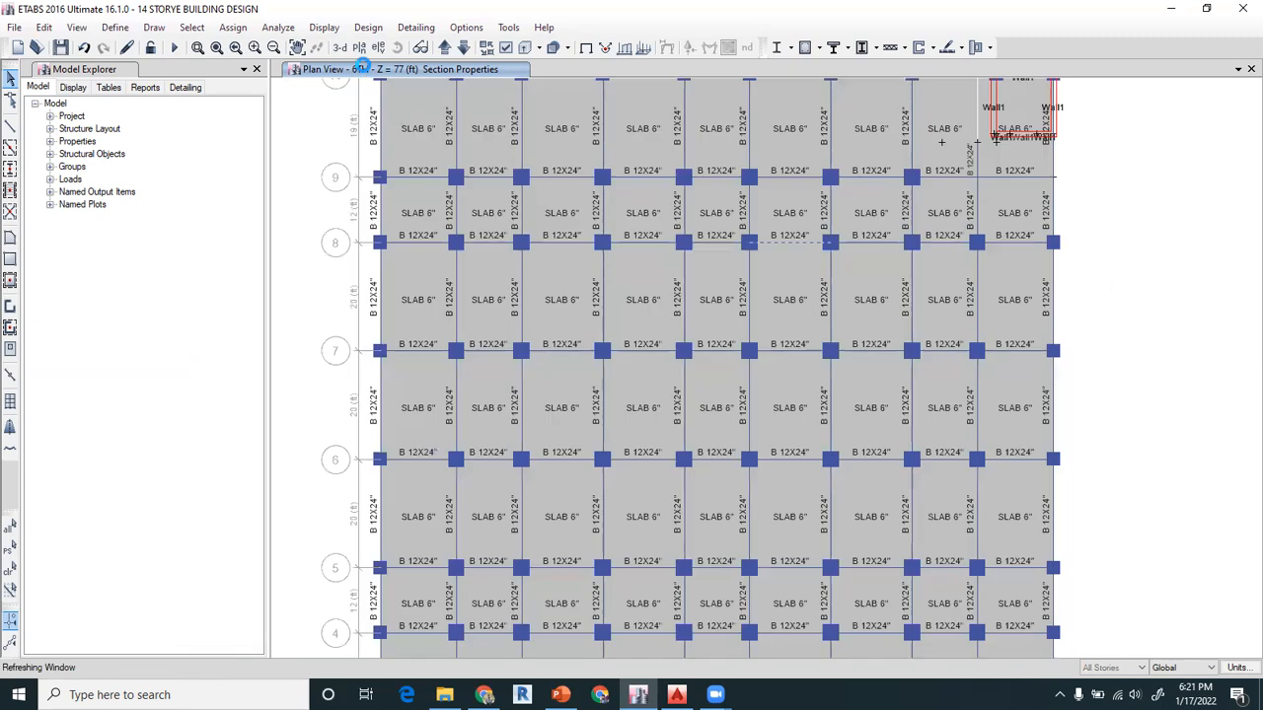
# Check the beam, column and wall section labels in the elevations at grids A and B
pyautogui.click(378, 48)
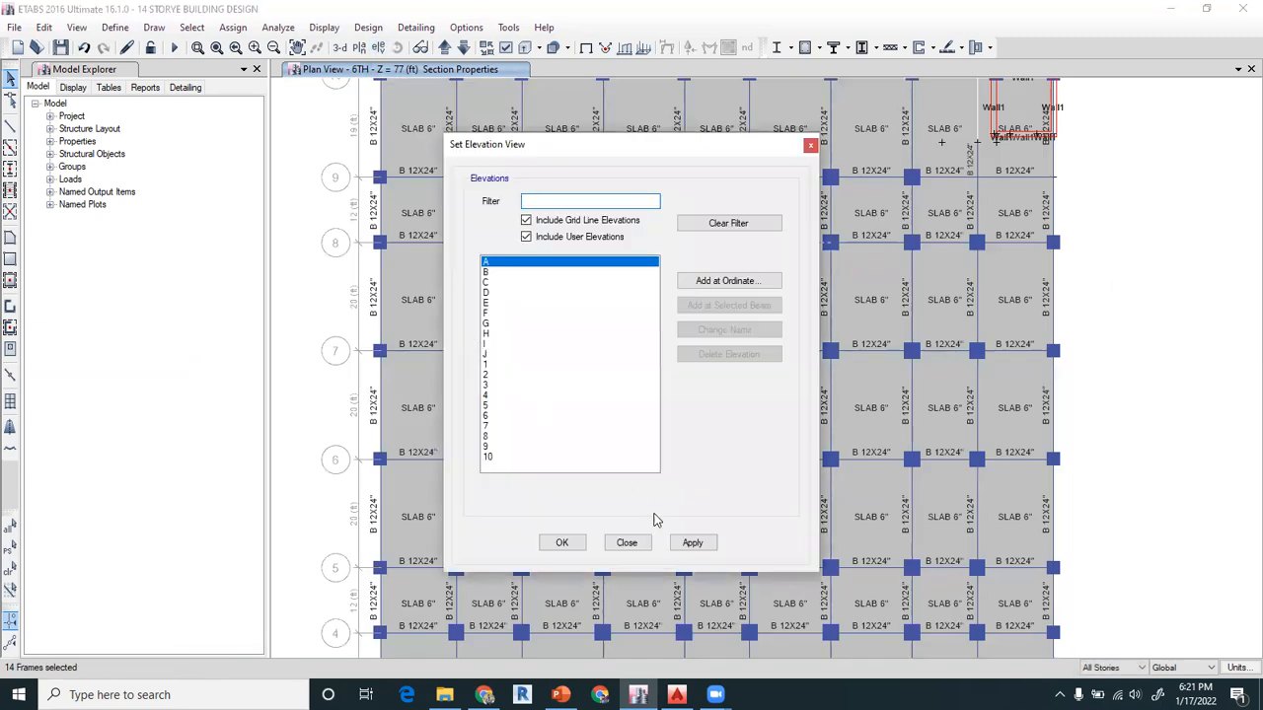
pyautogui.click(572, 547)
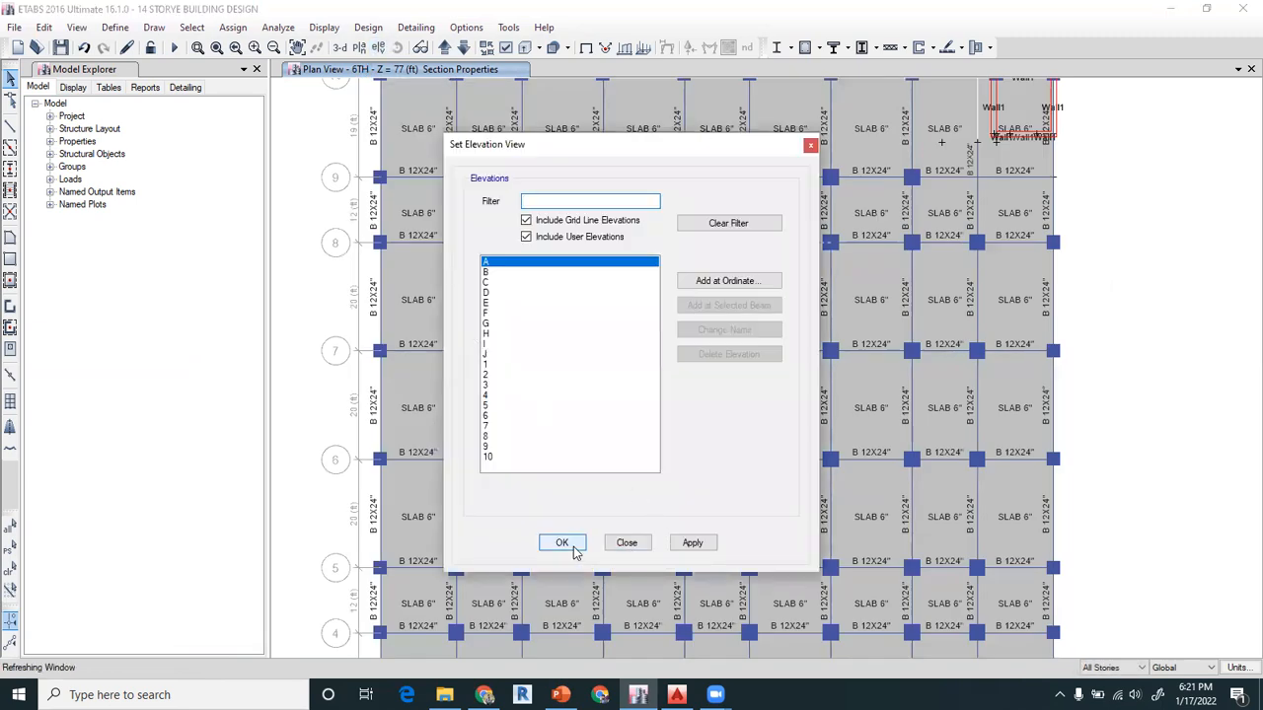
pyautogui.scroll(2, 655, 592)
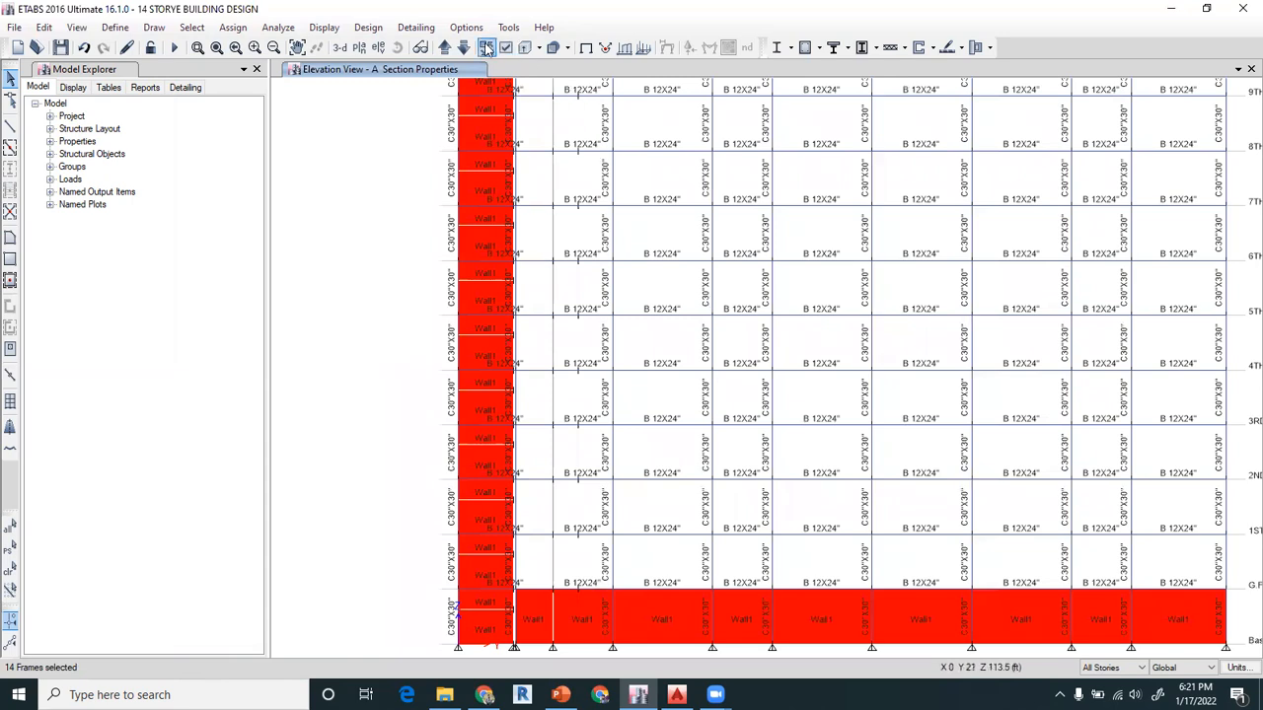
pyautogui.click(446, 49)
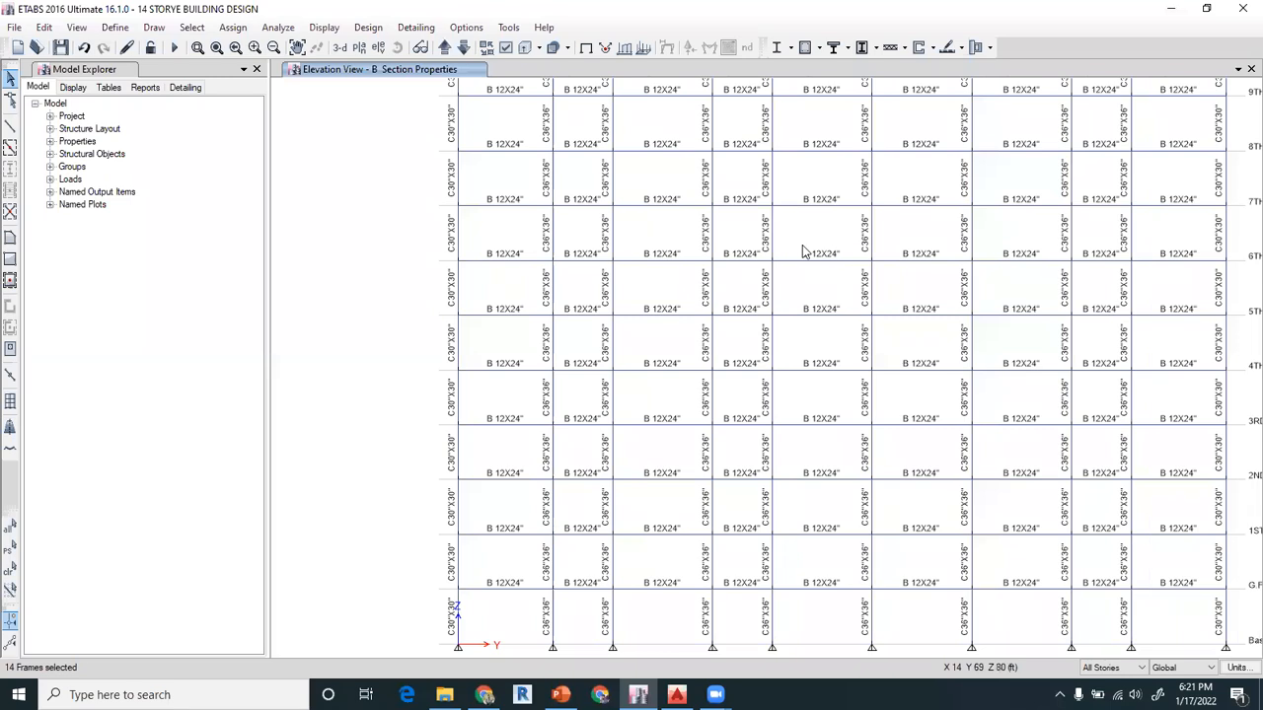
pyautogui.scroll(3, 803, 247)
pyautogui.scroll(-3, 802, 247)
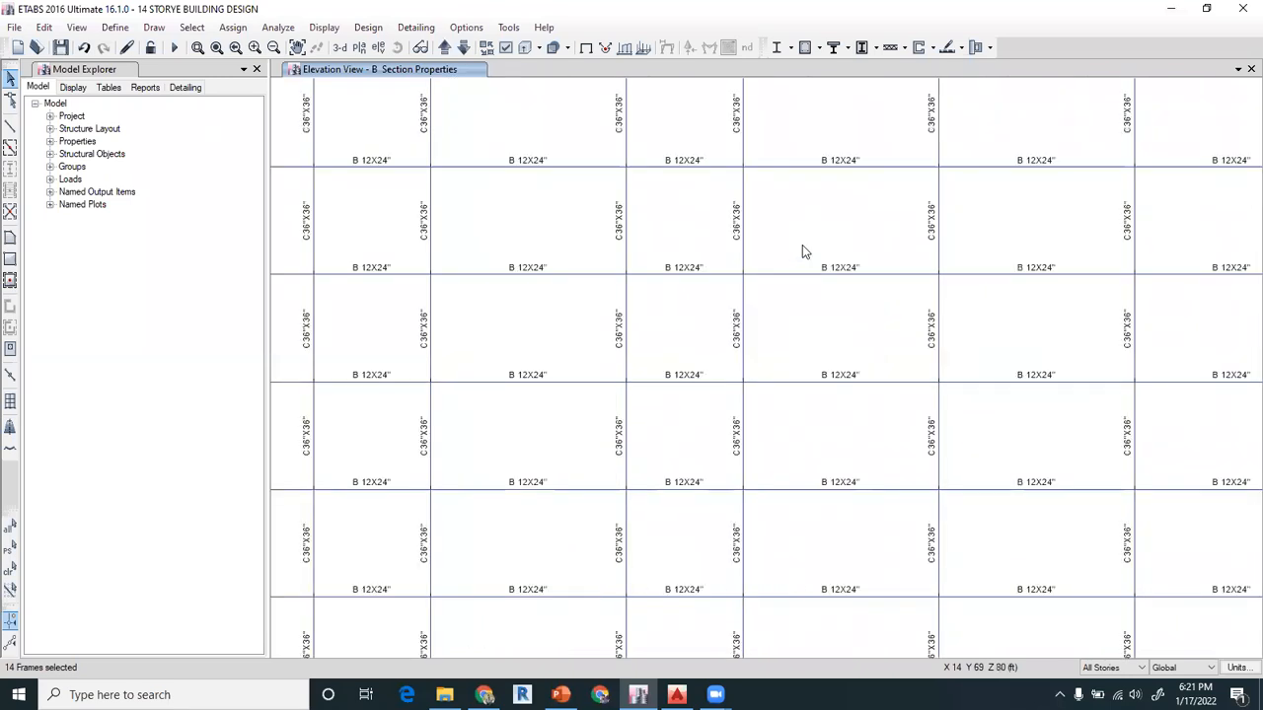
# Leave the grid B elevation and display the G.FLOOR plan view
pyautogui.scroll(1, 802, 246)
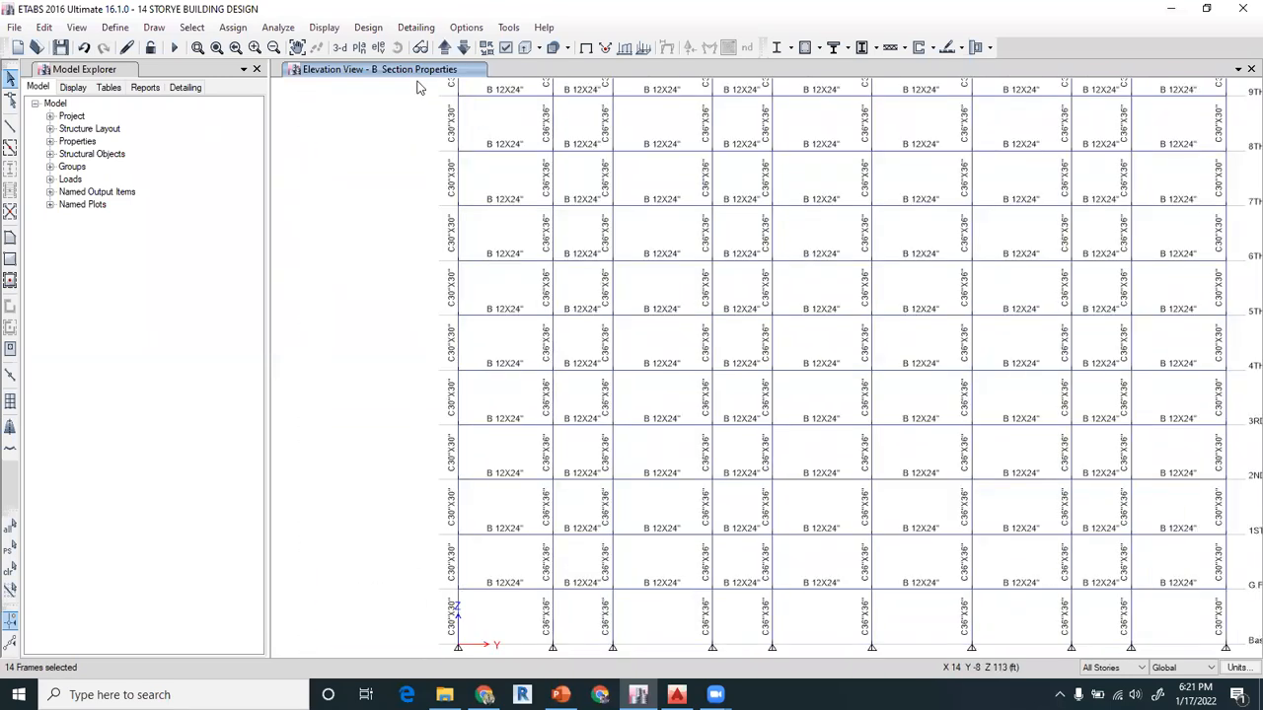
pyautogui.click(359, 48)
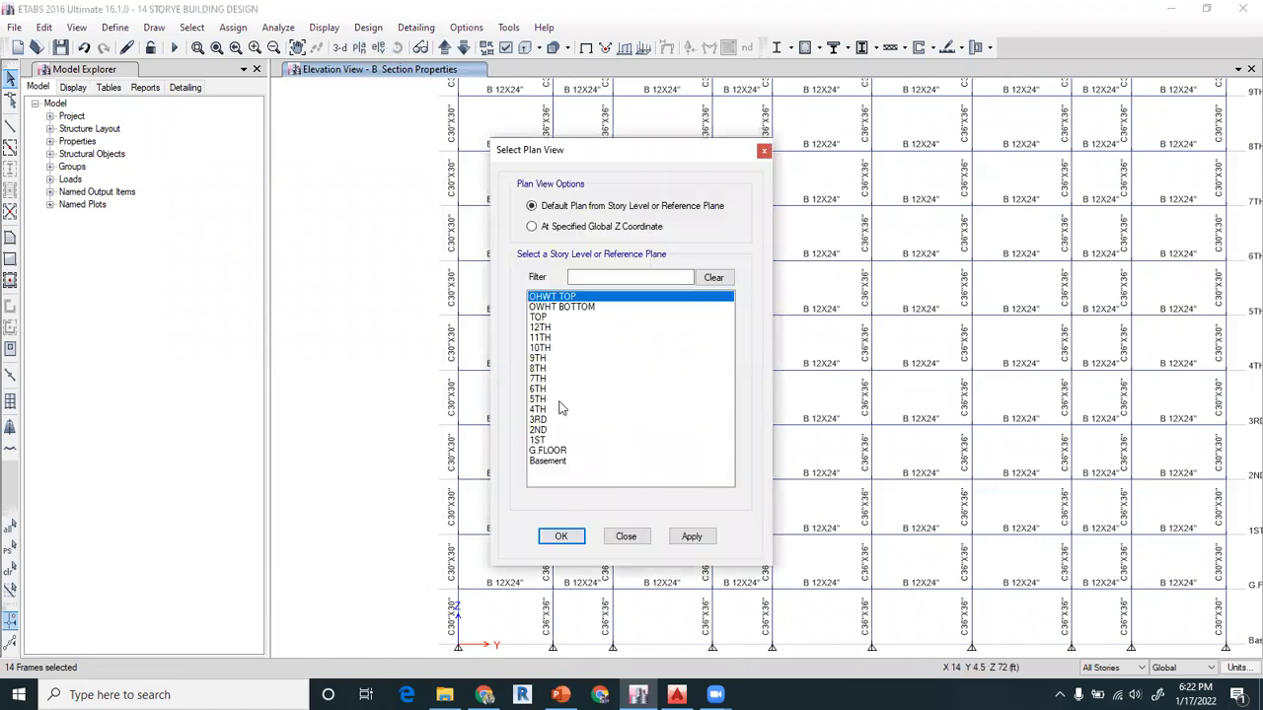
pyautogui.click(549, 451)
pyautogui.click(560, 537)
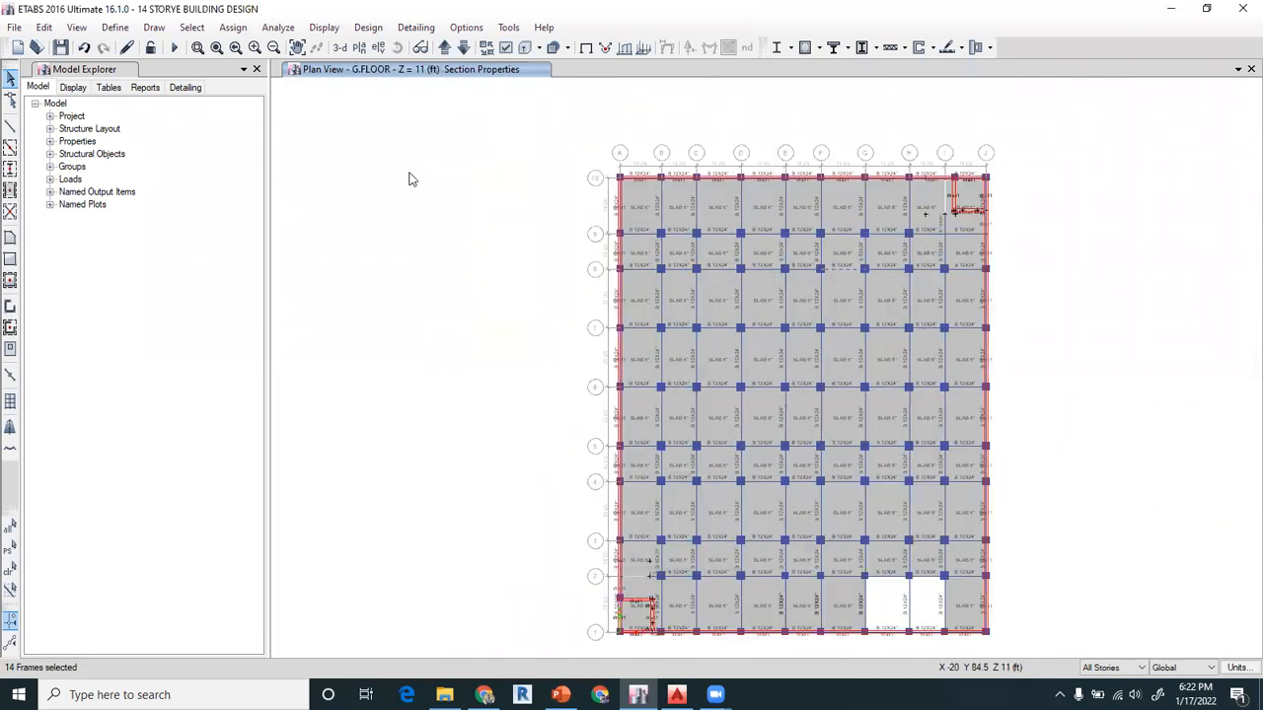
# Review the list of defined frame section properties without changing any of them
pyautogui.click(116, 28)
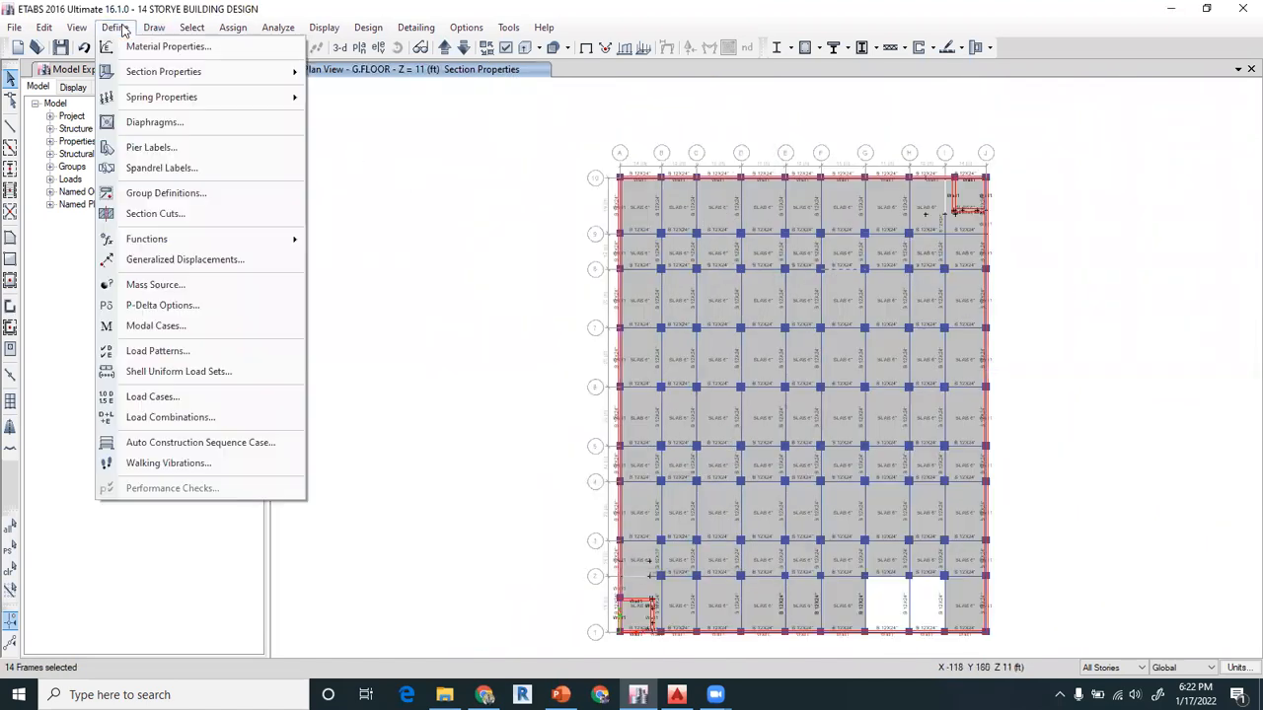
pyautogui.moveTo(174, 71)
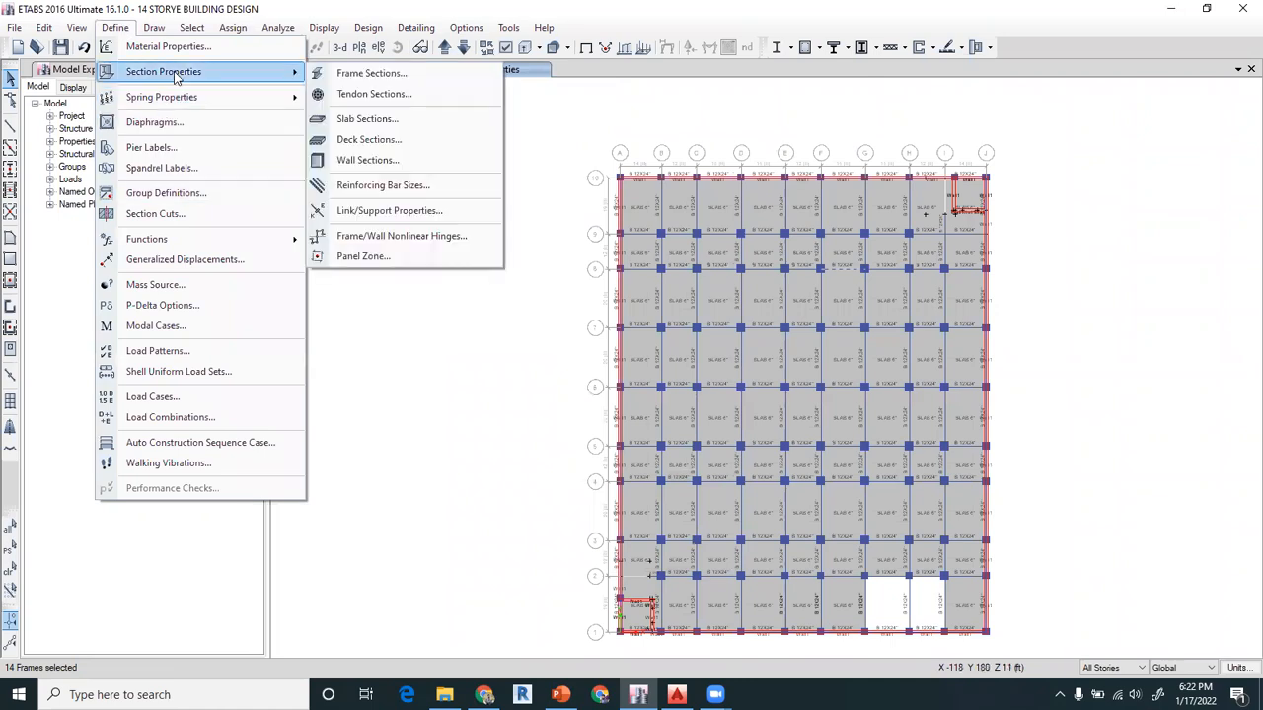
pyautogui.click(332, 76)
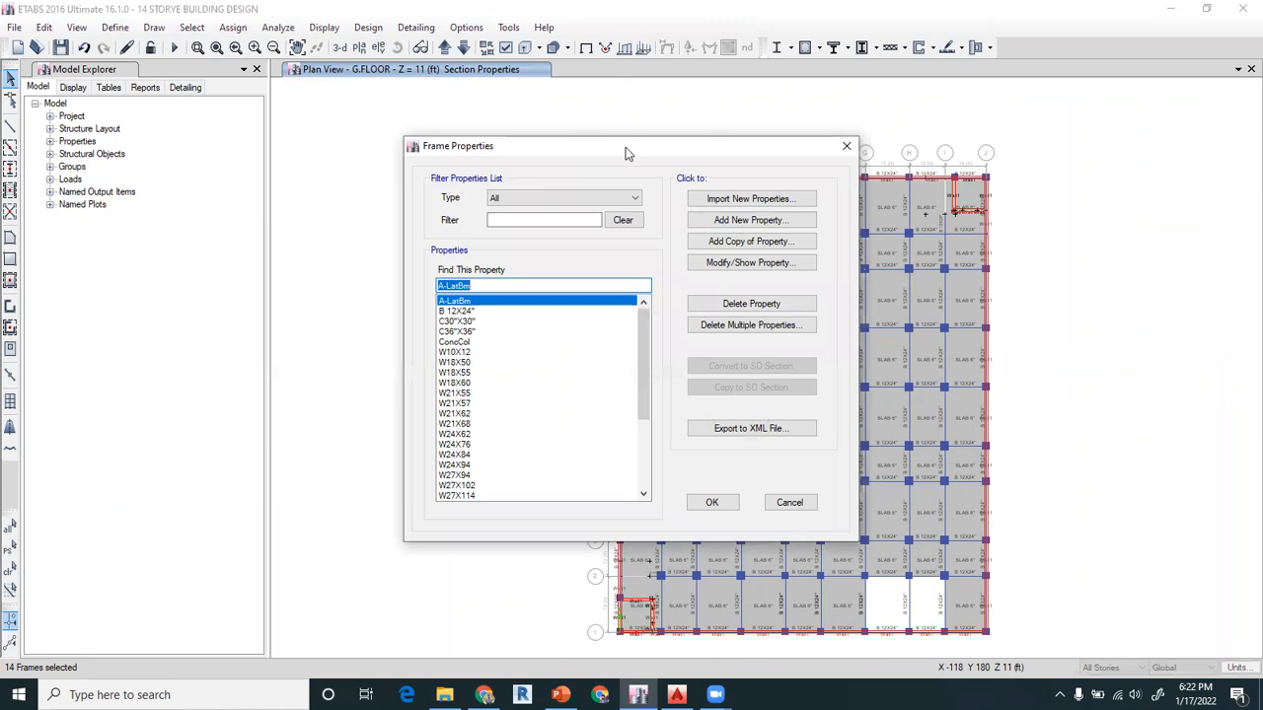
pyautogui.moveTo(626, 147); pyautogui.dragTo(450, 68)
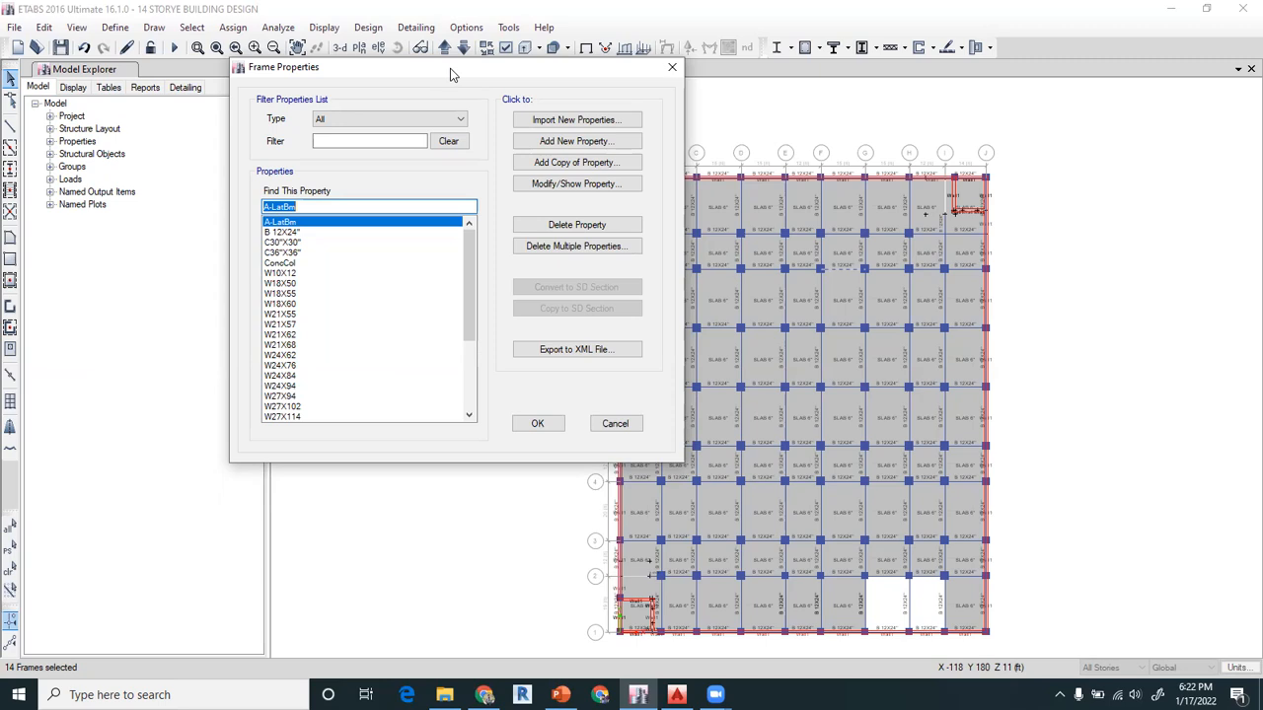
pyautogui.click(672, 69)
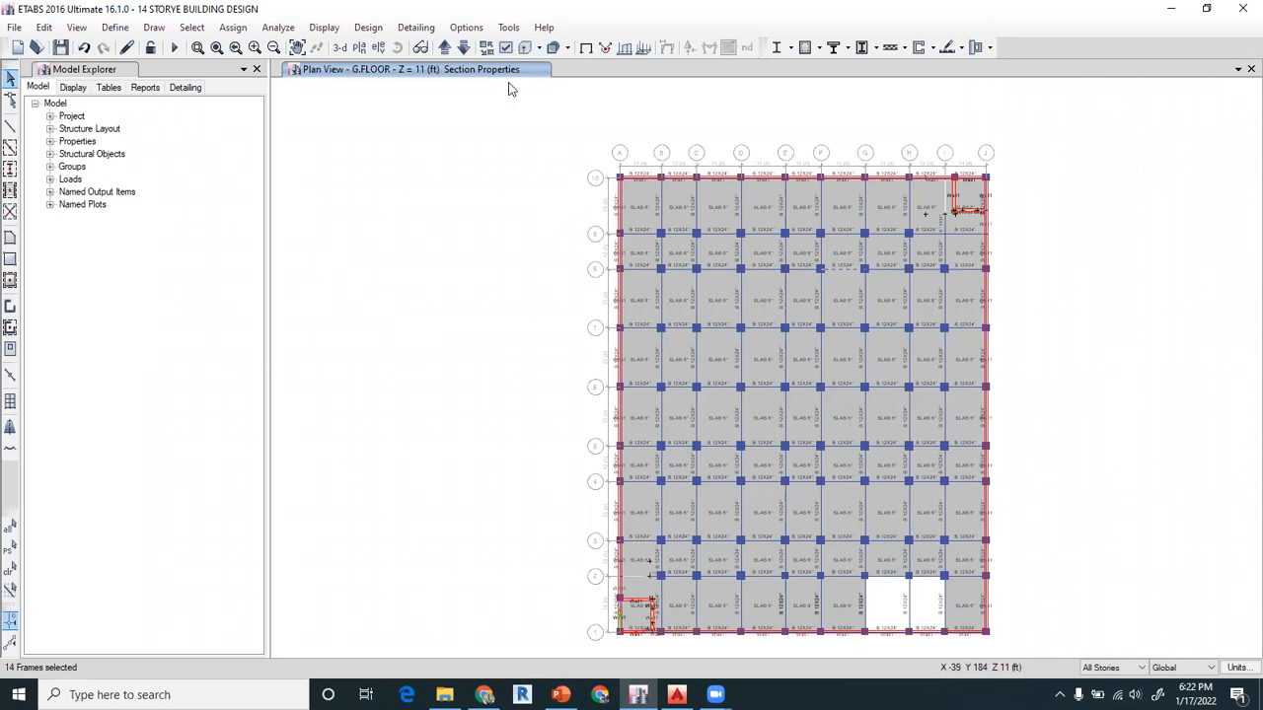
# Hide the columns, beams, braces and floors in the G.FLOOR plan and turn off the shell section labels
pyautogui.click(505, 49)
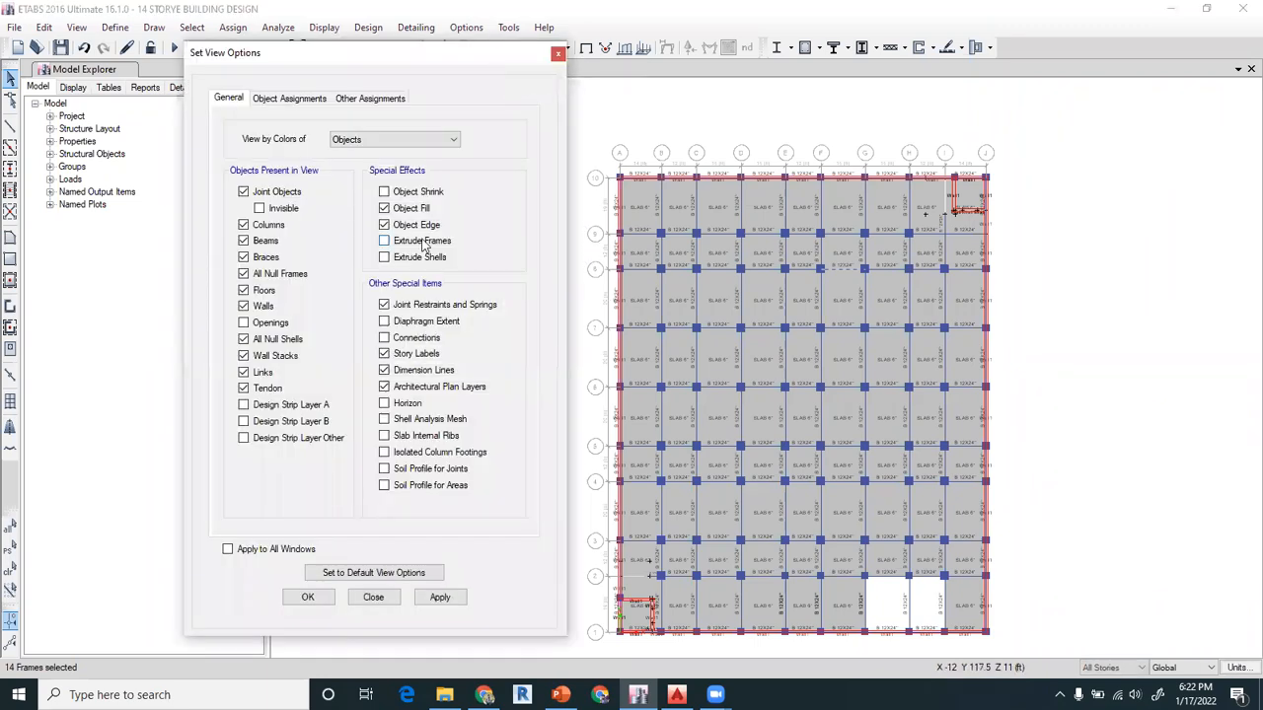
pyautogui.click(296, 99)
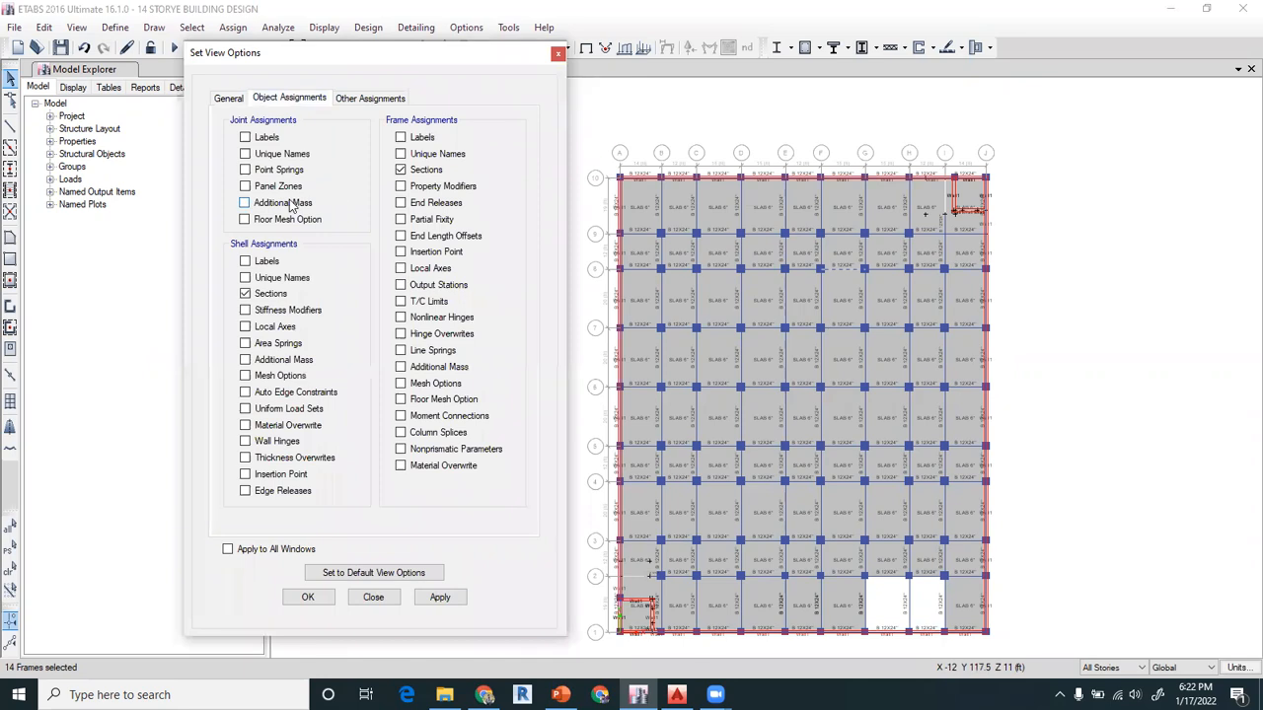
pyautogui.click(259, 301)
pyautogui.click(229, 99)
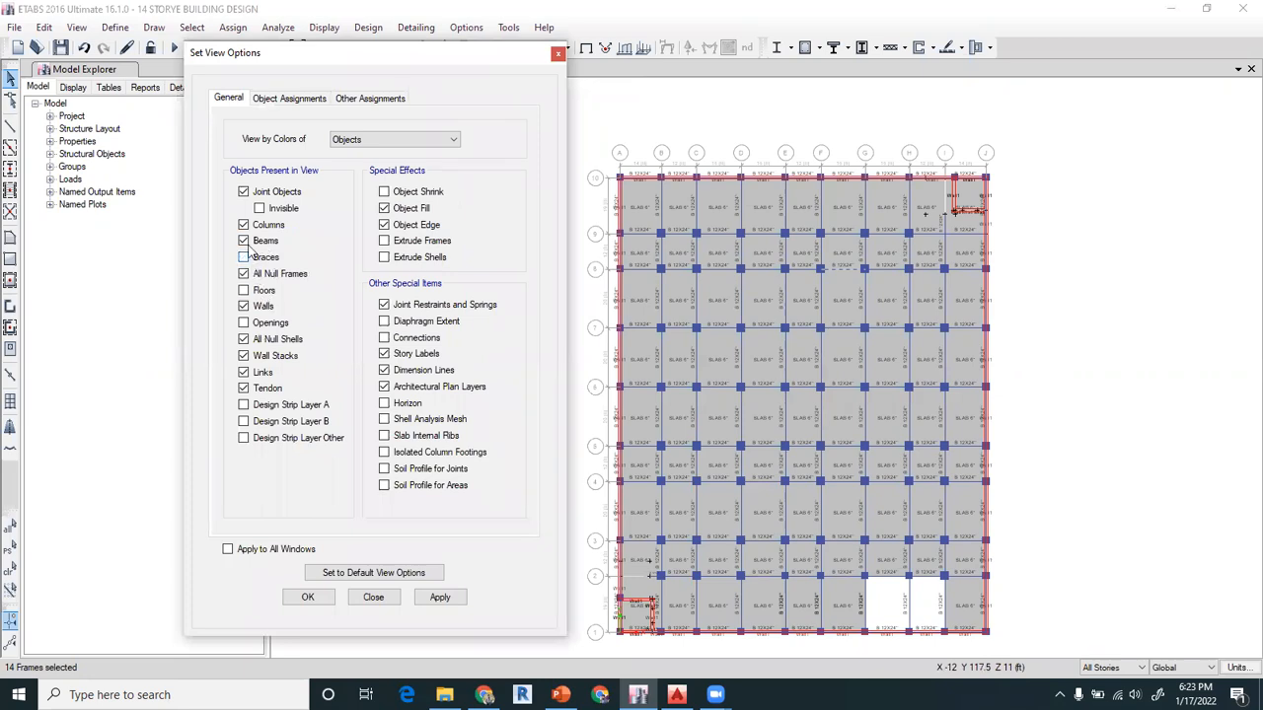
pyautogui.click(308, 598)
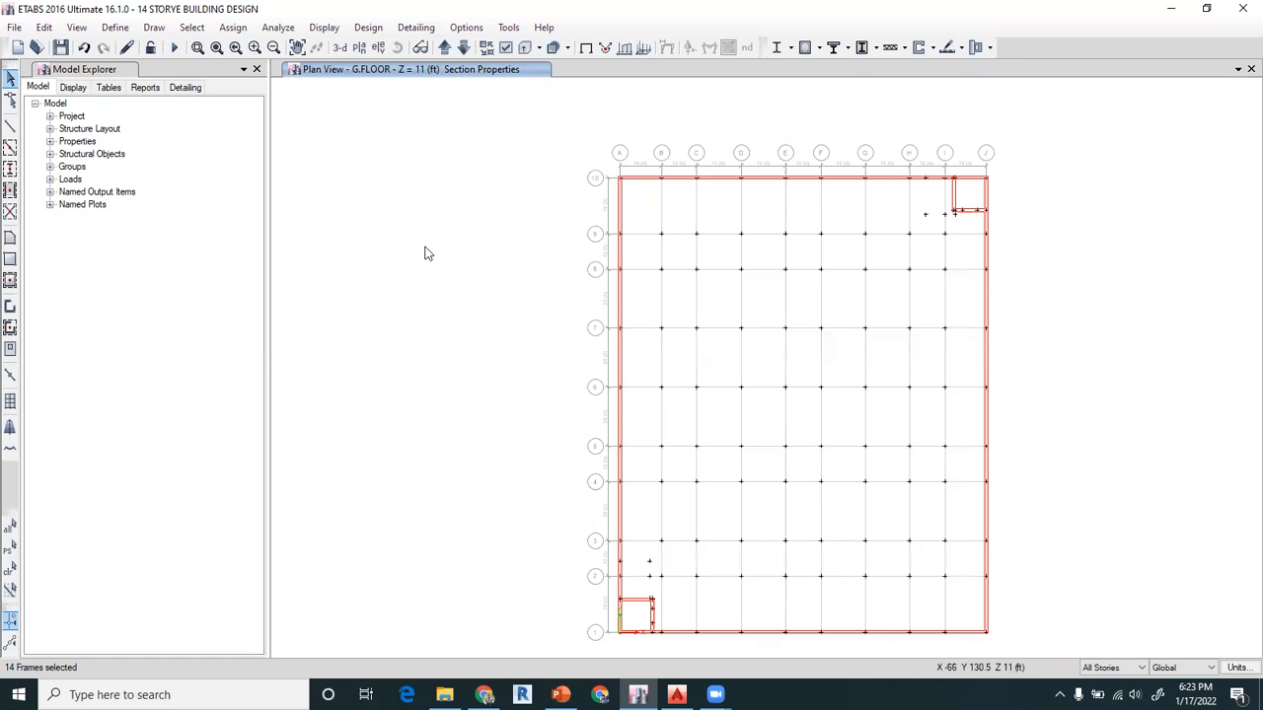
# Check which wall section properties are defined in the model
pyautogui.click(115, 27)
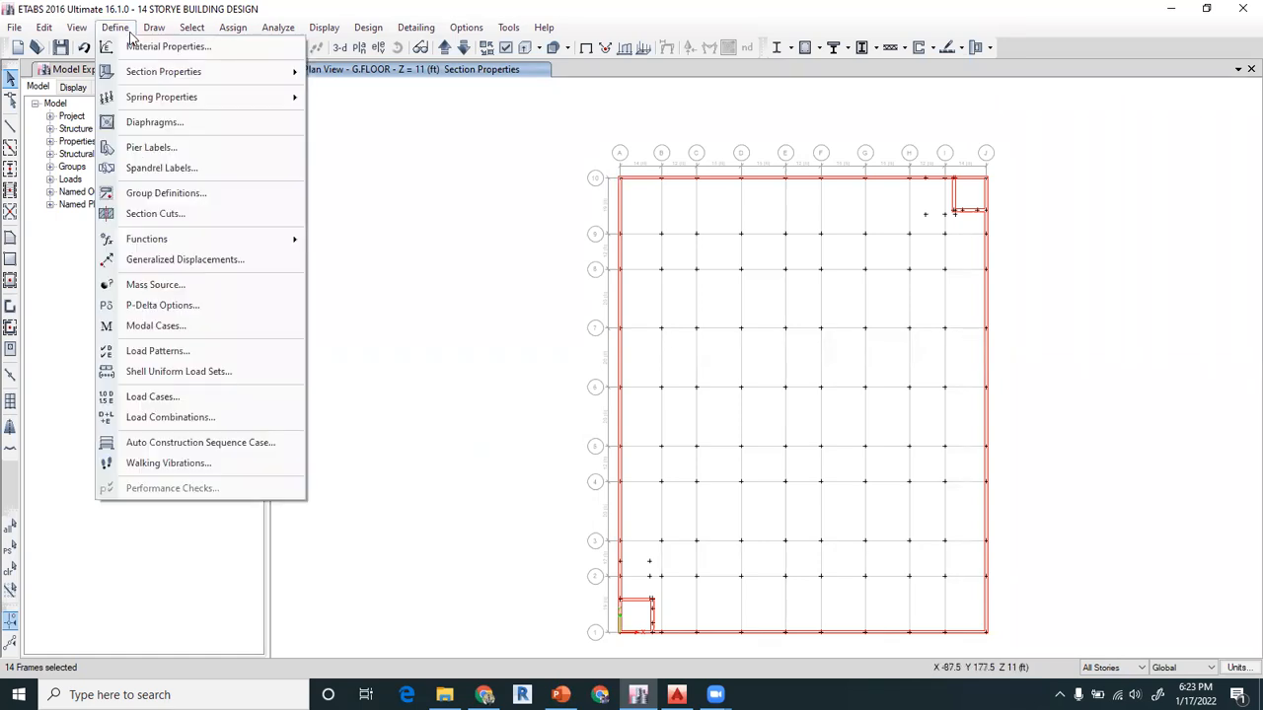
pyautogui.moveTo(163, 74)
pyautogui.click(361, 162)
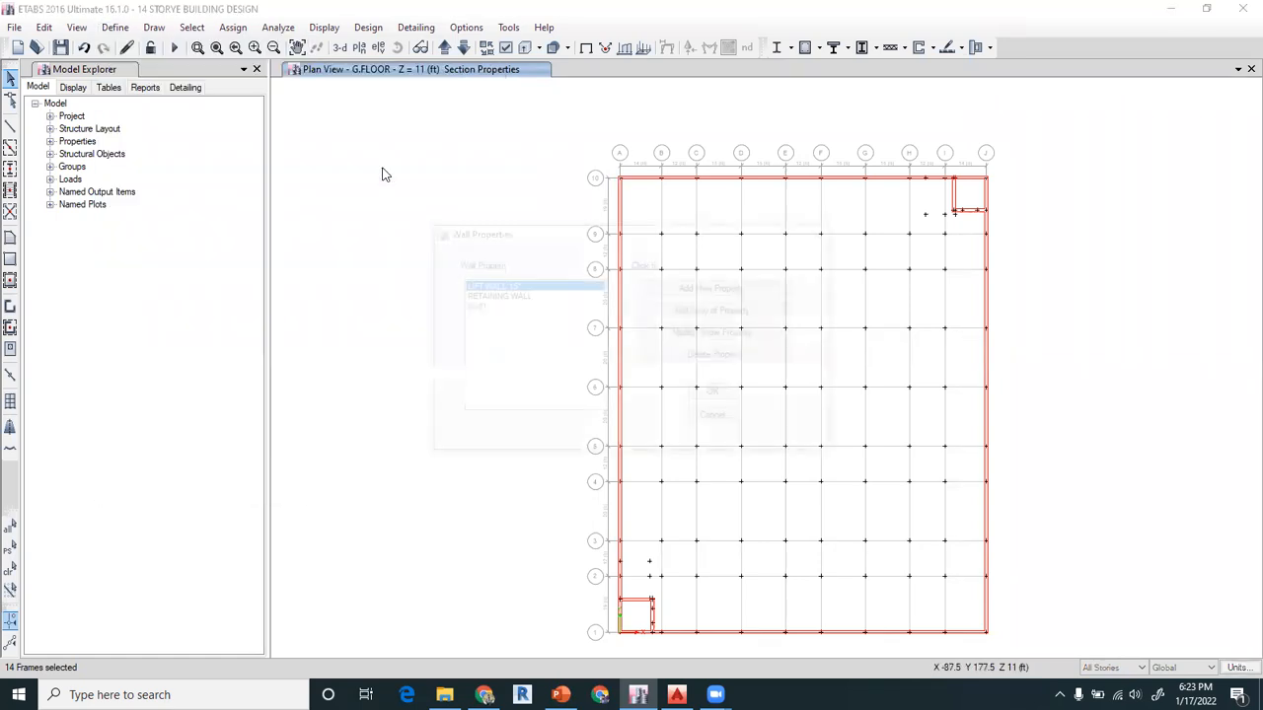
pyautogui.click(715, 420)
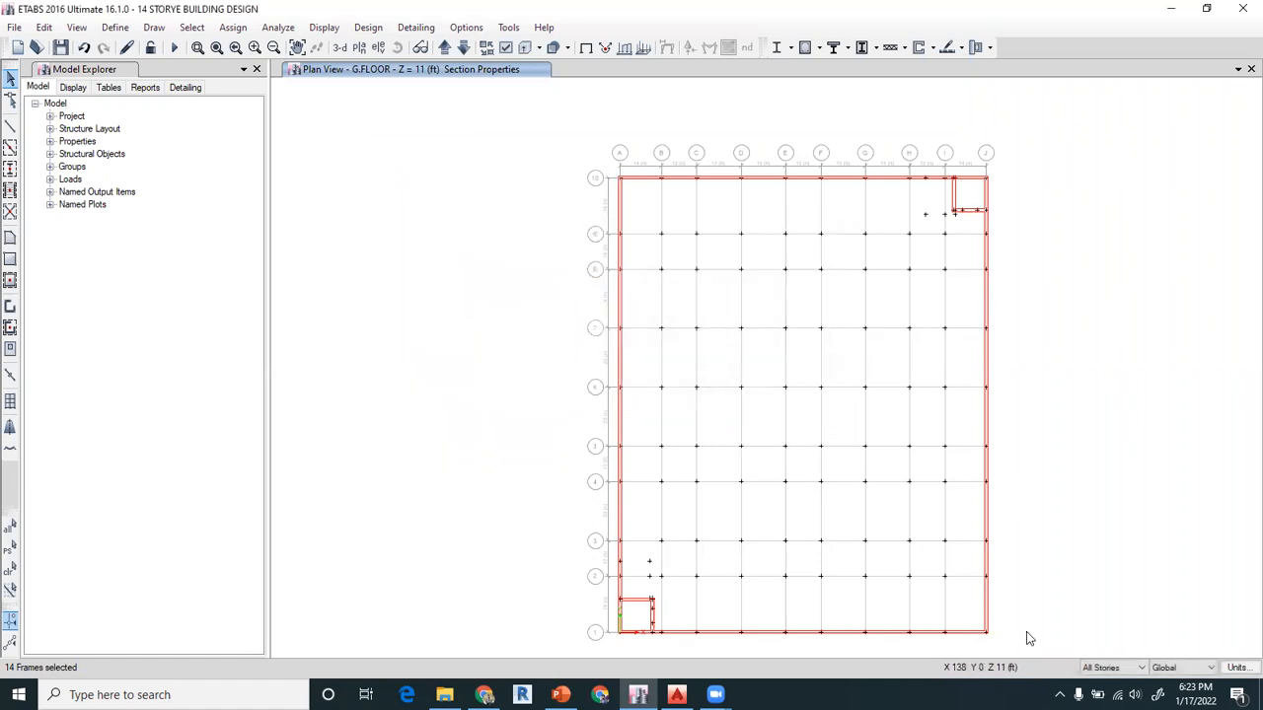
# Assign the LIFT WALL 15" section to the lift walls near grids J-10 and A-1 on all stories
pyautogui.moveTo(948, 174); pyautogui.dragTo(994, 218)
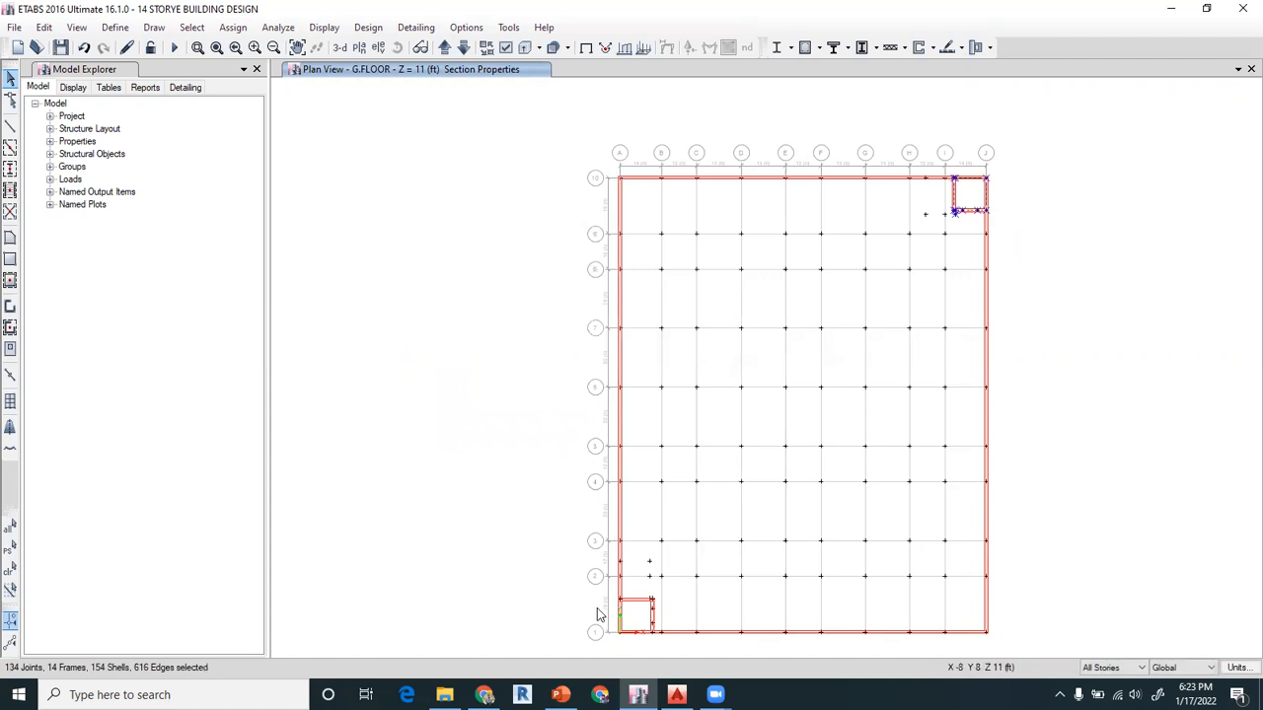
pyautogui.moveTo(611, 596); pyautogui.dragTo(657, 645)
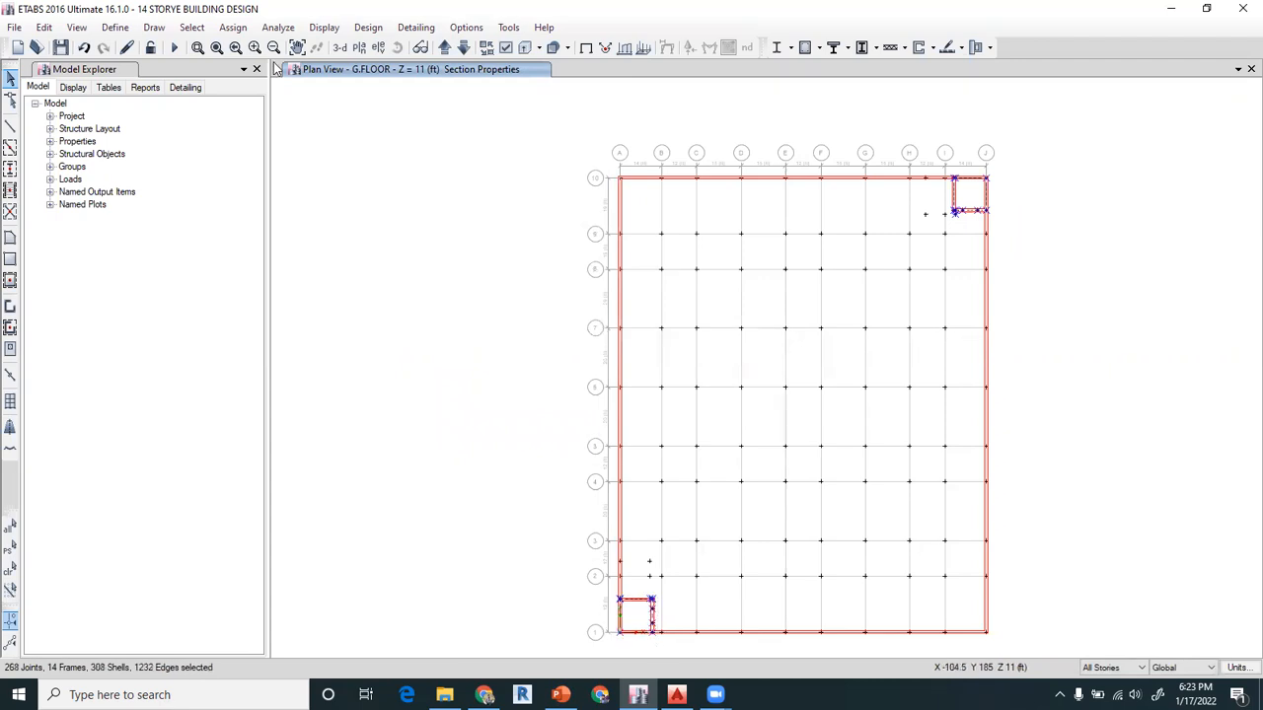
pyautogui.click(233, 27)
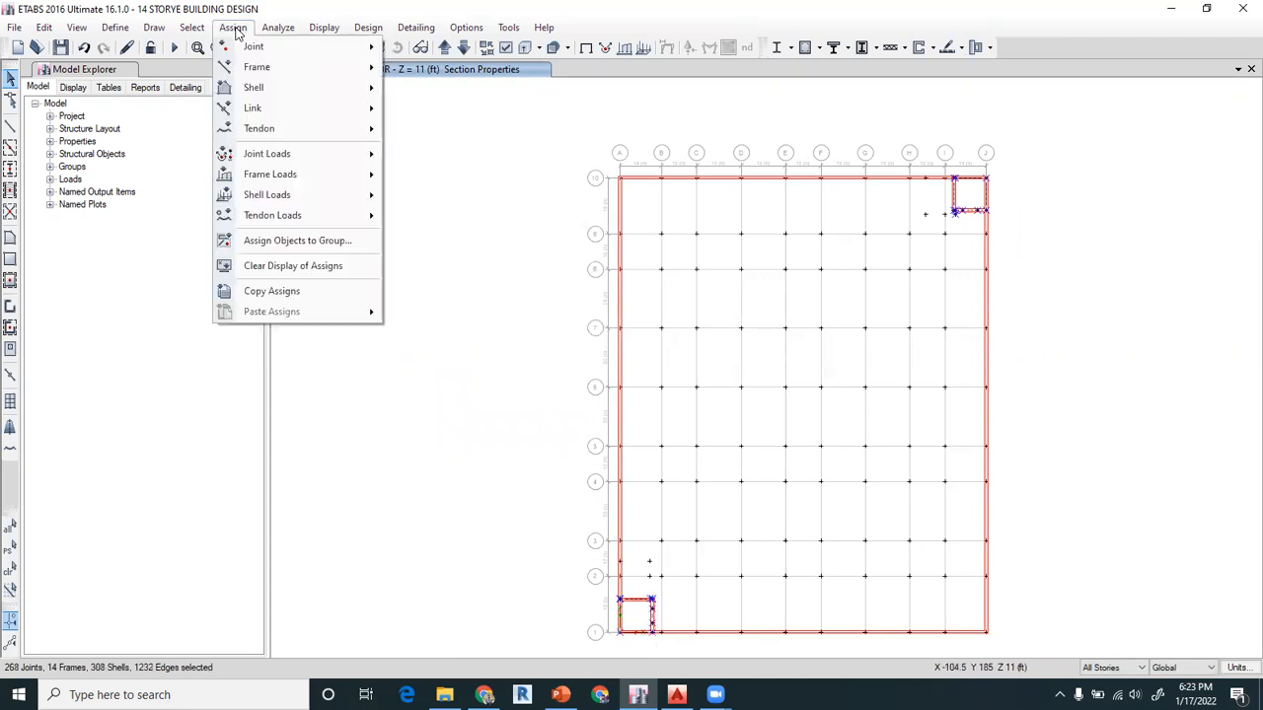
pyautogui.moveTo(277, 87)
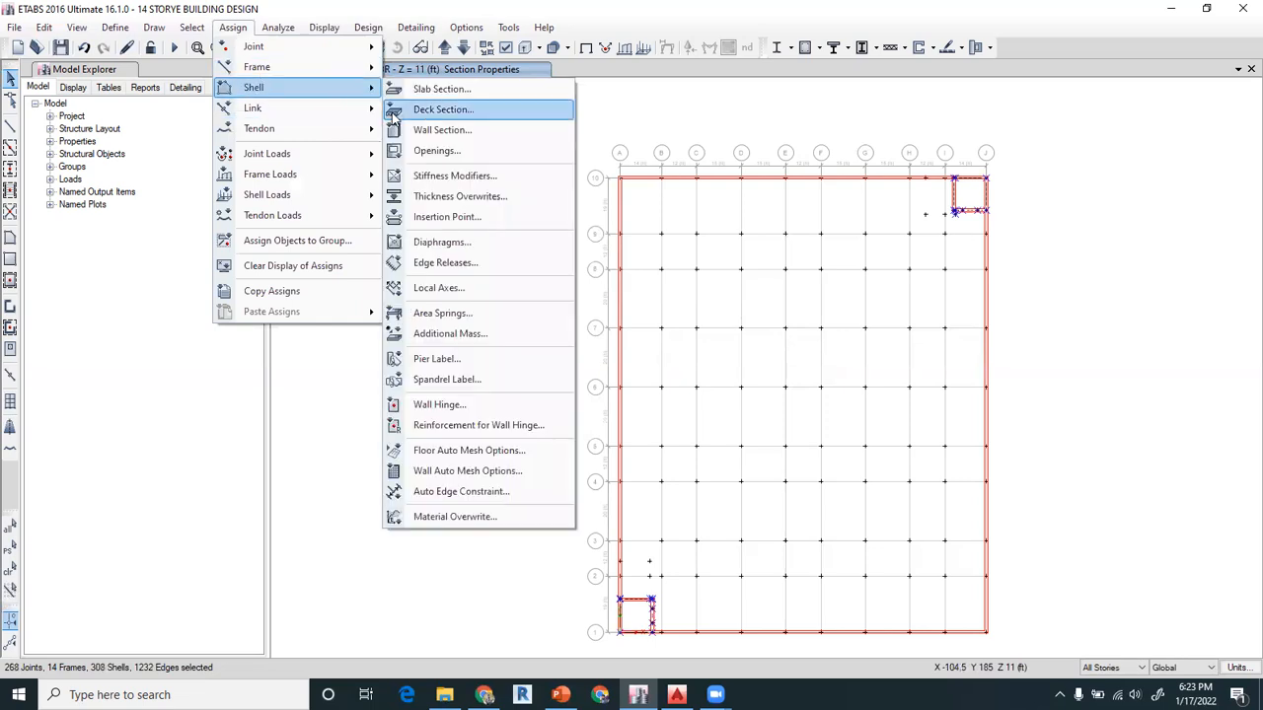
pyautogui.click(427, 132)
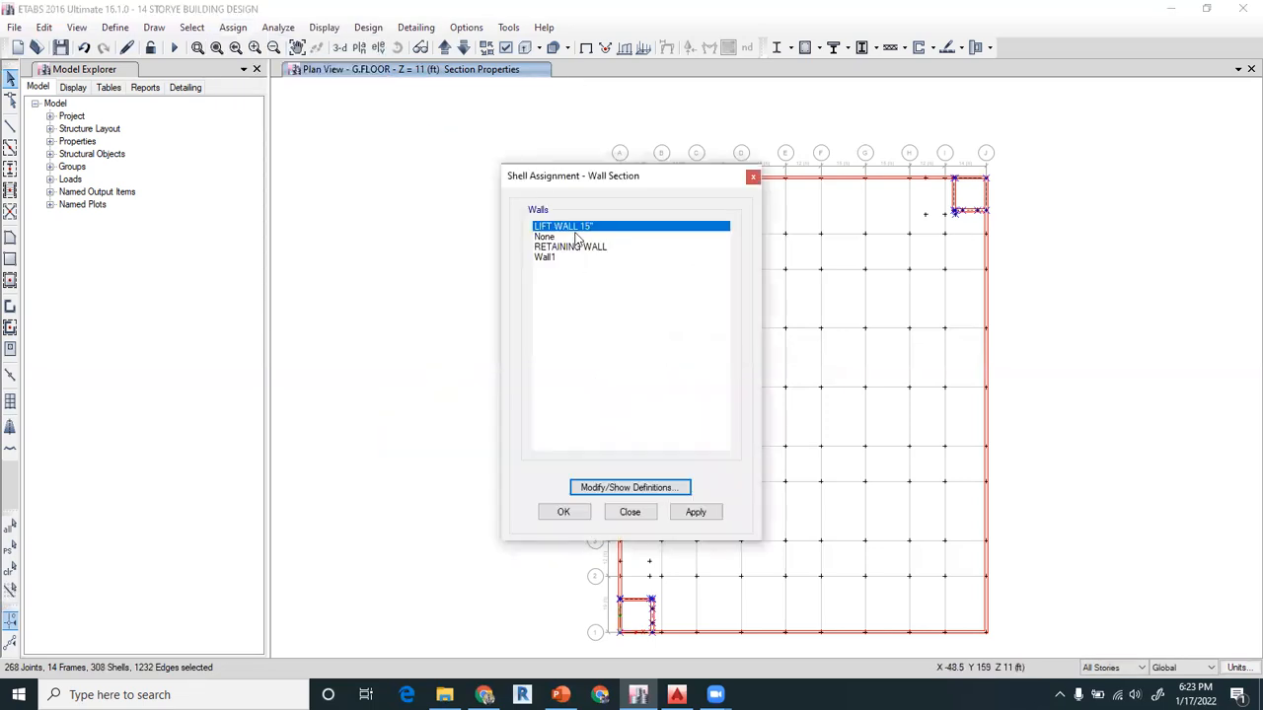
pyautogui.click(698, 512)
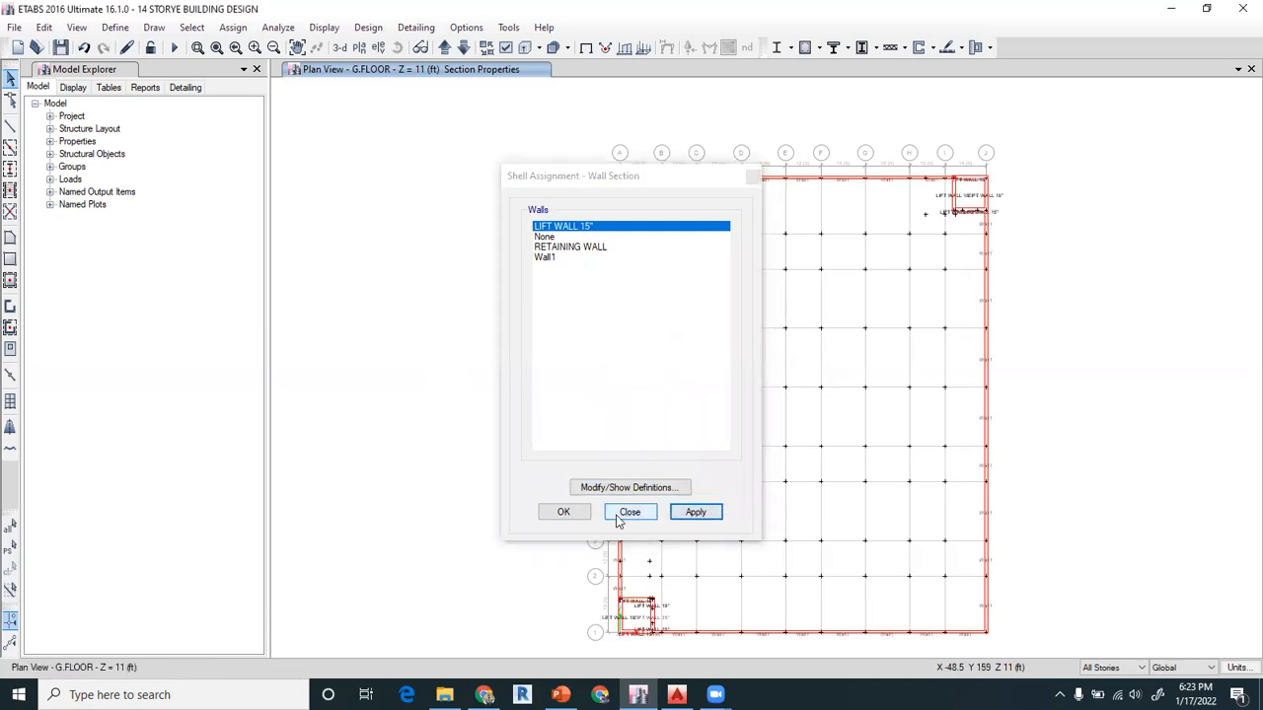
pyautogui.click(564, 513)
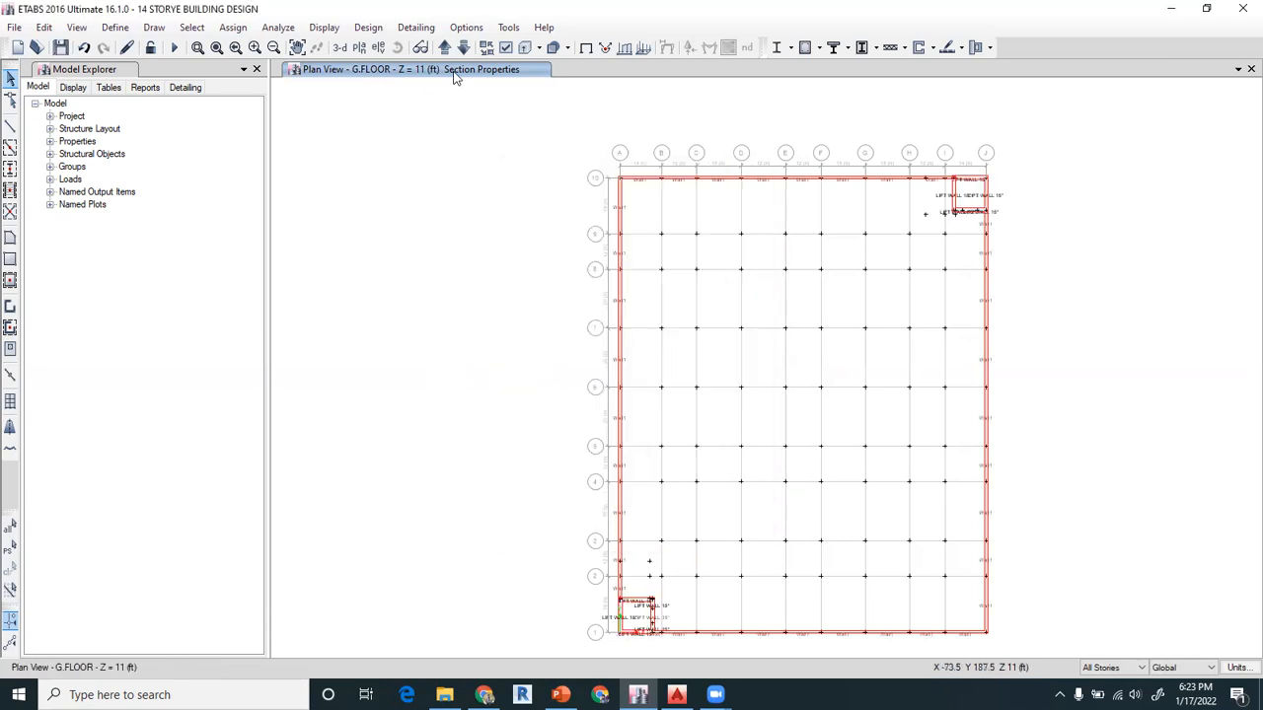
# Check the wall section labels up close along the perimeter and around both lift cores in the G.FLOOR plan
pyautogui.click(197, 48)
pyautogui.moveTo(538, 156); pyautogui.dragTo(1065, 223)
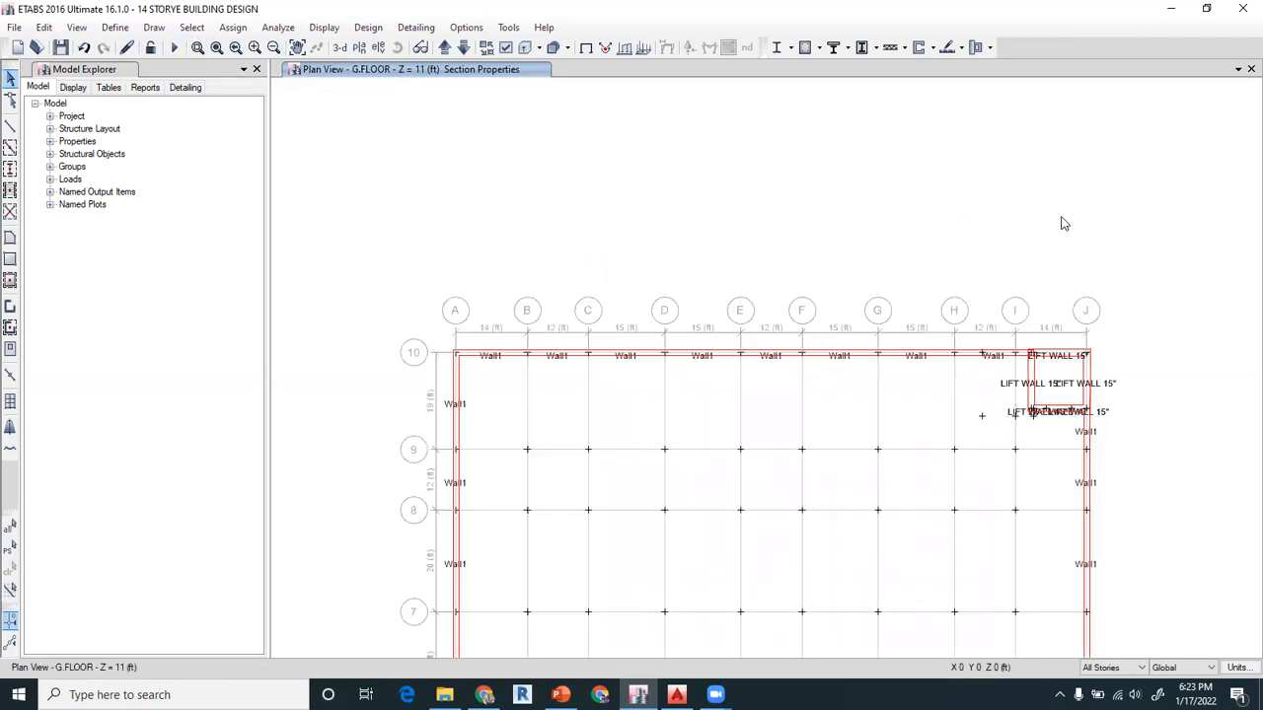
pyautogui.click(297, 48)
pyautogui.moveTo(706, 375); pyautogui.dragTo(635, 226)
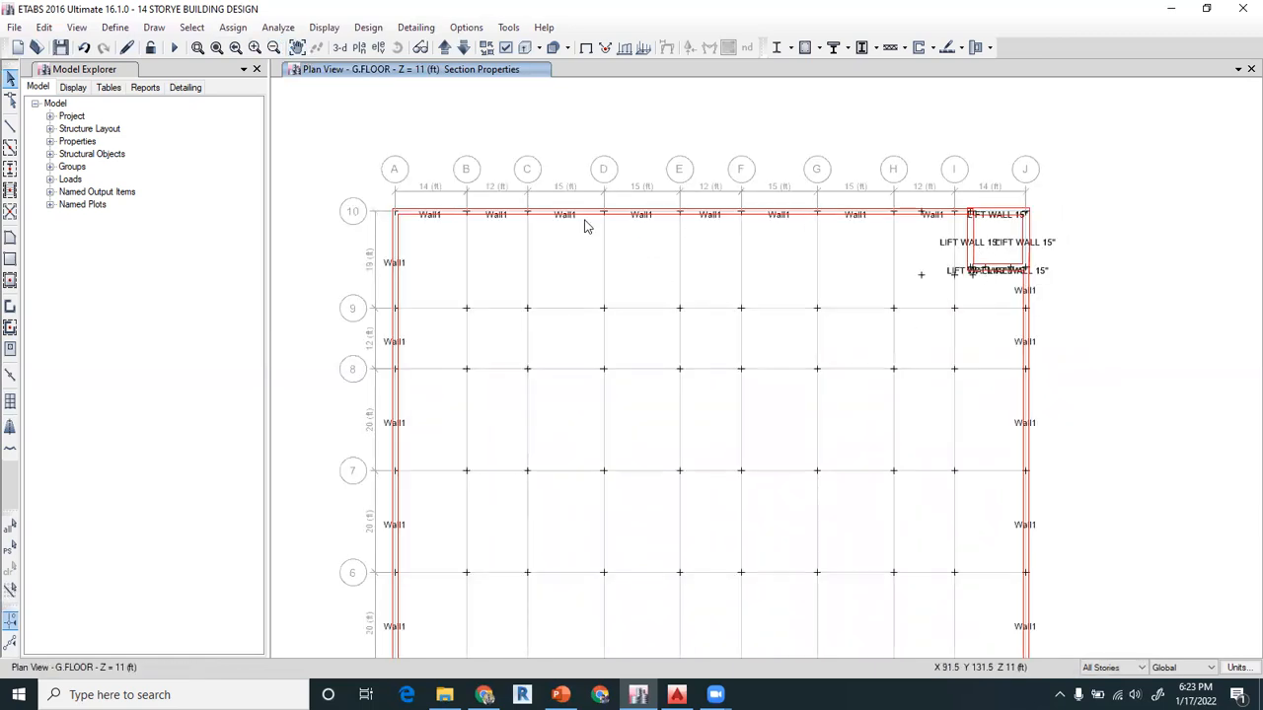
pyautogui.click(297, 48)
pyautogui.moveTo(440, 446); pyautogui.dragTo(467, 88)
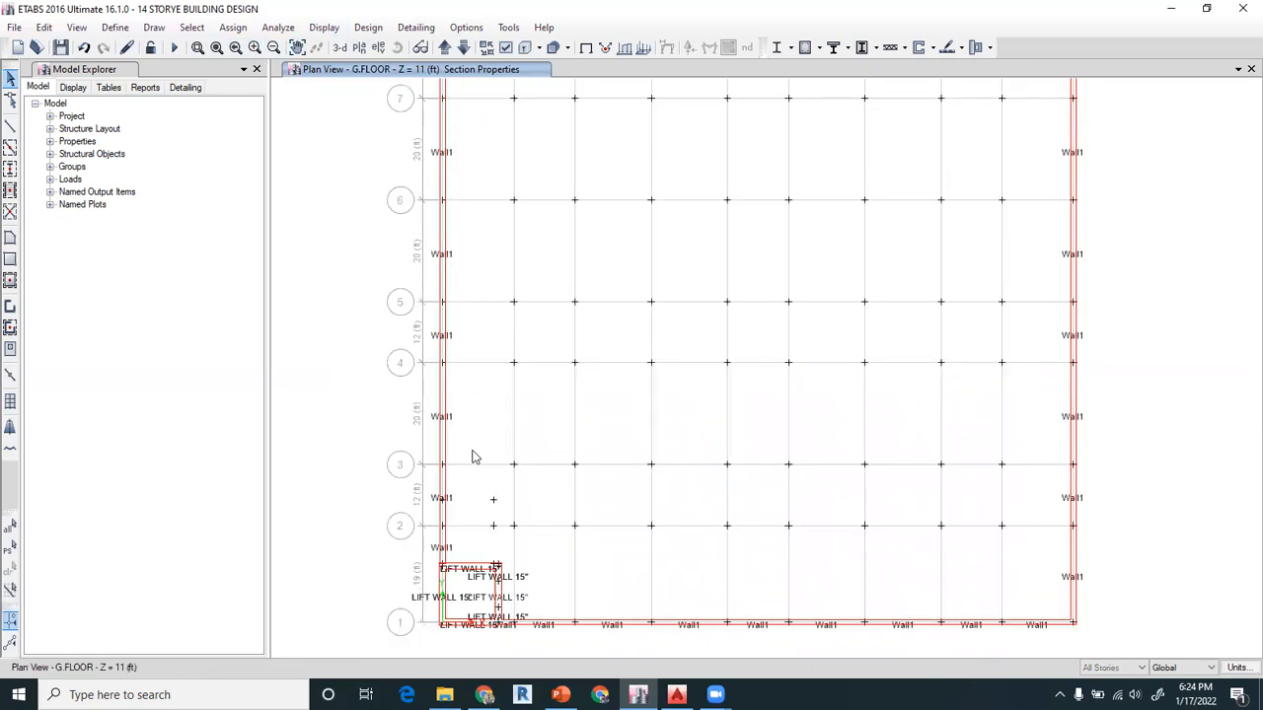
# Select all walls that have the LIFT WALL 15" section property
pyautogui.click(192, 27)
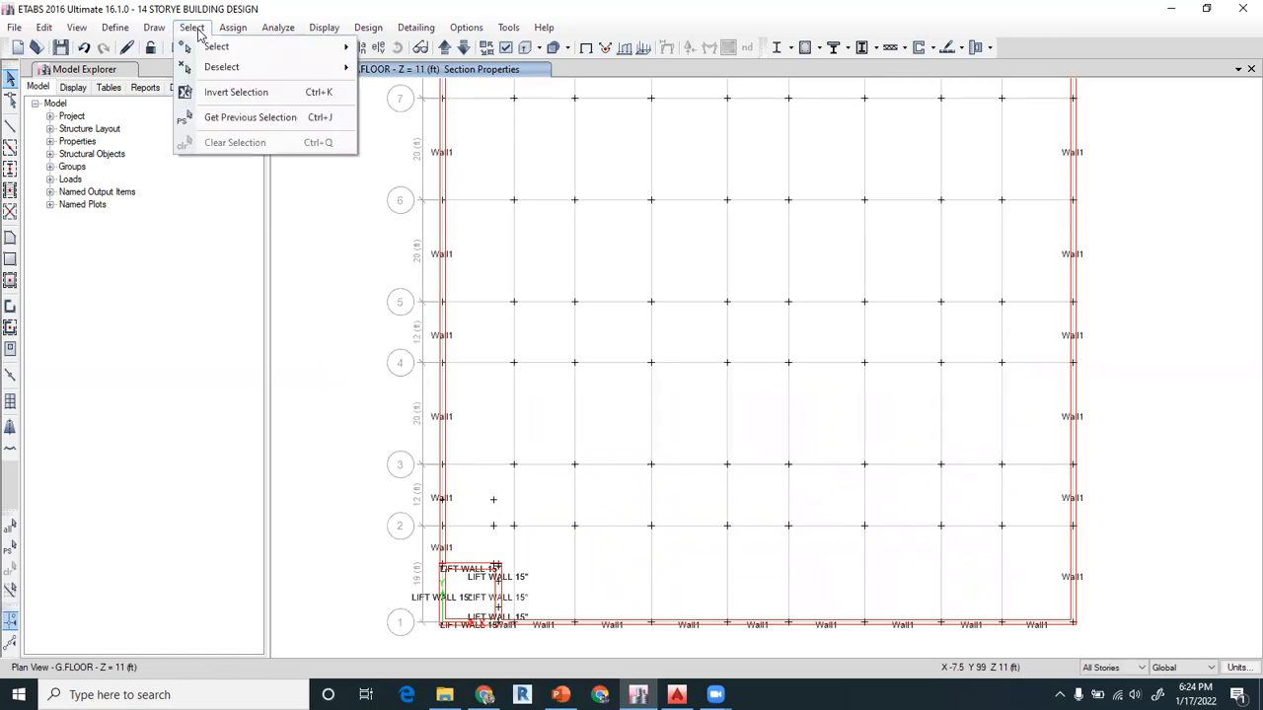
pyautogui.moveTo(237, 48)
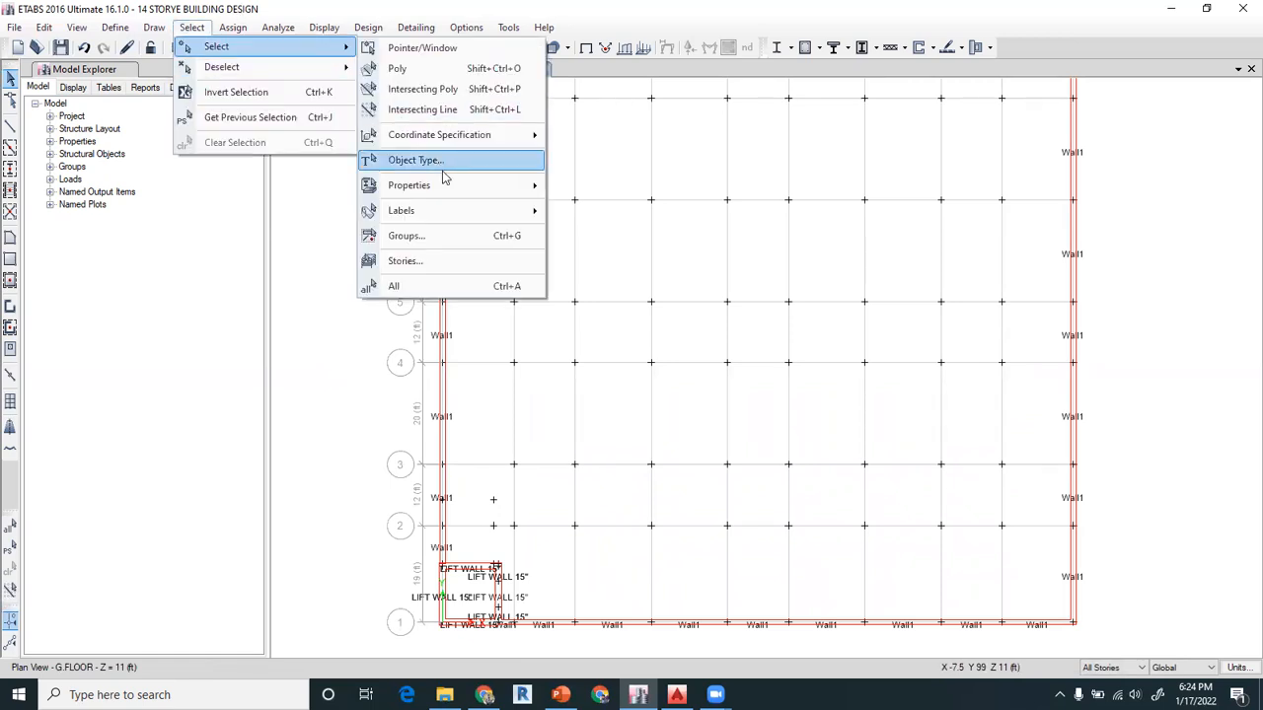
pyautogui.moveTo(450, 188)
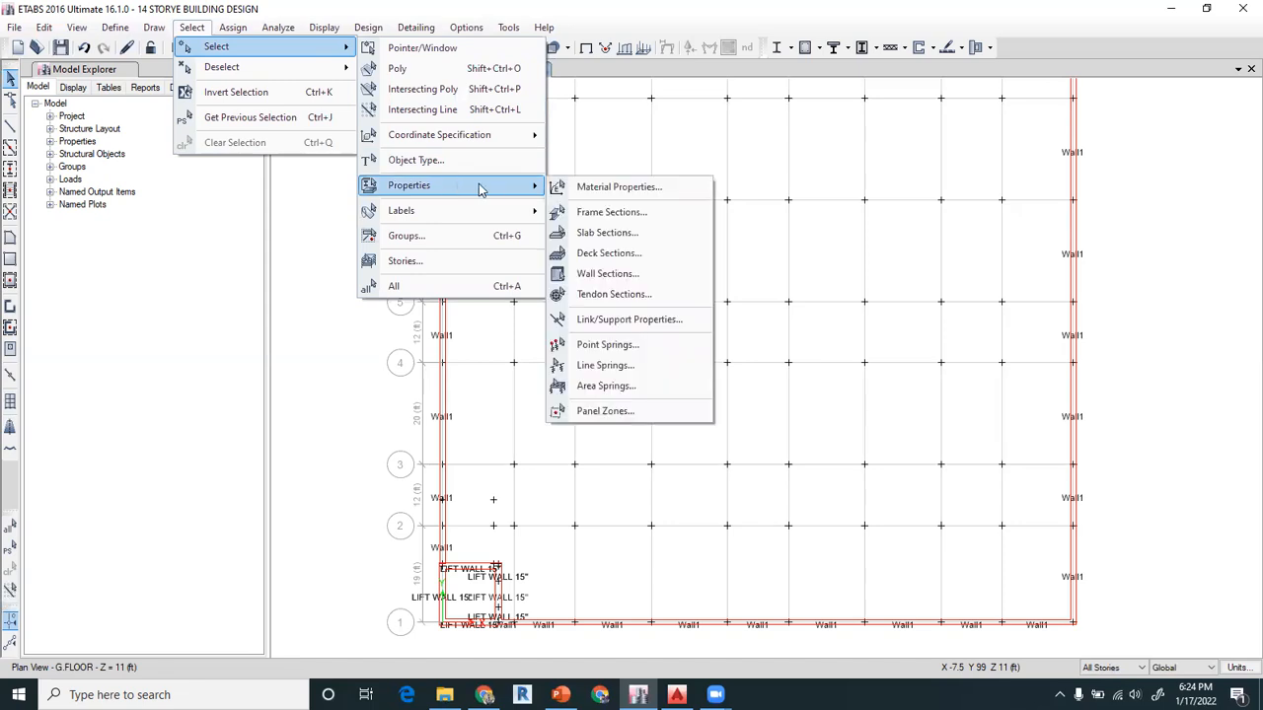
pyautogui.click(611, 274)
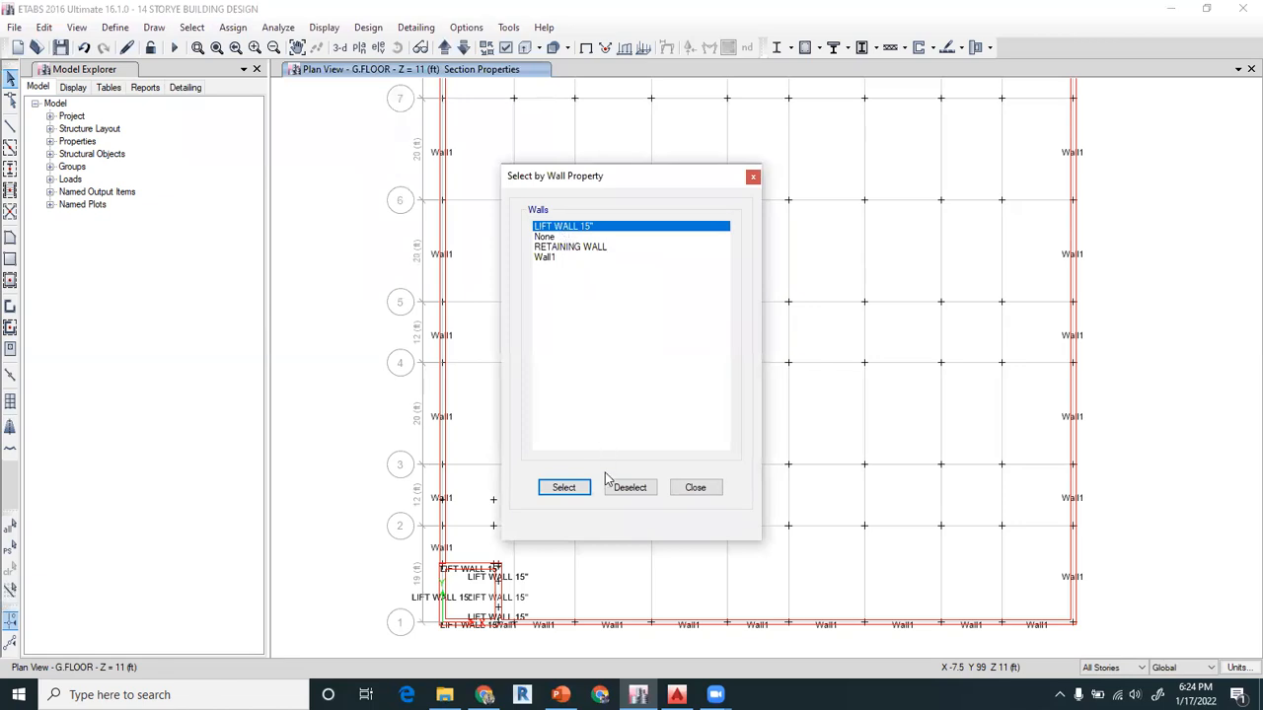
pyautogui.click(558, 488)
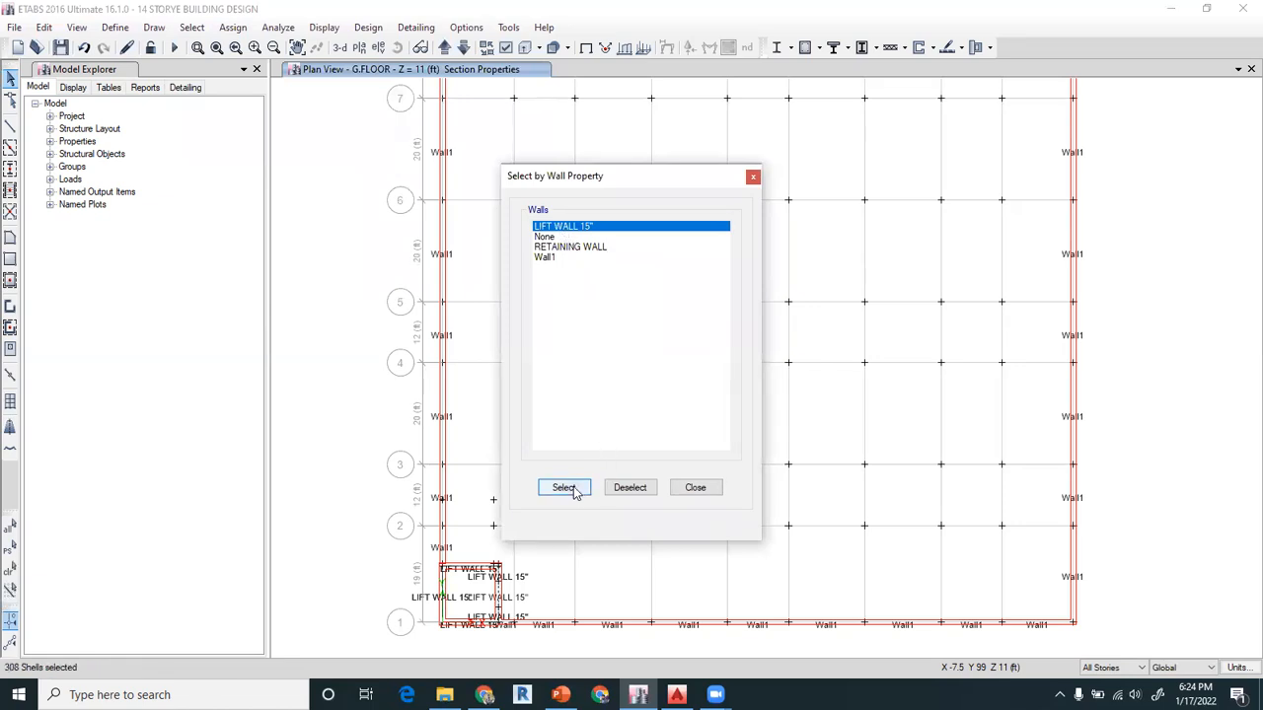
pyautogui.click(695, 489)
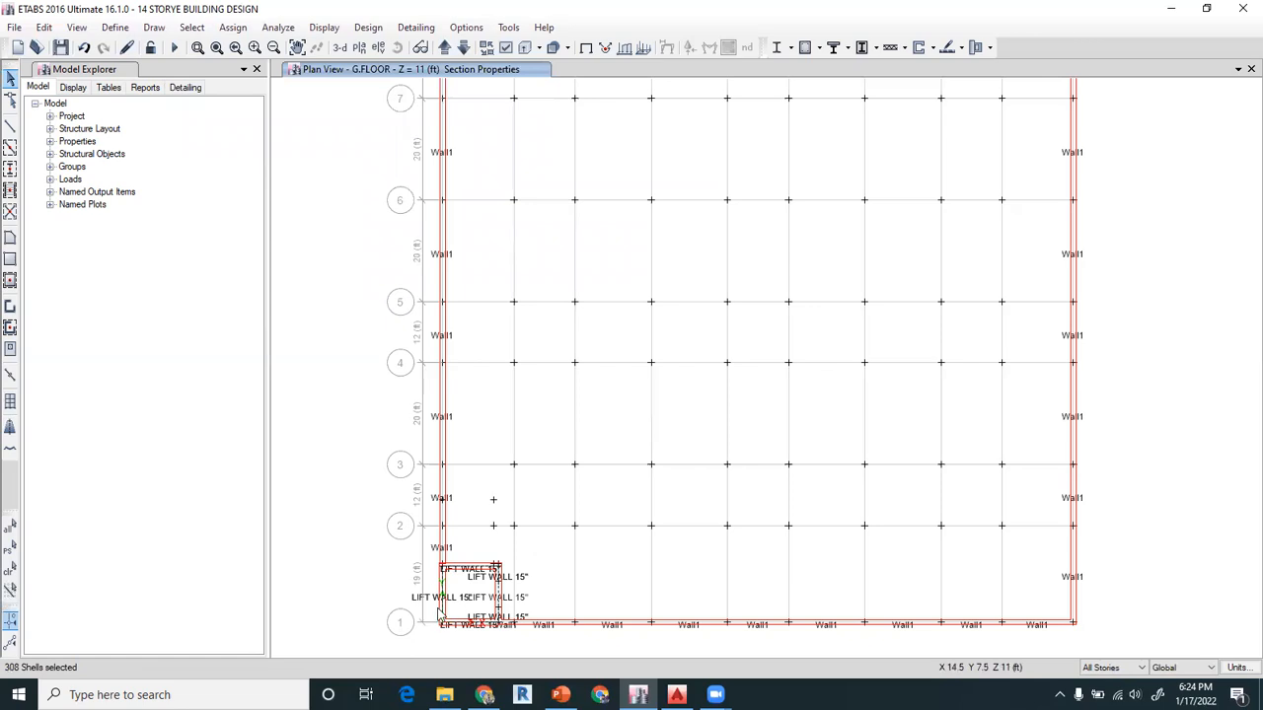
# Make the selected lift walls invisible so that only the perimeter walls stay displayed
pyautogui.click(506, 47)
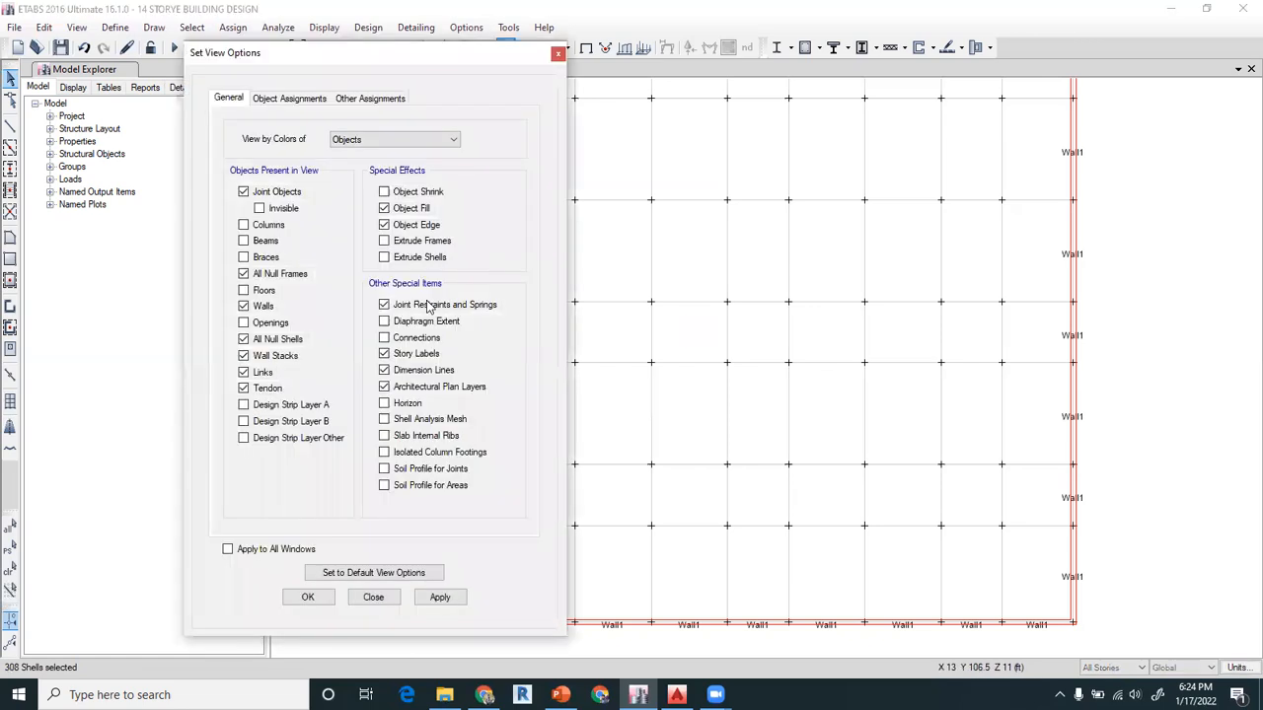
pyautogui.click(559, 54)
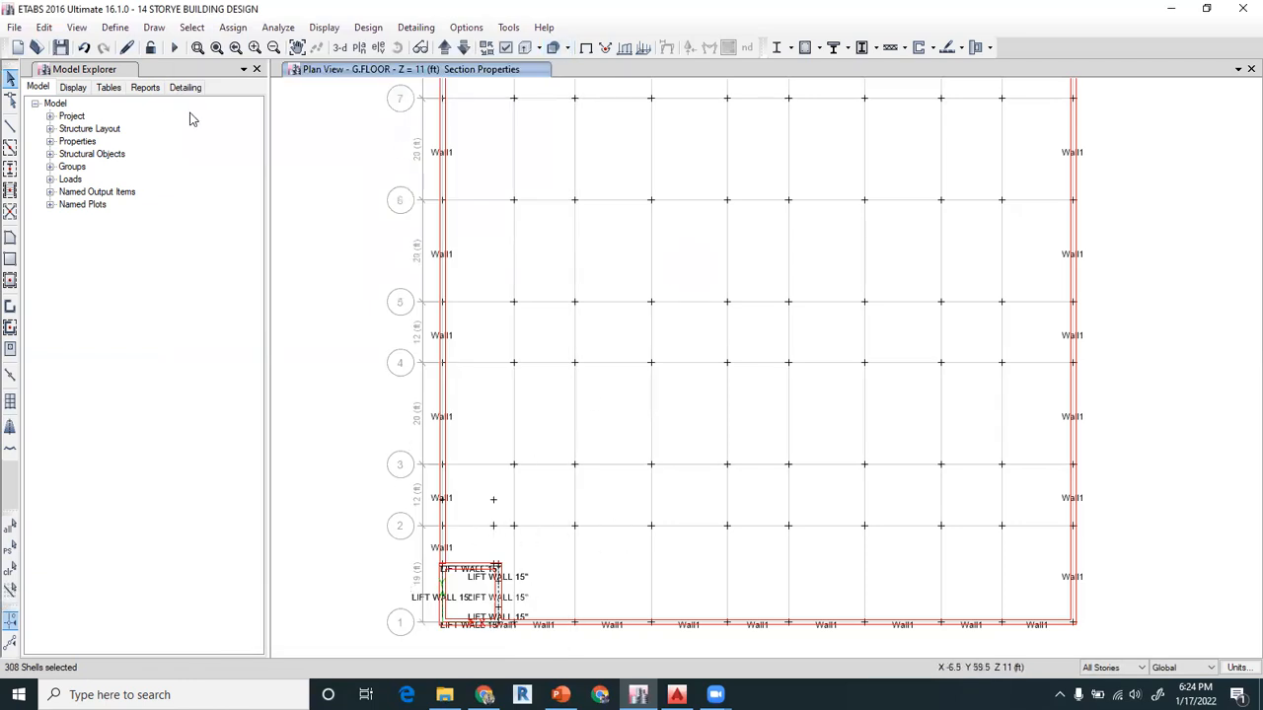
pyautogui.click(76, 29)
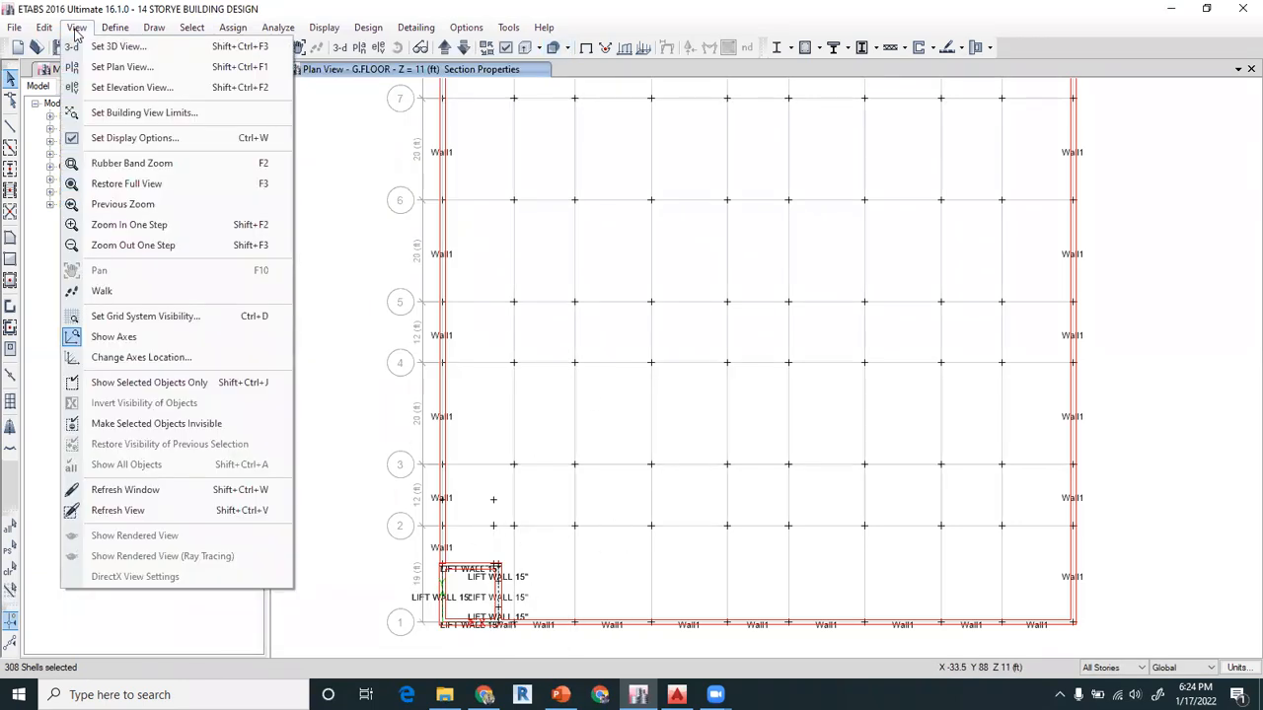
pyautogui.click(145, 426)
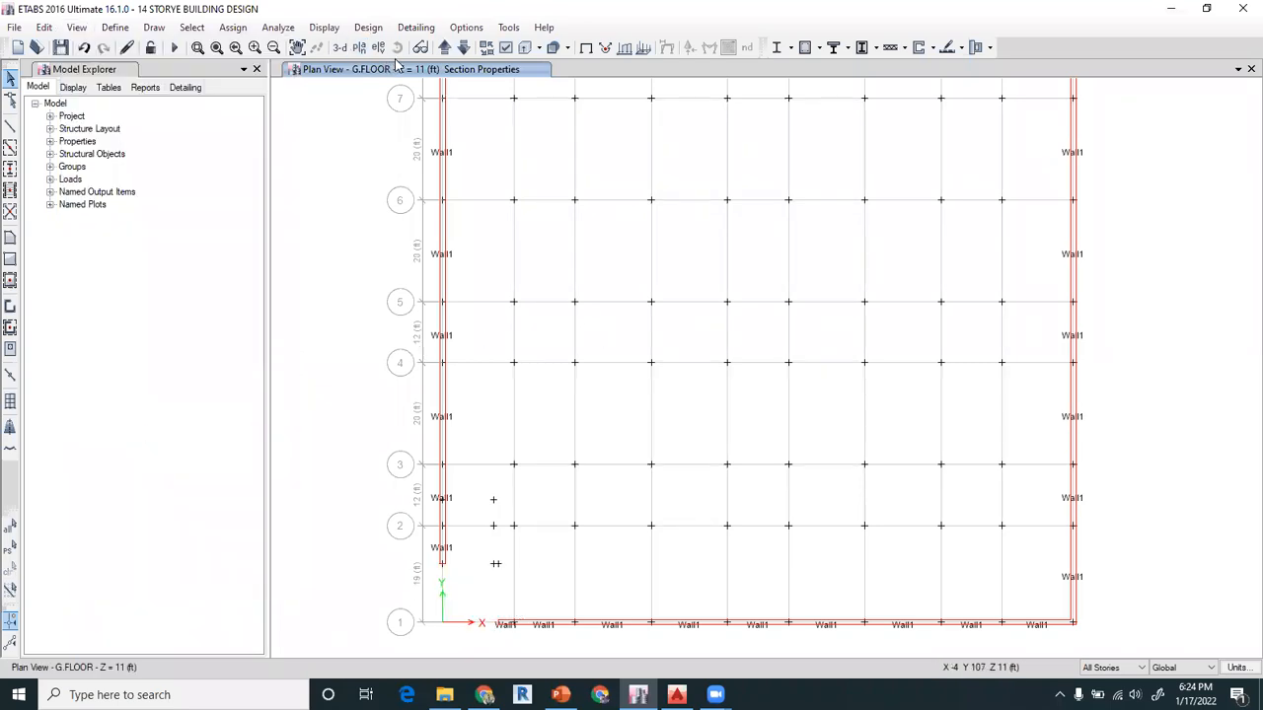
# Select all the displayed perimeter walls in the G.FLOOR plan and assign them the RETAINING WALL section
pyautogui.click(299, 51)
pyautogui.moveTo(783, 155); pyautogui.dragTo(779, 507)
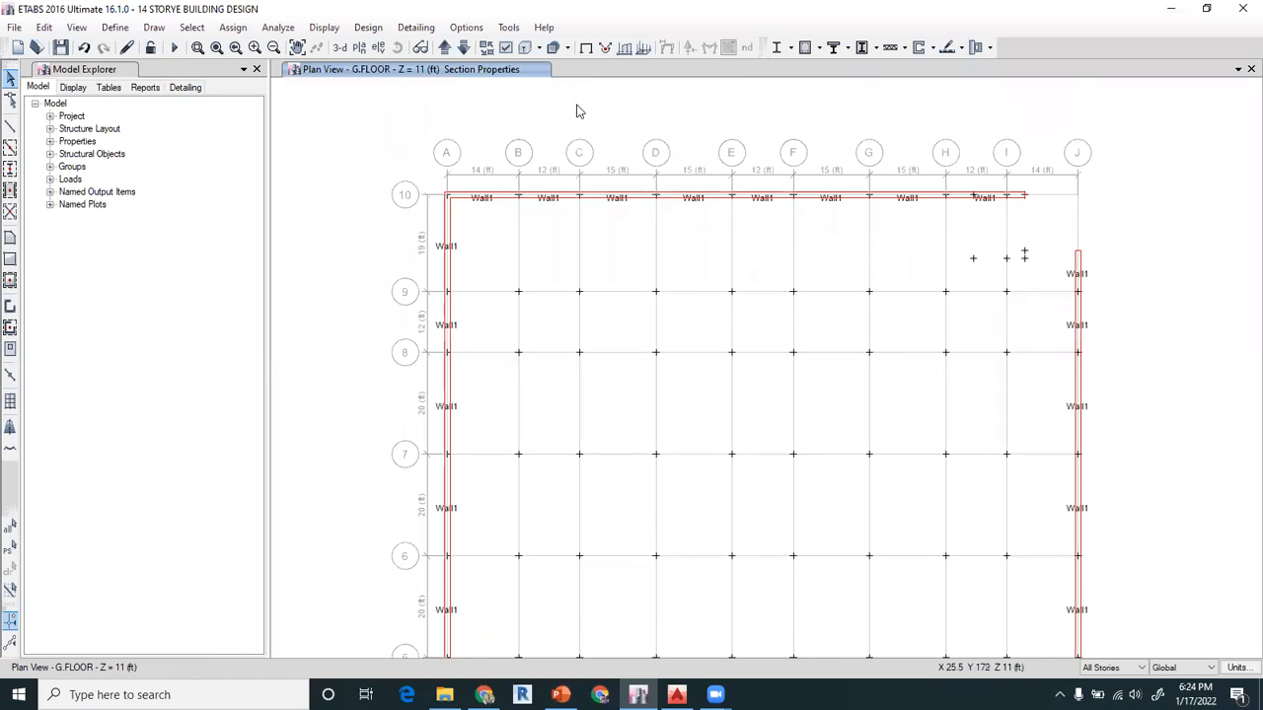
pyautogui.scroll(-3, 577, 110)
pyautogui.moveTo(470, 122); pyautogui.dragTo(867, 588)
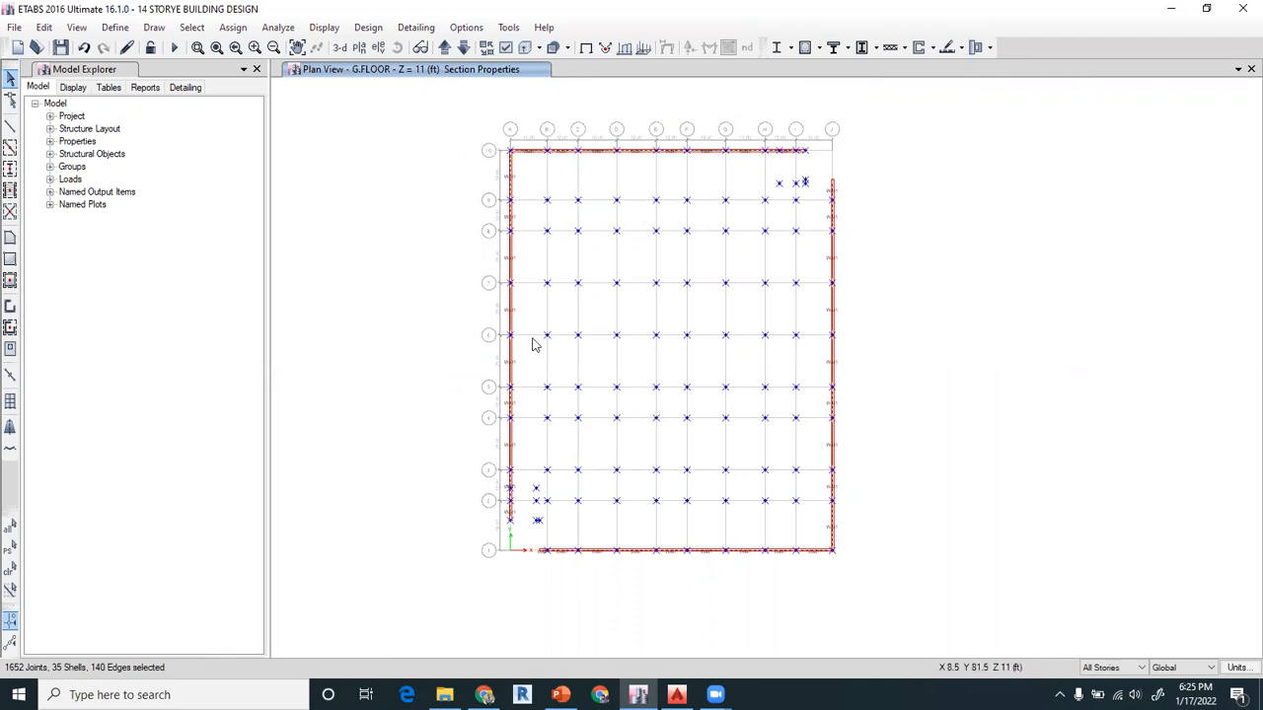
pyautogui.click(192, 28)
pyautogui.moveTo(233, 28)
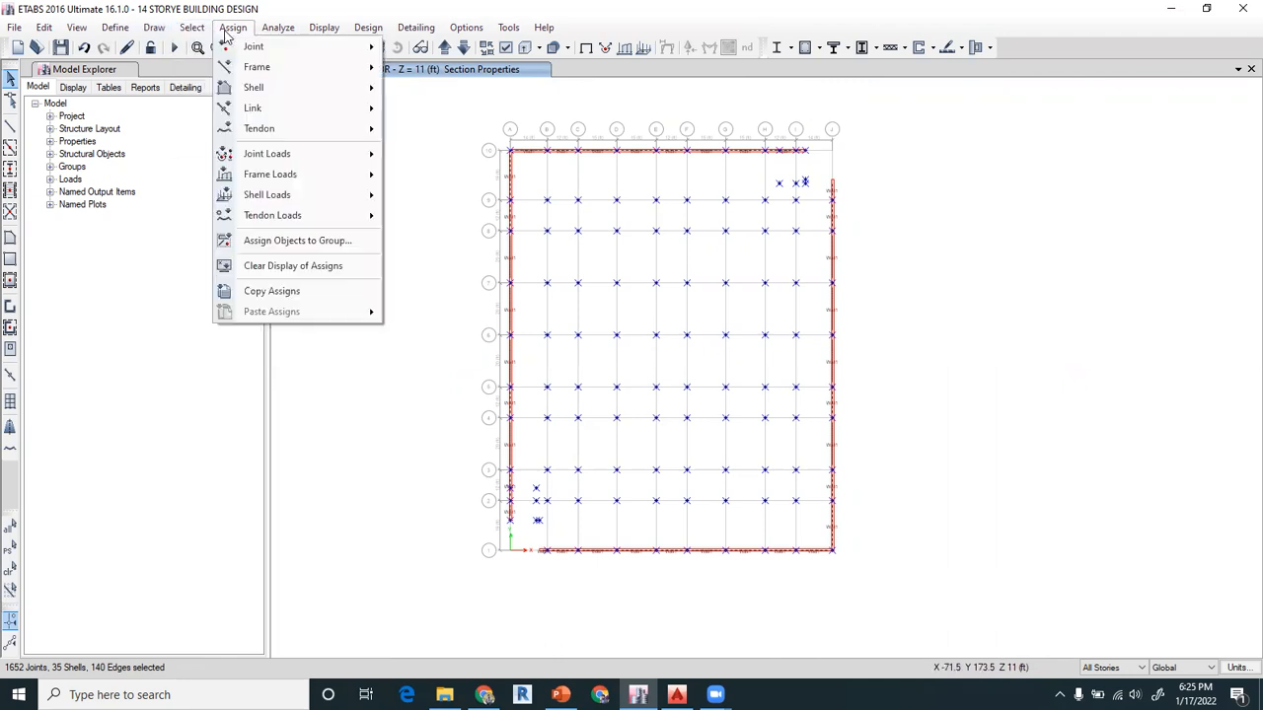
pyautogui.moveTo(305, 89)
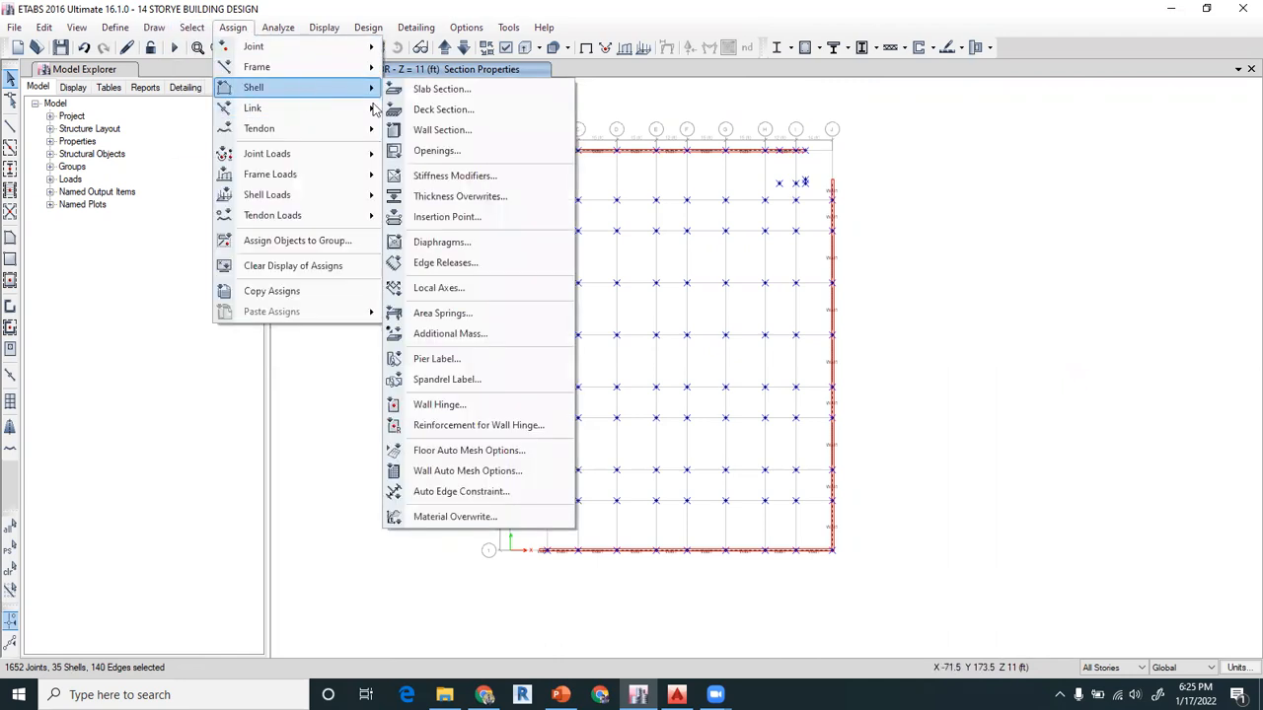
pyautogui.click(431, 131)
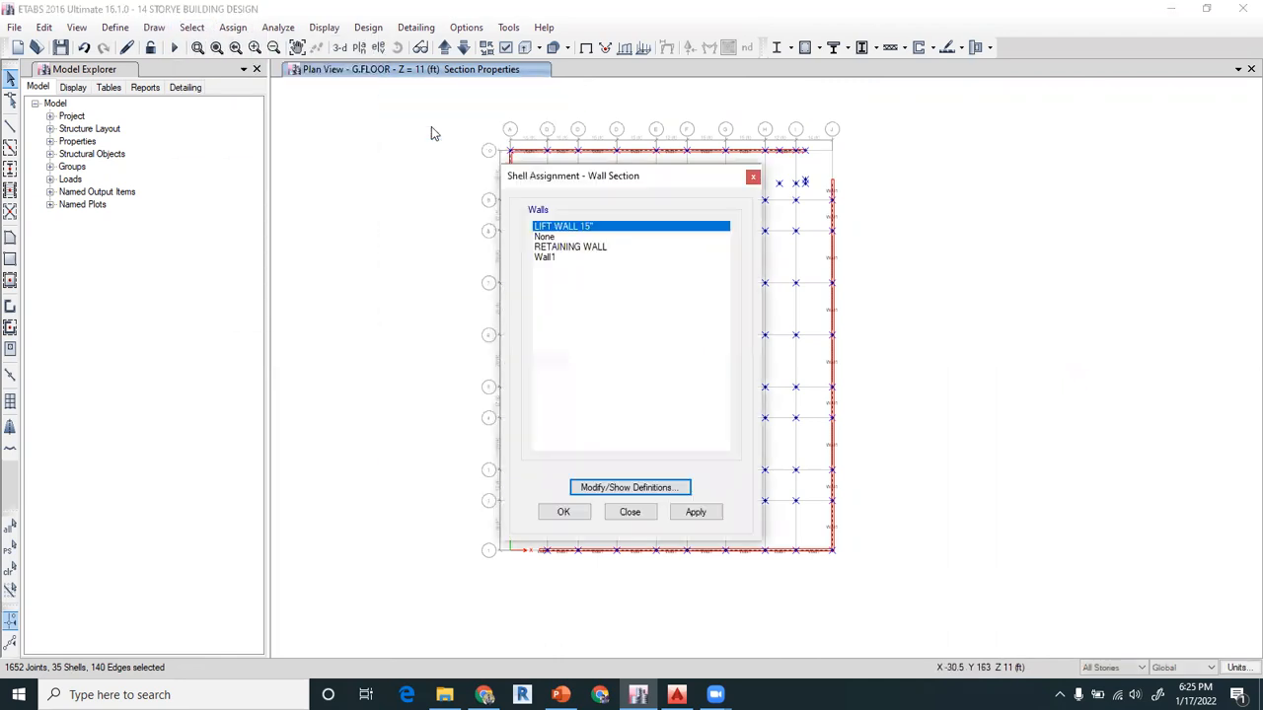
pyautogui.click(584, 248)
pyautogui.click(697, 511)
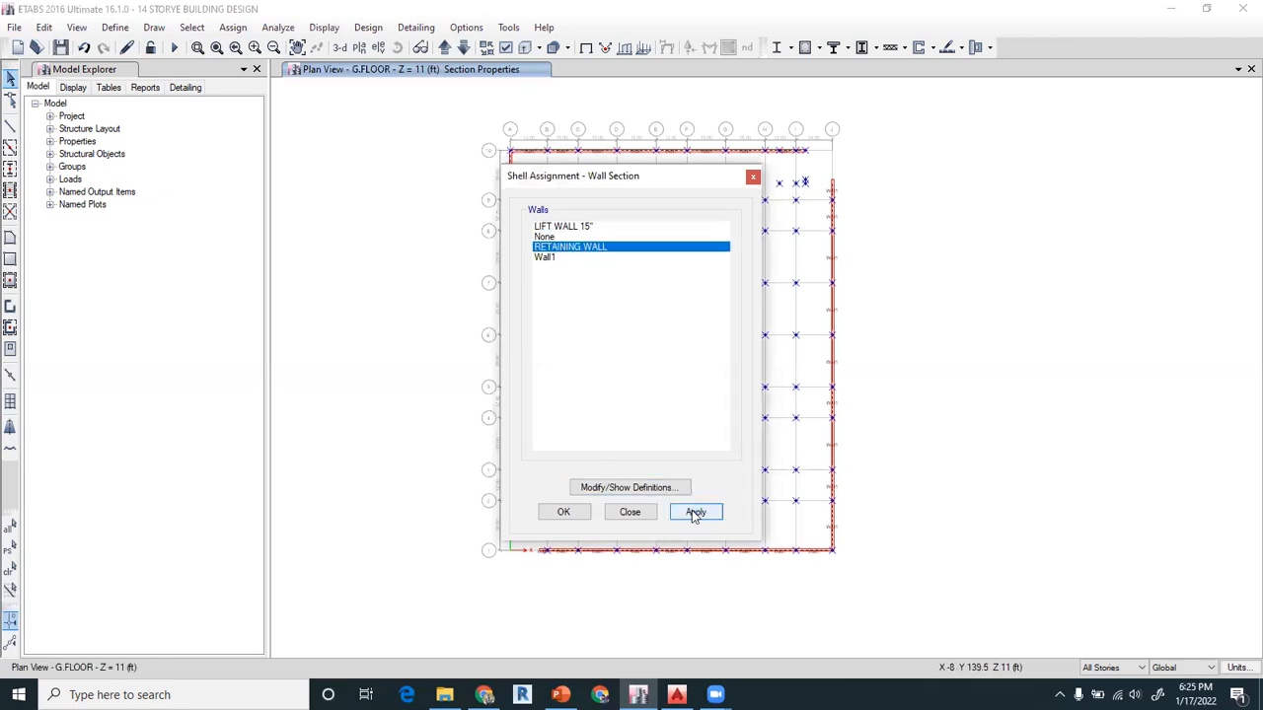
pyautogui.click(567, 513)
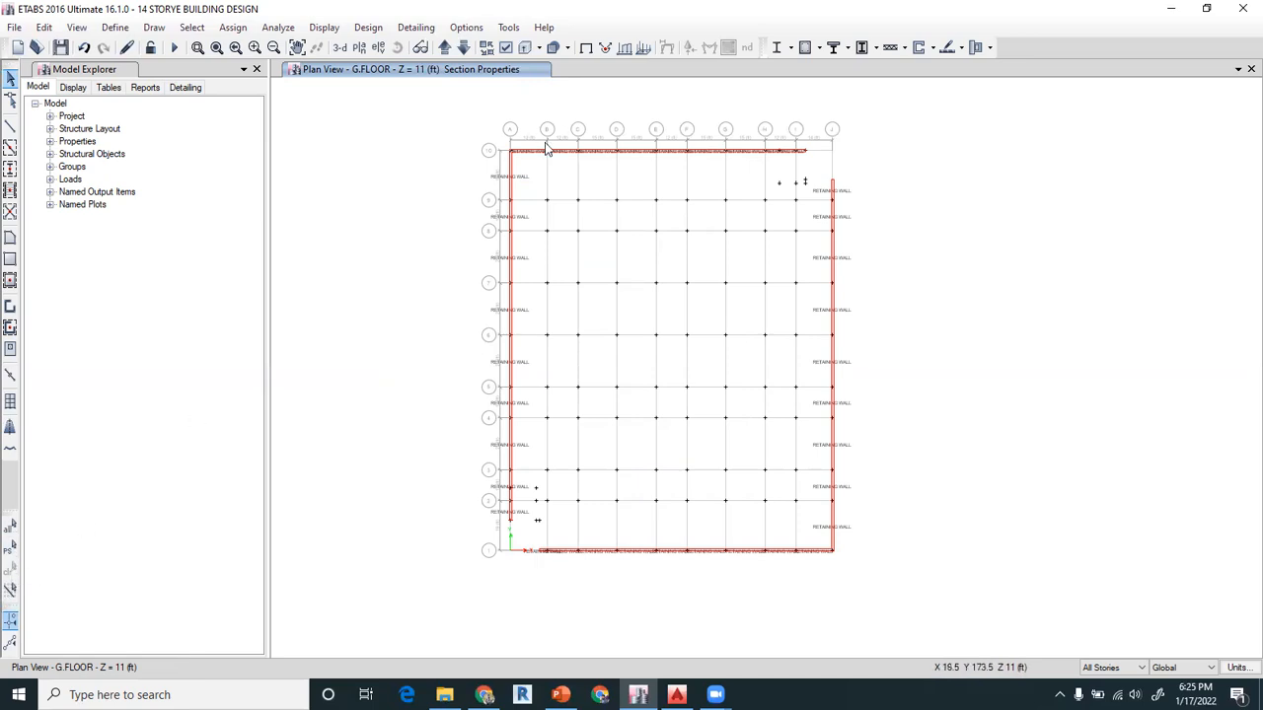
# Remove the section labels, turn the display of beams, columns and floors back on, and show all hidden objects again
pyautogui.click(324, 28)
pyautogui.click(365, 47)
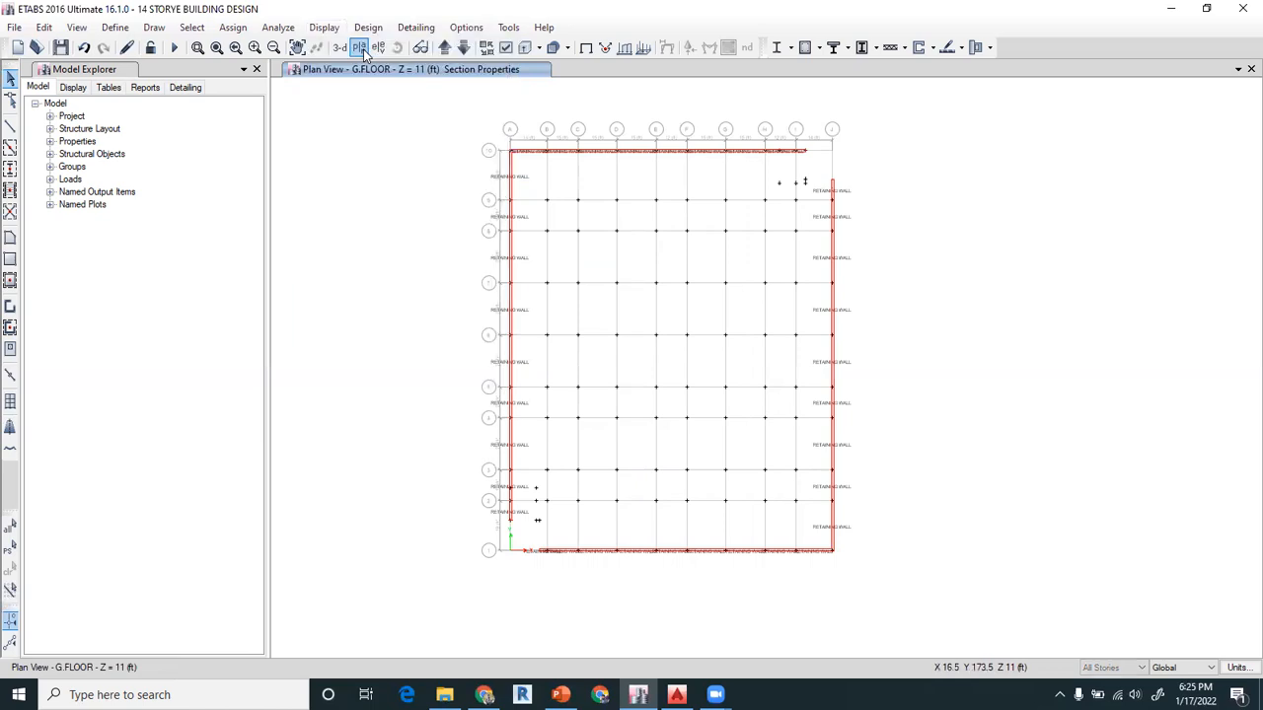
pyautogui.click(508, 49)
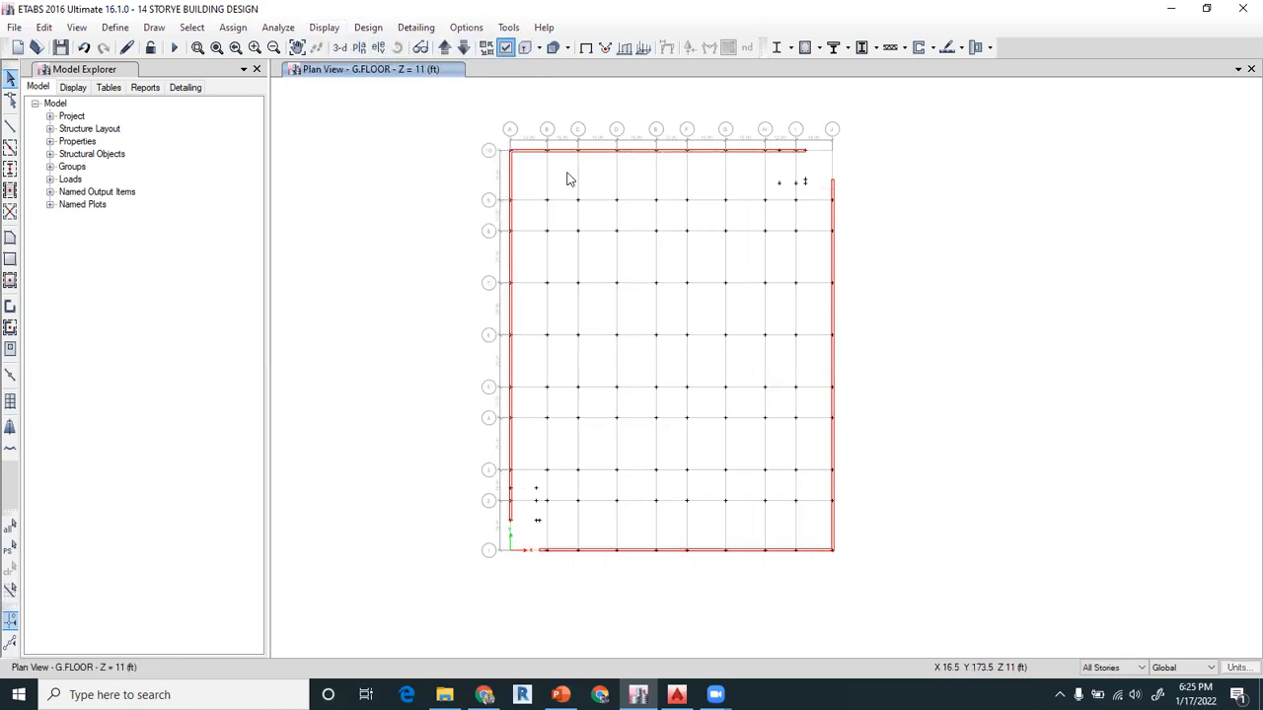
pyautogui.click(257, 242)
pyautogui.click(256, 293)
pyautogui.click(308, 598)
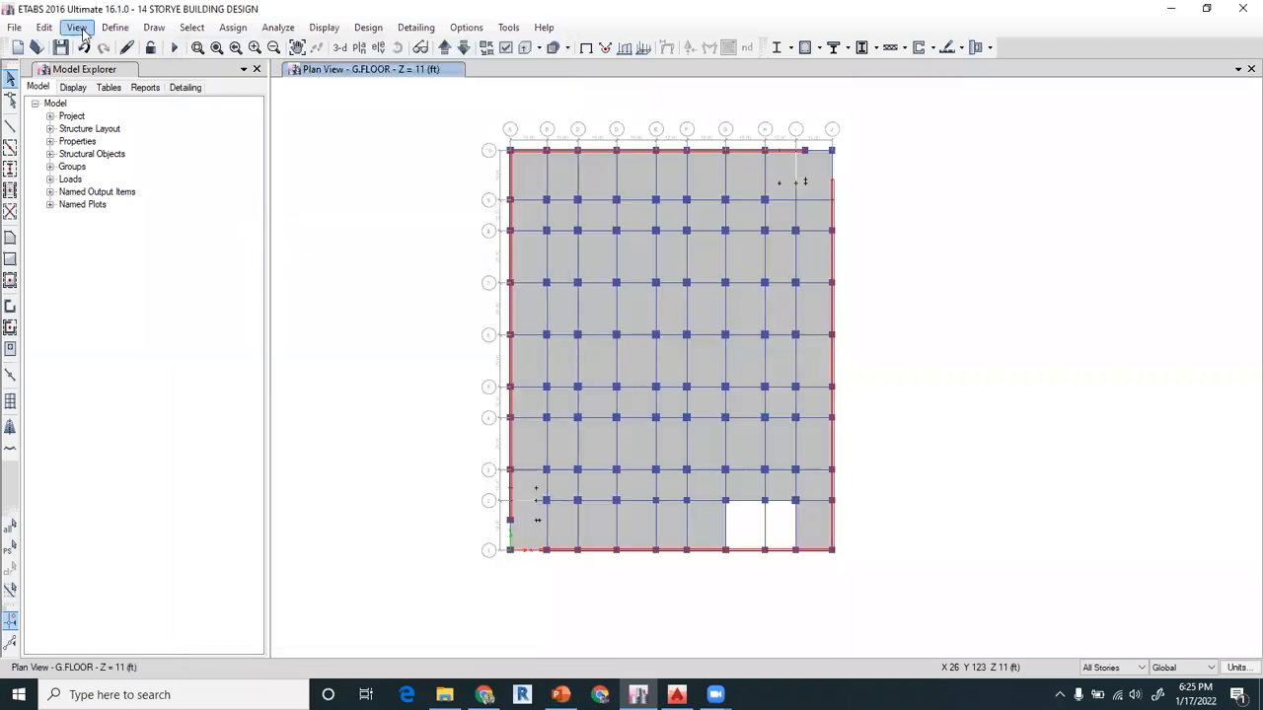
pyautogui.click(76, 26)
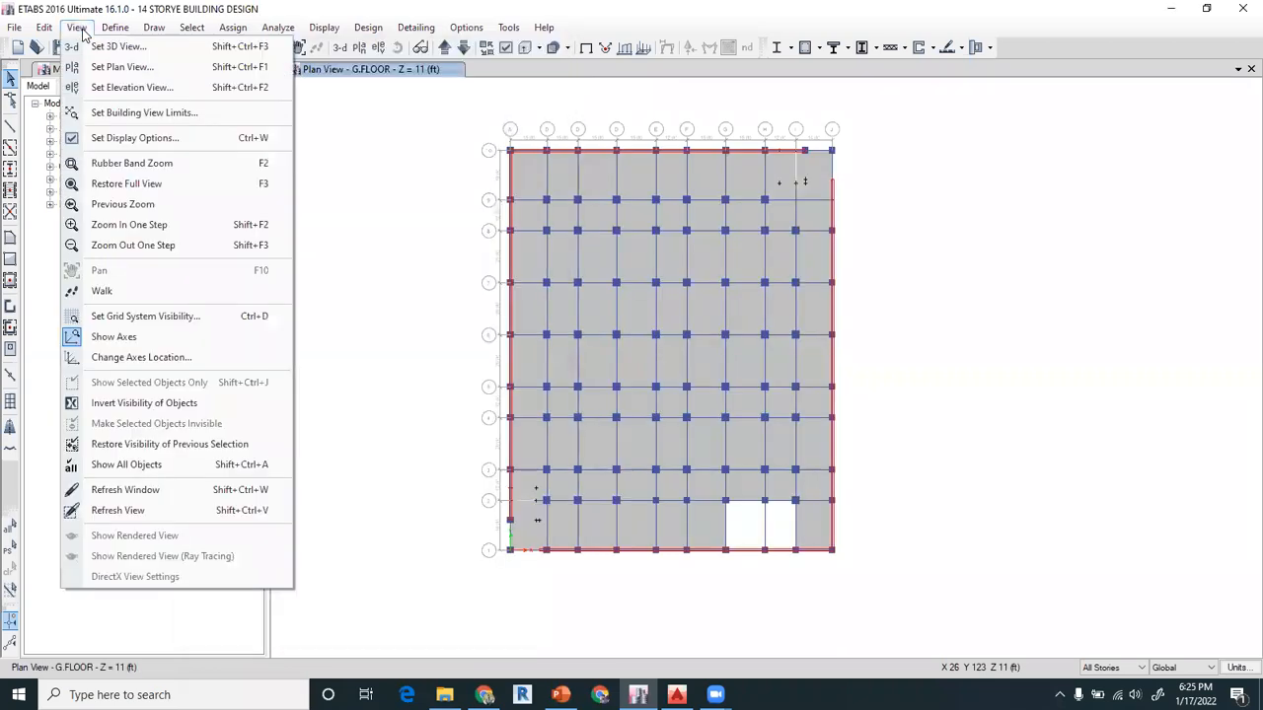
pyautogui.click(134, 465)
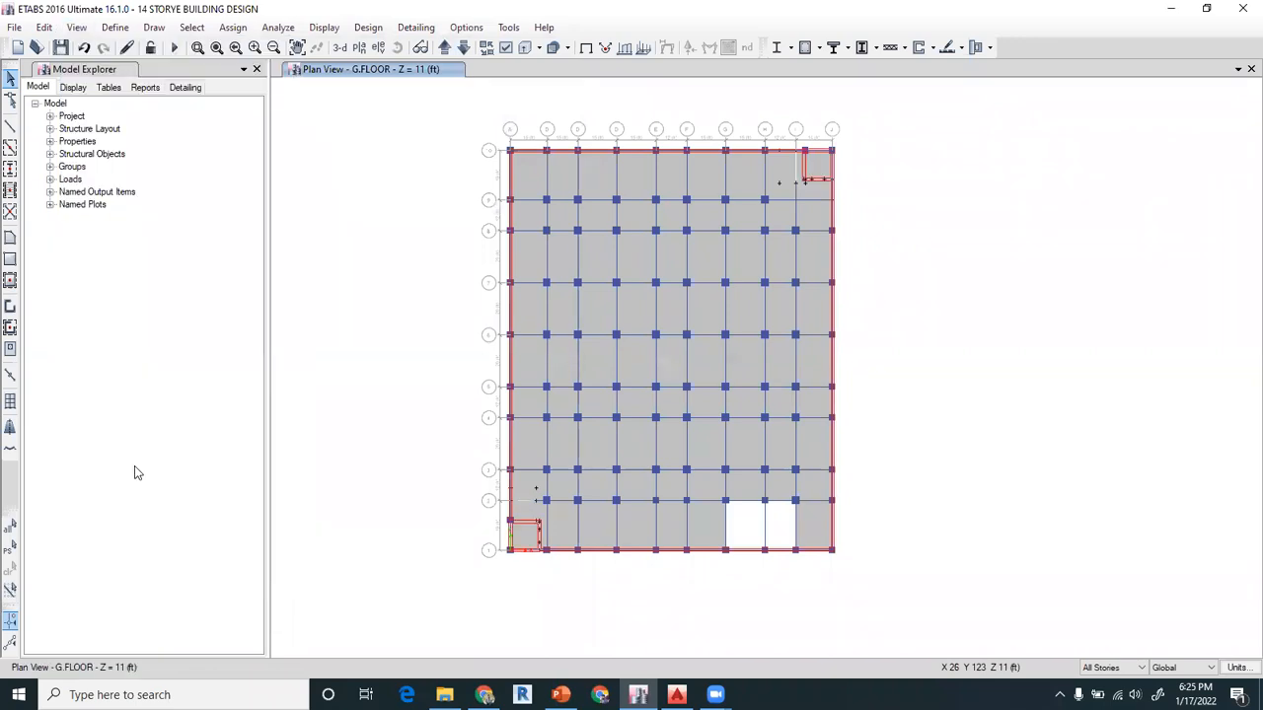
# Open the plan view of the OWHT BOTTOM story
pyautogui.click(359, 47)
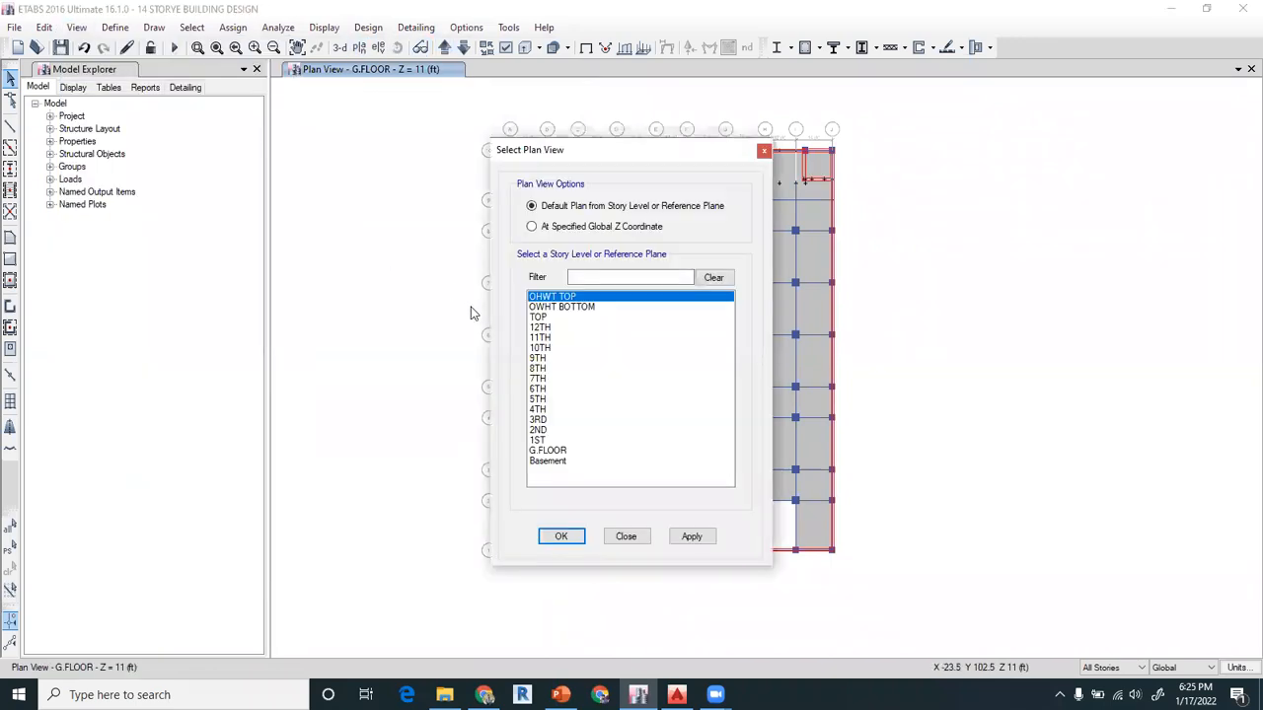
pyautogui.click(554, 307)
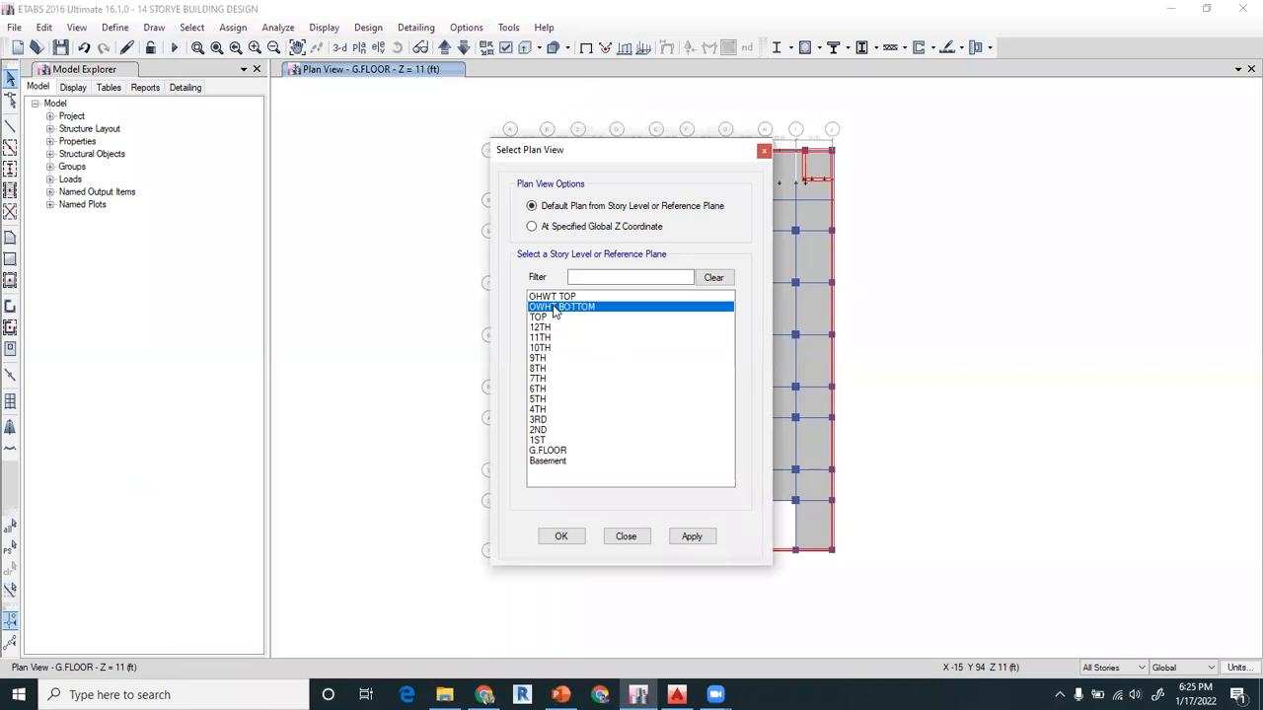
pyautogui.click(561, 536)
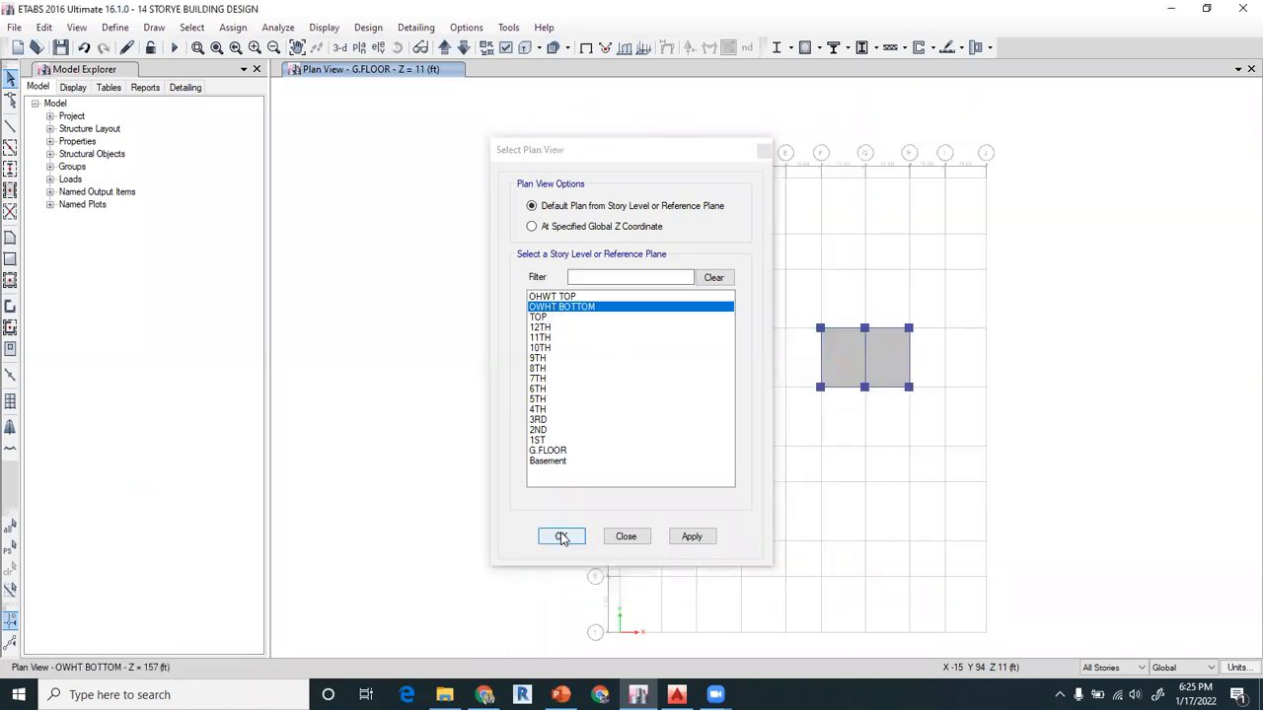
pyautogui.rightClick(844, 347)
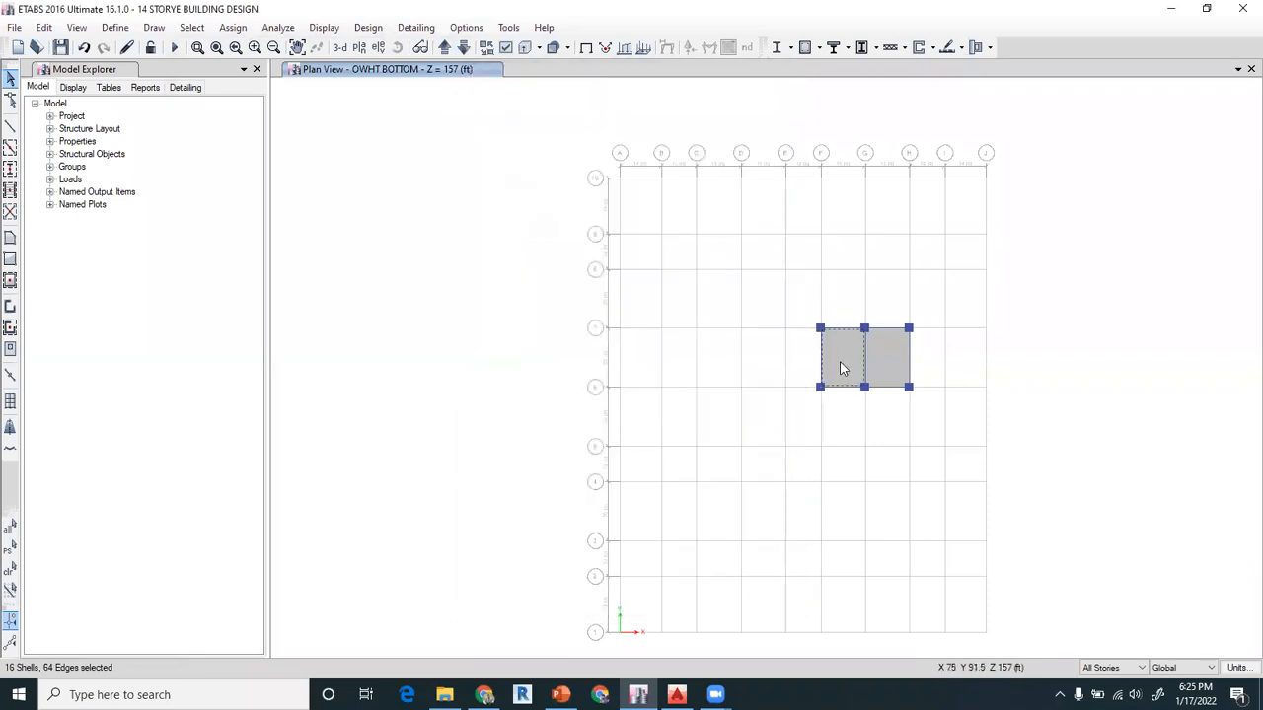
# Copy the SLAB 6" property to define a slab section named ohwt bottom 12" with a thickness of 12 in
pyautogui.click(114, 26)
pyautogui.moveTo(164, 71)
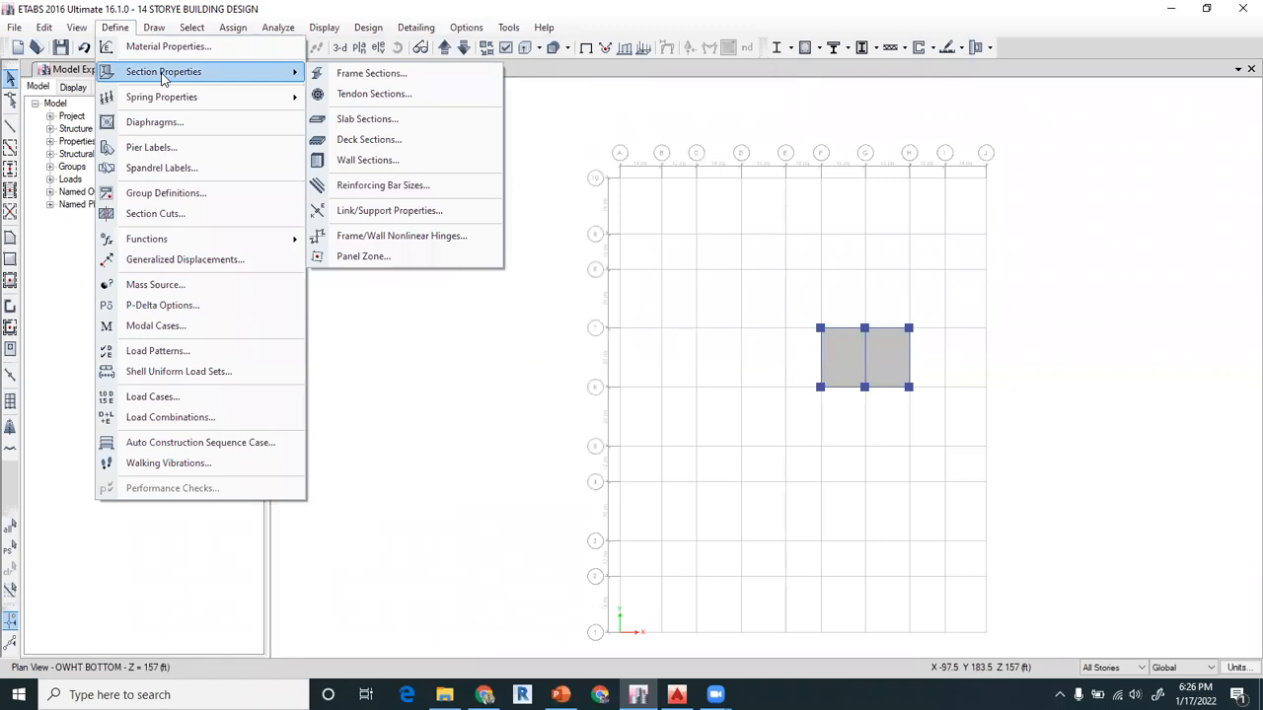
pyautogui.click(377, 122)
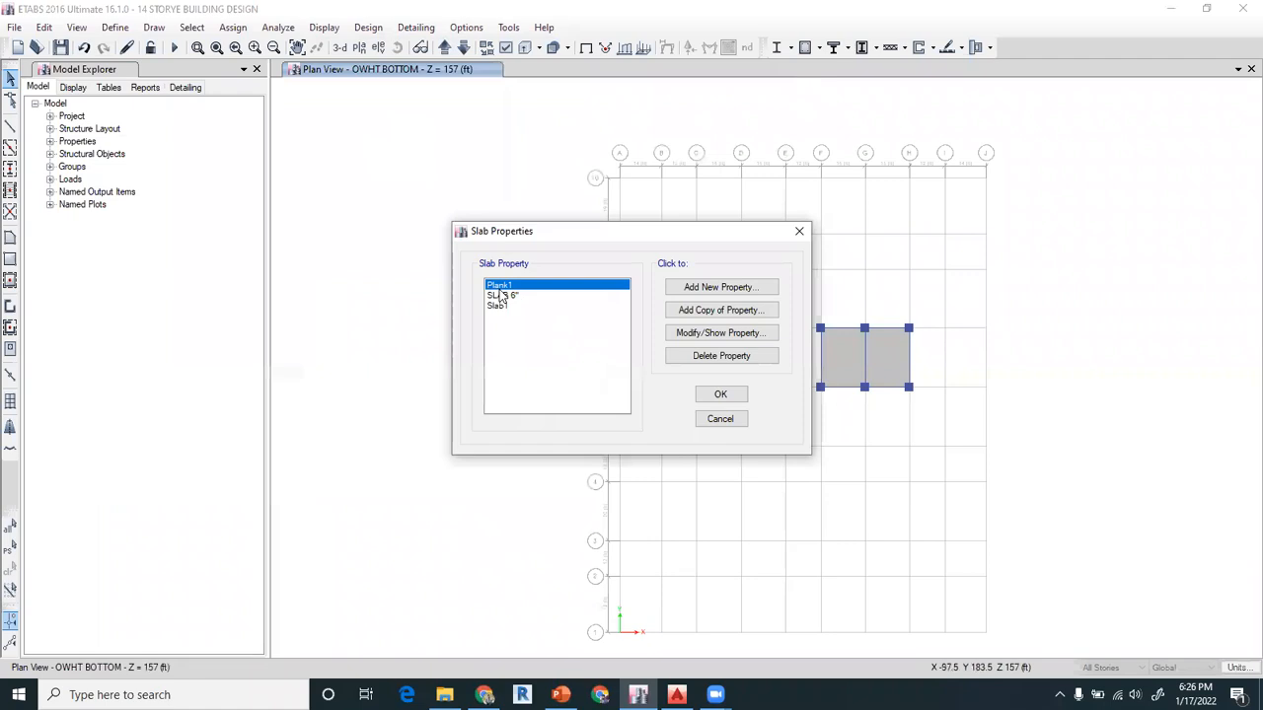
pyautogui.click(513, 296)
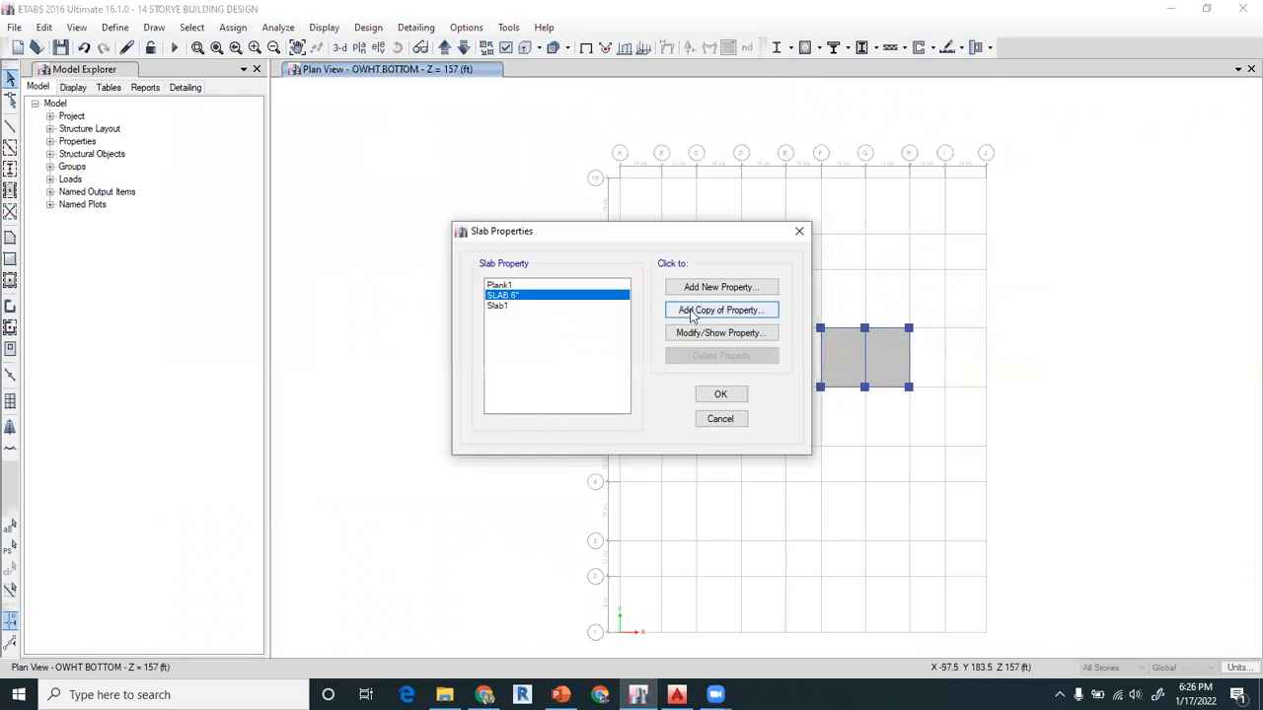
pyautogui.click(720, 310)
pyautogui.doubleClick(658, 174)
pyautogui.write('s')
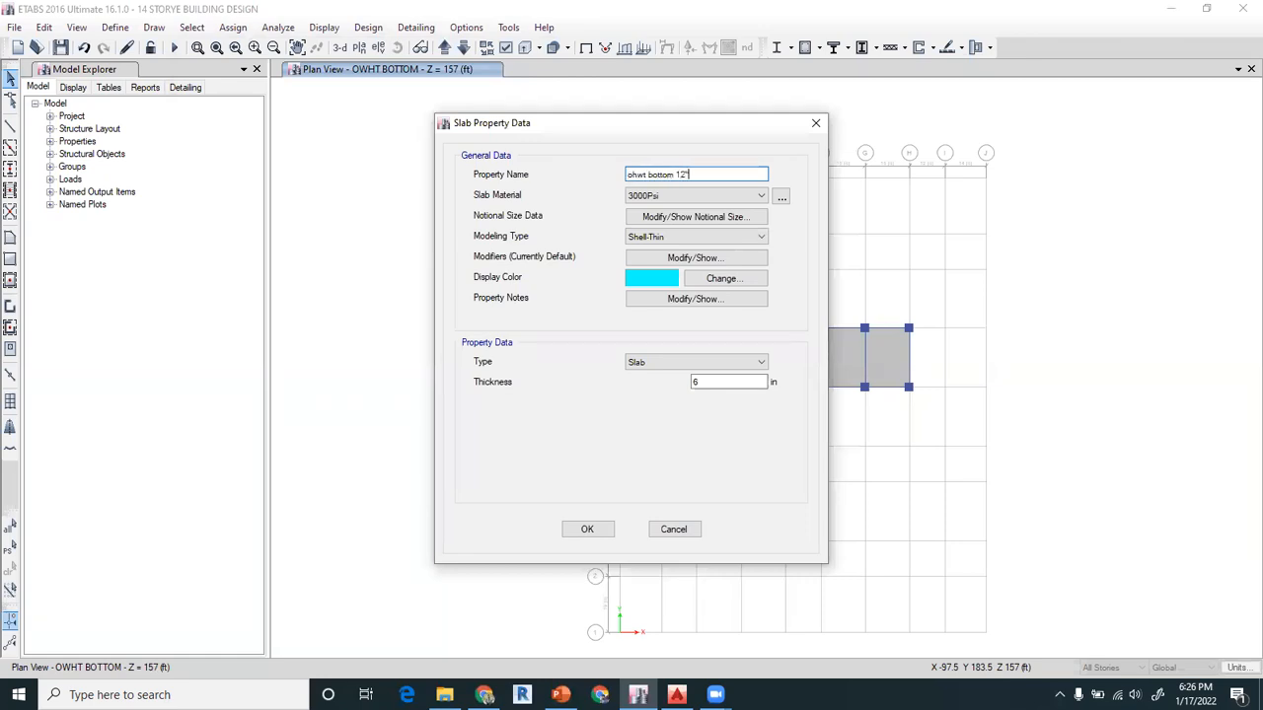
pyautogui.click(706, 383)
pyautogui.click(587, 531)
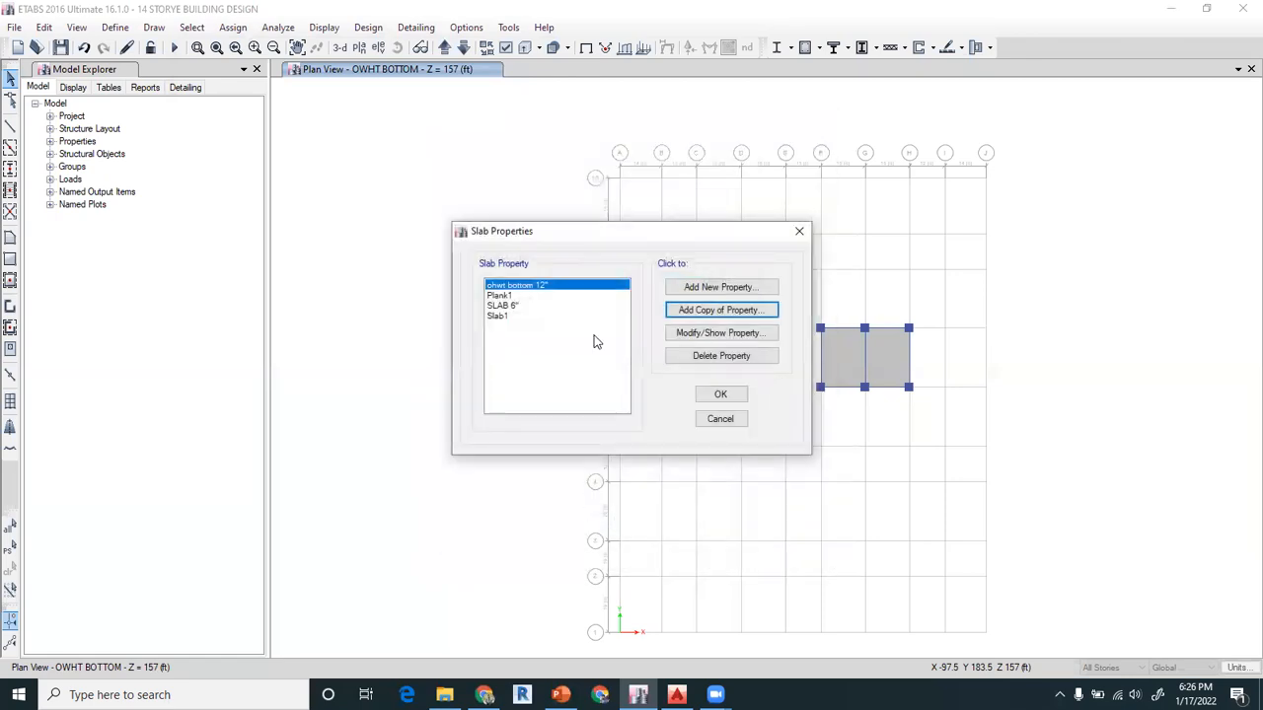
pyautogui.click(508, 307)
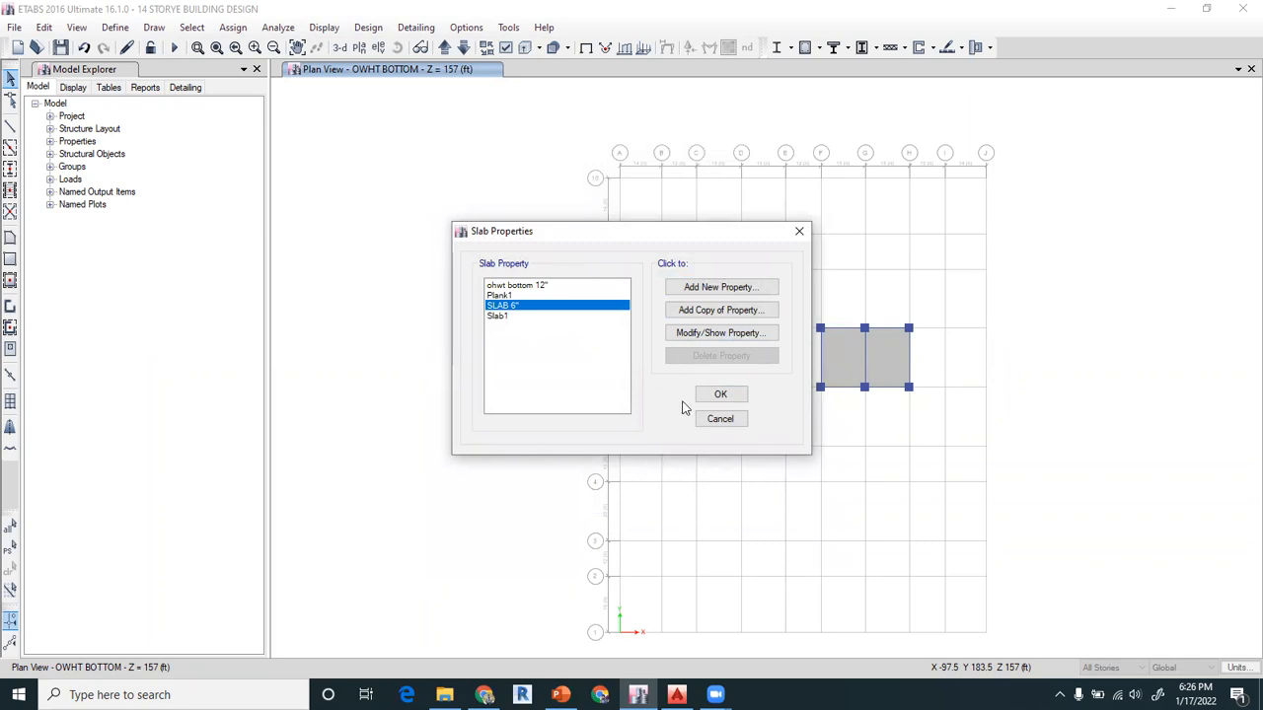
pyautogui.click(721, 396)
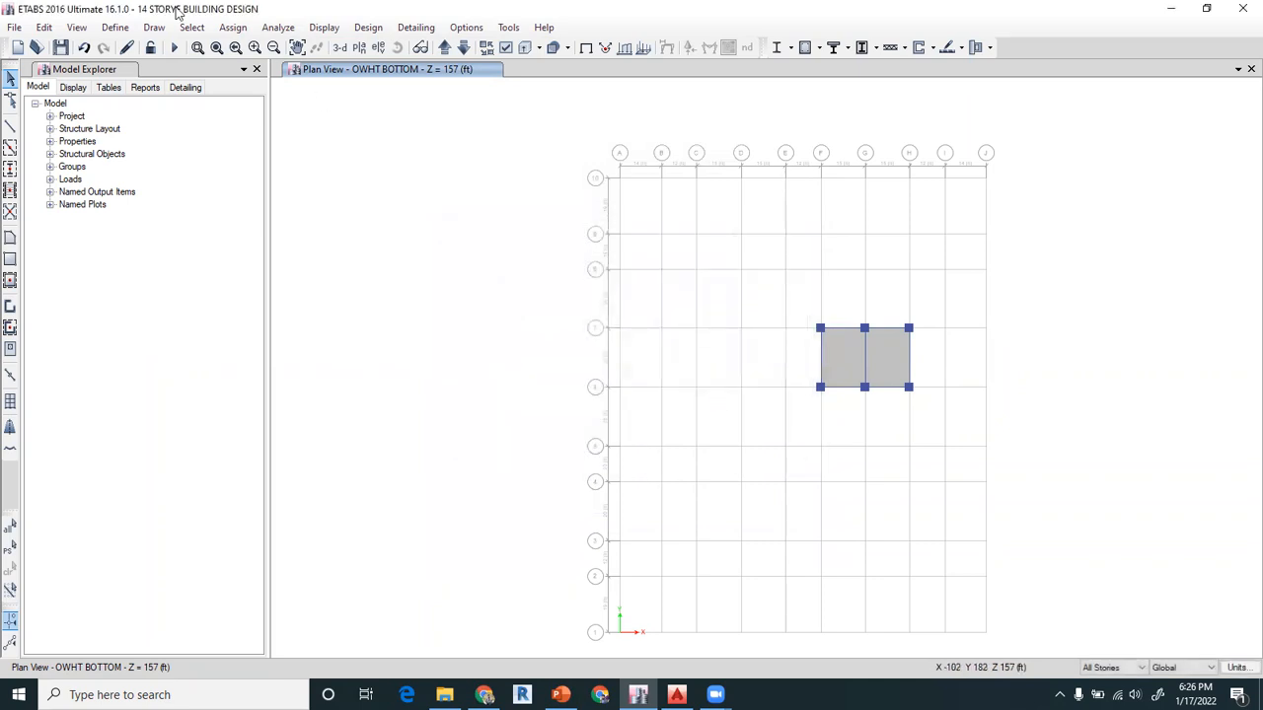
# Define a new 12 in thick wall section named OHWT WALL 12" using the 3000Psi material
pyautogui.click(116, 27)
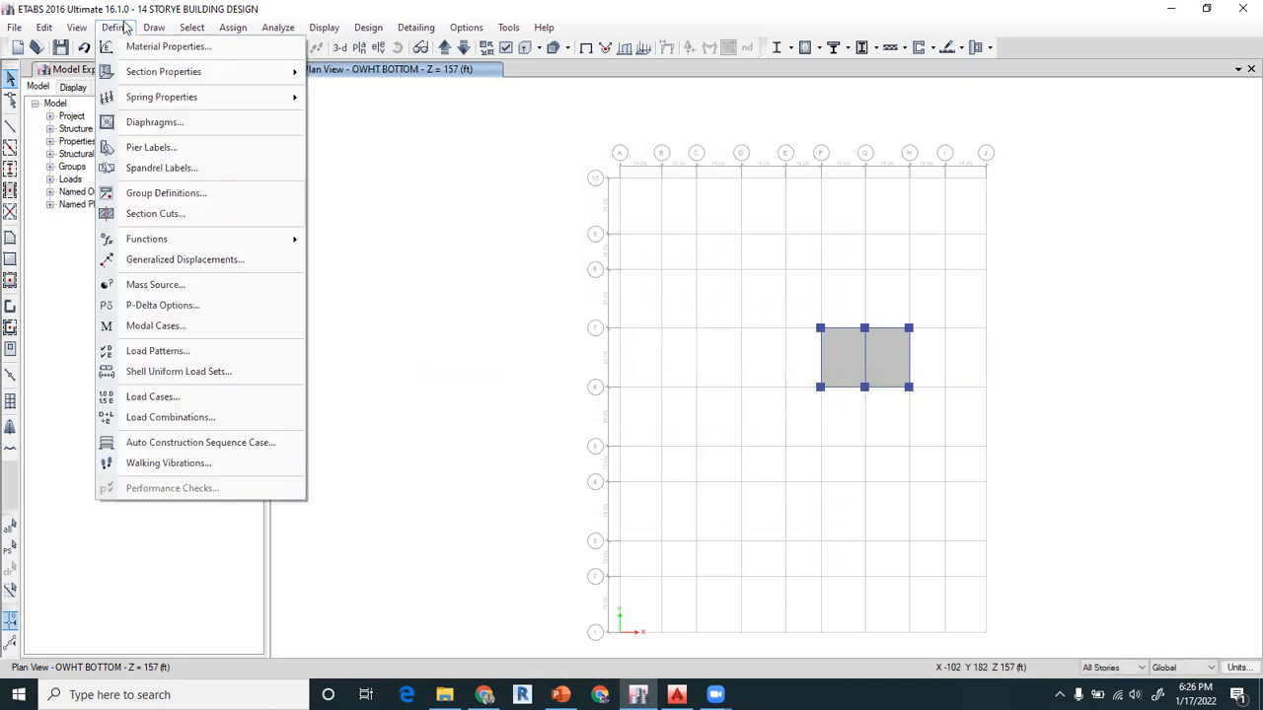
pyautogui.moveTo(217, 79)
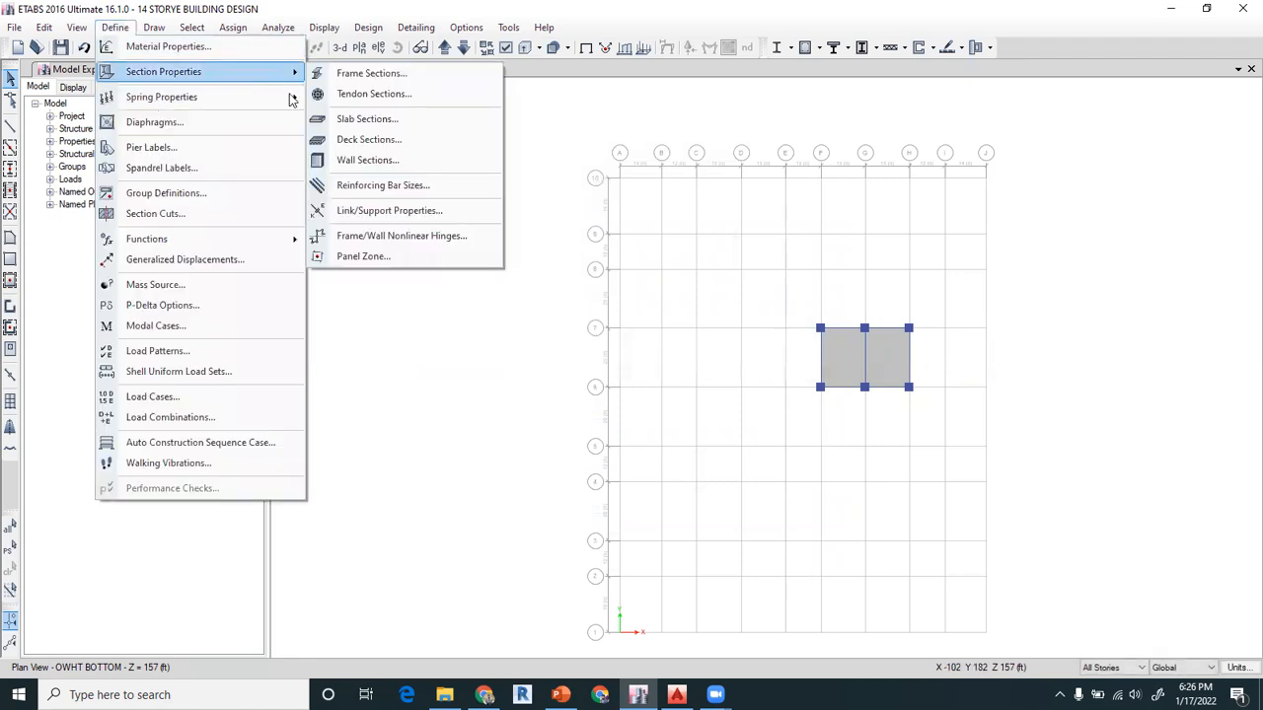
pyautogui.click(371, 161)
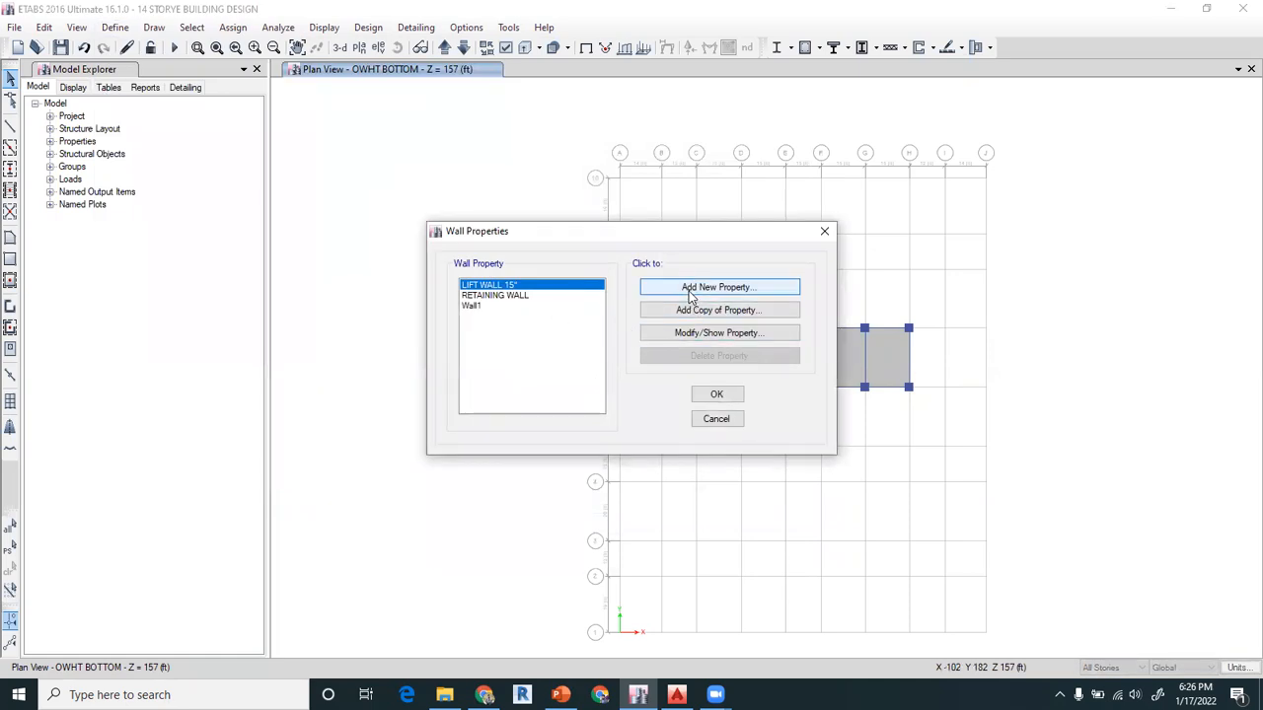
pyautogui.click(688, 288)
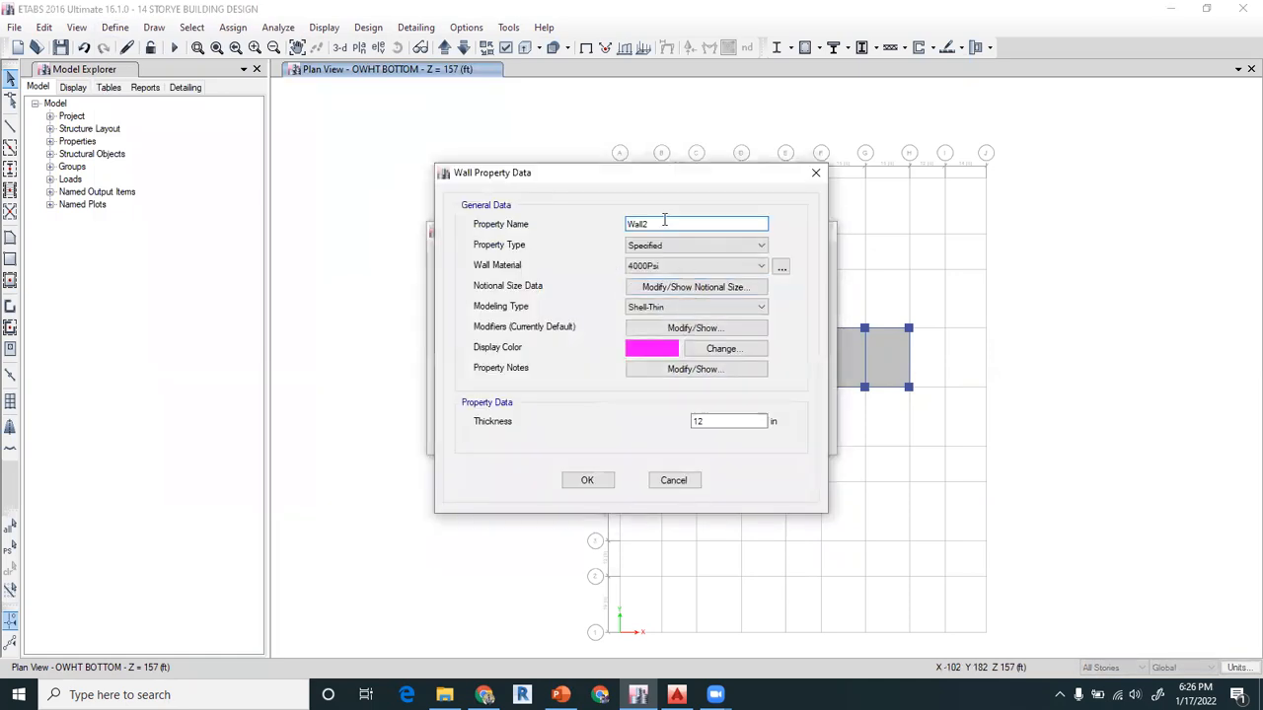
pyautogui.write('OHW')
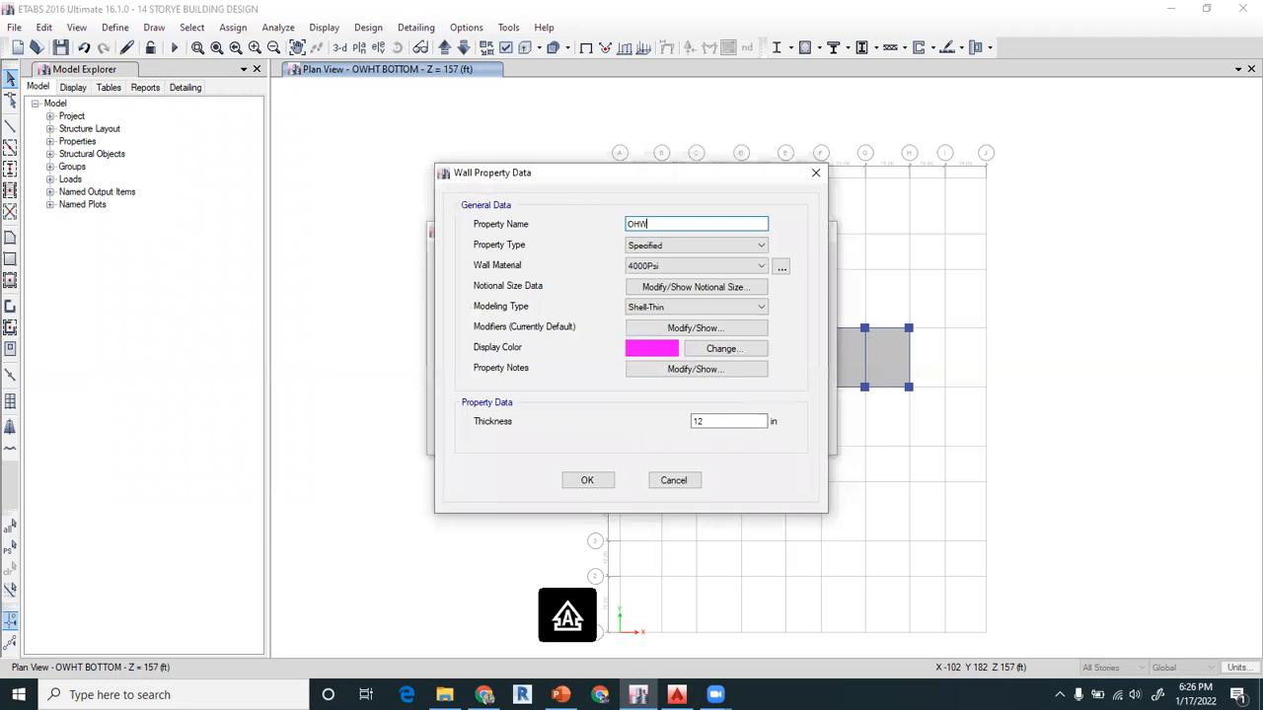
pyautogui.write('T WALL 12')
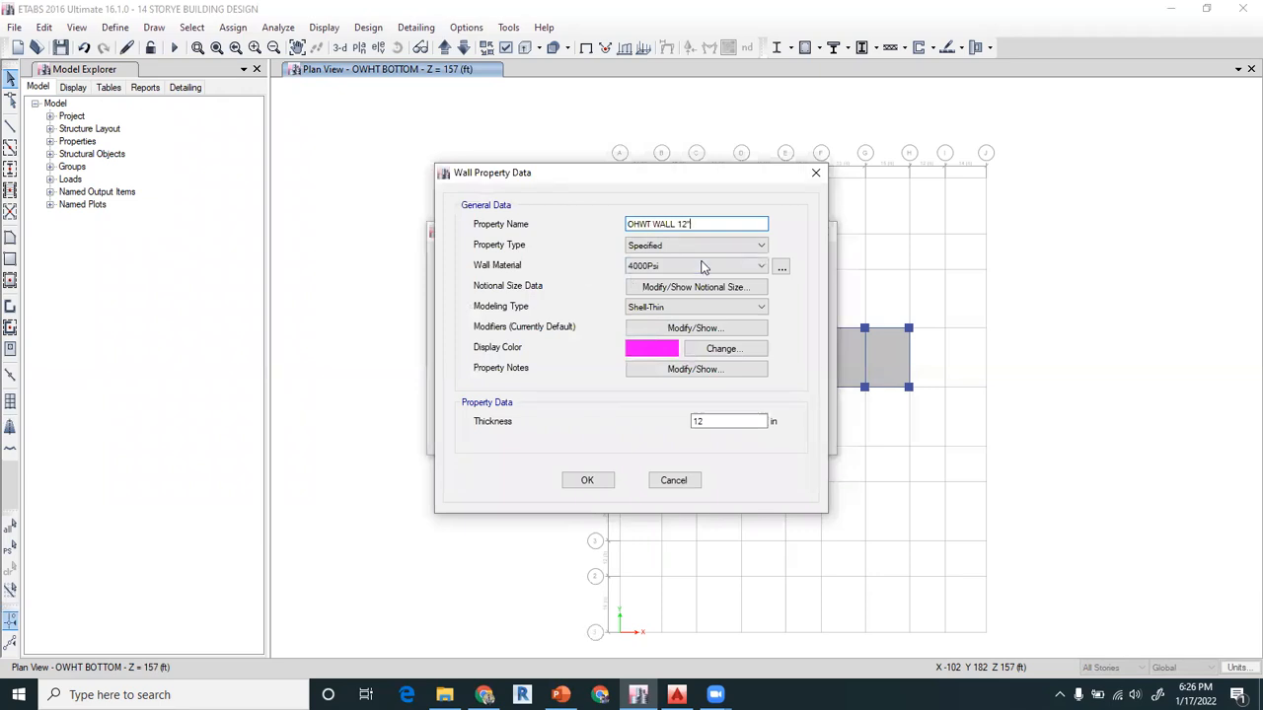
pyautogui.write('"')
pyautogui.click(702, 266)
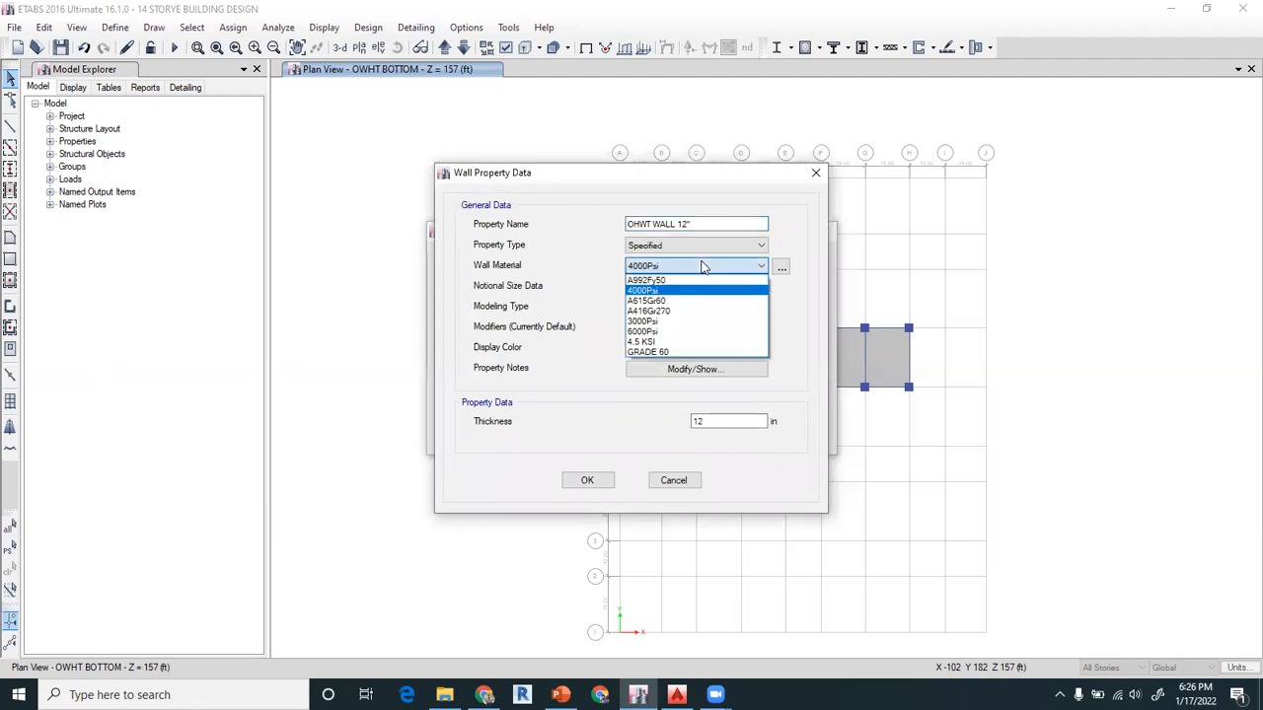
pyautogui.click(656, 322)
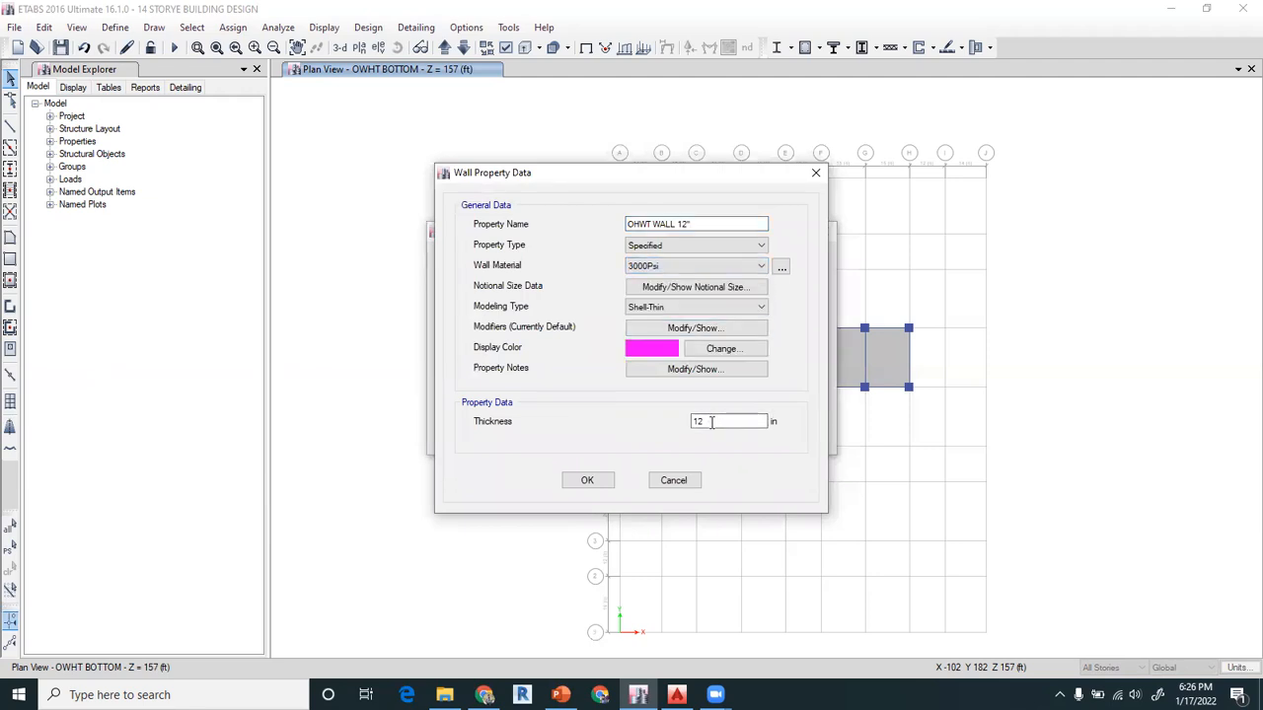
pyautogui.click(588, 481)
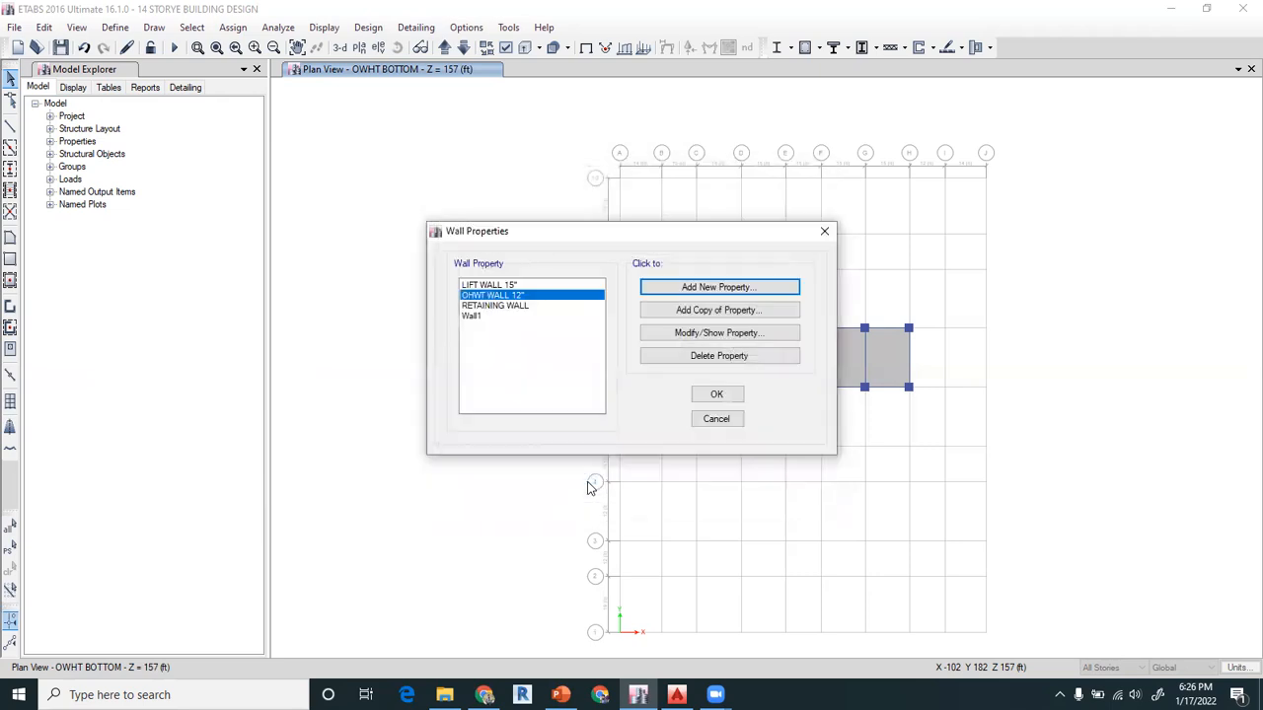
pyautogui.click(717, 394)
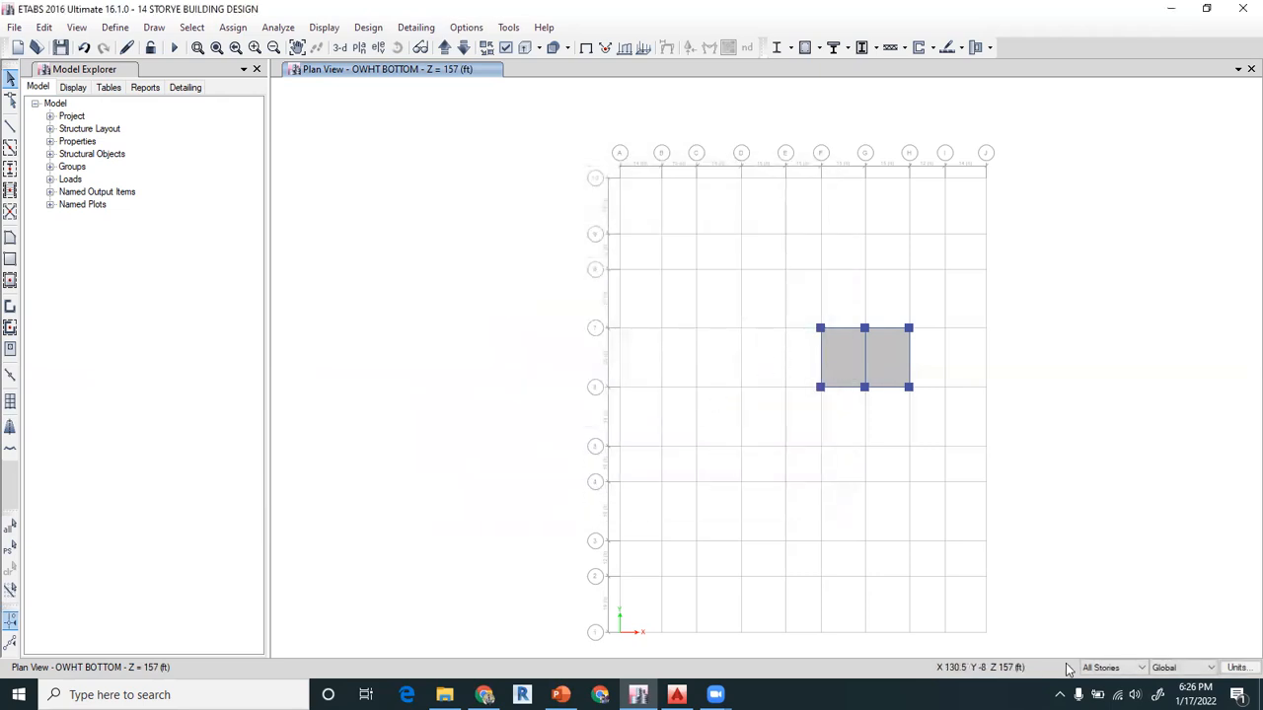
# Limit edits to one story and assign the ohwt bottom 12" section to the tank bottom slab between grids F and G
pyautogui.click(1115, 671)
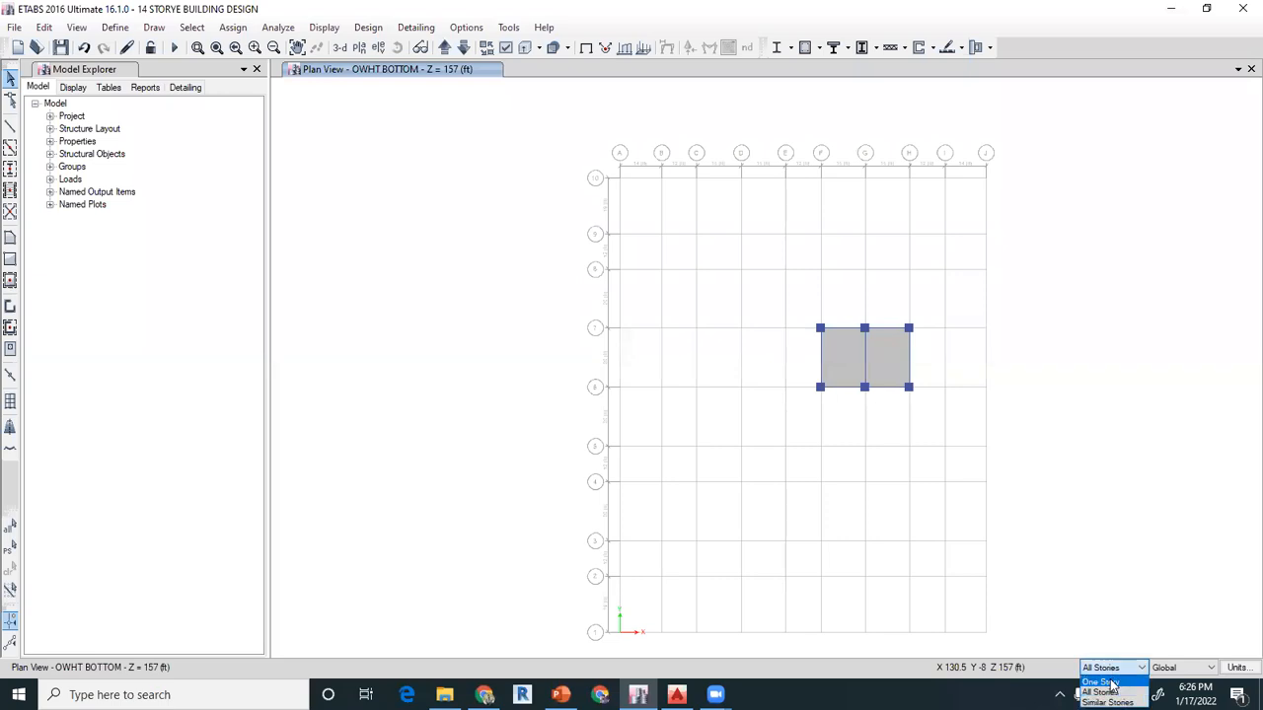
pyautogui.click(1111, 683)
pyautogui.click(855, 363)
pyautogui.click(881, 367)
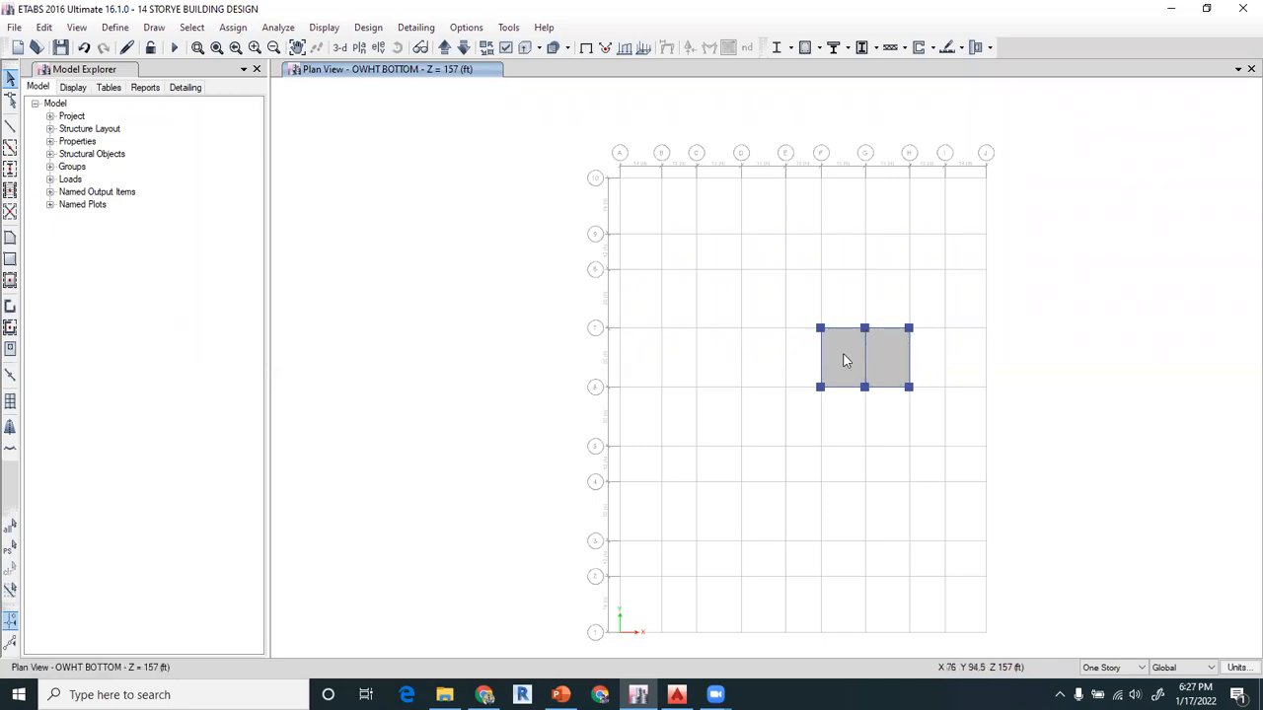
pyautogui.rightClick(843, 360)
pyautogui.click(595, 199)
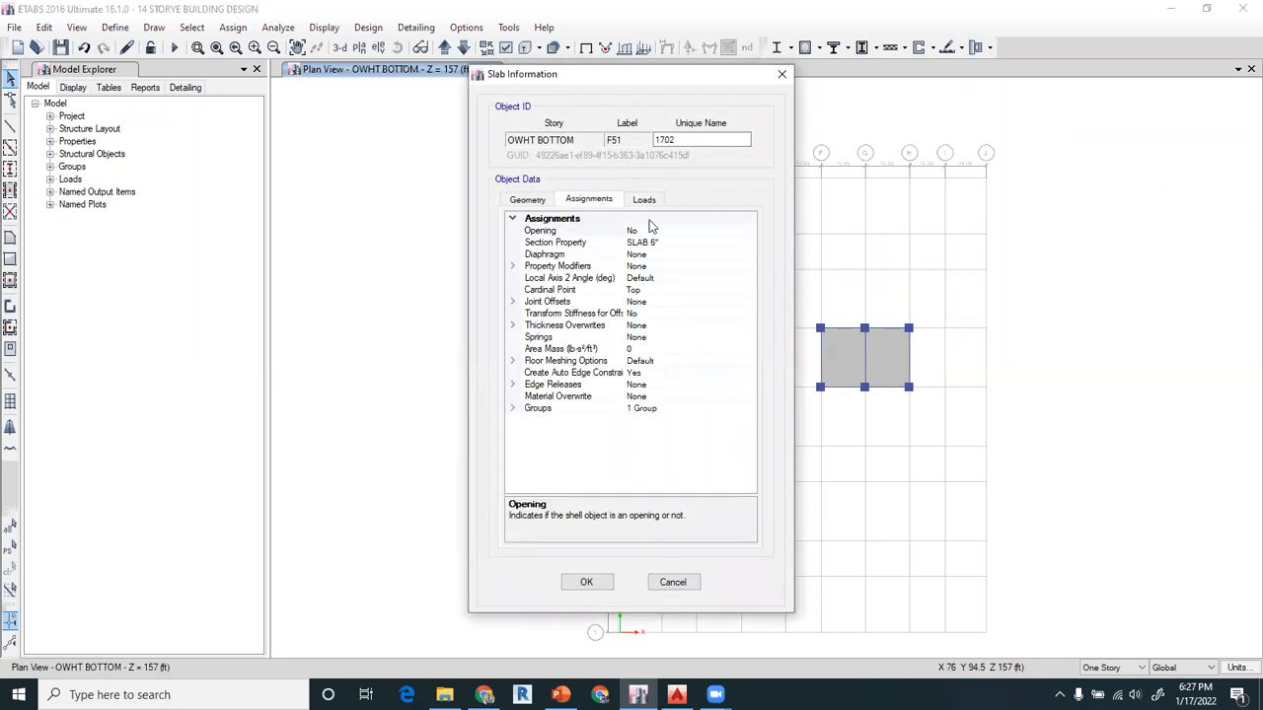
pyautogui.click(710, 243)
pyautogui.click(750, 244)
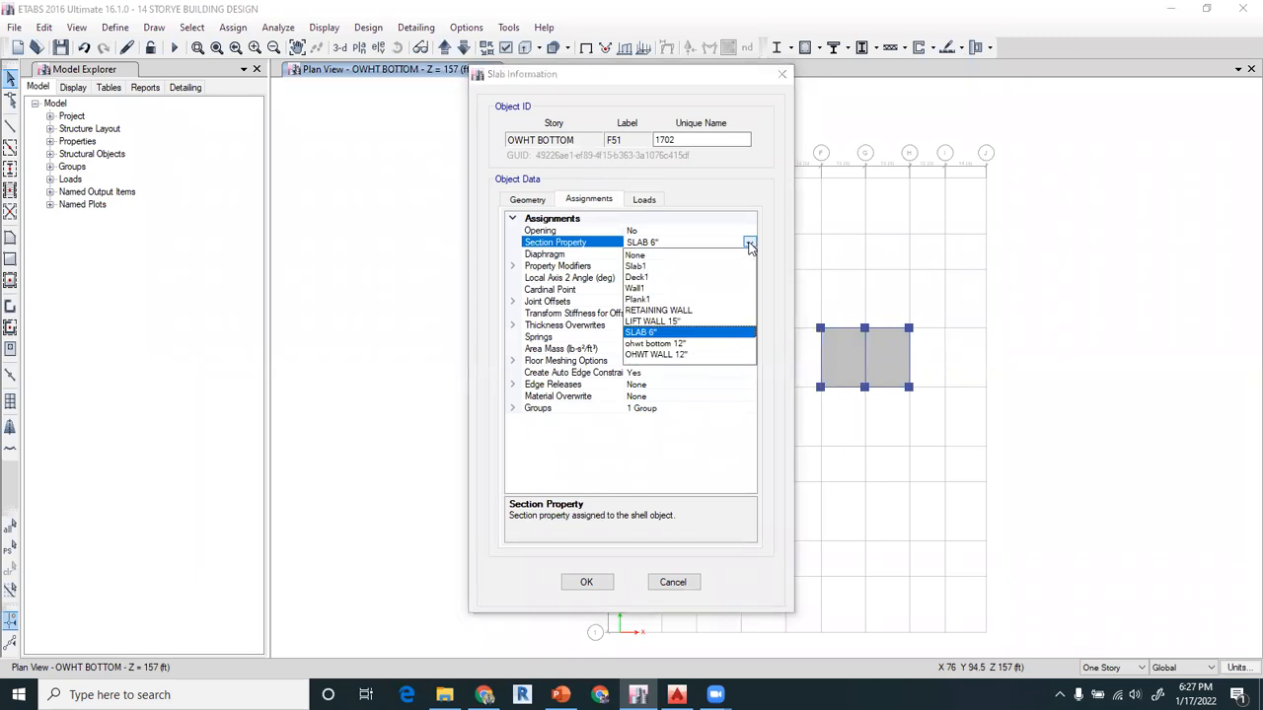
pyautogui.click(661, 344)
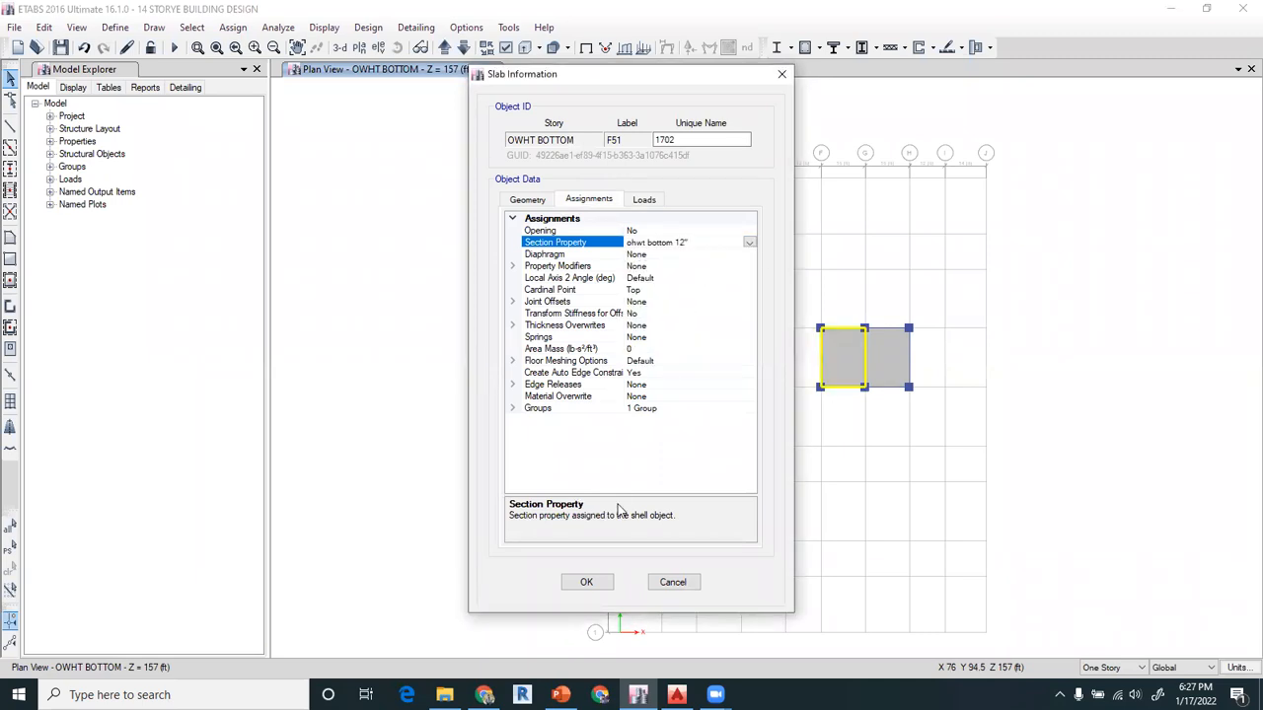
pyautogui.click(588, 581)
# Assign the ohwt bottom 12" section property to the tank bottom slab between grids G and H
pyautogui.rightClick(886, 366)
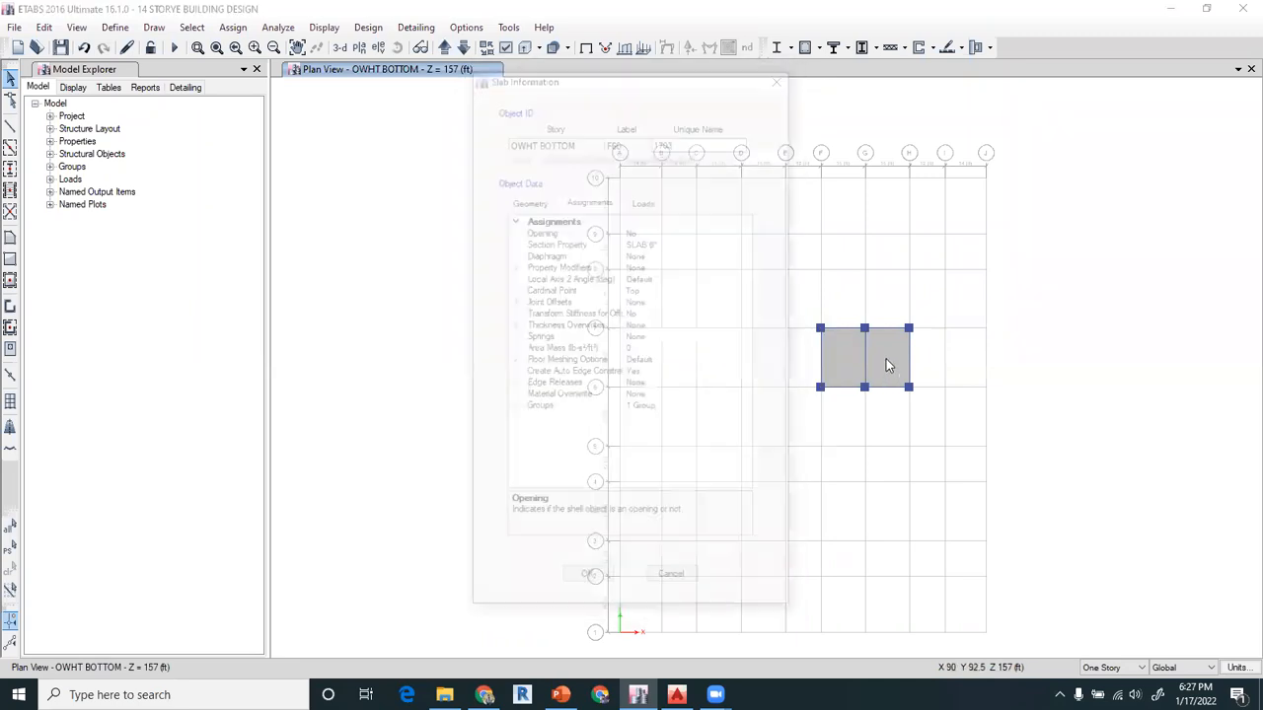
pyautogui.click(728, 242)
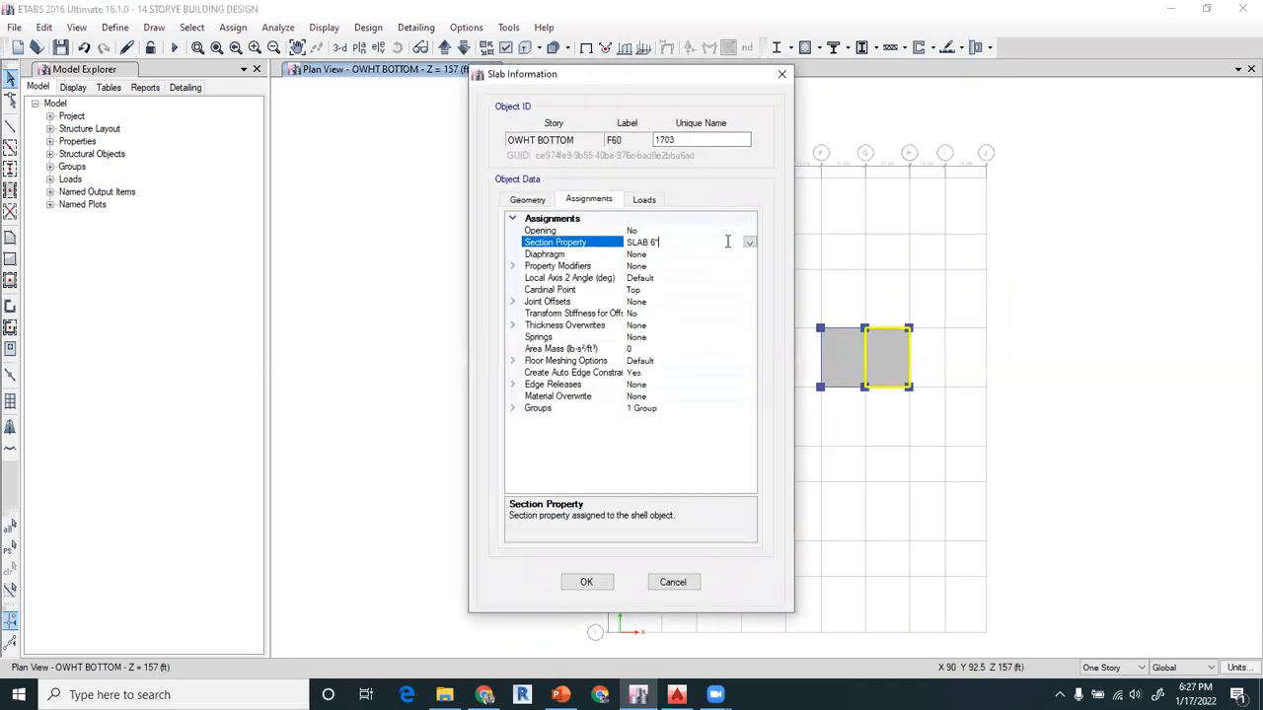
pyautogui.click(750, 242)
pyautogui.click(667, 345)
pyautogui.click(586, 583)
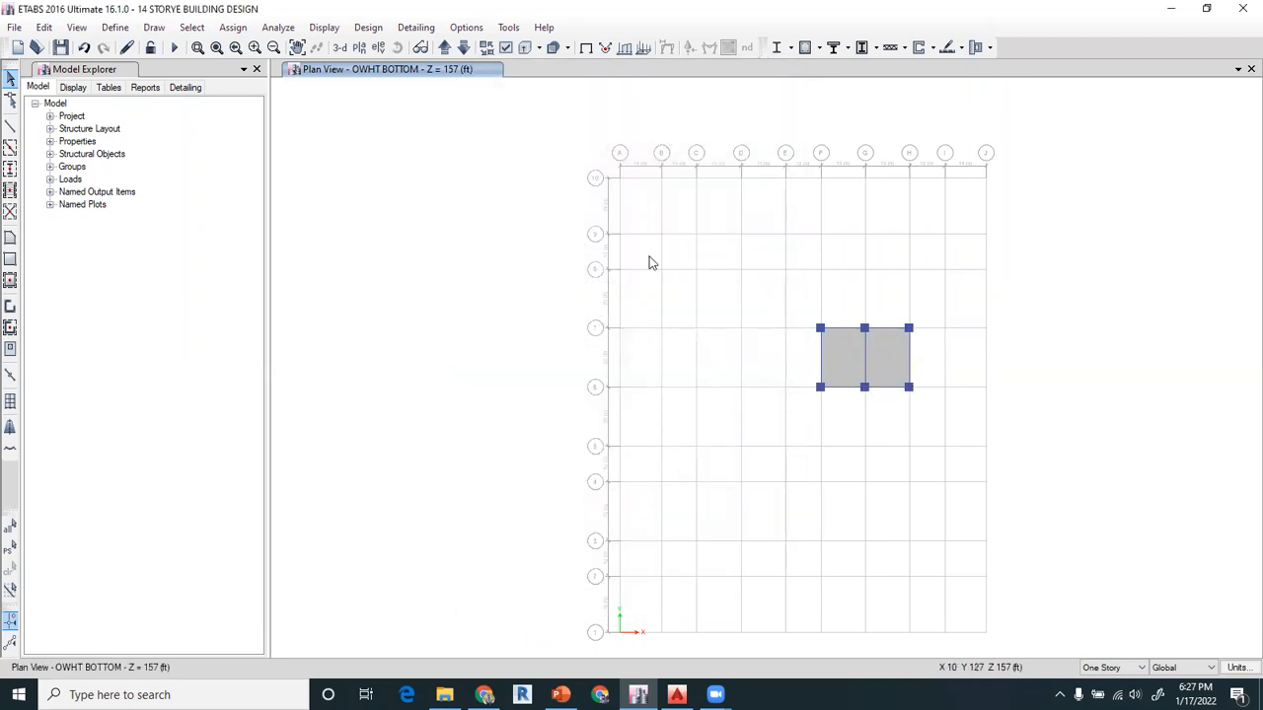
# Go up to the OHWT TOP story plan, check the section assignment of the slab between grids G and H, and clear the selection
pyautogui.click(444, 47)
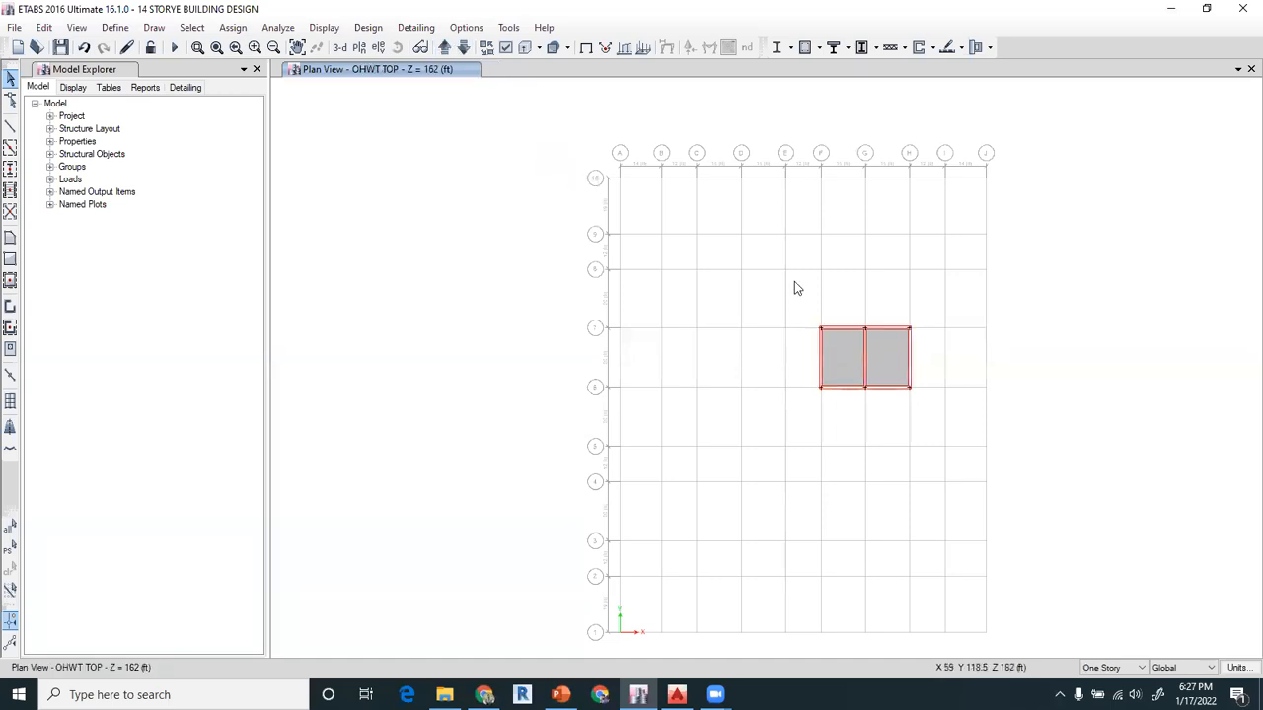
pyautogui.click(841, 349)
pyautogui.click(881, 356)
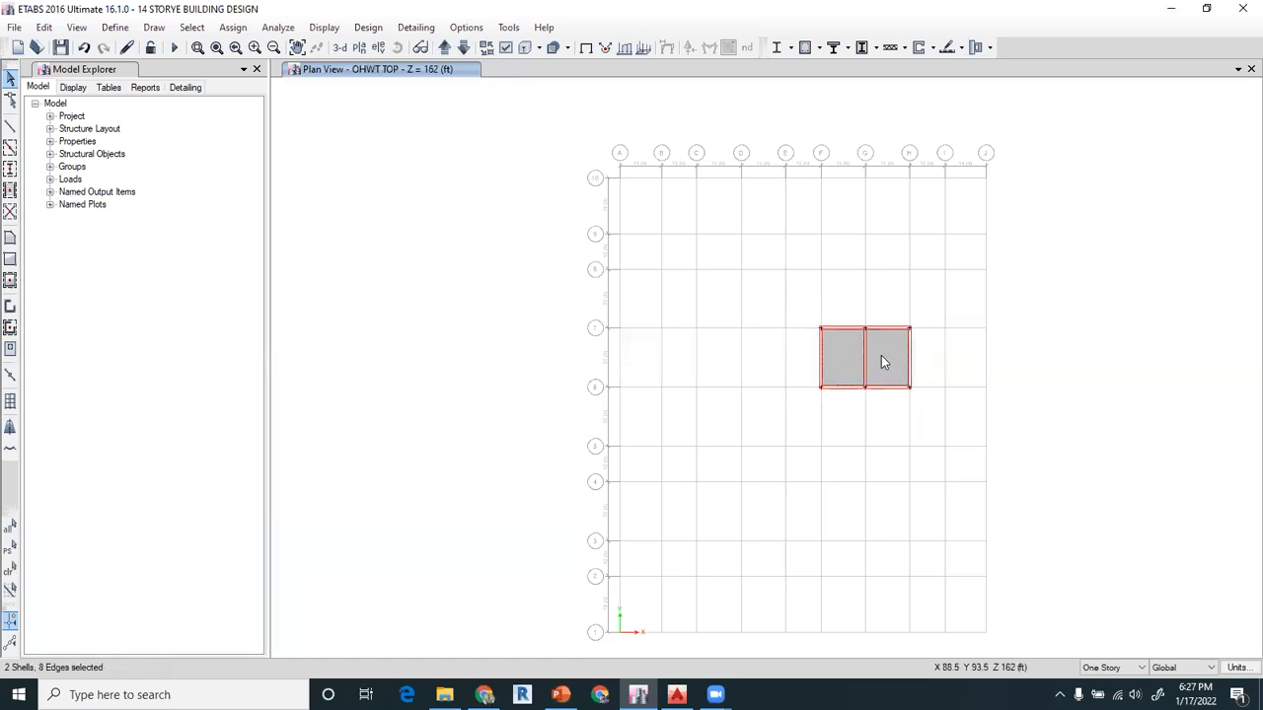
pyautogui.rightClick(881, 355)
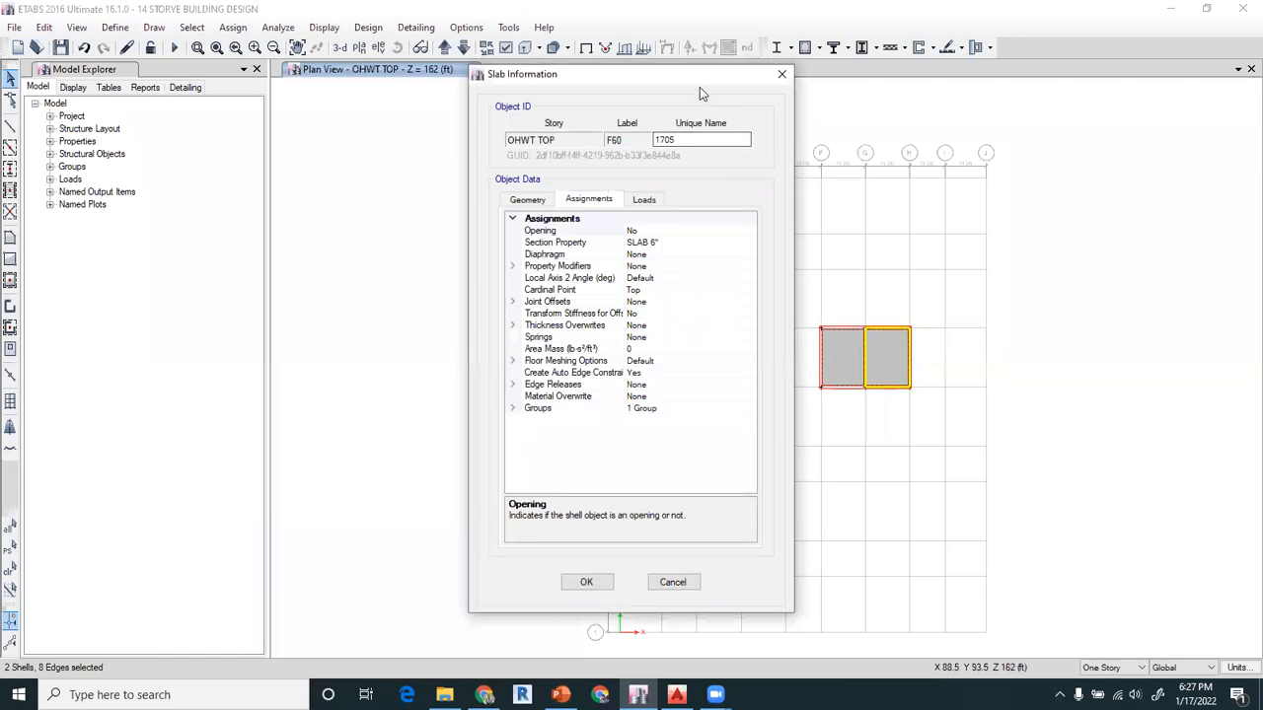
pyautogui.moveTo(694, 78); pyautogui.dragTo(462, 41)
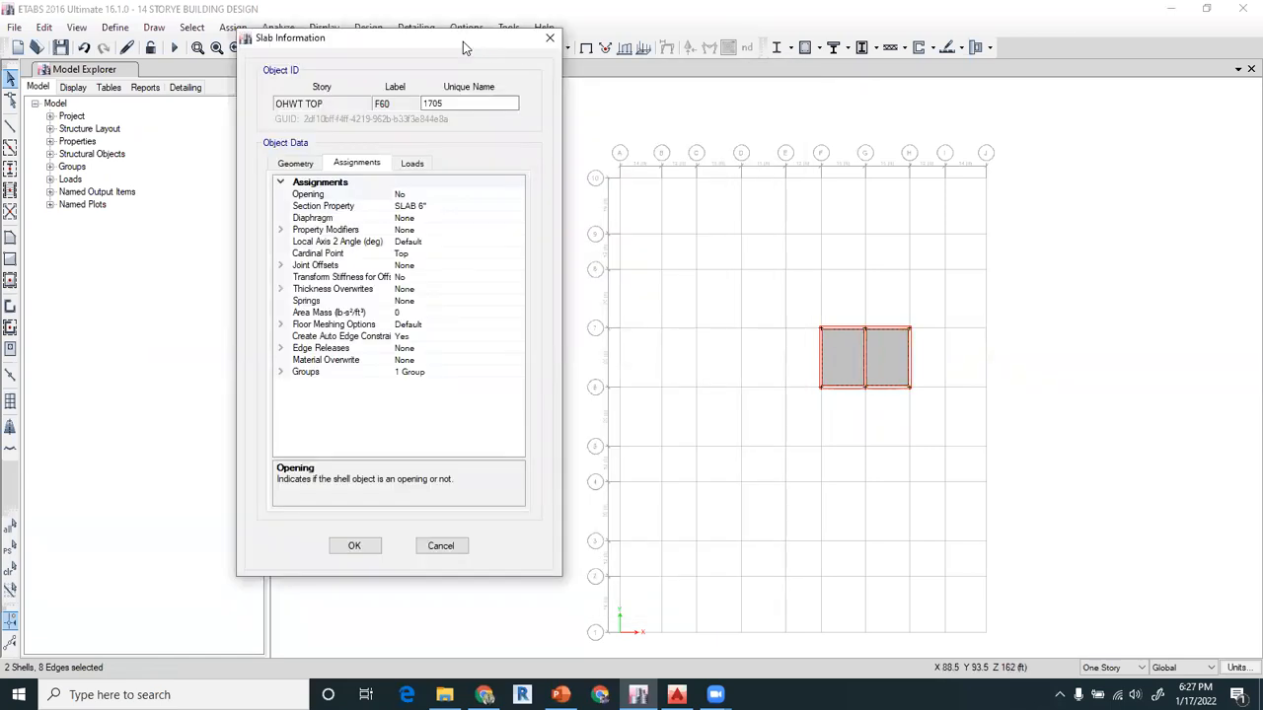
pyautogui.click(549, 40)
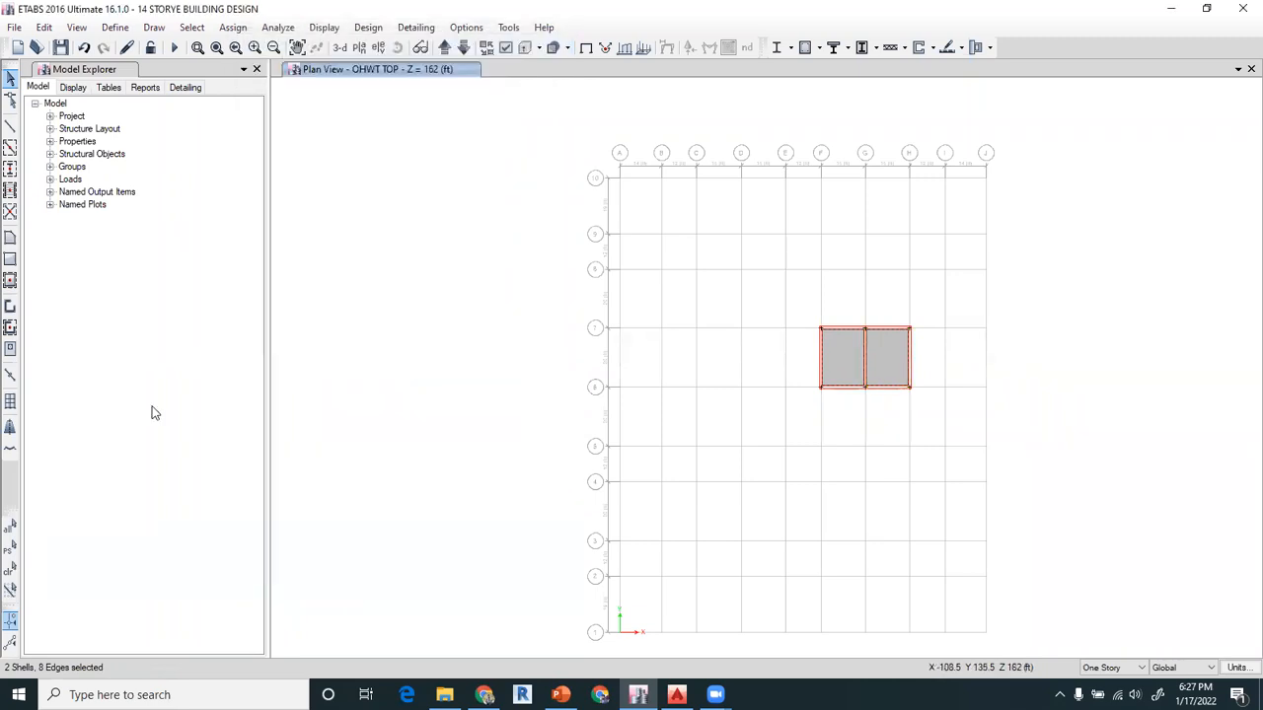
pyautogui.click(10, 568)
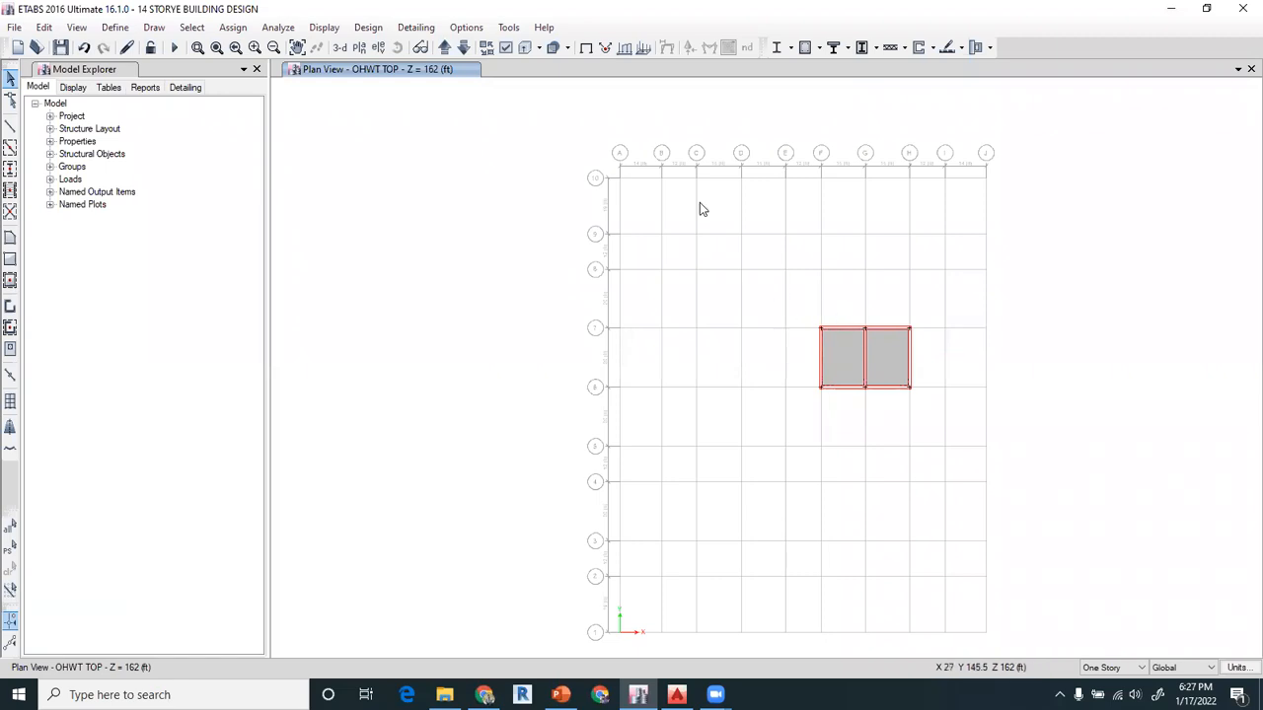
# Hide columns, beams and floors in the OHWT TOP plan and keep the walls displayed
pyautogui.click(505, 48)
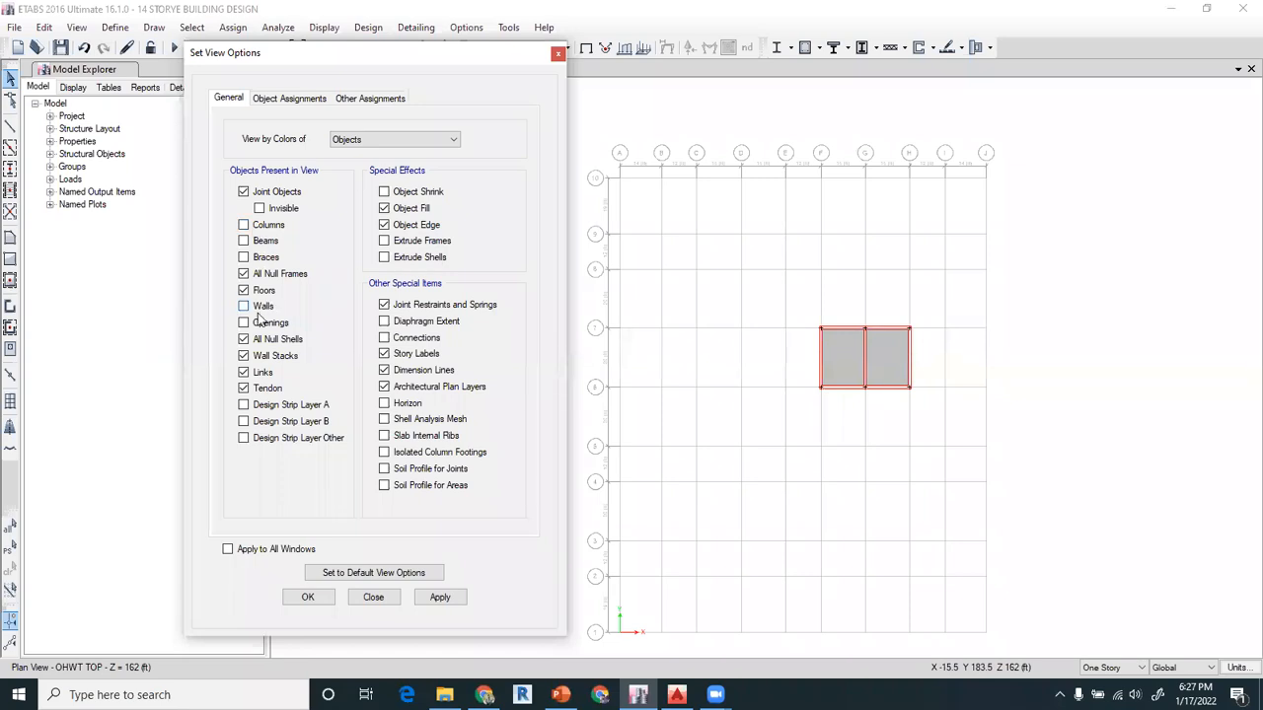
pyautogui.click(308, 597)
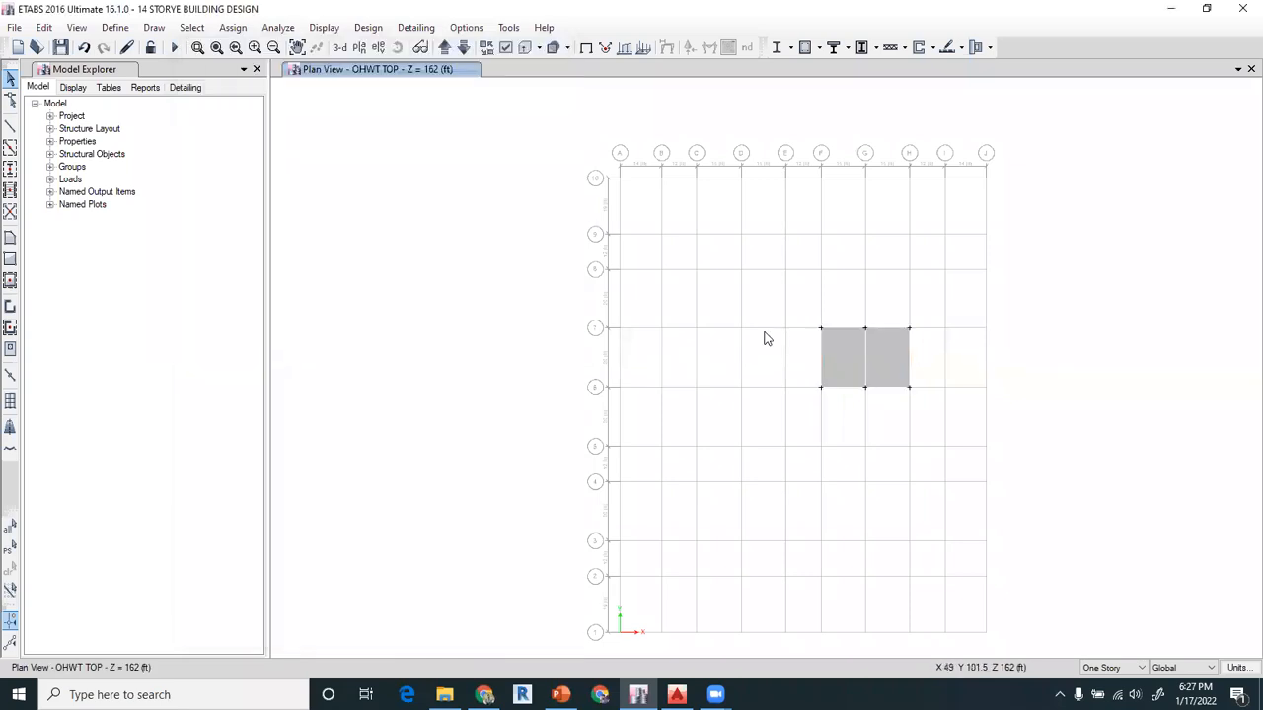
pyautogui.click(505, 47)
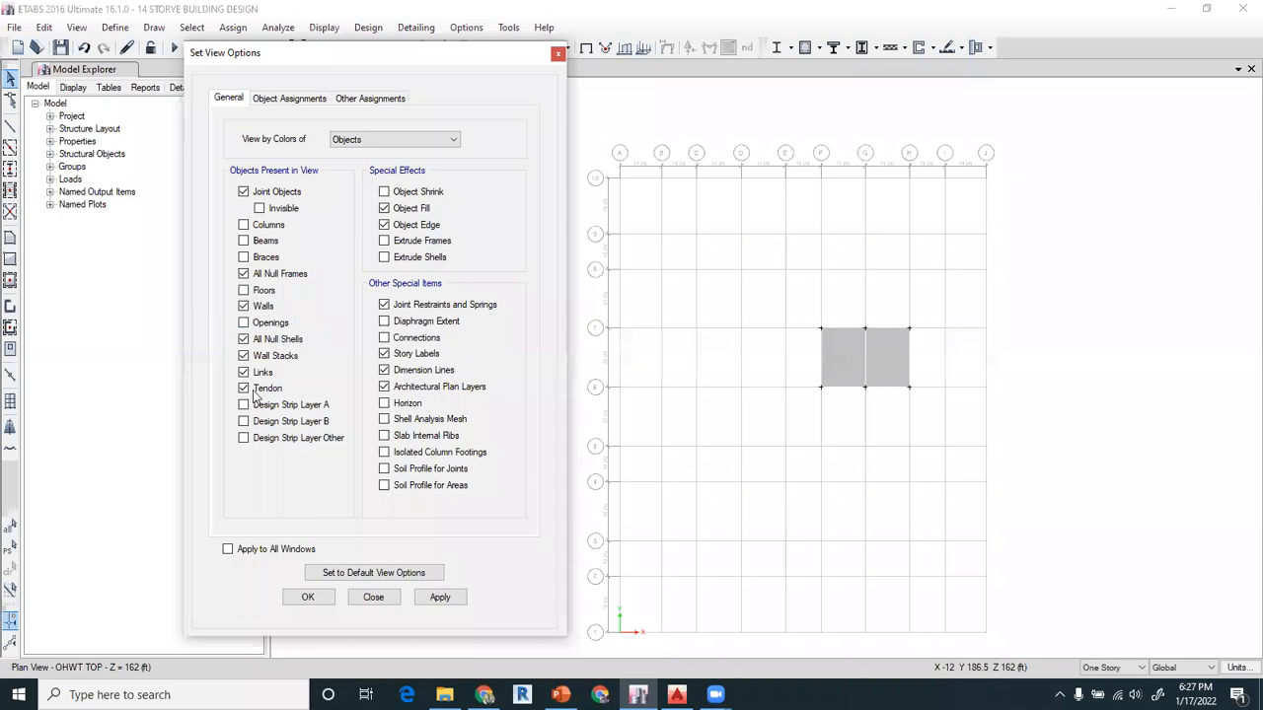
pyautogui.click(302, 600)
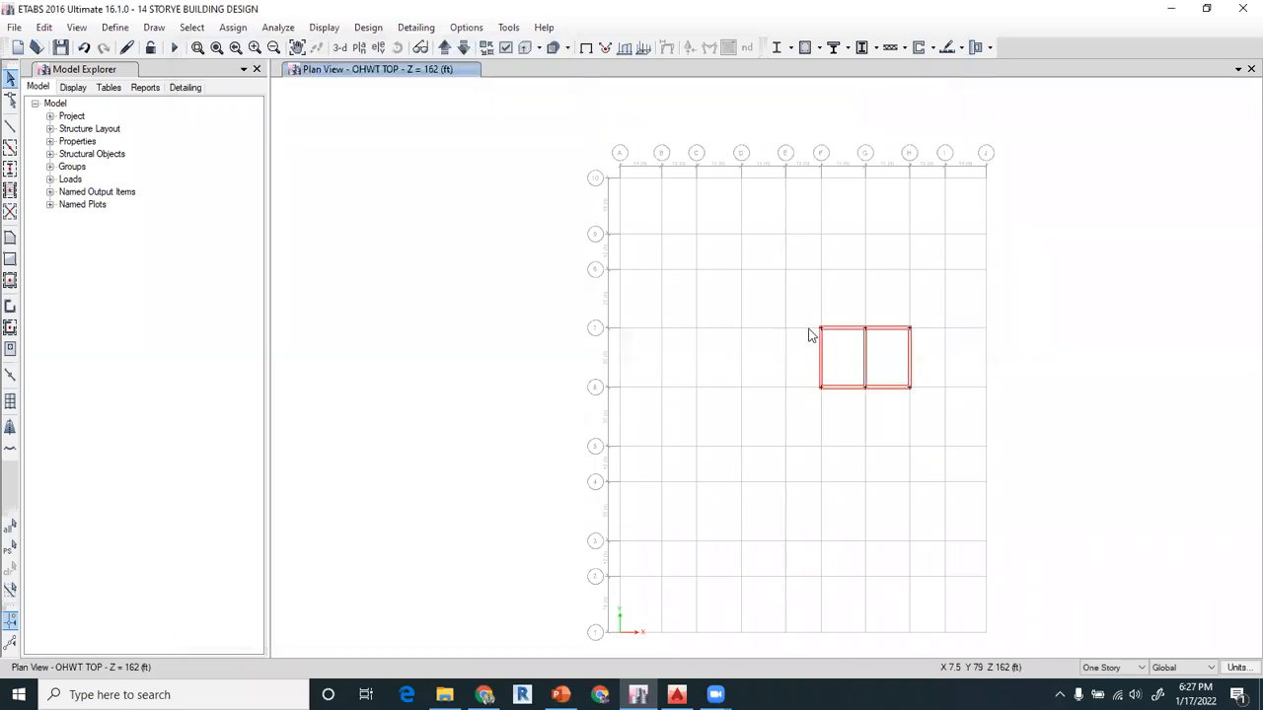
# Assign the OHWT WALL 12" section to all the water tank walls on the OHWT TOP story
pyautogui.moveTo(807, 314); pyautogui.dragTo(924, 415)
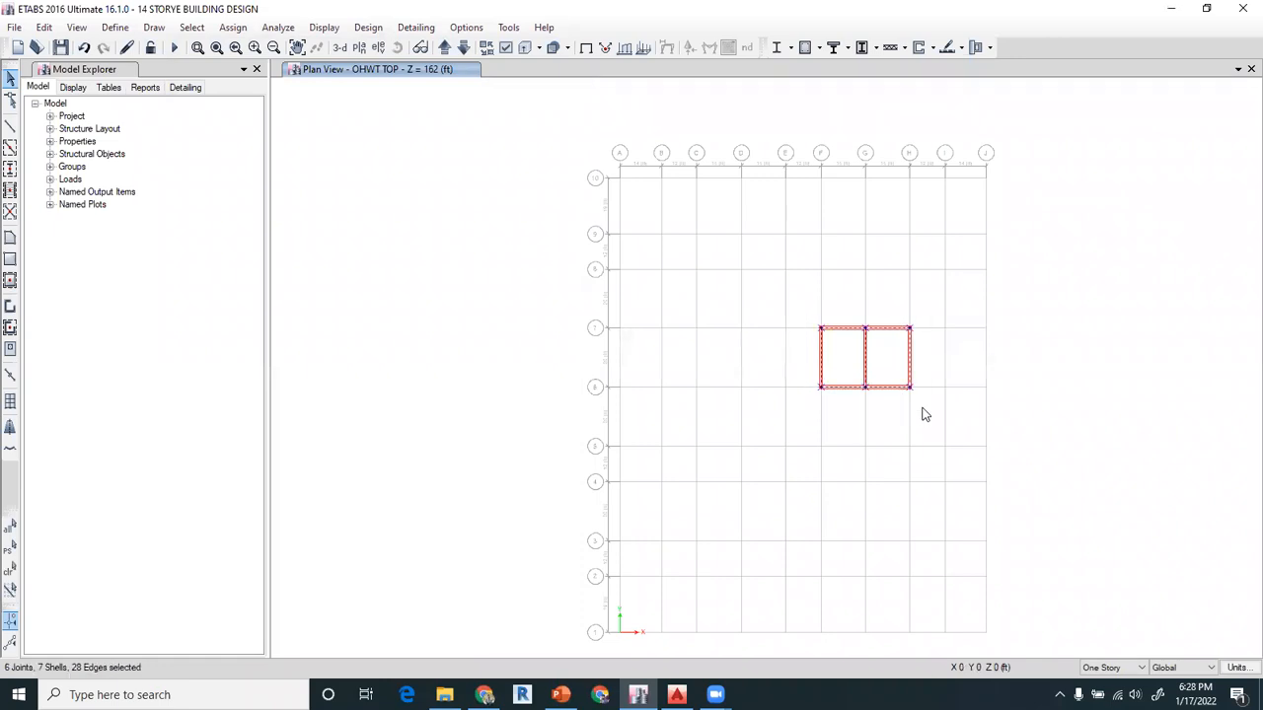
pyautogui.click(235, 28)
pyautogui.moveTo(323, 87)
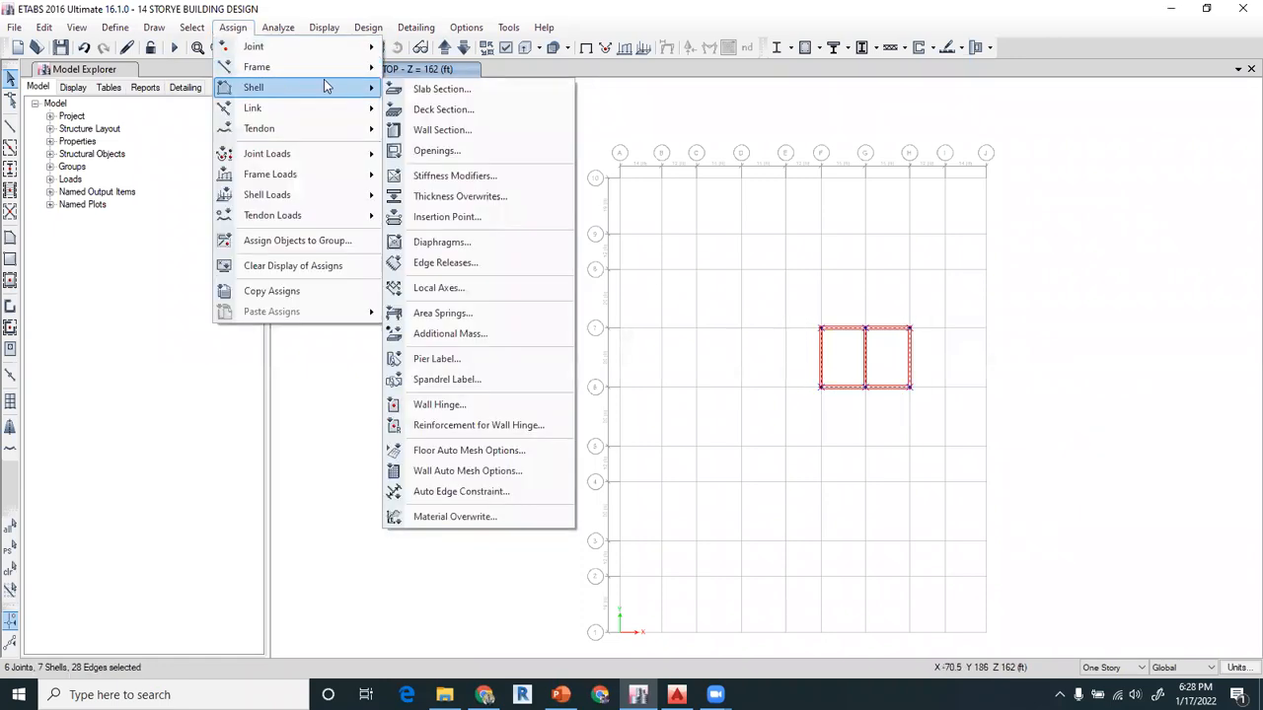
pyautogui.click(439, 131)
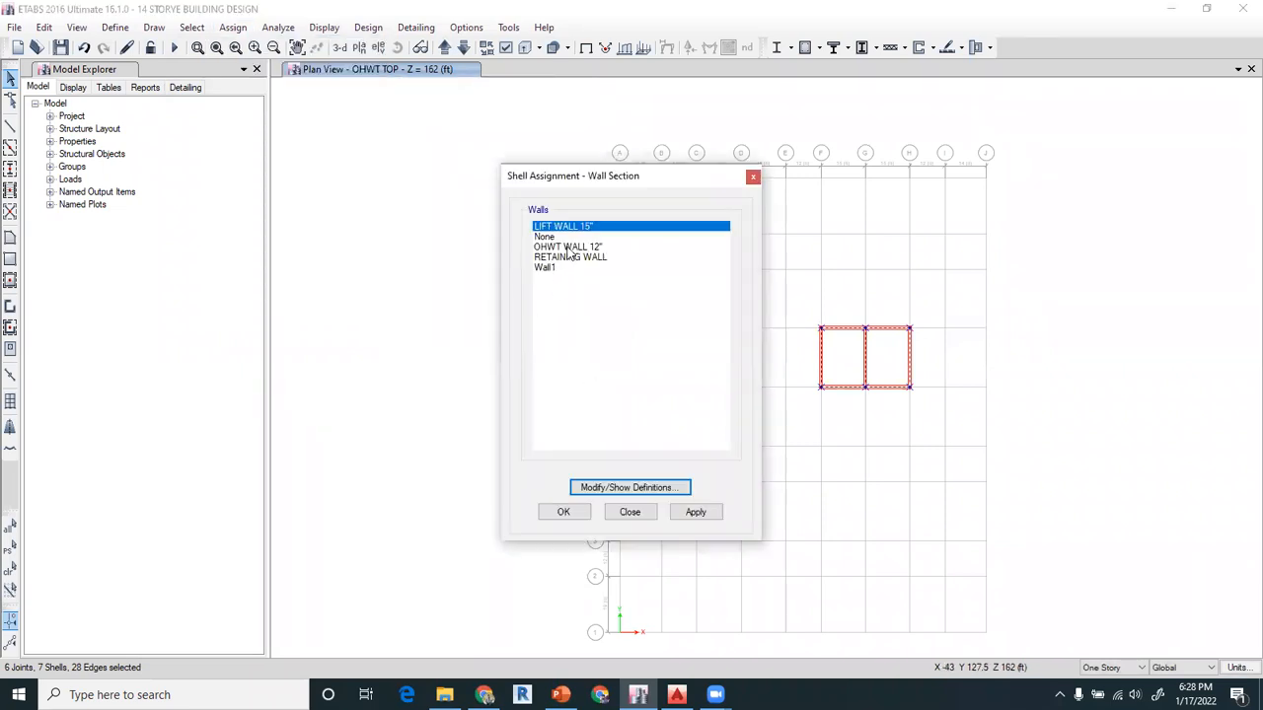
pyautogui.click(571, 247)
pyautogui.click(578, 513)
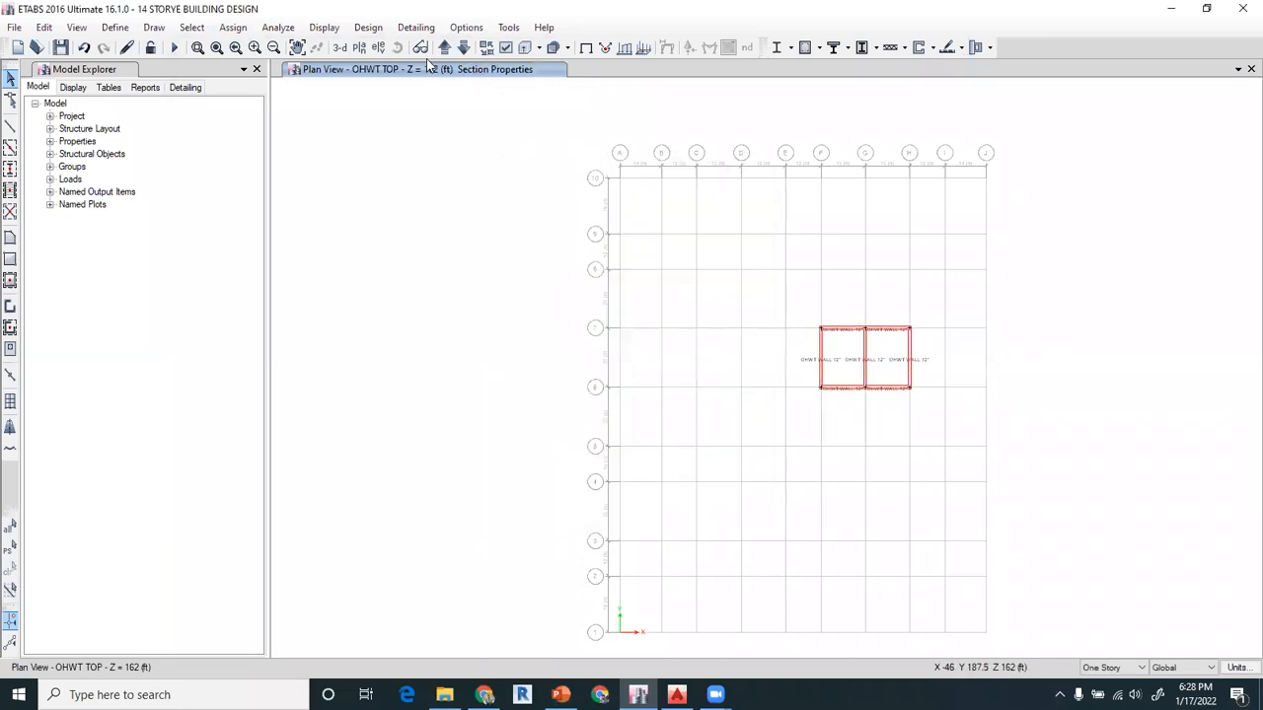
# Open the G.FLOOR plan view and remove the section labels from the display
pyautogui.click(359, 47)
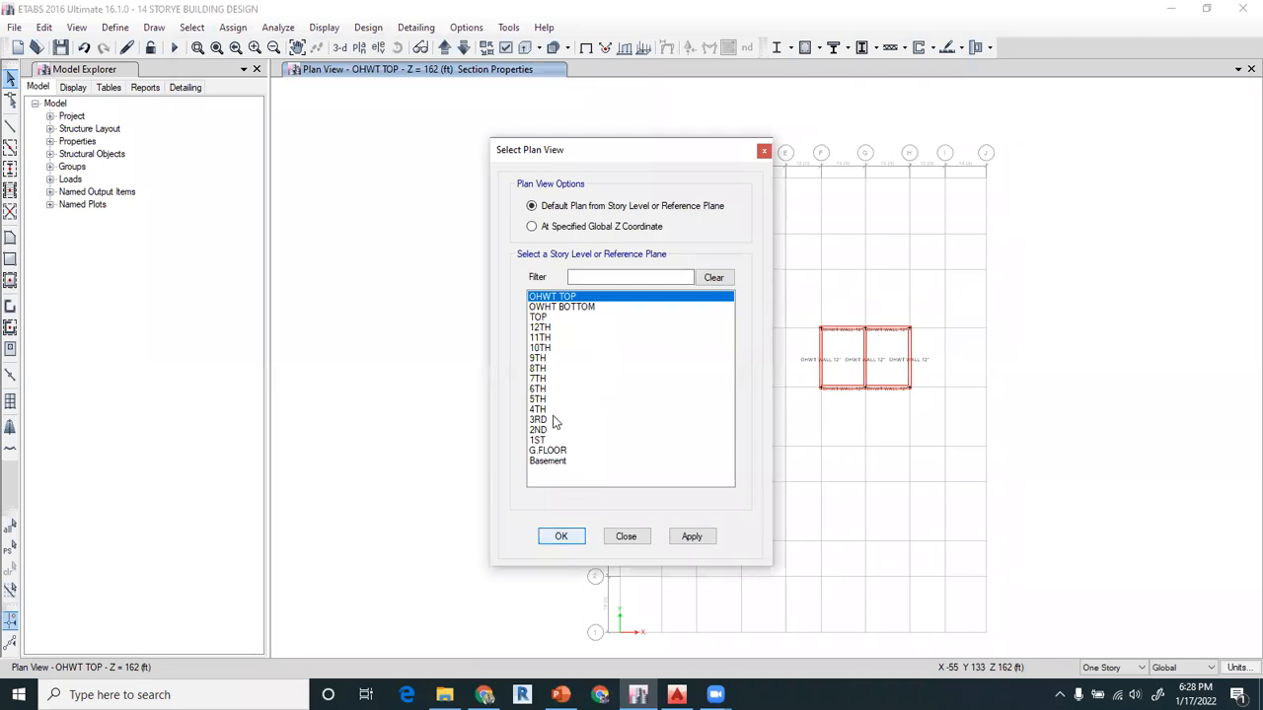
pyautogui.click(548, 450)
pyautogui.click(560, 537)
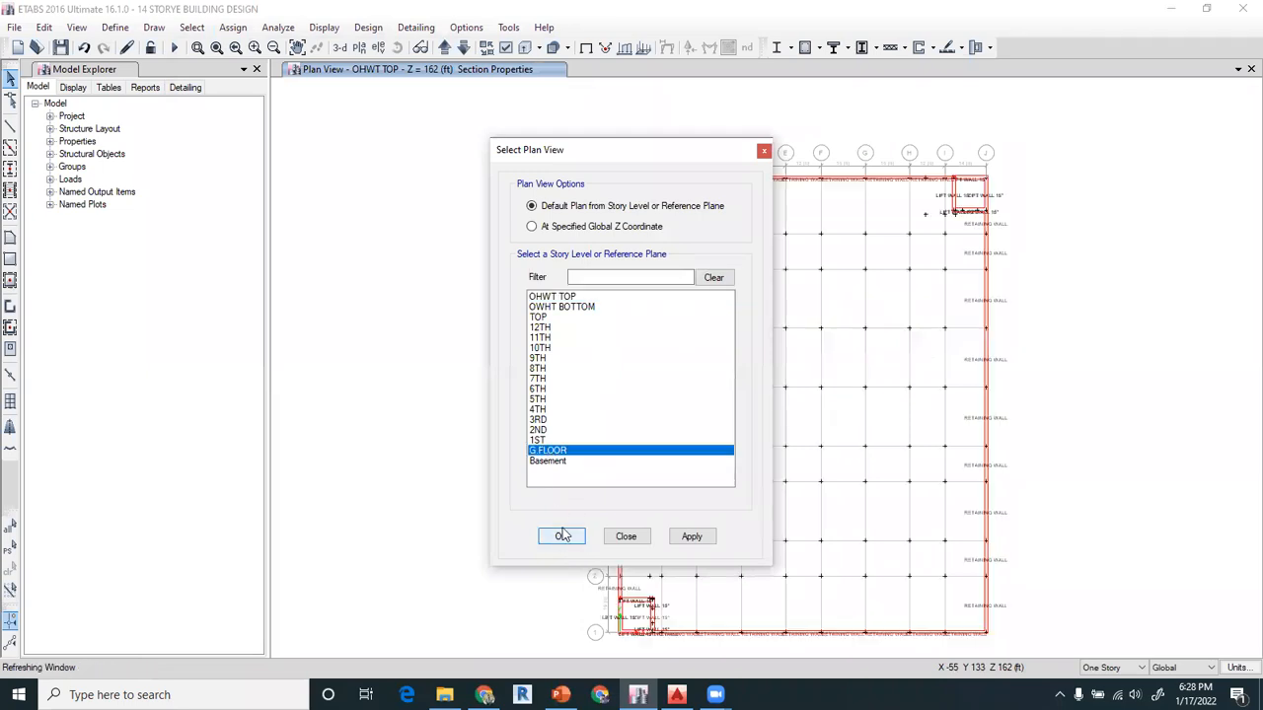
pyautogui.click(586, 47)
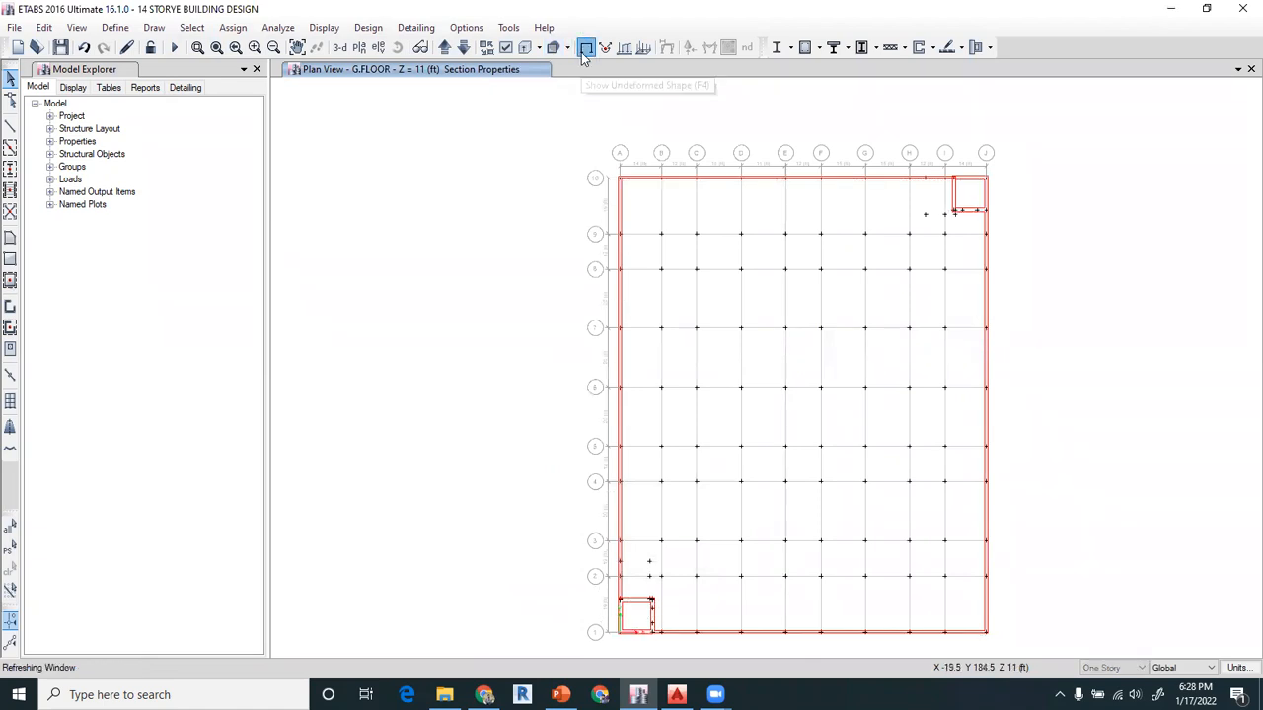
# Set the plan view to color objects by Section Properties
pyautogui.click(506, 49)
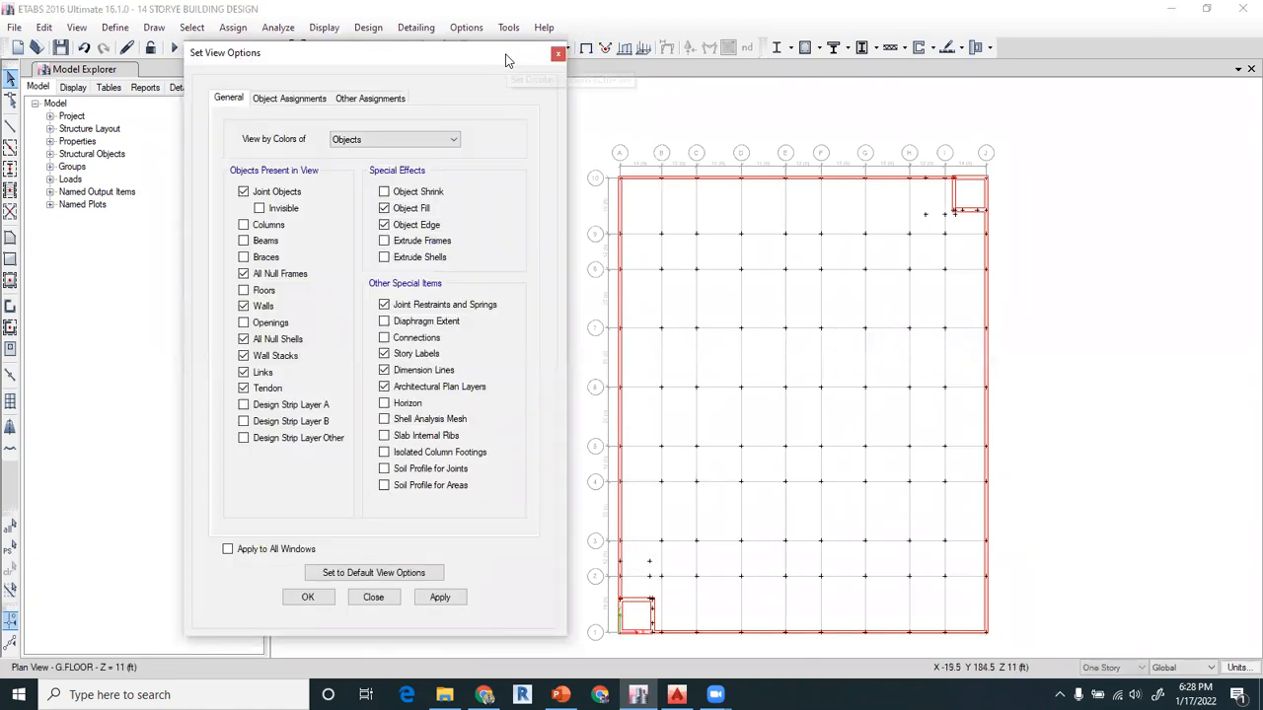
pyautogui.click(377, 141)
pyautogui.click(372, 165)
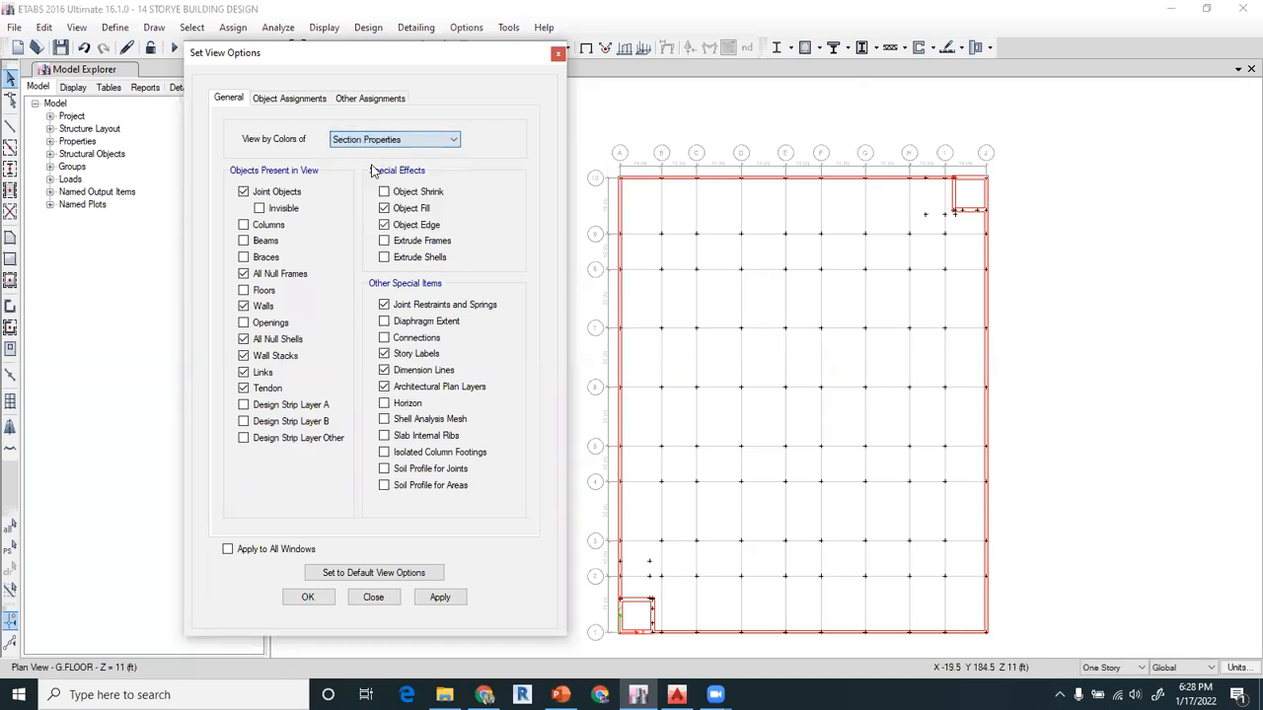
pyautogui.click(440, 598)
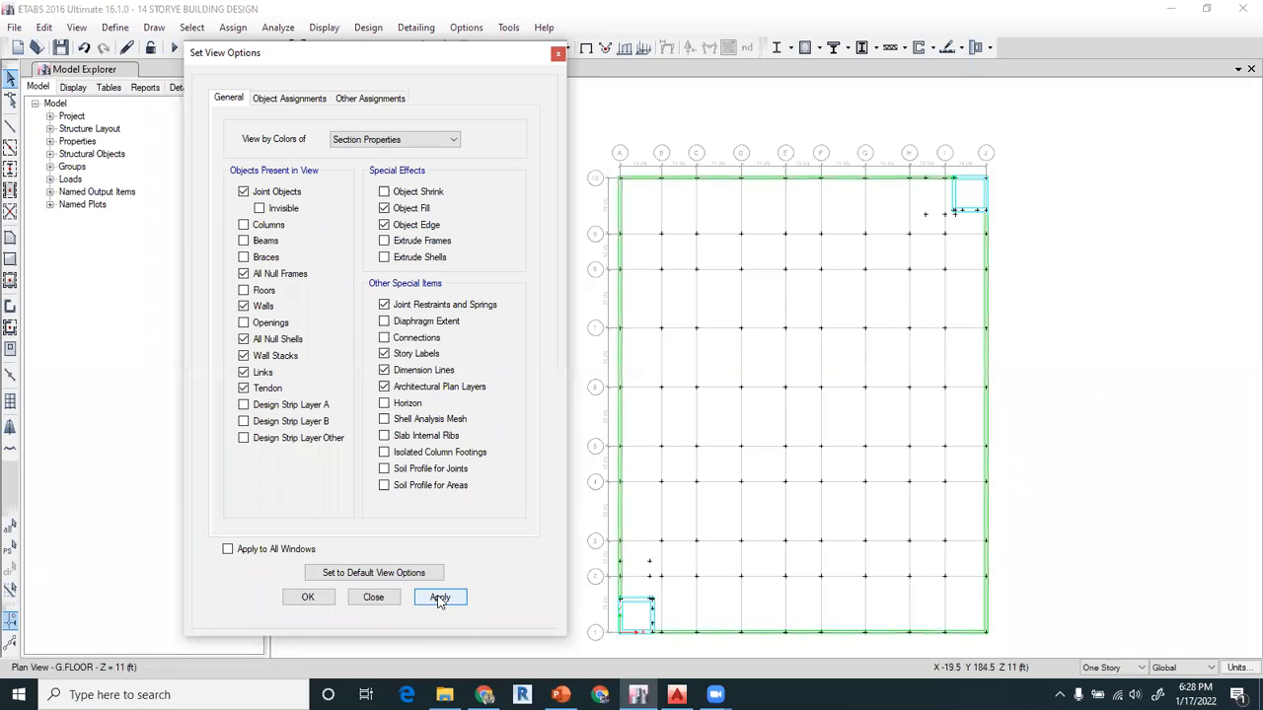
pyautogui.click(307, 598)
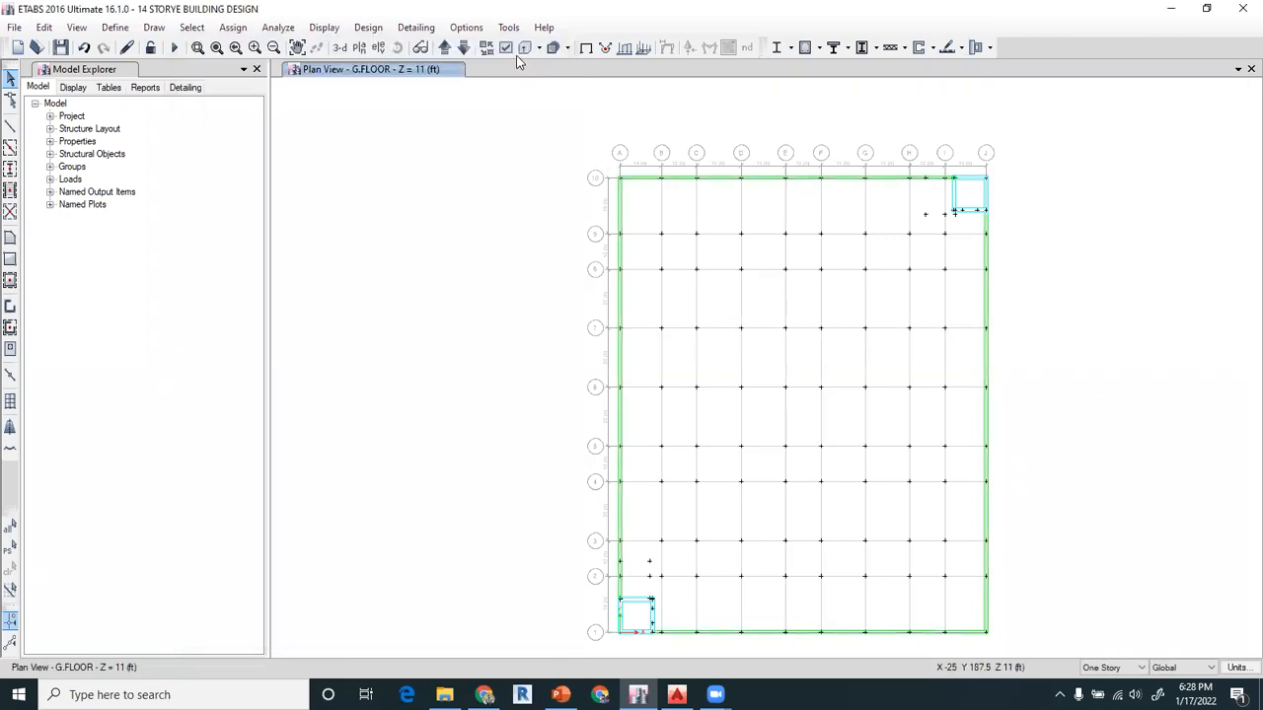
# Go up to the 1ST story plan and turn on the display of columns, beams and floors
pyautogui.click(484, 49)
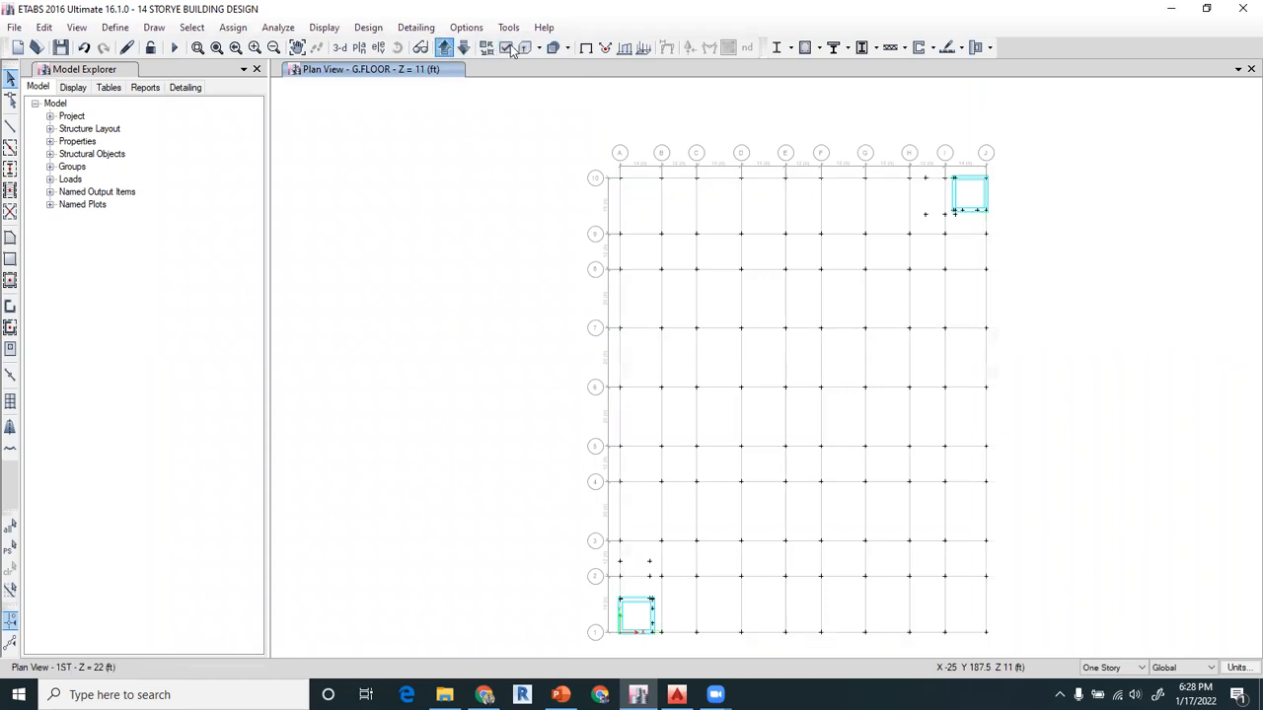
pyautogui.click(505, 47)
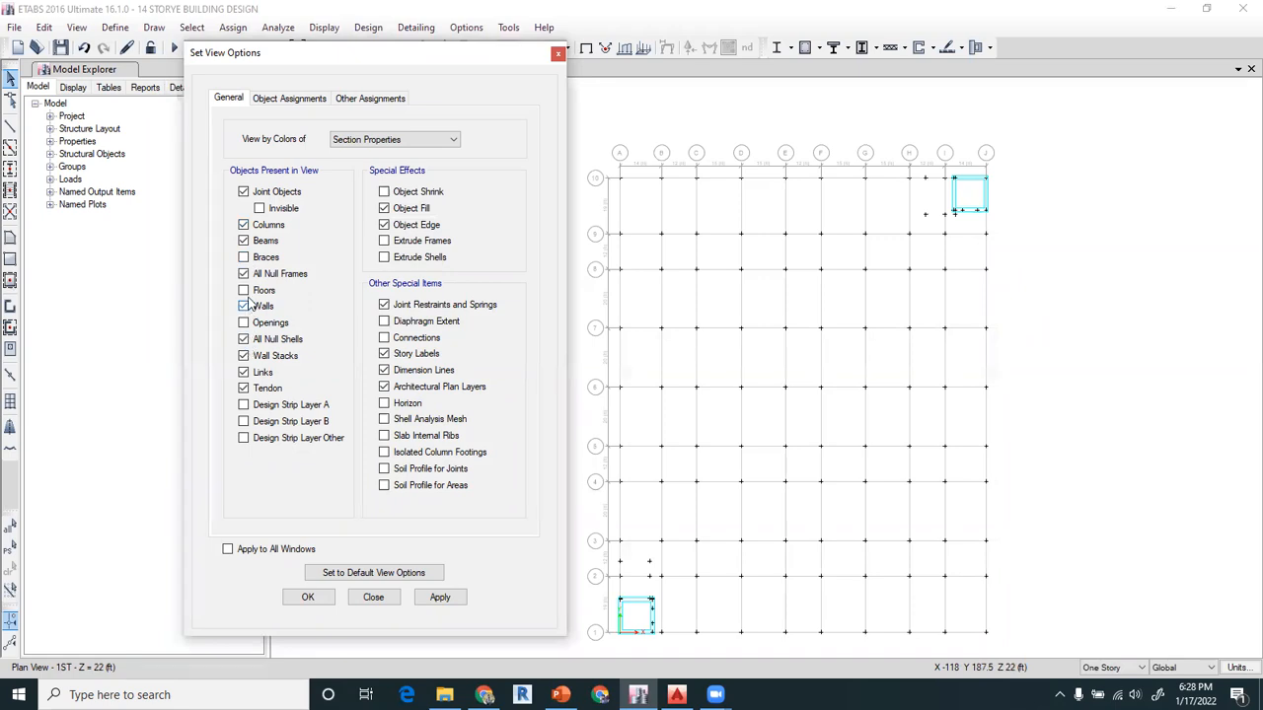
pyautogui.click(307, 597)
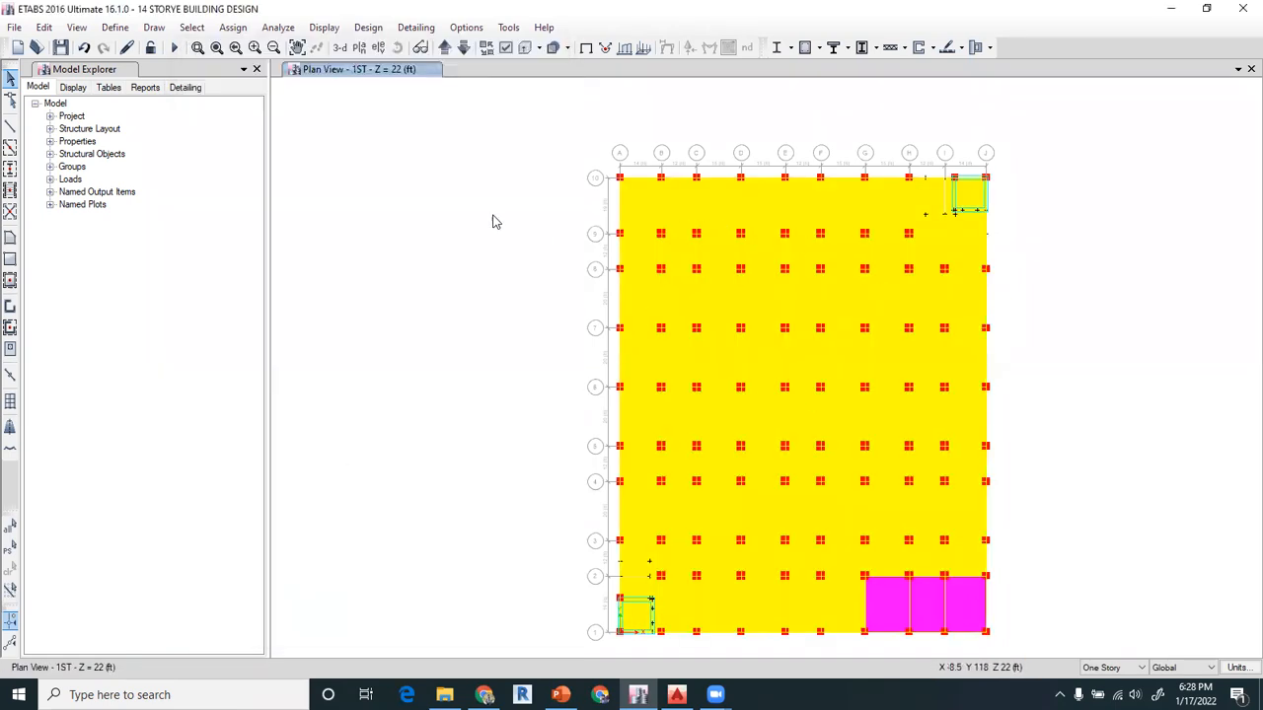
# Check the section colors on the G.FLOOR plan and on the stories above it up to 3RD
pyautogui.click(461, 50)
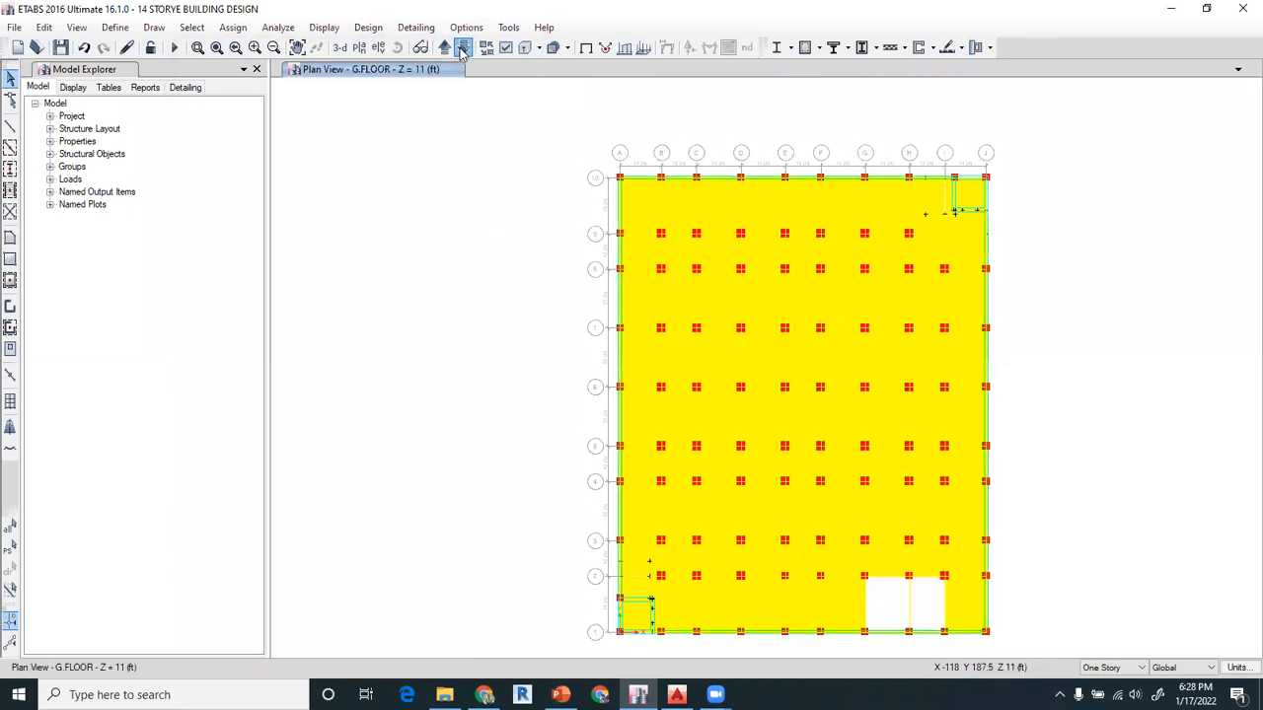
pyautogui.click(445, 49)
pyautogui.click(446, 49)
pyautogui.click(451, 54)
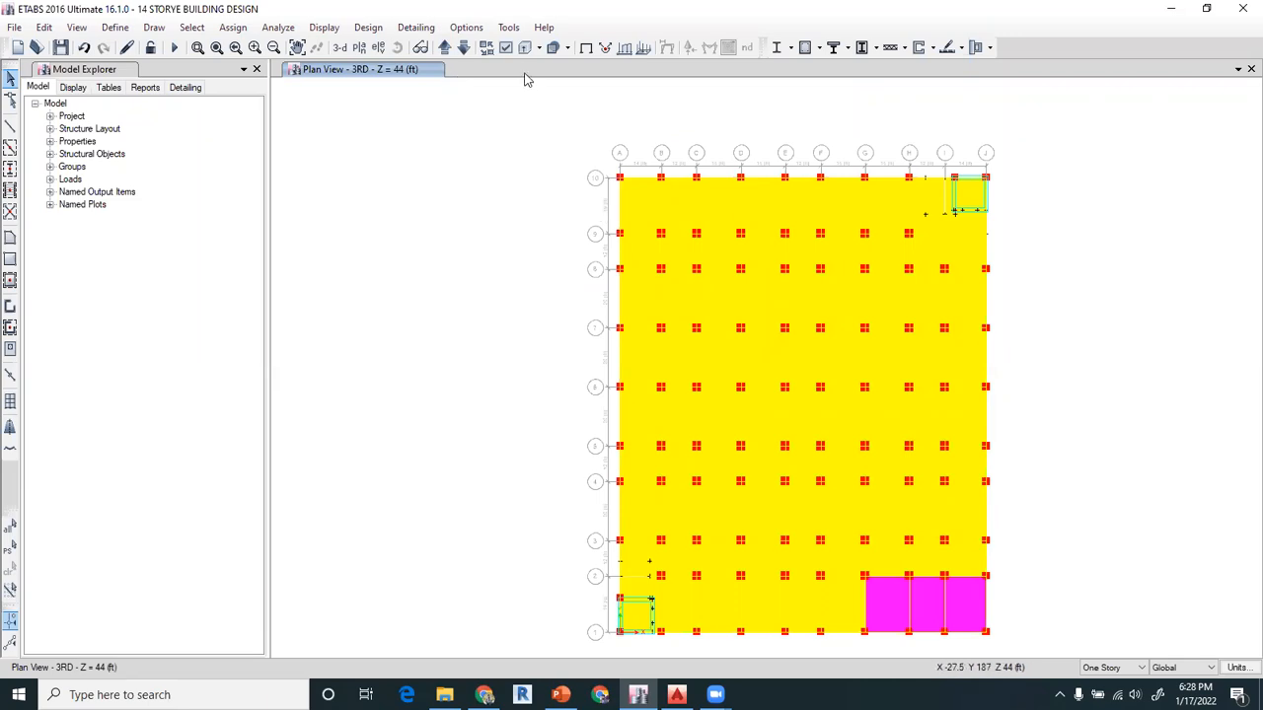
# Set the 3RD story plan view back to coloring by Objects
pyautogui.click(505, 49)
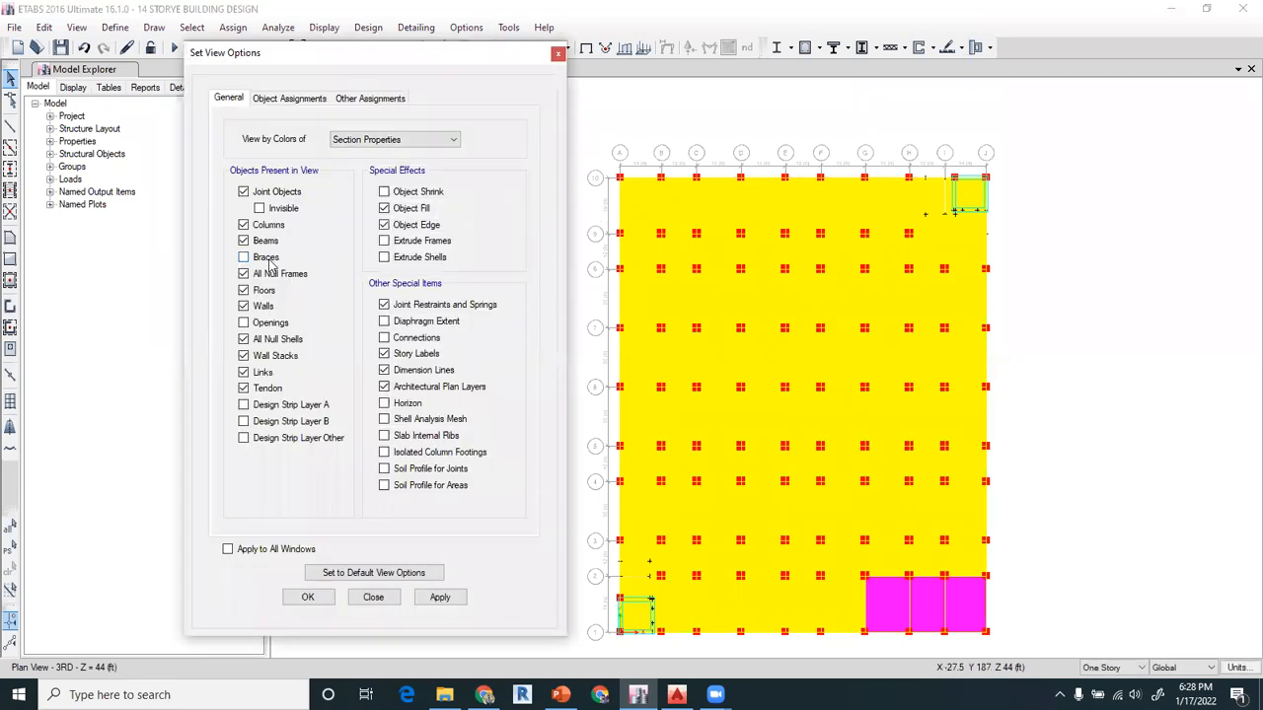
pyautogui.click(309, 598)
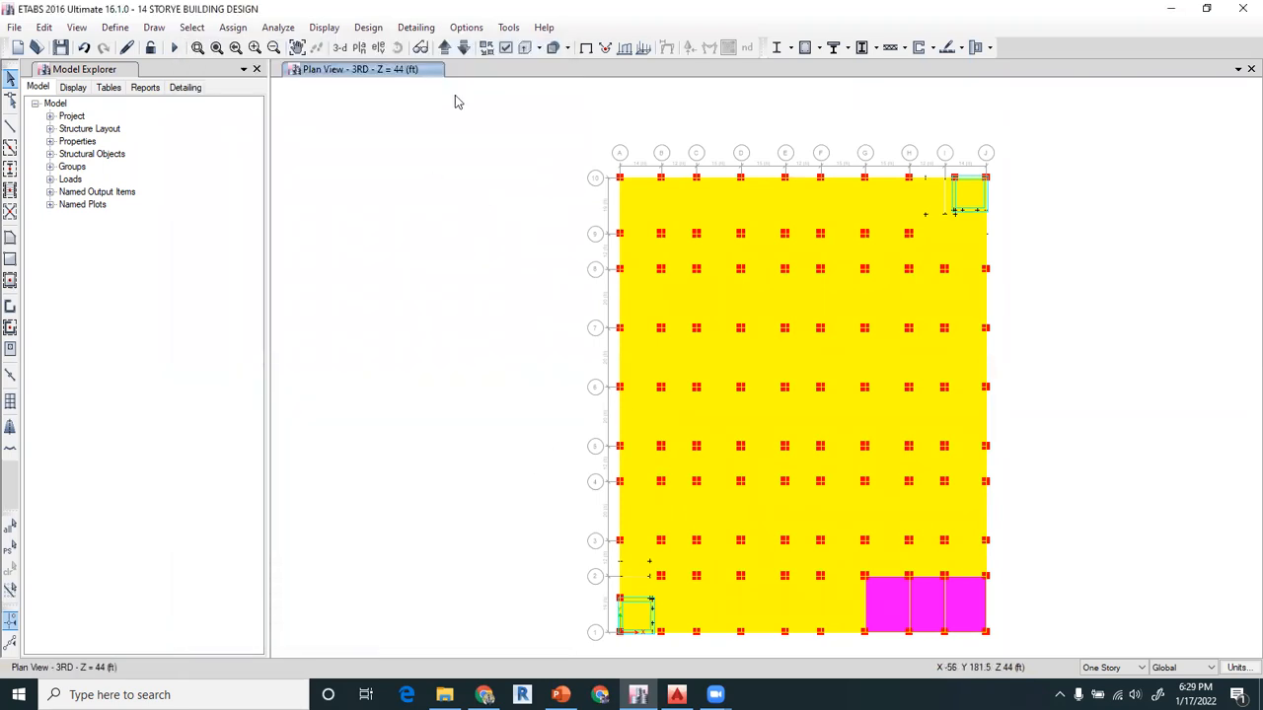
pyautogui.click(501, 49)
pyautogui.click(404, 139)
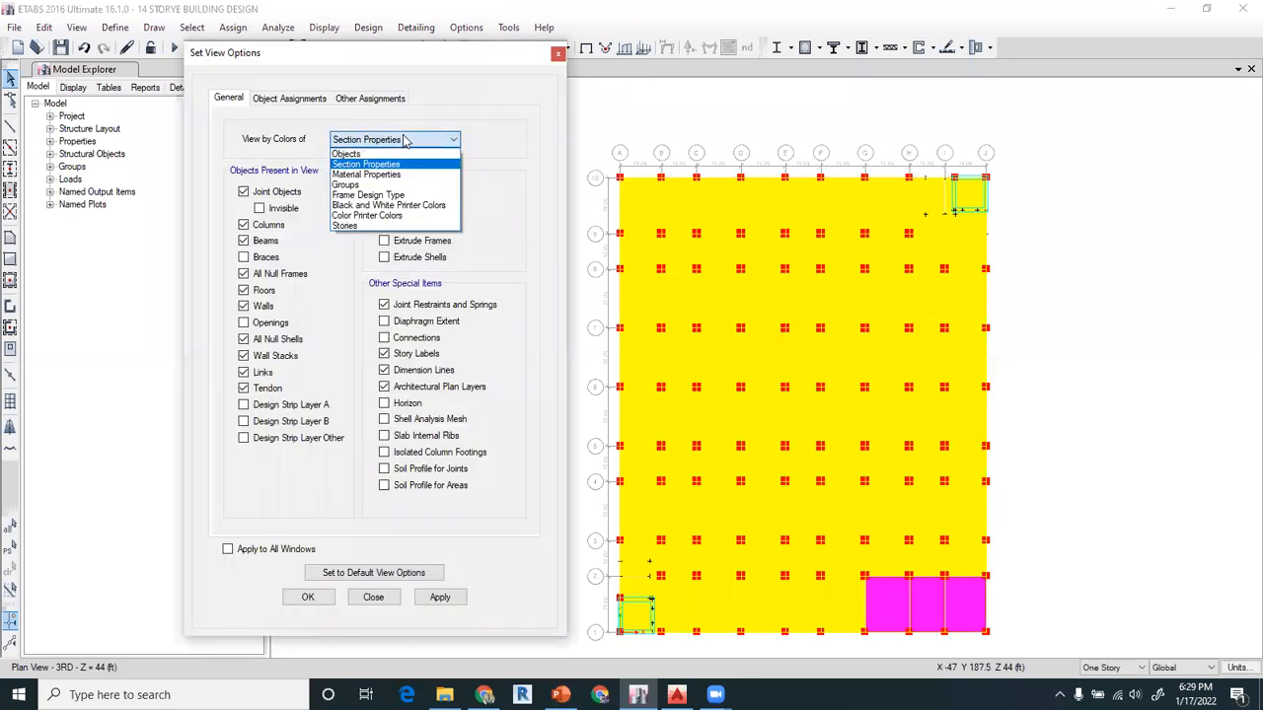
pyautogui.click(383, 150)
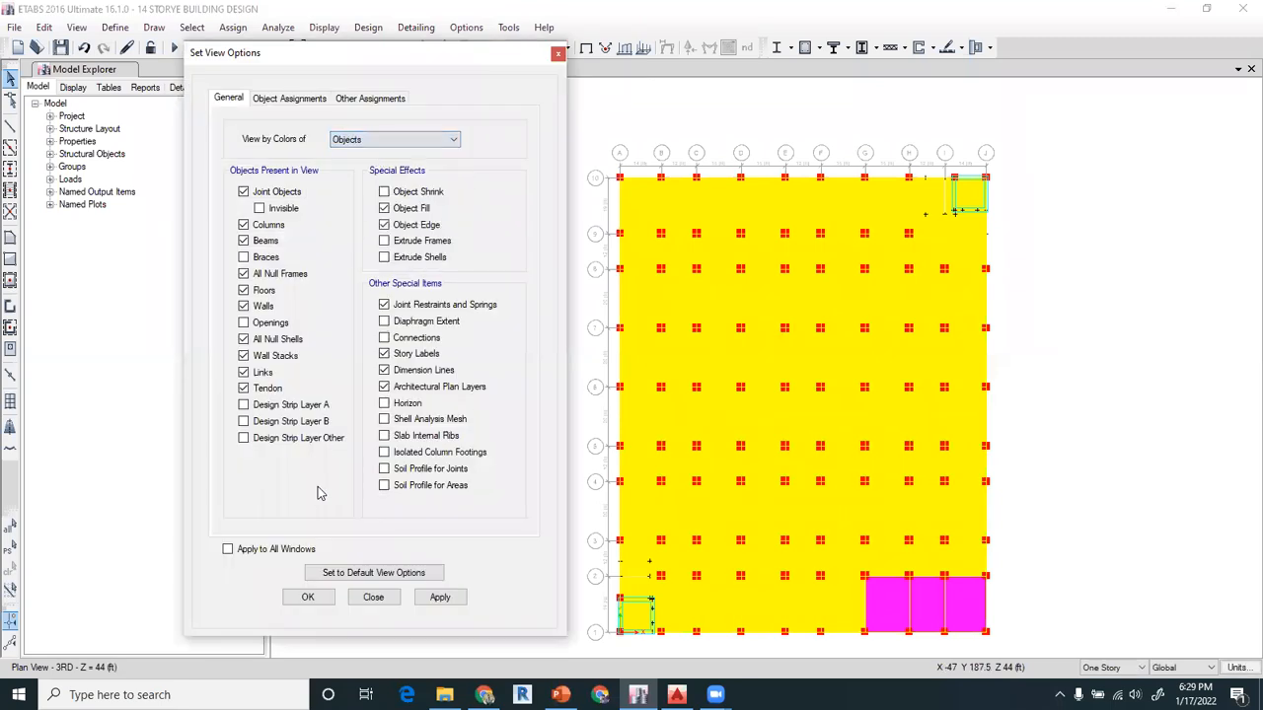
pyautogui.click(305, 597)
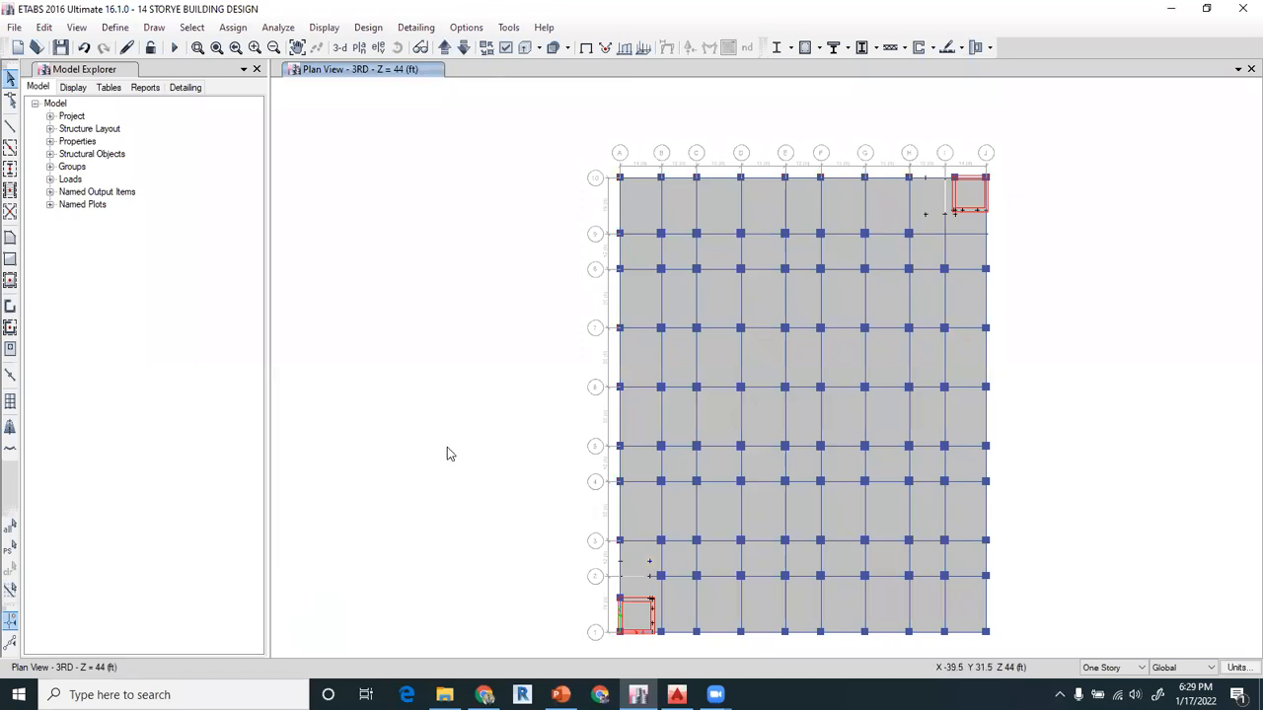
# Start a new slab section property in the slab section definitions
pyautogui.click(115, 27)
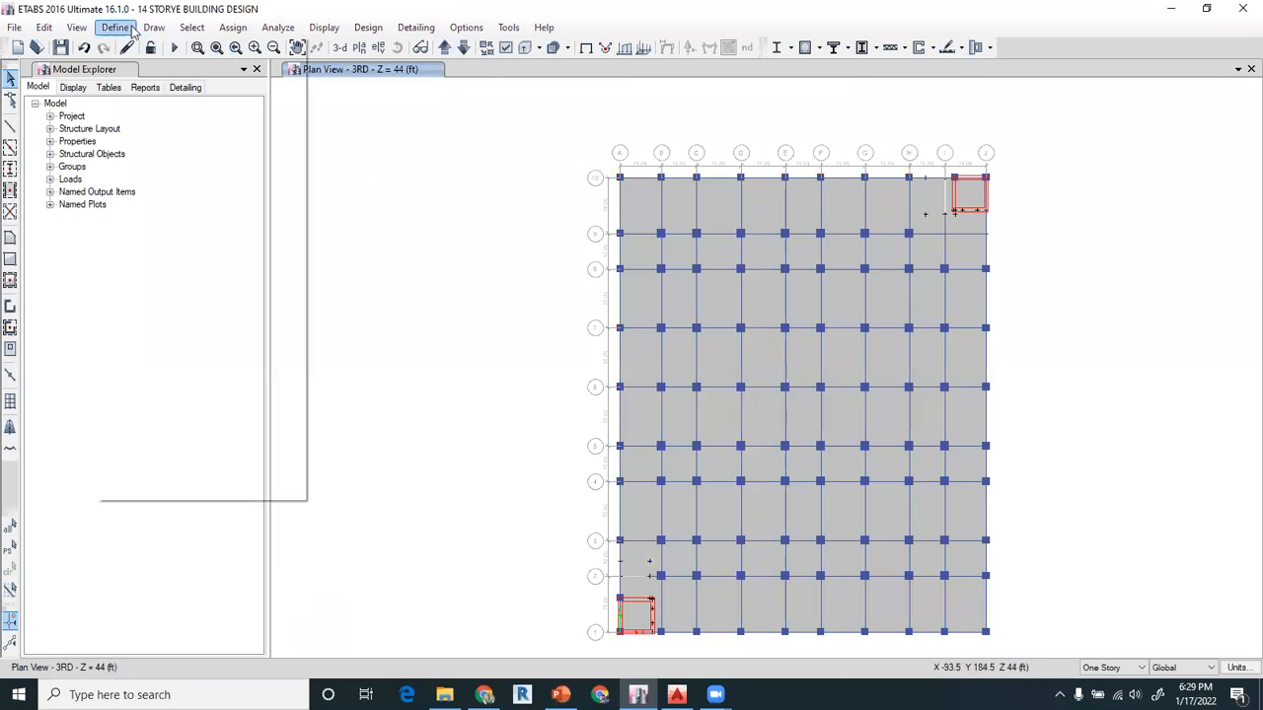
pyautogui.moveTo(164, 75)
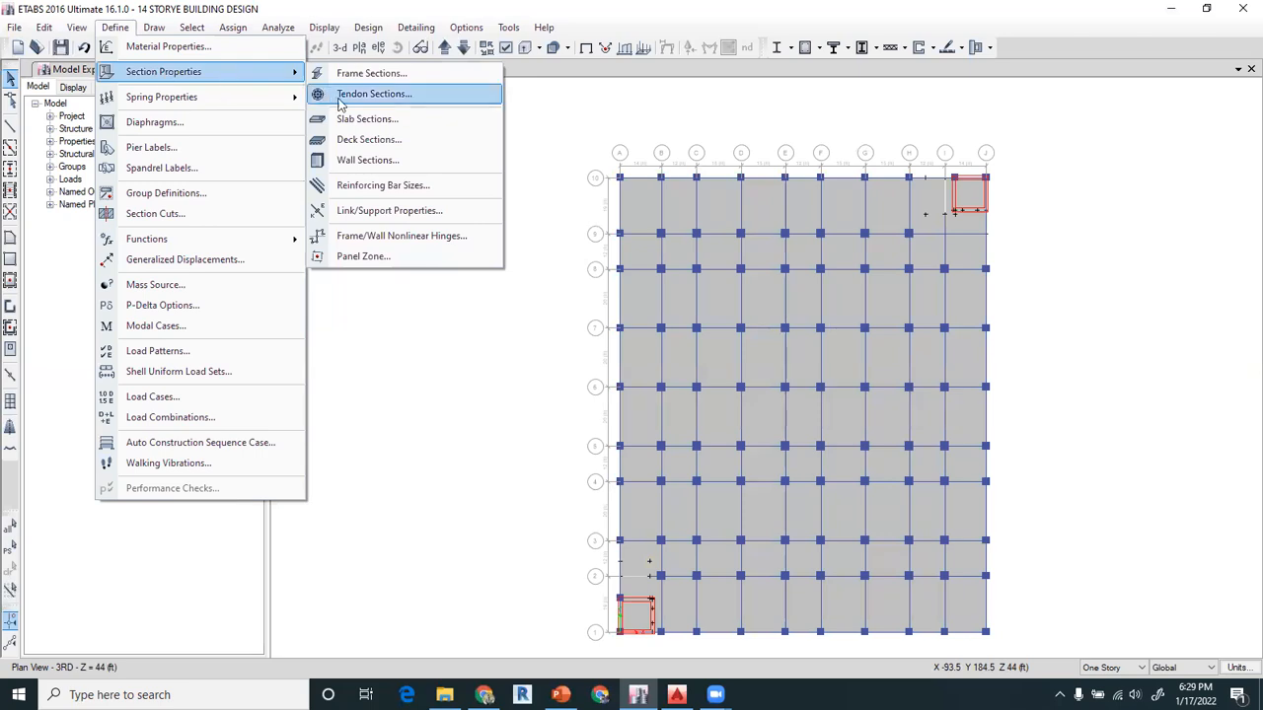
pyautogui.click(366, 119)
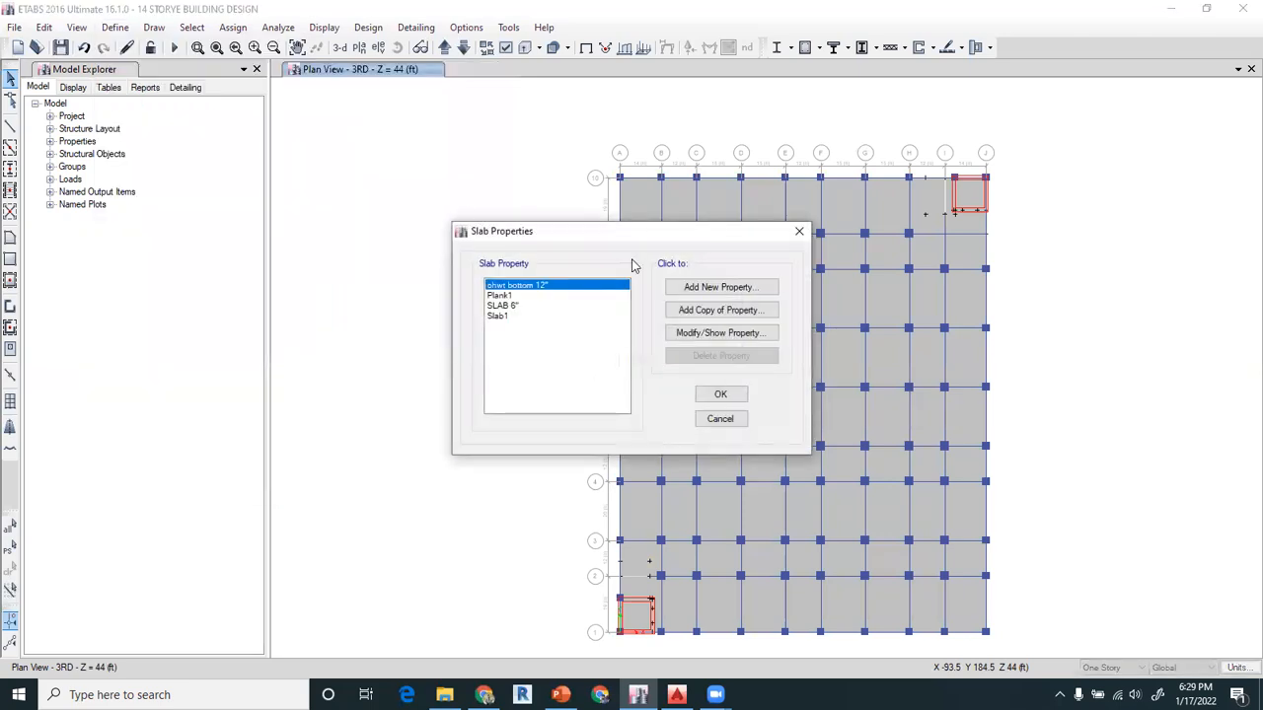
pyautogui.click(693, 287)
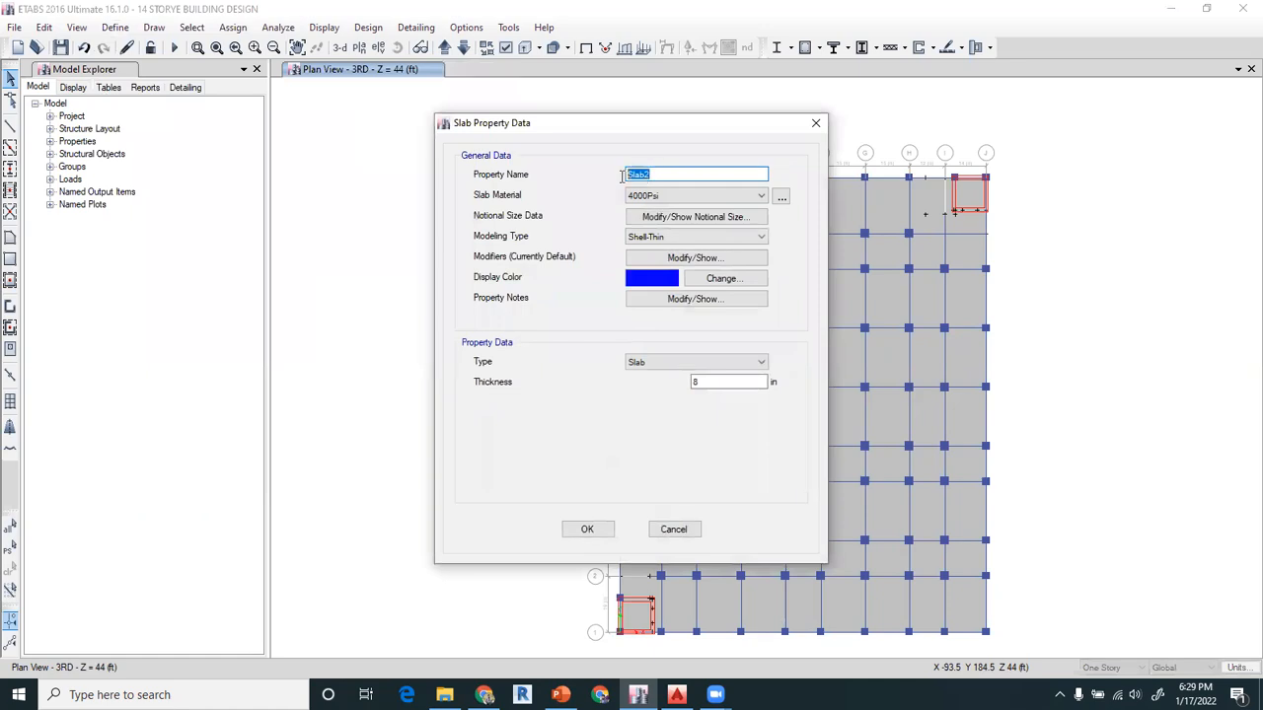
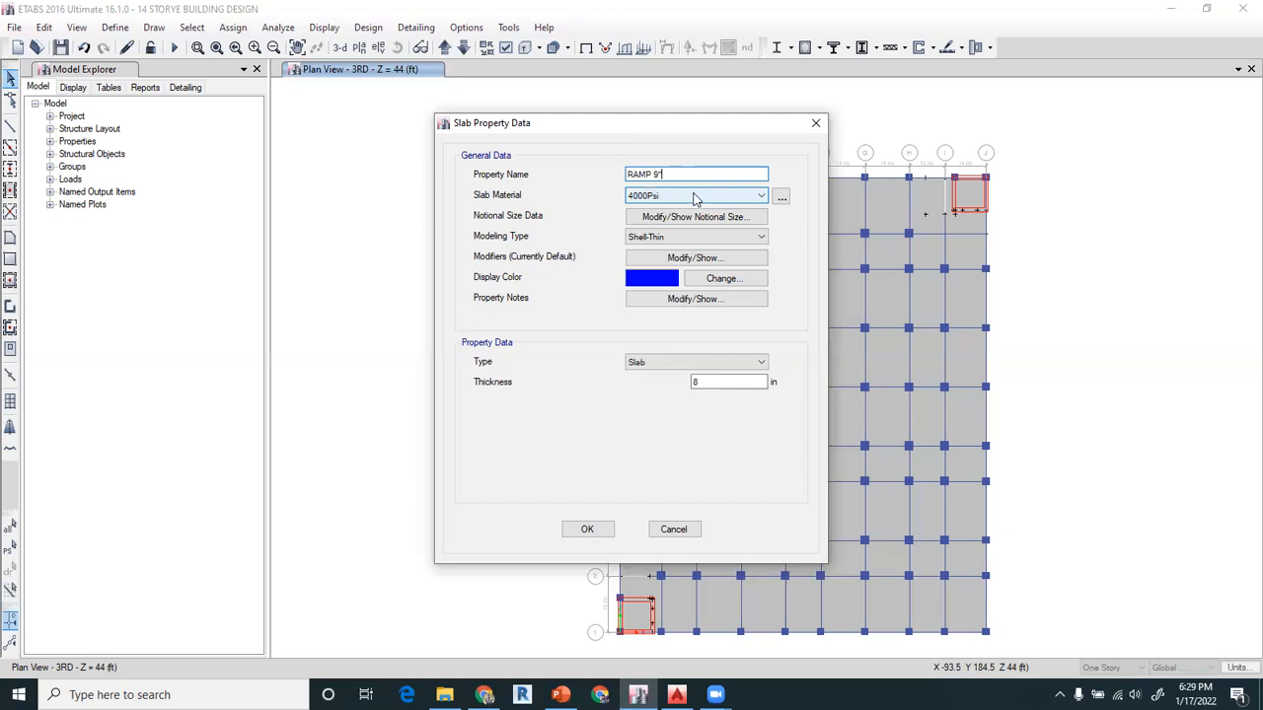
# Define the slab section "RAMP 9"" with 3000Psi material and 9 in thickness, and accept the slab properties
pyautogui.click(695, 197)
pyautogui.click(655, 254)
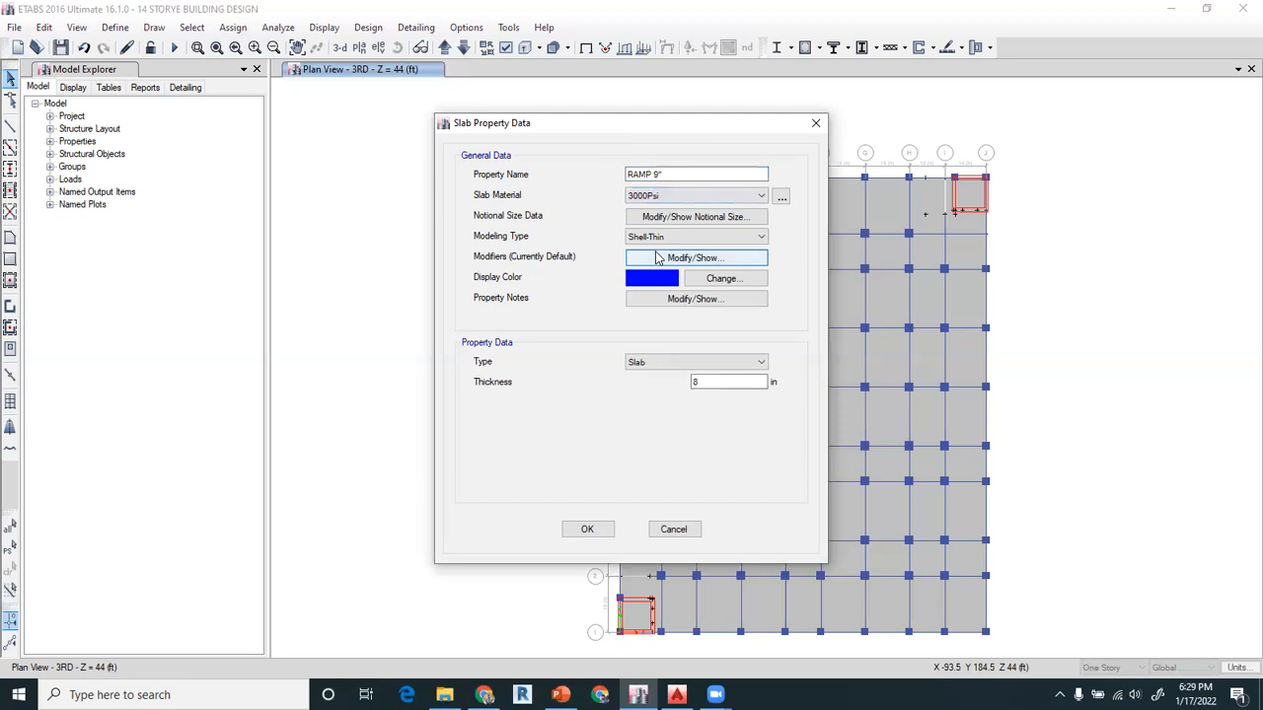
pyautogui.click(718, 381)
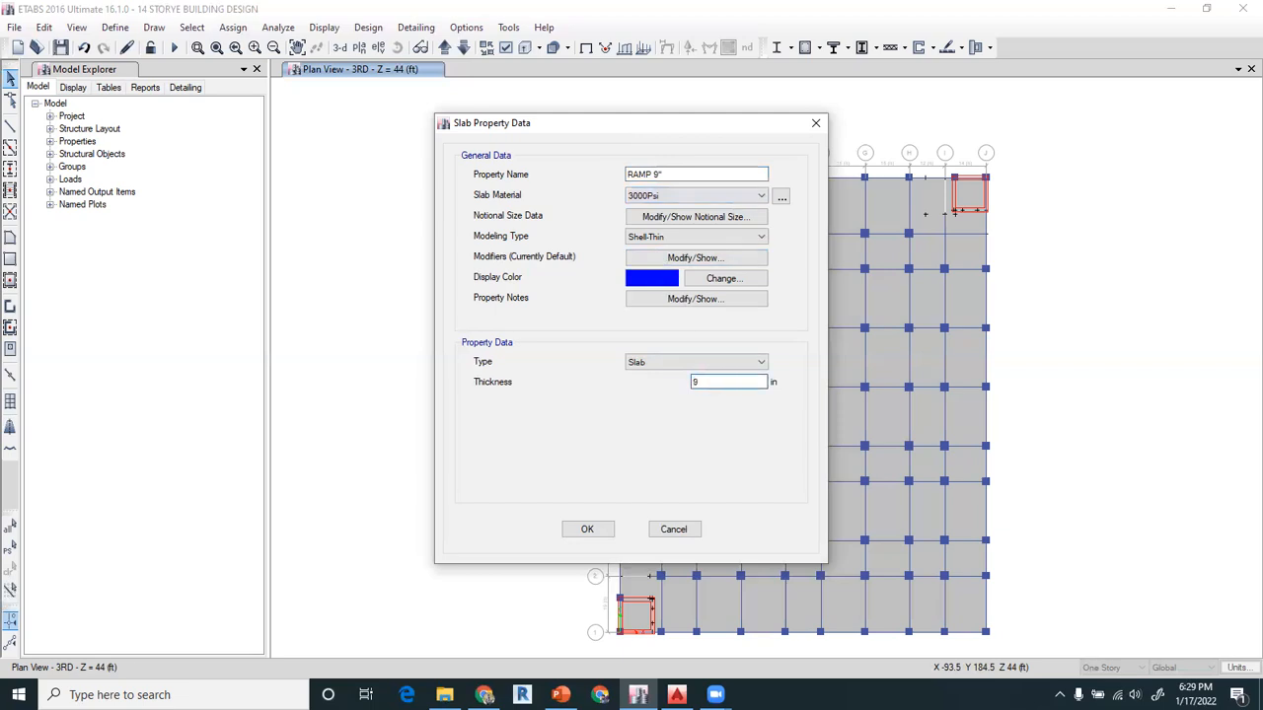
pyautogui.click(587, 529)
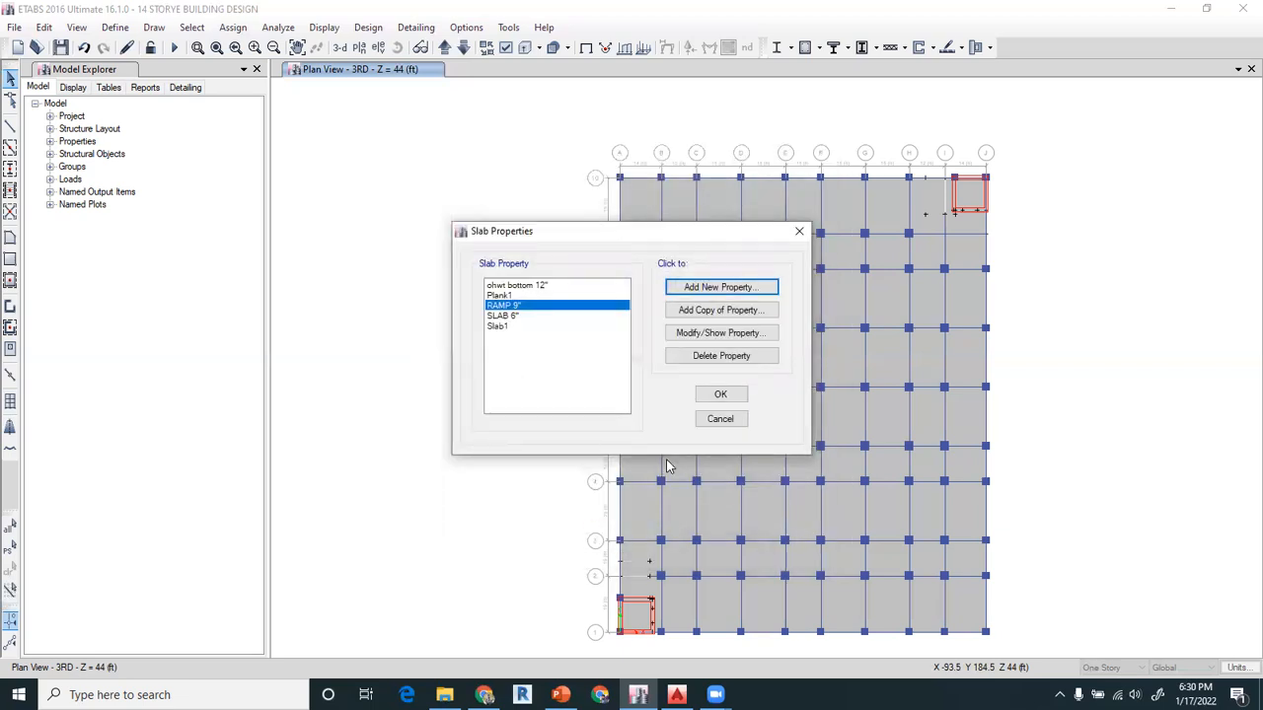
pyautogui.click(719, 396)
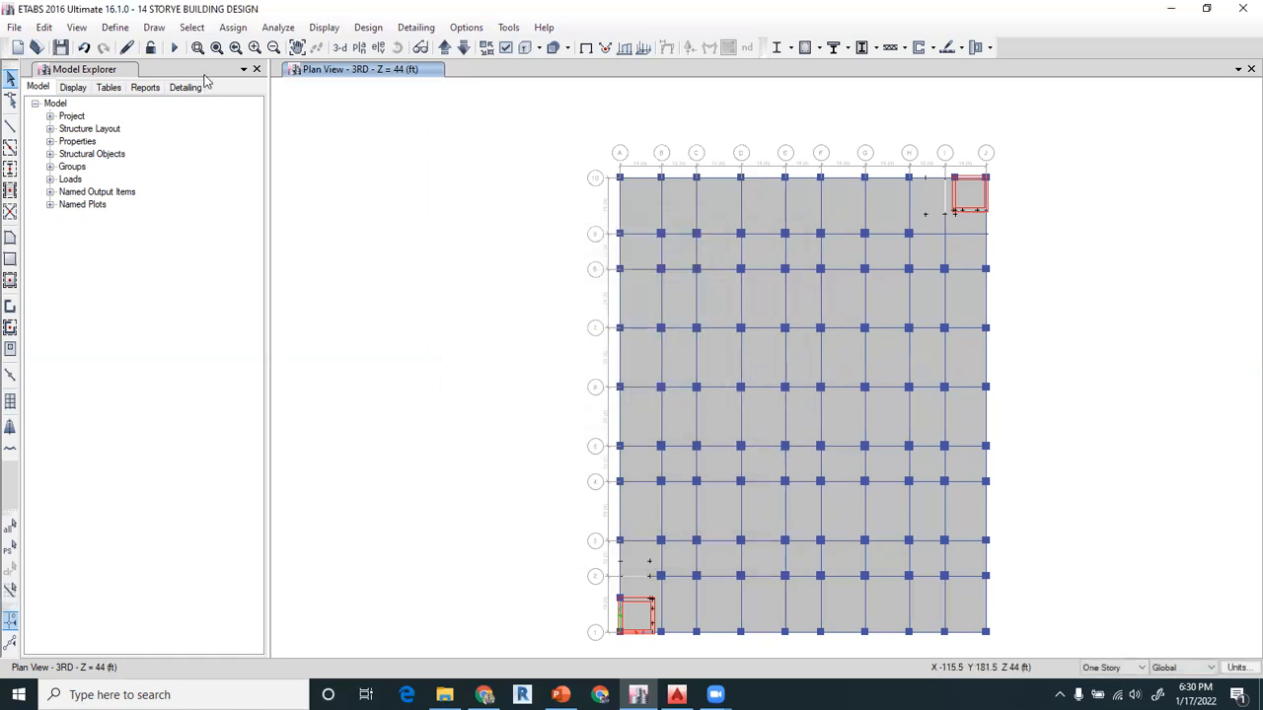
# Limit the building view to the story range from Basement up to G.FLOOR
pyautogui.click(76, 27)
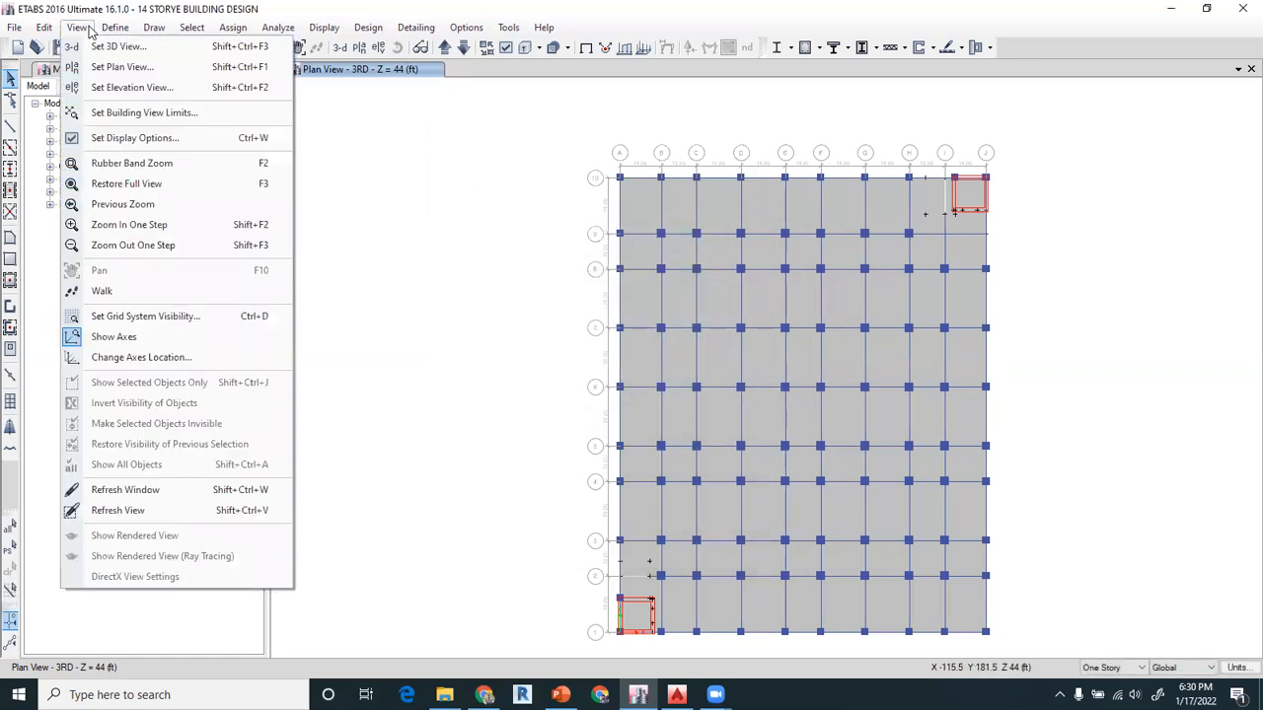
pyautogui.click(135, 112)
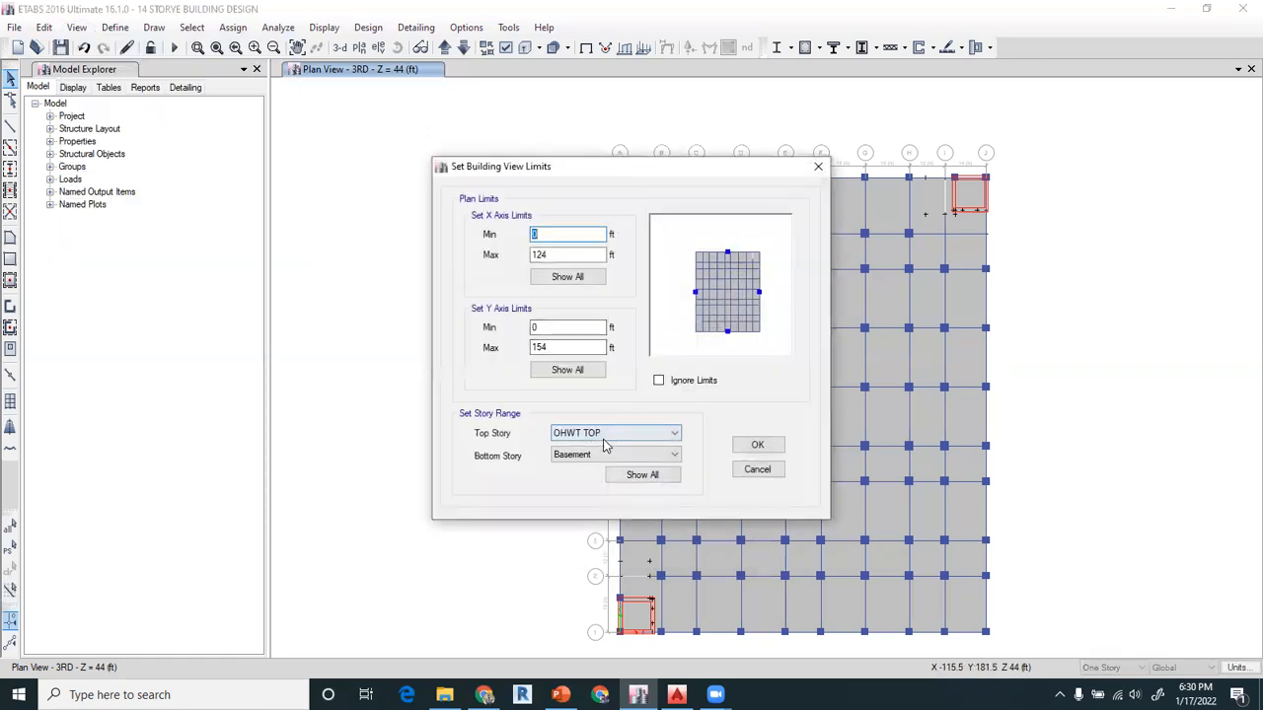
pyautogui.click(593, 456)
pyautogui.click(593, 453)
pyautogui.click(592, 435)
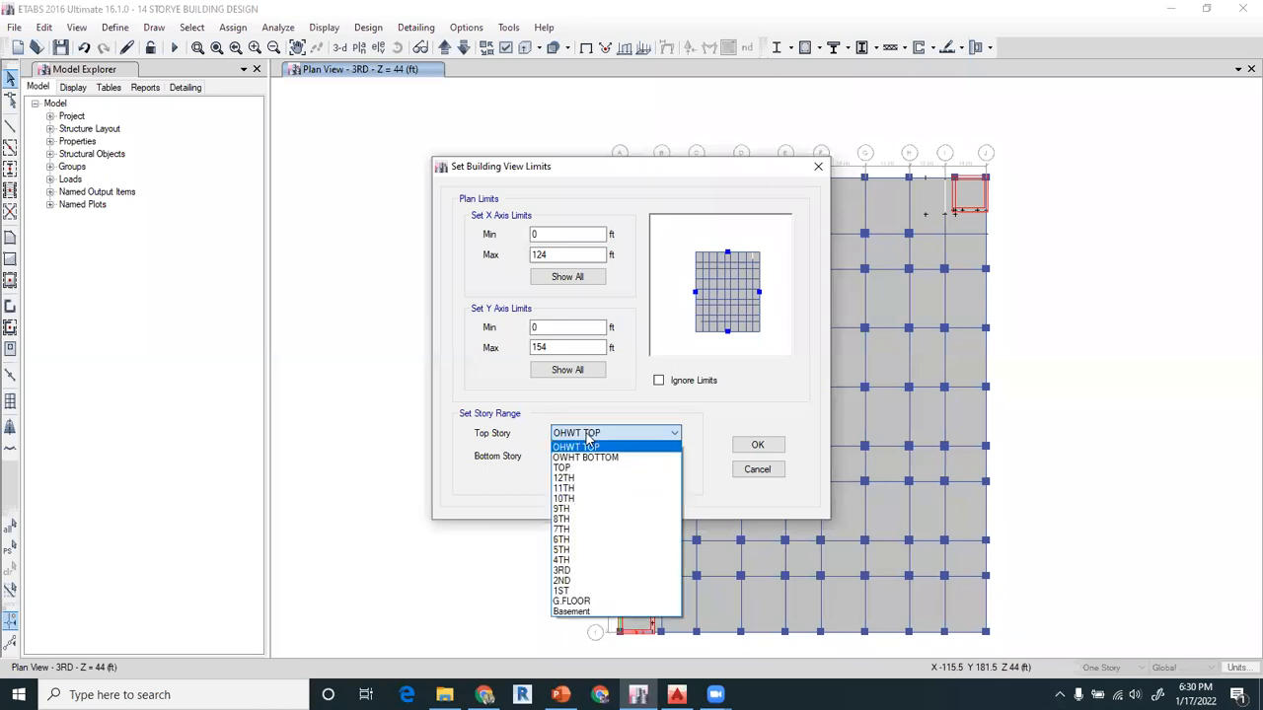
pyautogui.click(582, 601)
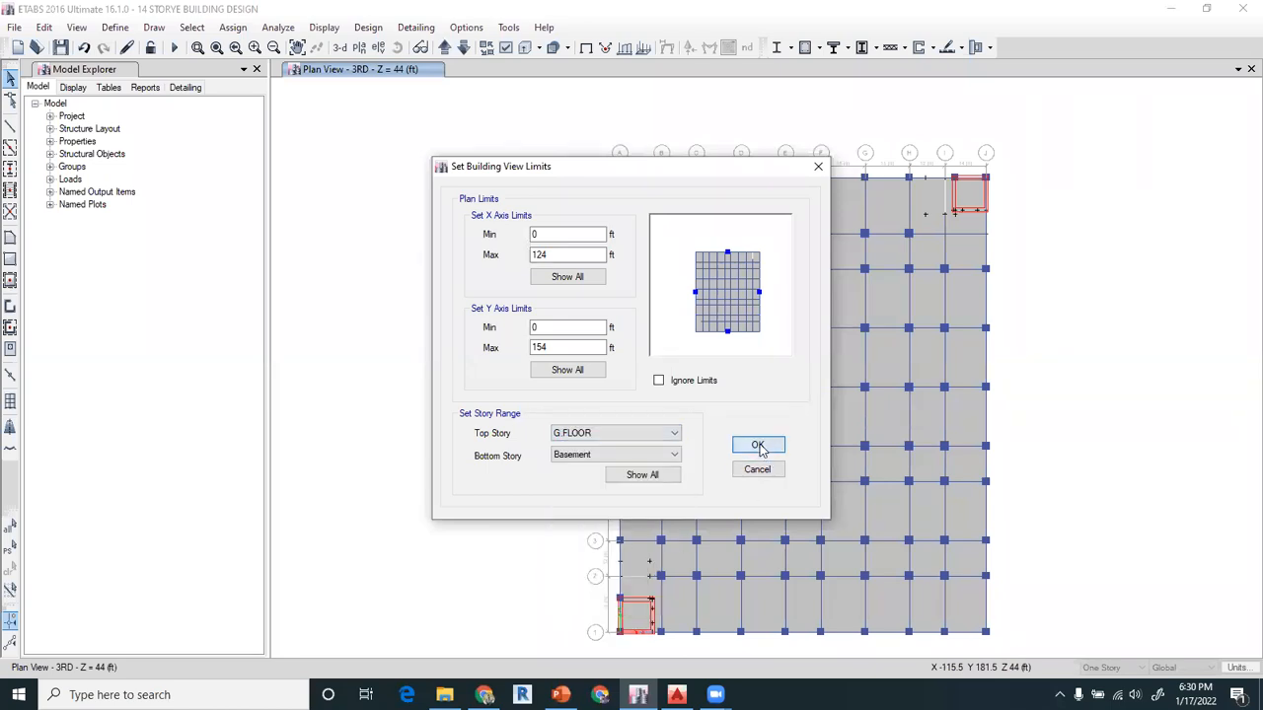
pyautogui.click(757, 445)
# Switch to a 3-D view and orbit it to show the basement walls and the ramp opening from the front
pyautogui.click(339, 48)
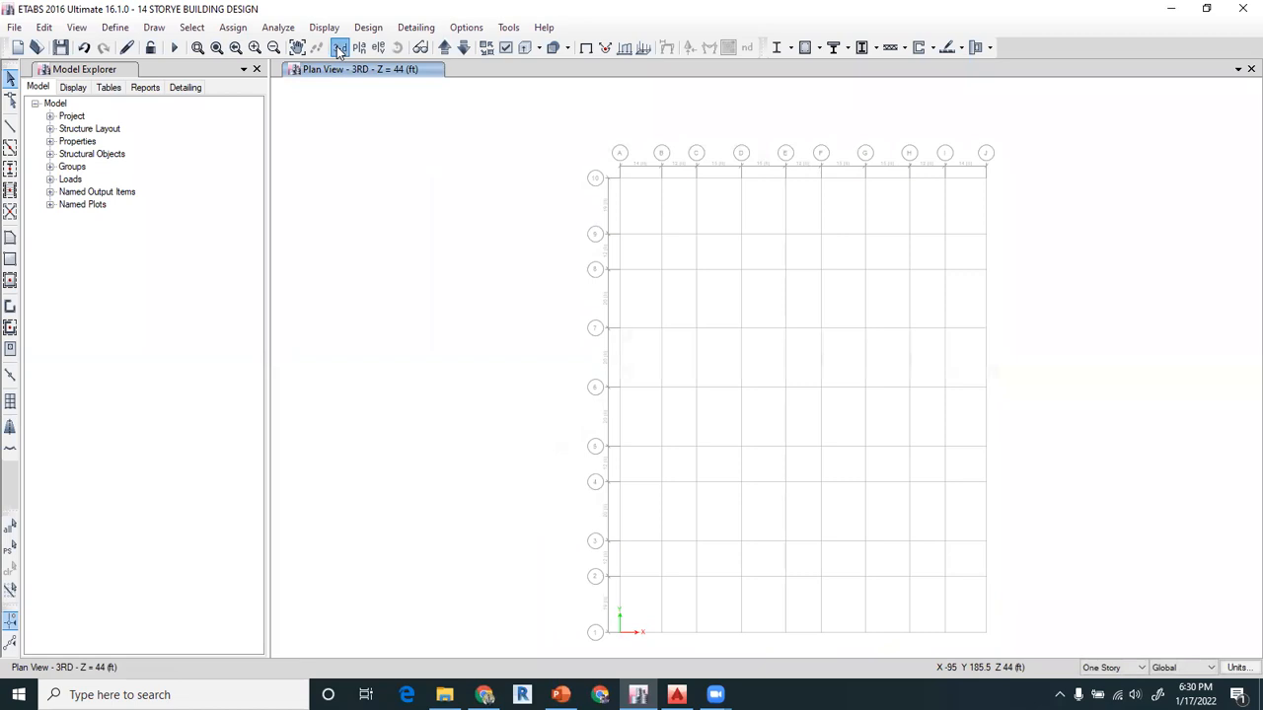
pyautogui.click(397, 47)
pyautogui.moveTo(566, 465); pyautogui.dragTo(524, 389)
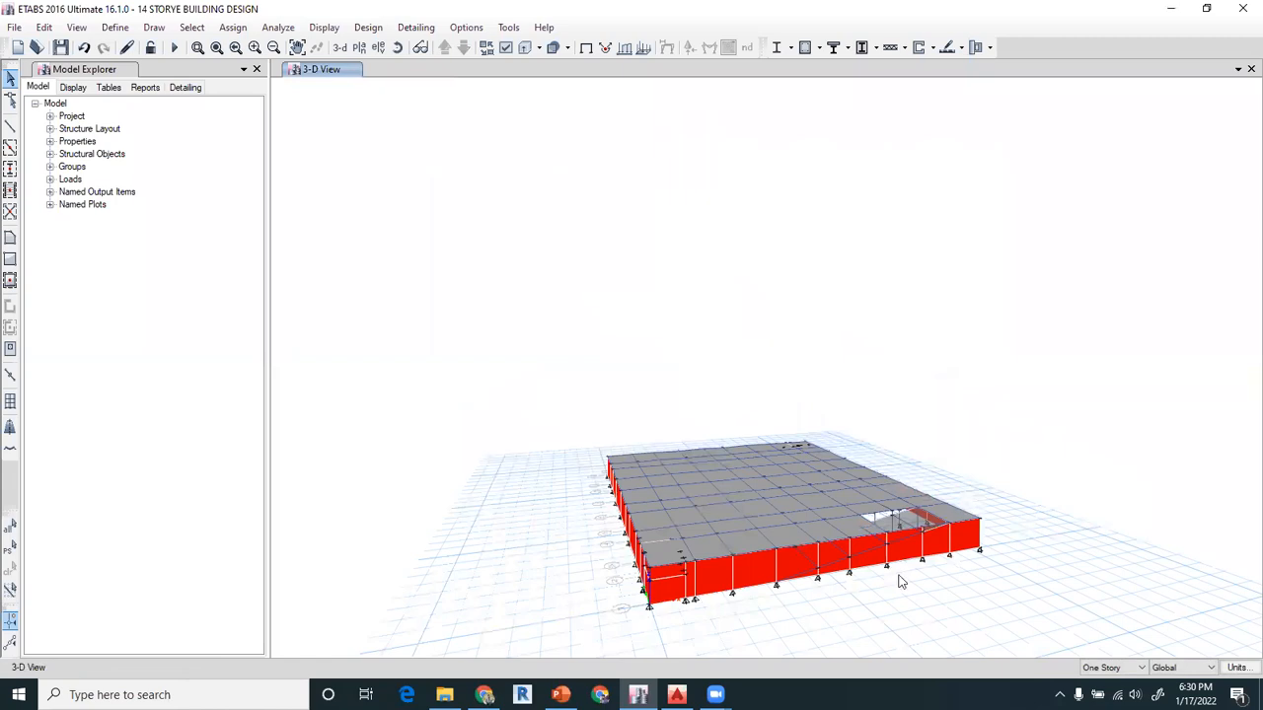
pyautogui.scroll(2, 900, 583)
pyautogui.click(506, 47)
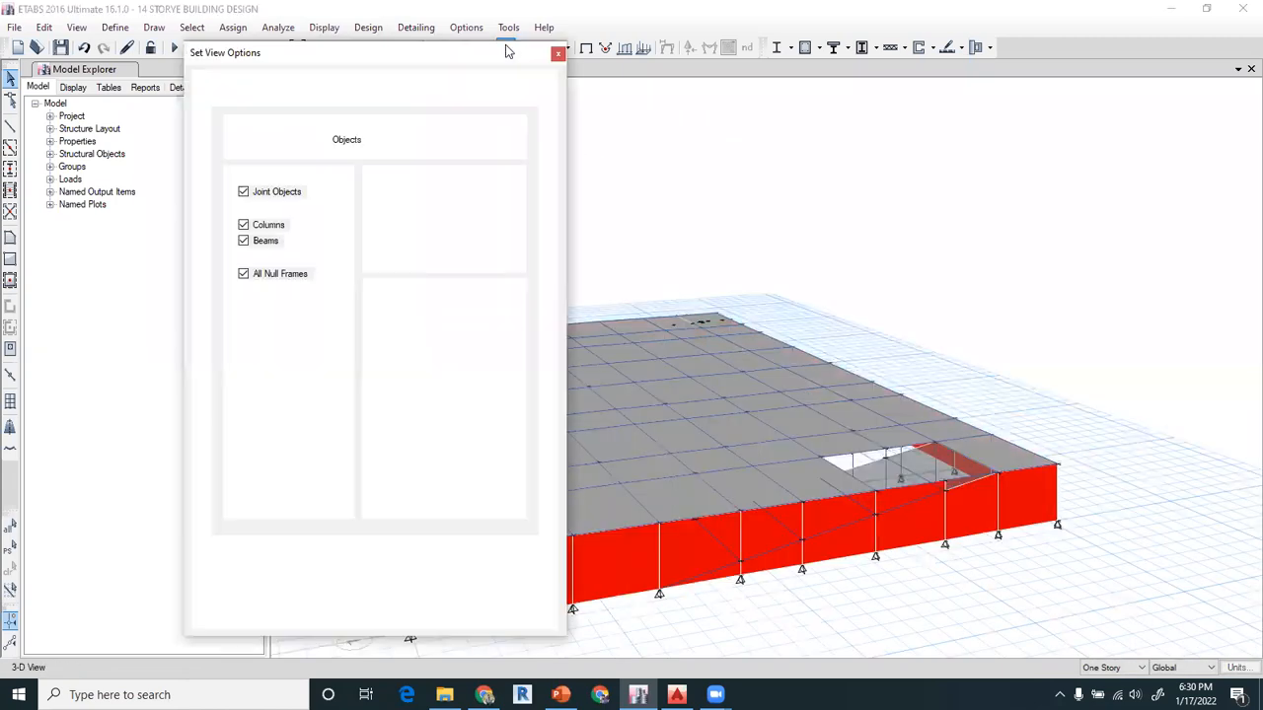
pyautogui.click(557, 51)
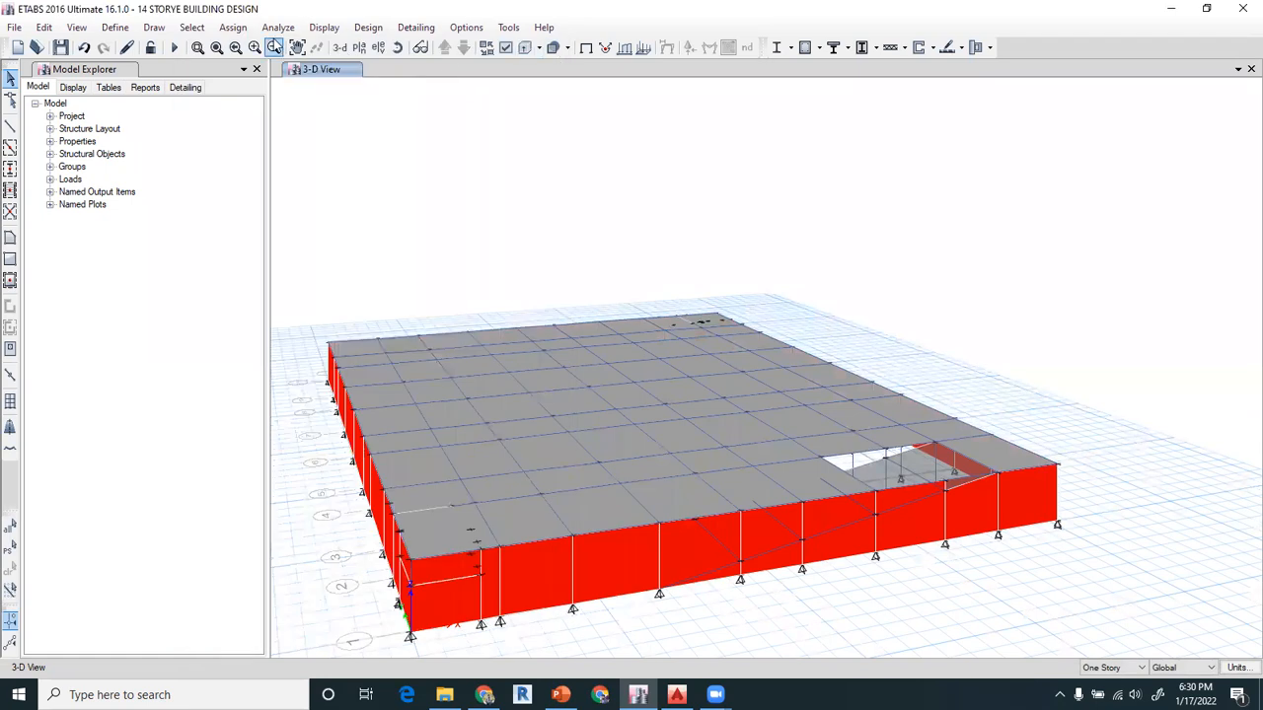
# Select all walls with the LIFT WALL 15" and RETAINING WALL properties and make them invisible
pyautogui.click(191, 26)
pyautogui.moveTo(211, 47)
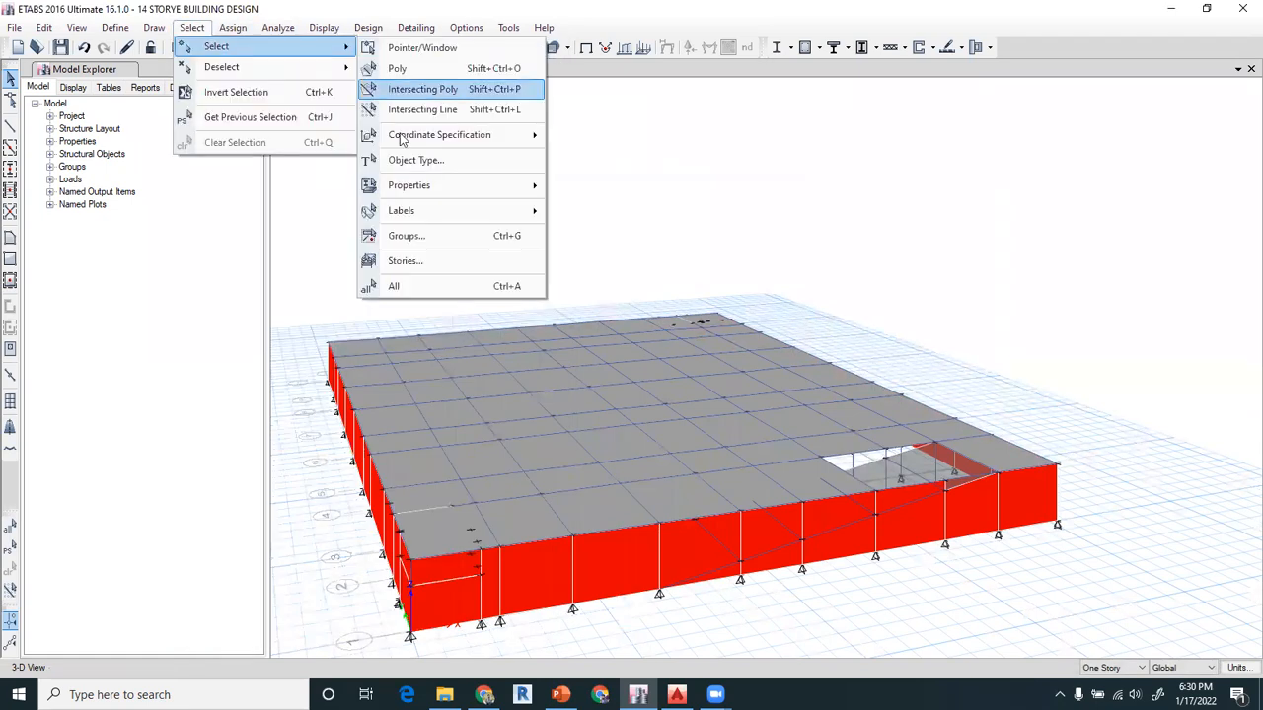
pyautogui.moveTo(483, 203)
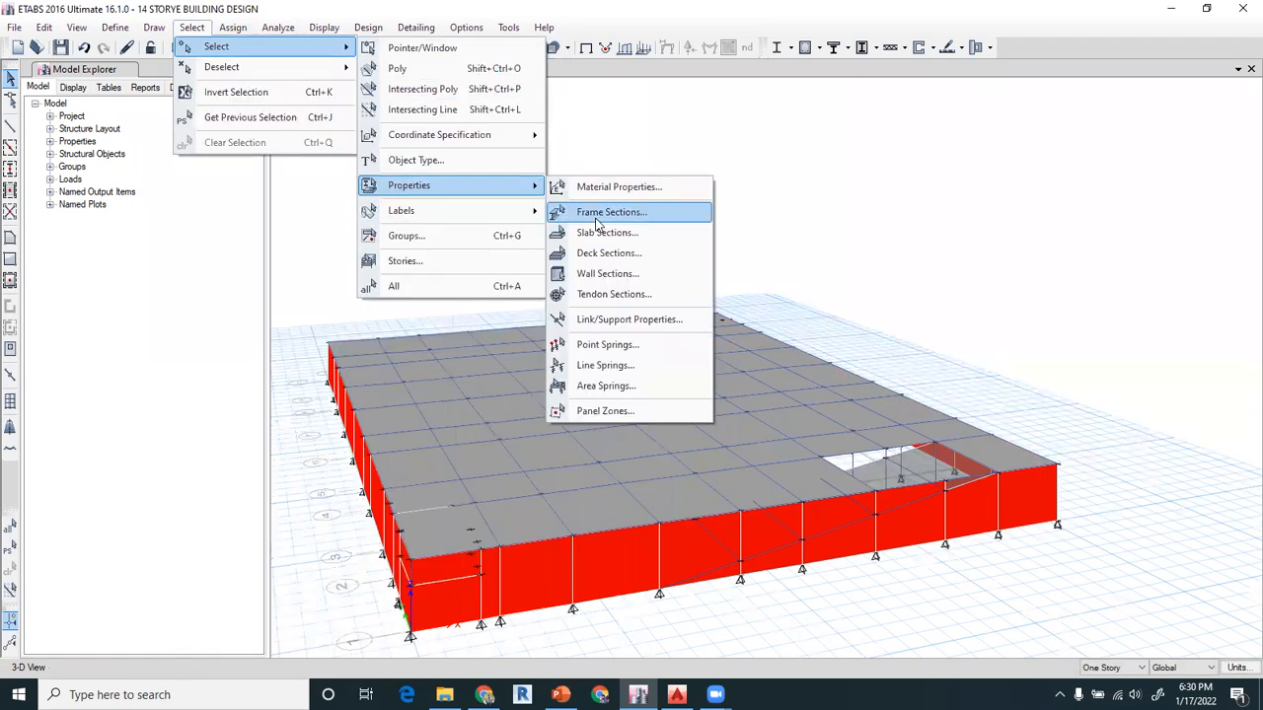
pyautogui.click(607, 273)
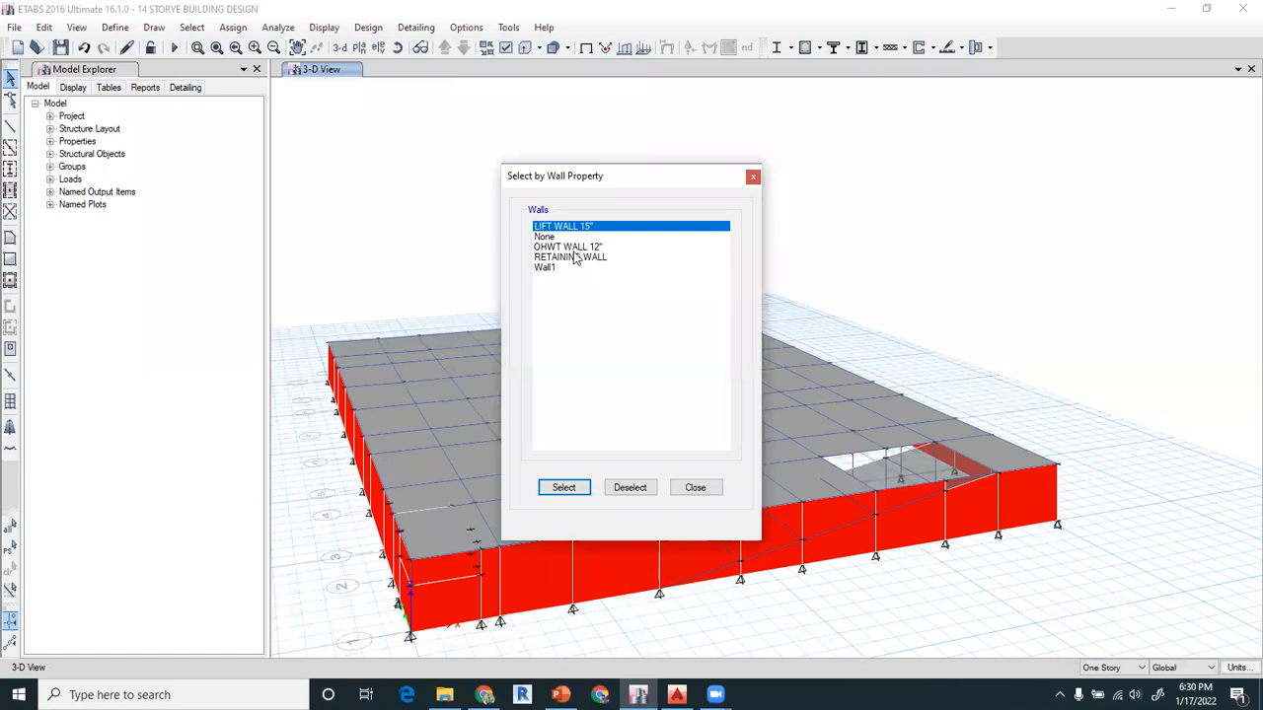
pyautogui.click(573, 248)
pyautogui.click(568, 258)
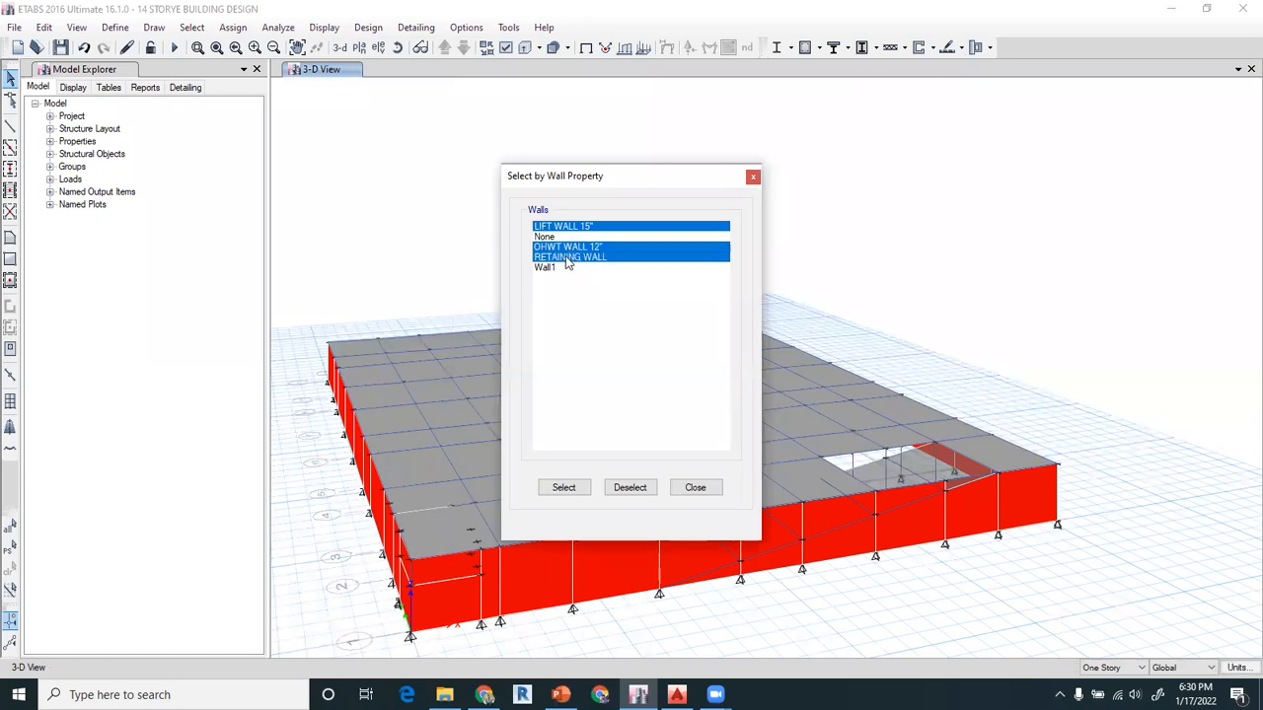
pyautogui.click(570, 247)
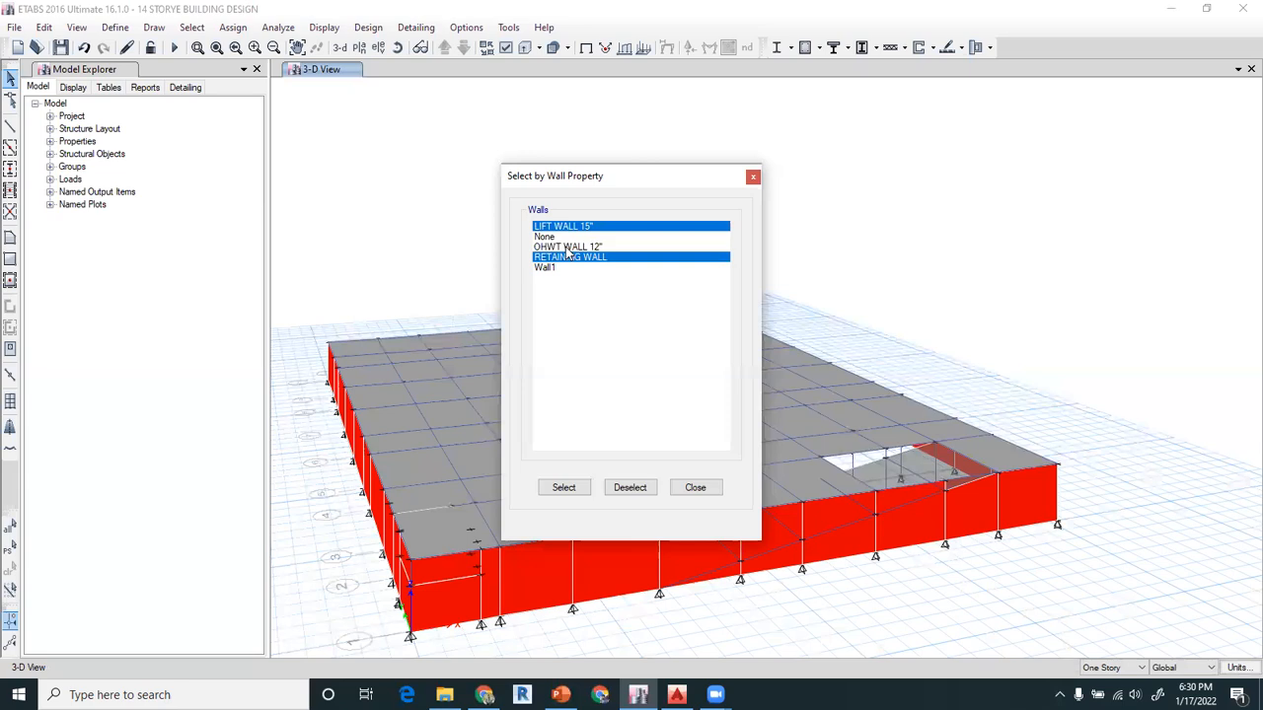
pyautogui.click(570, 496)
pyautogui.click(698, 488)
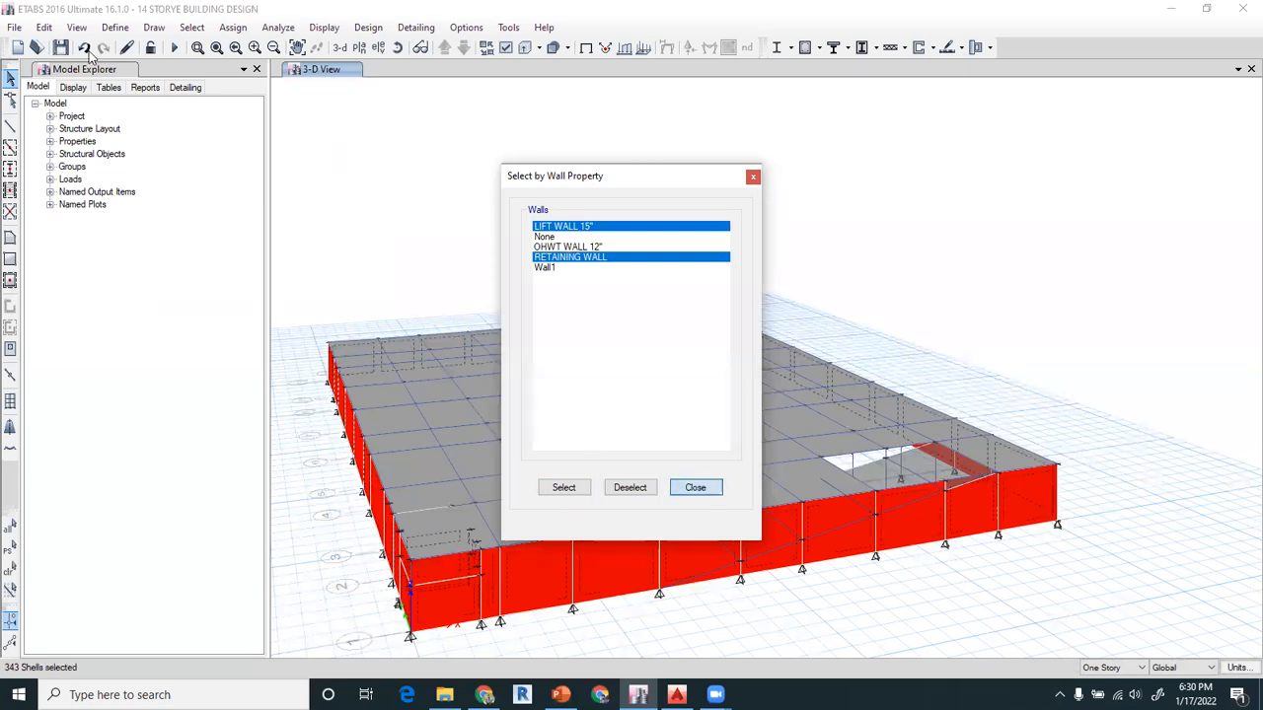
pyautogui.click(76, 29)
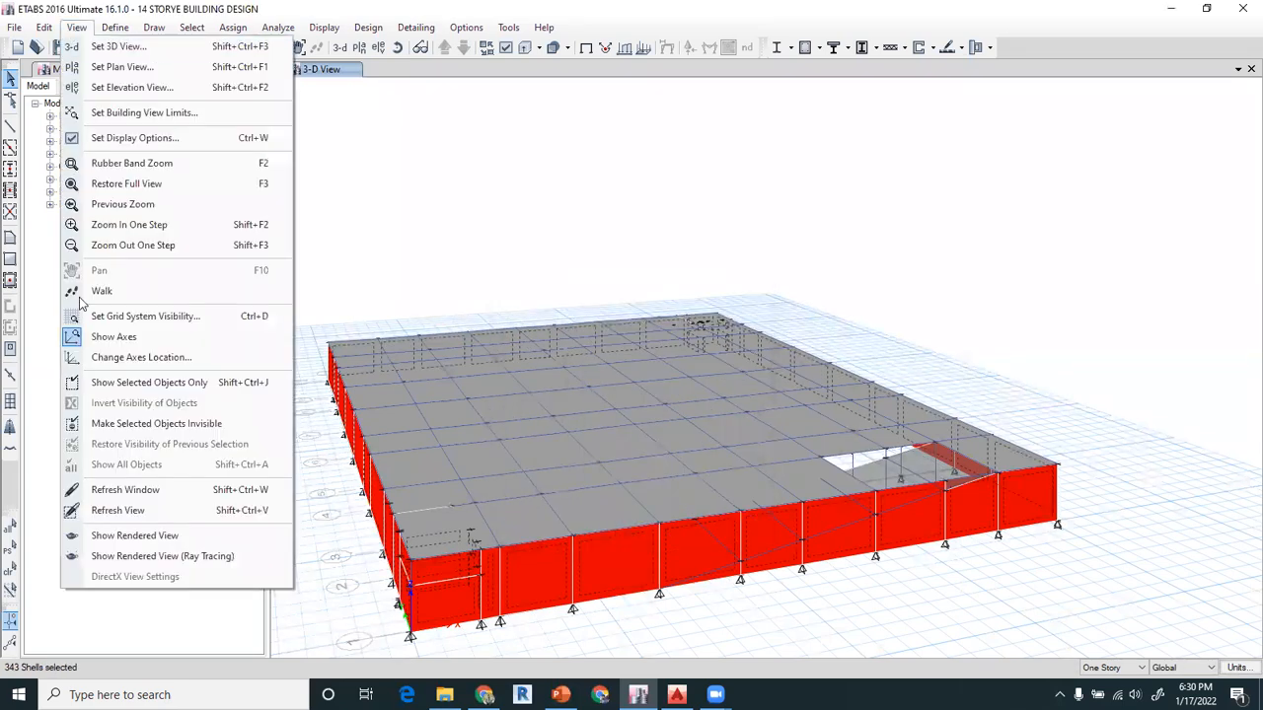
pyautogui.click(155, 426)
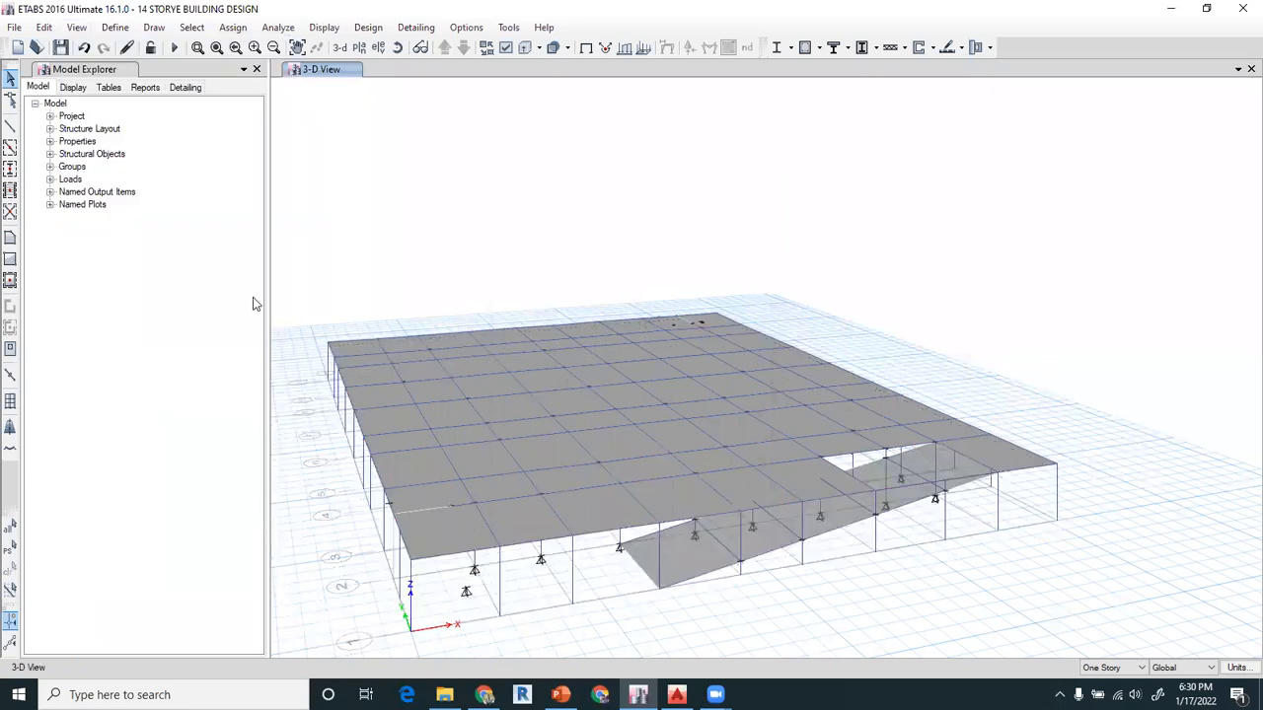
# Select the two ramp shells between the basement and ground floor and assign them the RAMP 9" slab section
pyautogui.click(397, 47)
pyautogui.moveTo(560, 260); pyautogui.dragTo(558, 225)
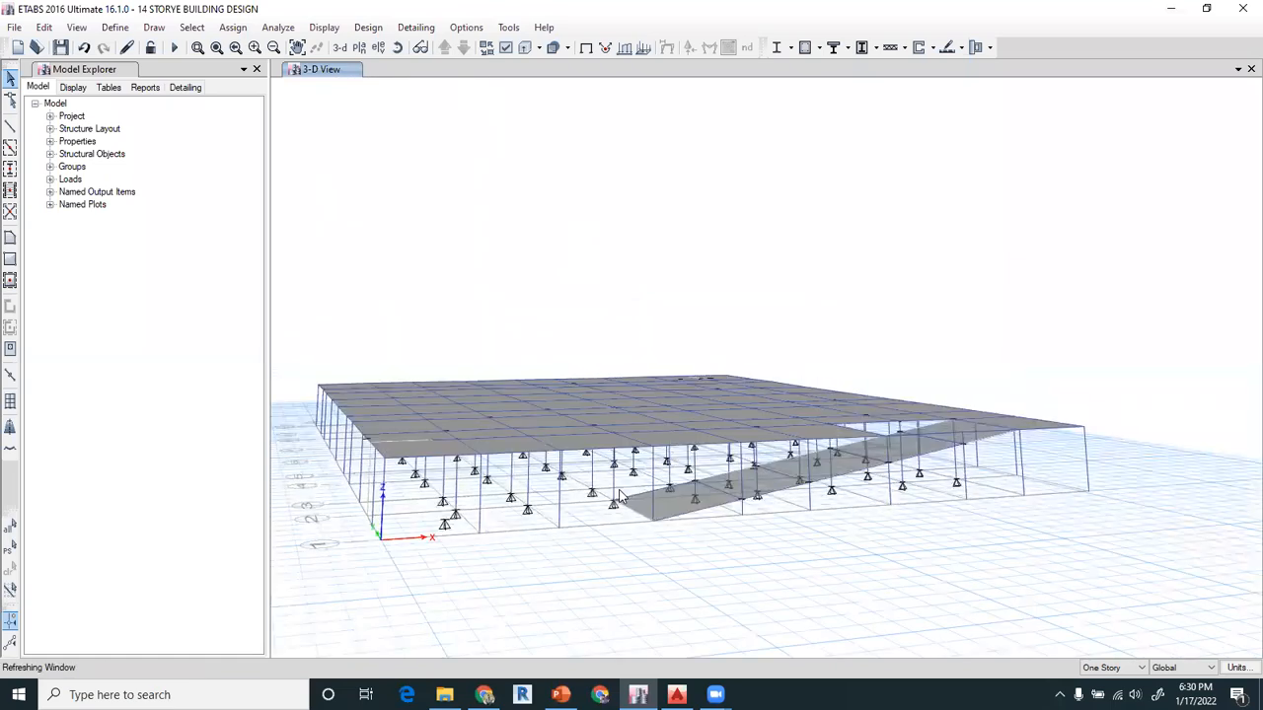
pyautogui.scroll(3, 656, 544)
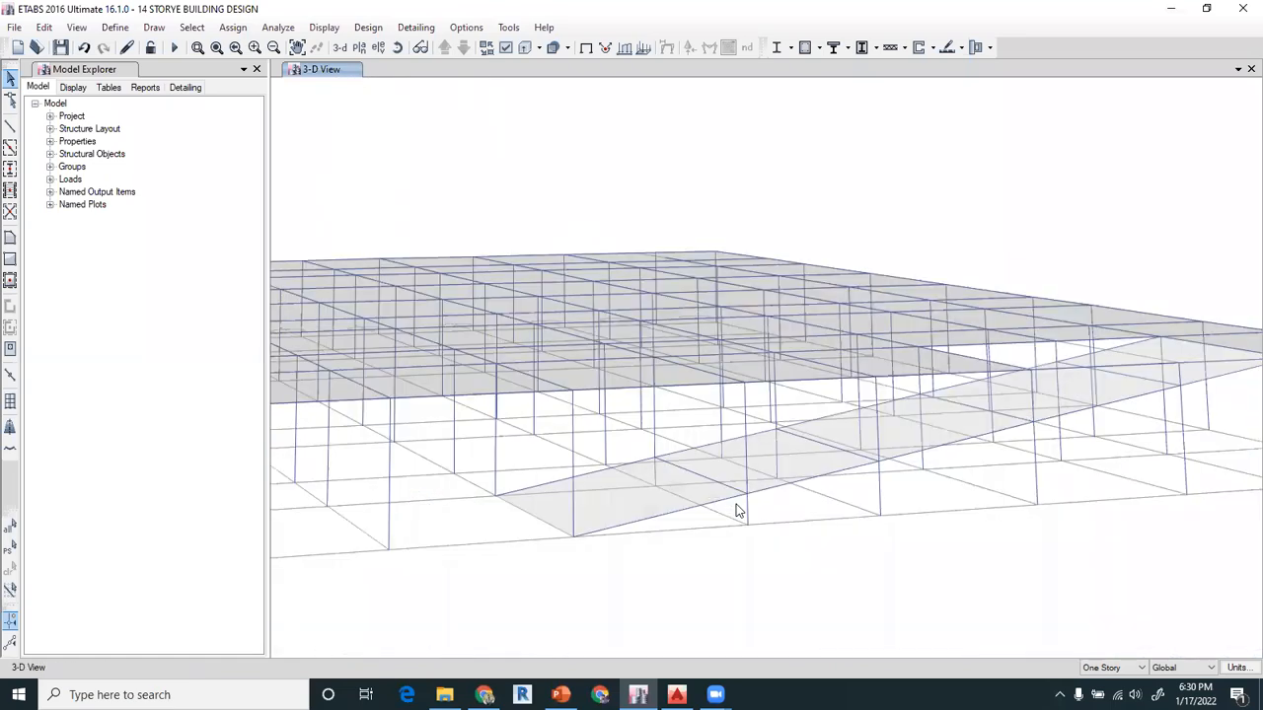
pyautogui.click(634, 509)
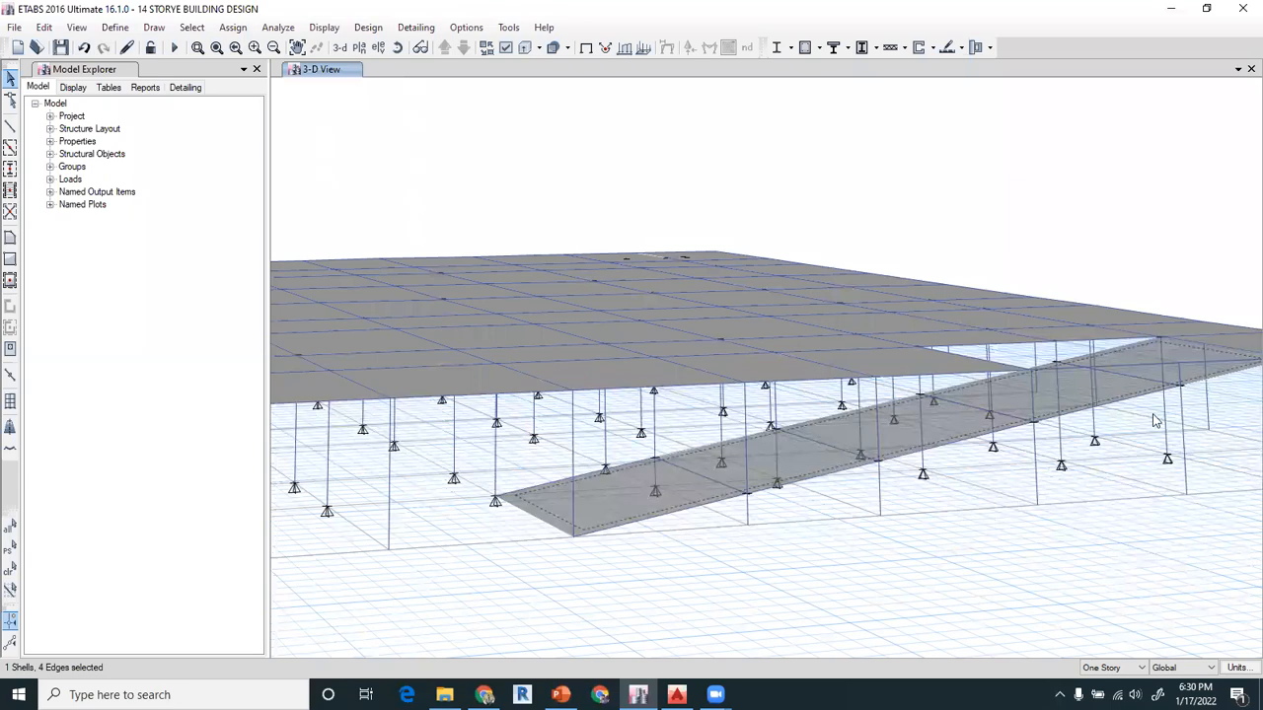
pyautogui.click(297, 47)
pyautogui.moveTo(793, 231)
pyautogui.mouseDown()
pyautogui.moveTo(756, 226)
pyautogui.moveTo(716, 245)
pyautogui.mouseUp()
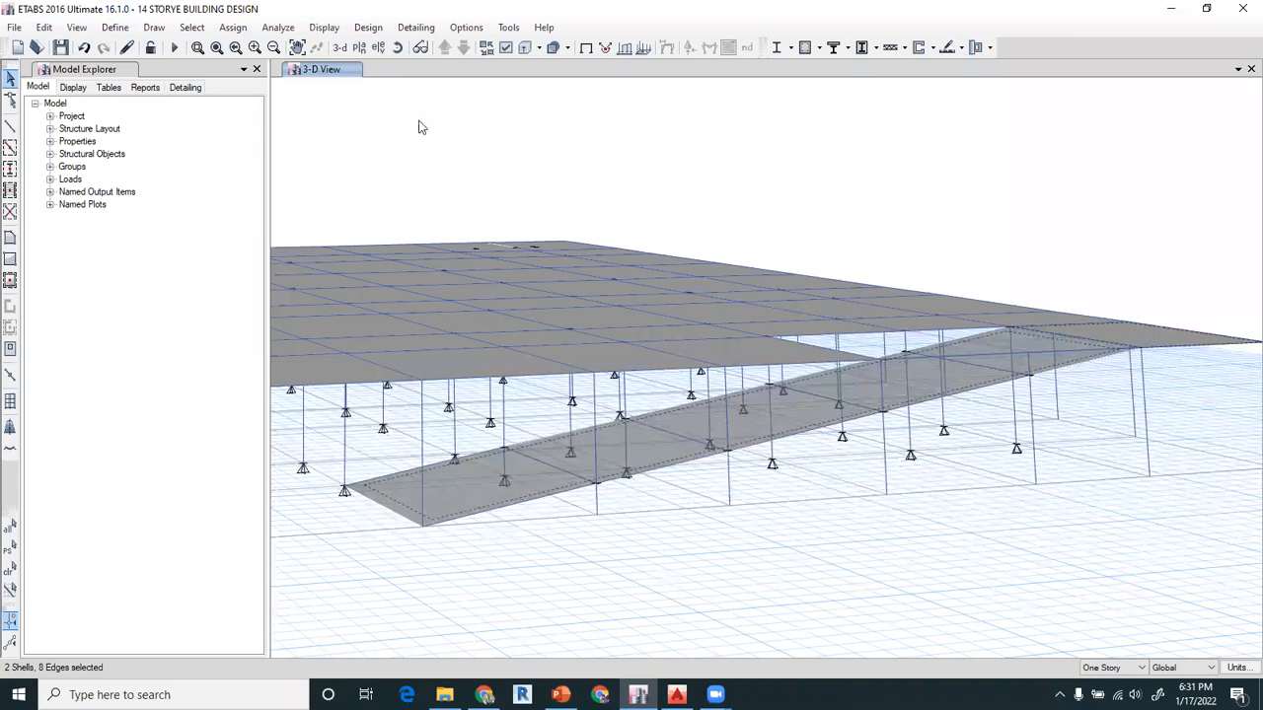
pyautogui.click(233, 29)
pyautogui.moveTo(338, 89)
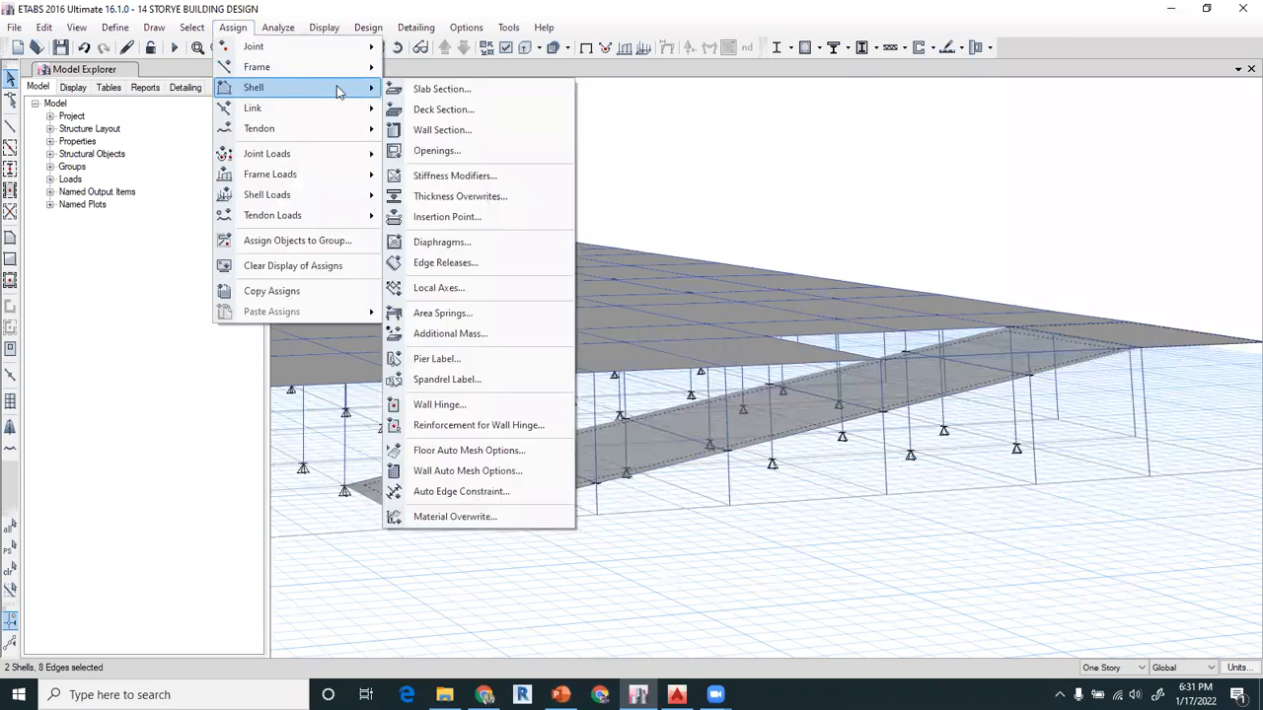
pyautogui.click(447, 92)
pyautogui.click(565, 257)
pyautogui.click(564, 512)
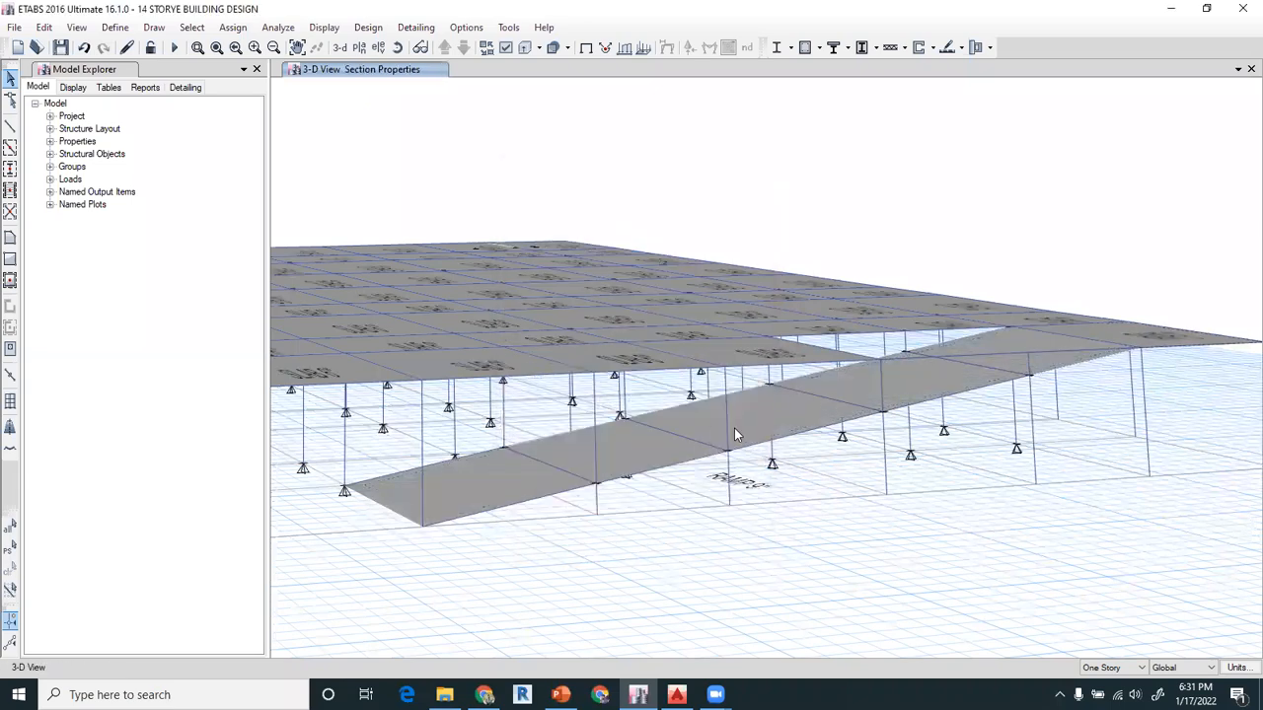
# Check the section assignments of a cross beam and an edge beam under the ramp, and clear the selection
pyautogui.click(545, 469)
pyautogui.rightClick(544, 462)
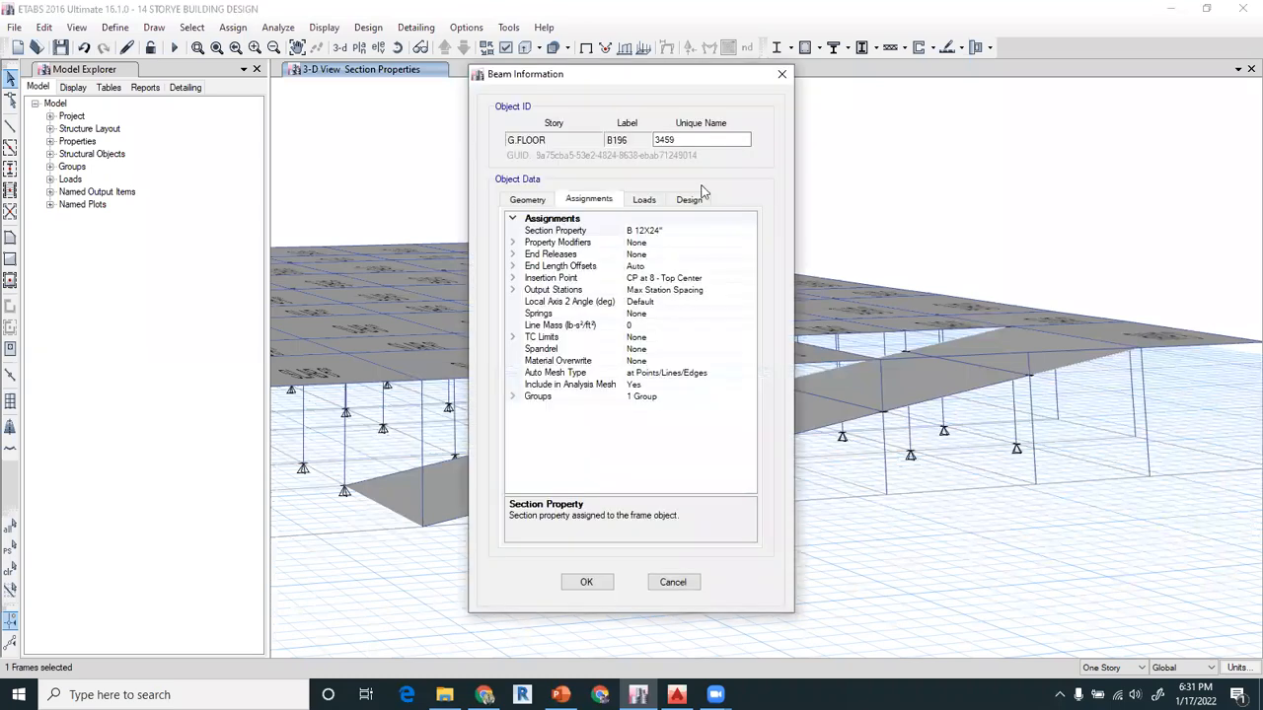
pyautogui.click(781, 76)
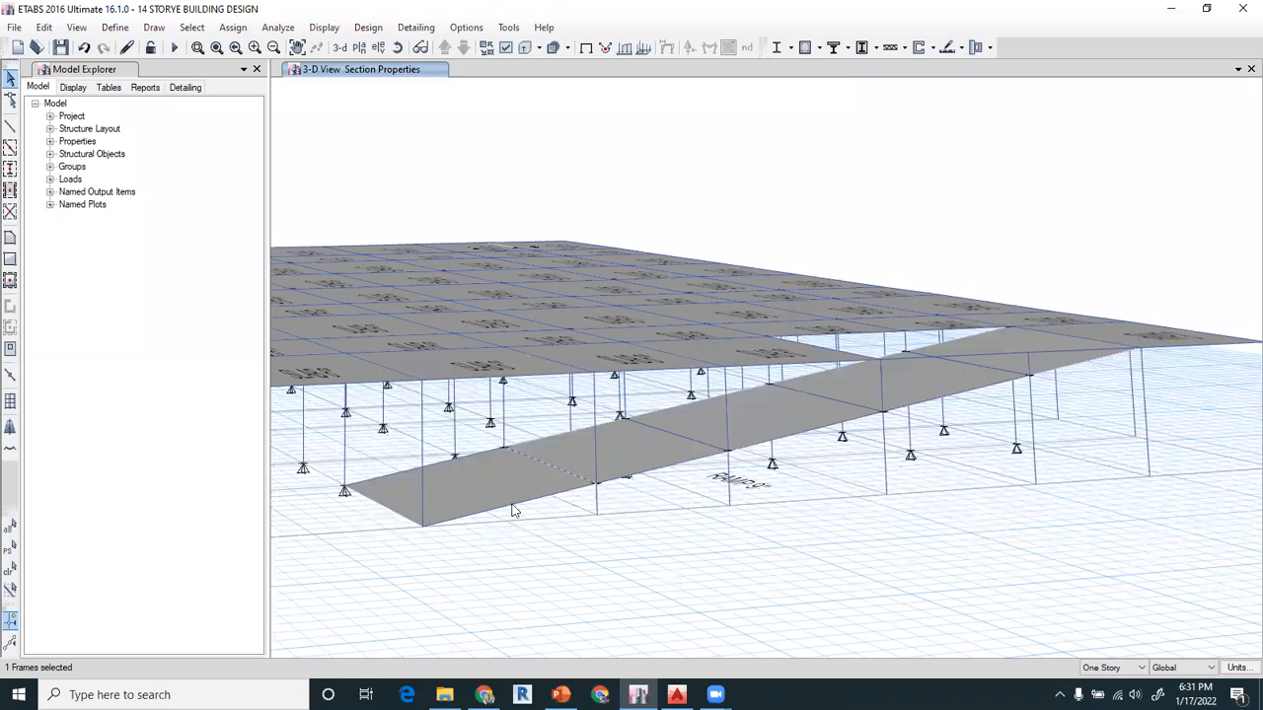
pyautogui.rightClick(496, 511)
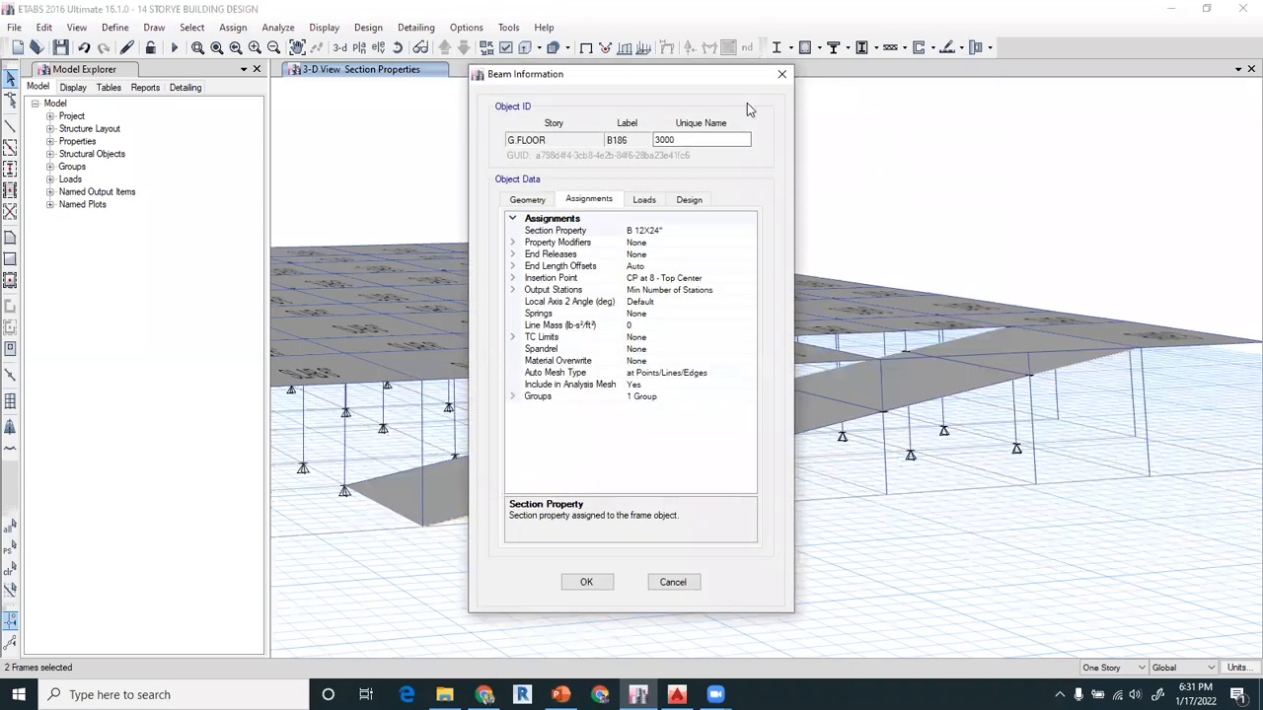
pyautogui.click(781, 75)
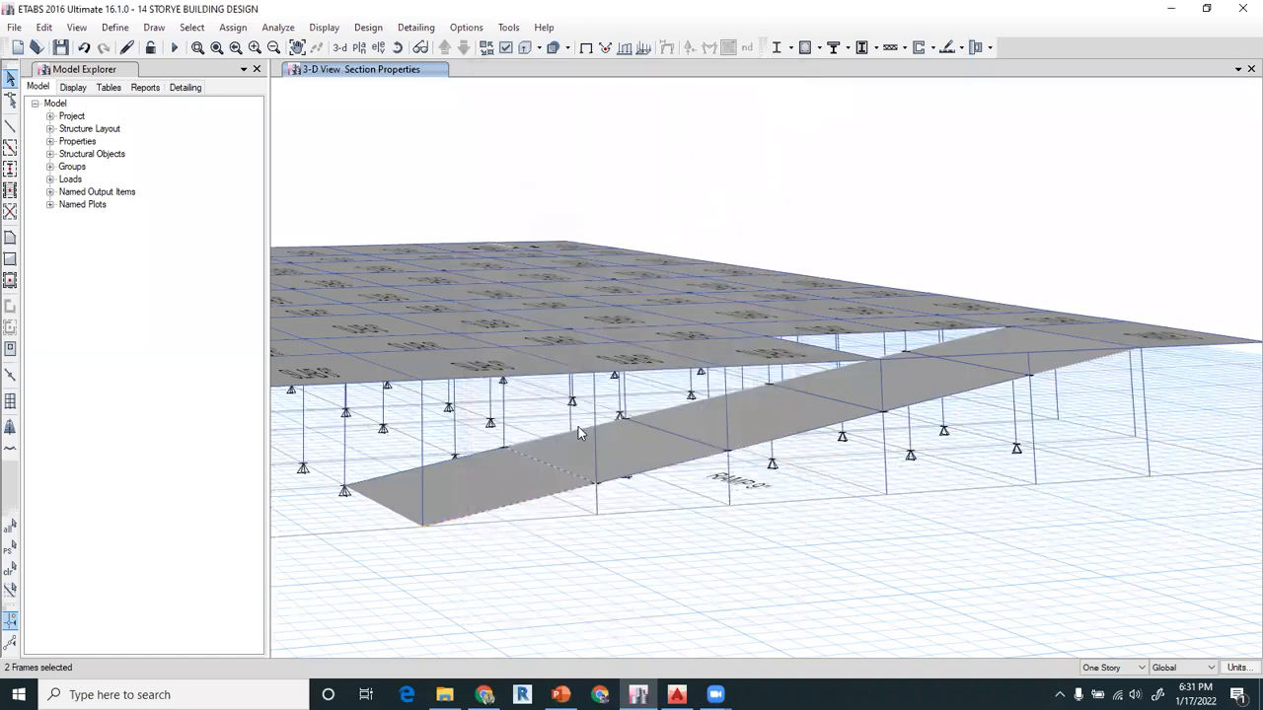
pyautogui.click(408, 515)
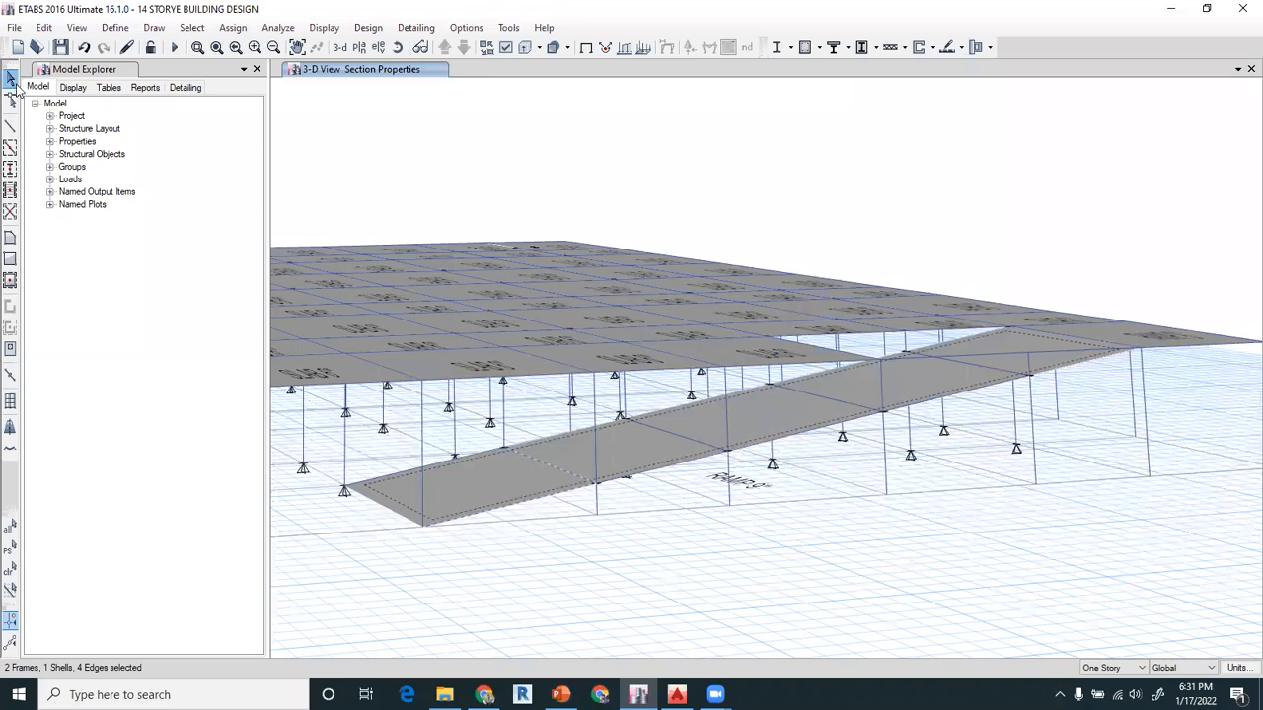
pyautogui.click(9, 570)
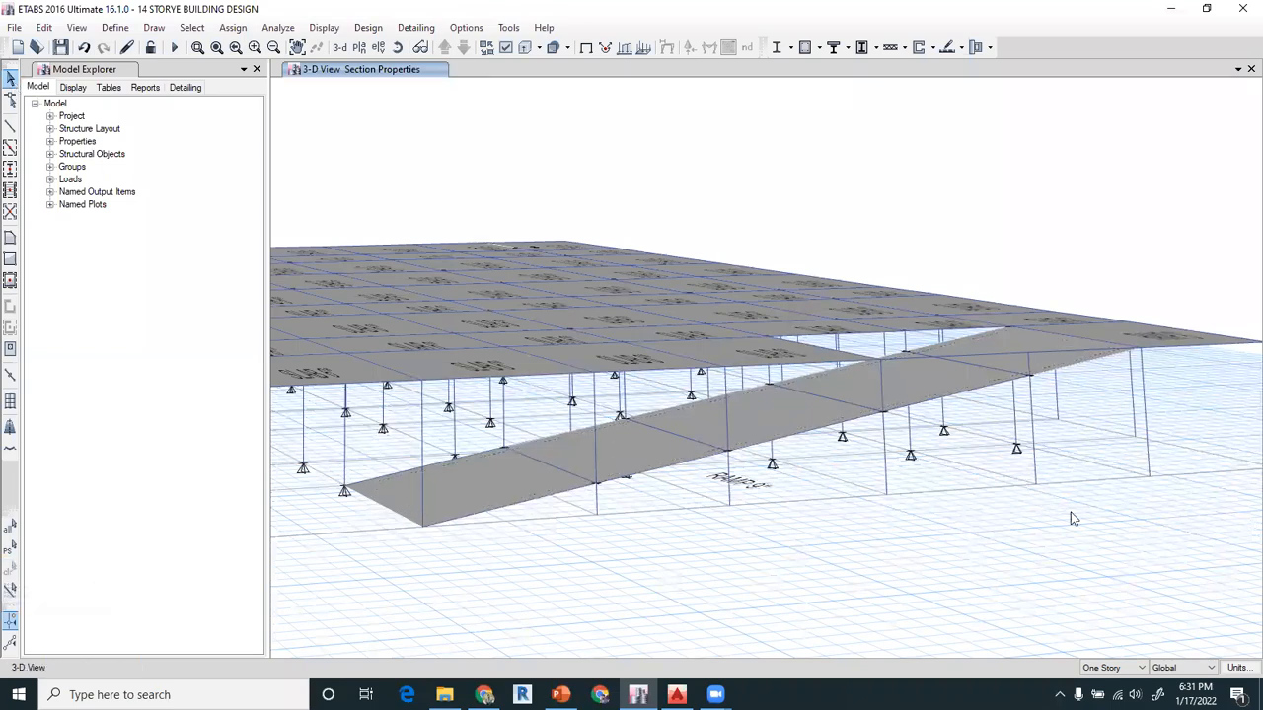
# Show the plan view of the Basement level
pyautogui.click(359, 47)
pyautogui.click(550, 461)
pyautogui.click(561, 536)
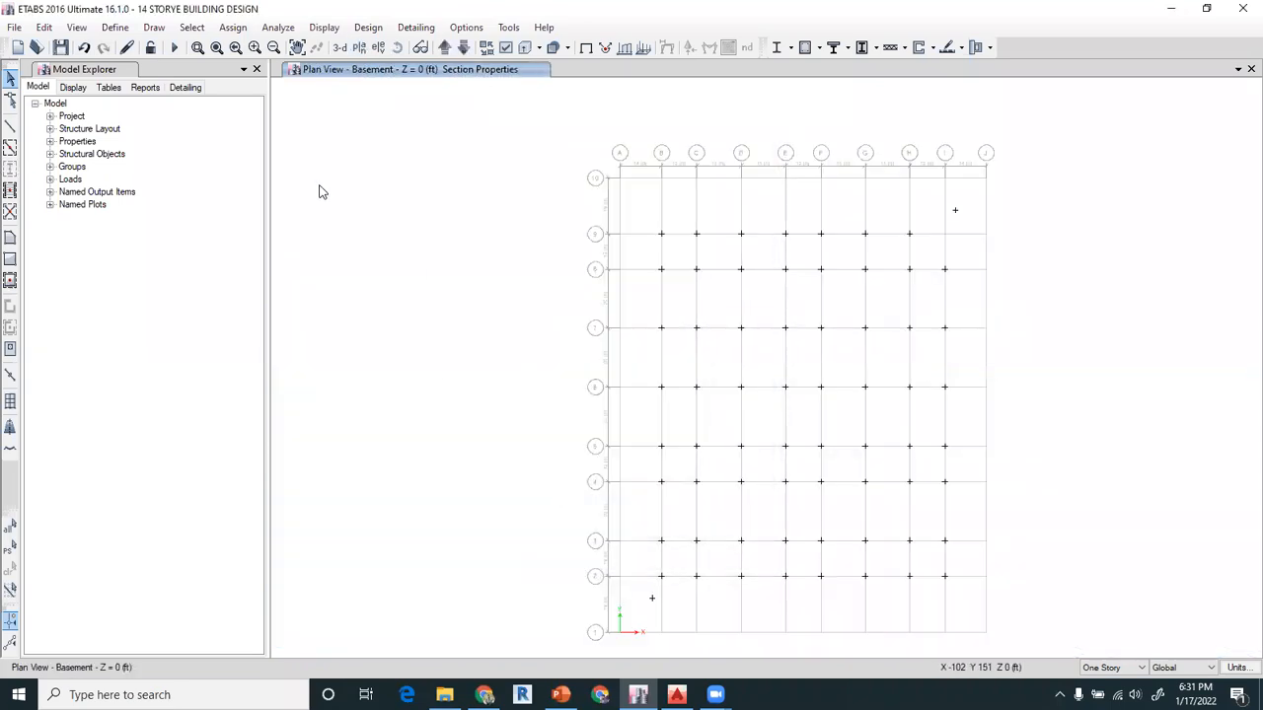
# Switch to the PowerPoint presentation and review the Session 5 slide on defining load patterns
pyautogui.click(564, 693)
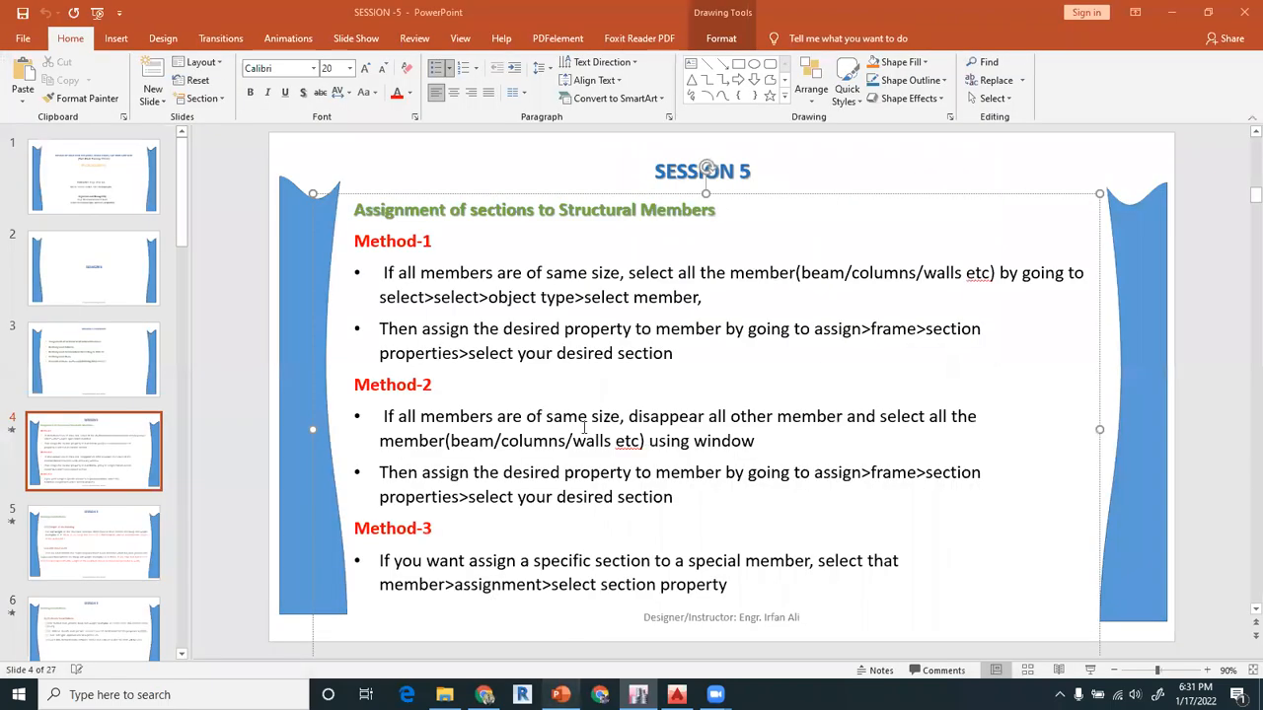
pyautogui.click(316, 168)
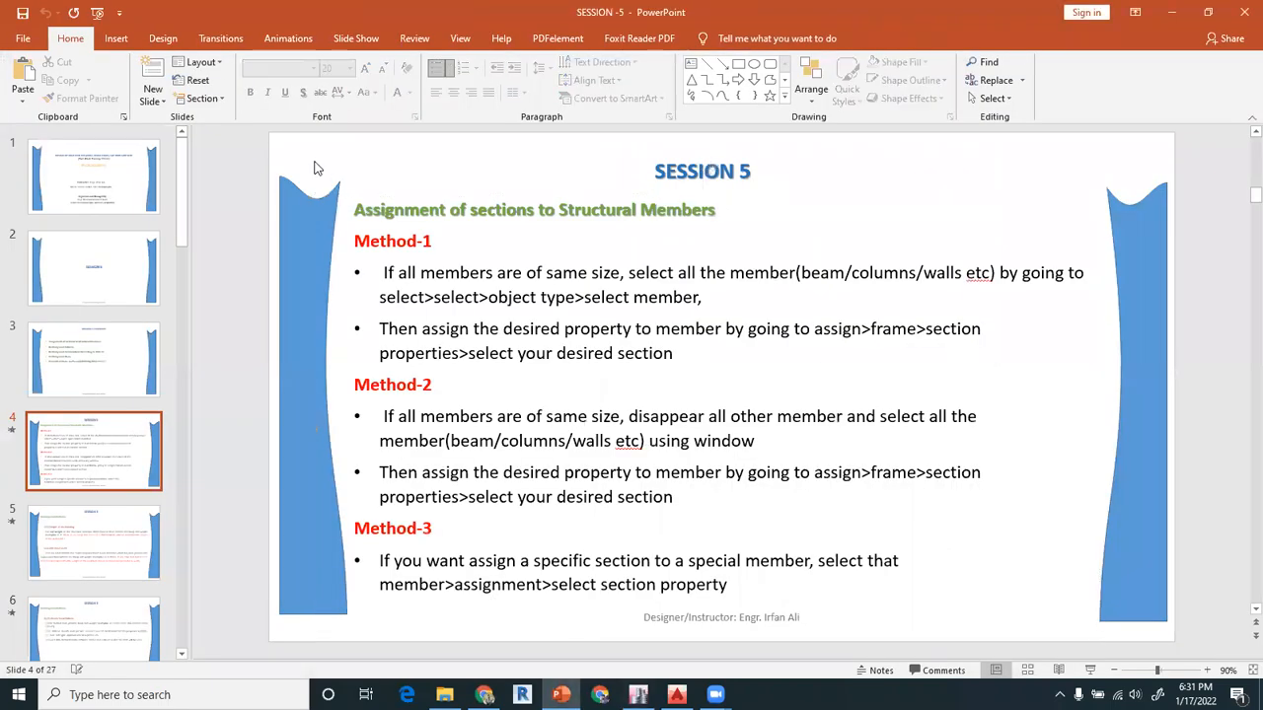
pyautogui.click(99, 537)
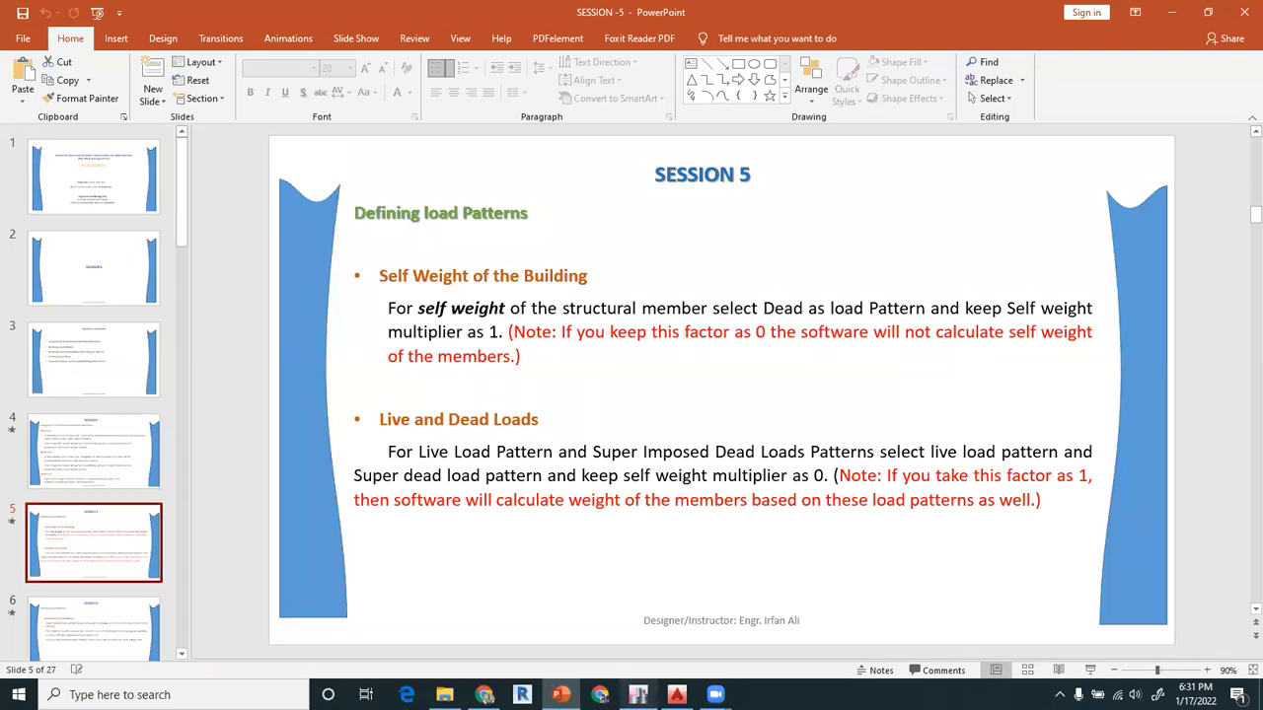
# Switch back to ETABS and save the building model
pyautogui.click(638, 695)
pyautogui.click(60, 48)
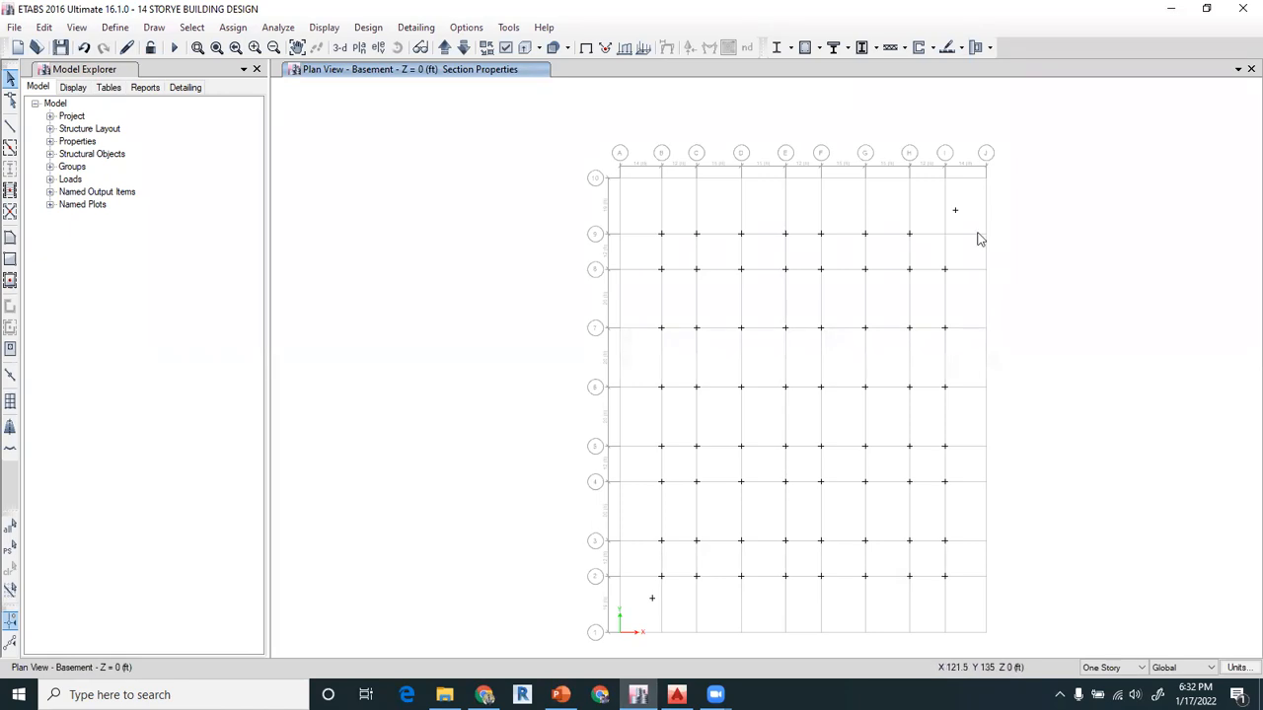
# Show the G.FLOOR plan with floors, columns and beams hidden, and restore the visibility of all objects made invisible
pyautogui.click(446, 49)
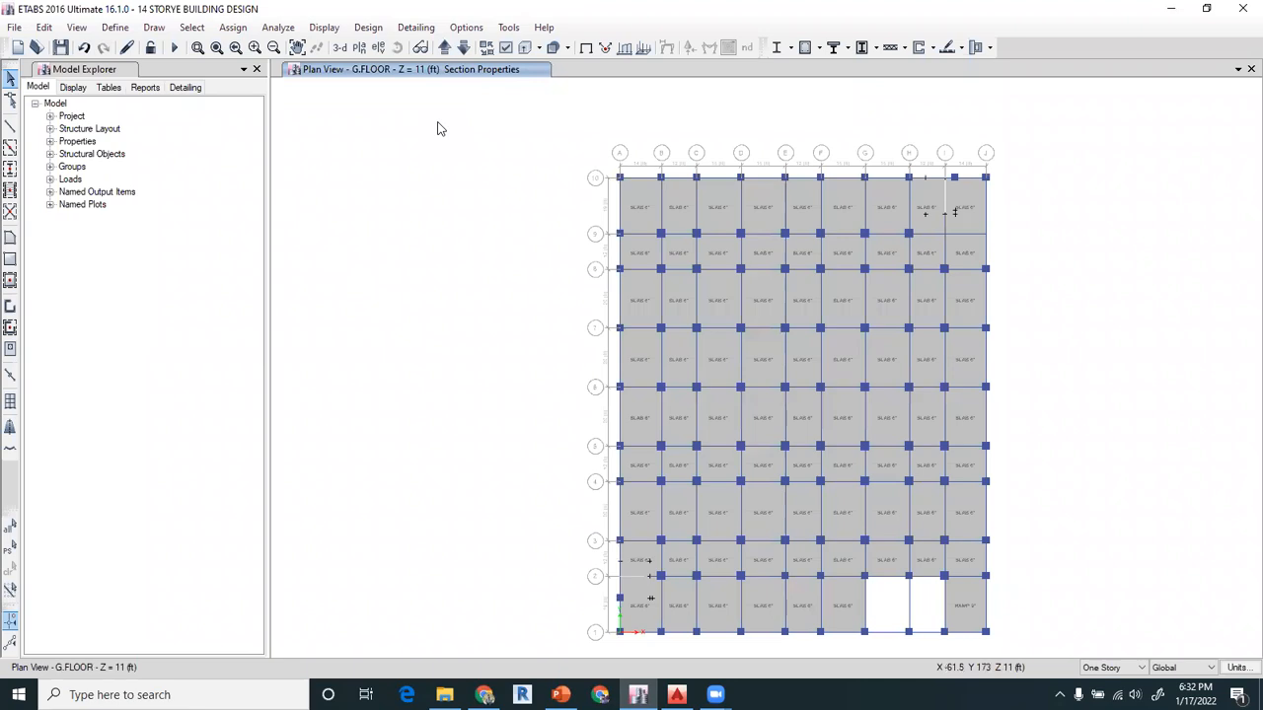
pyautogui.click(505, 49)
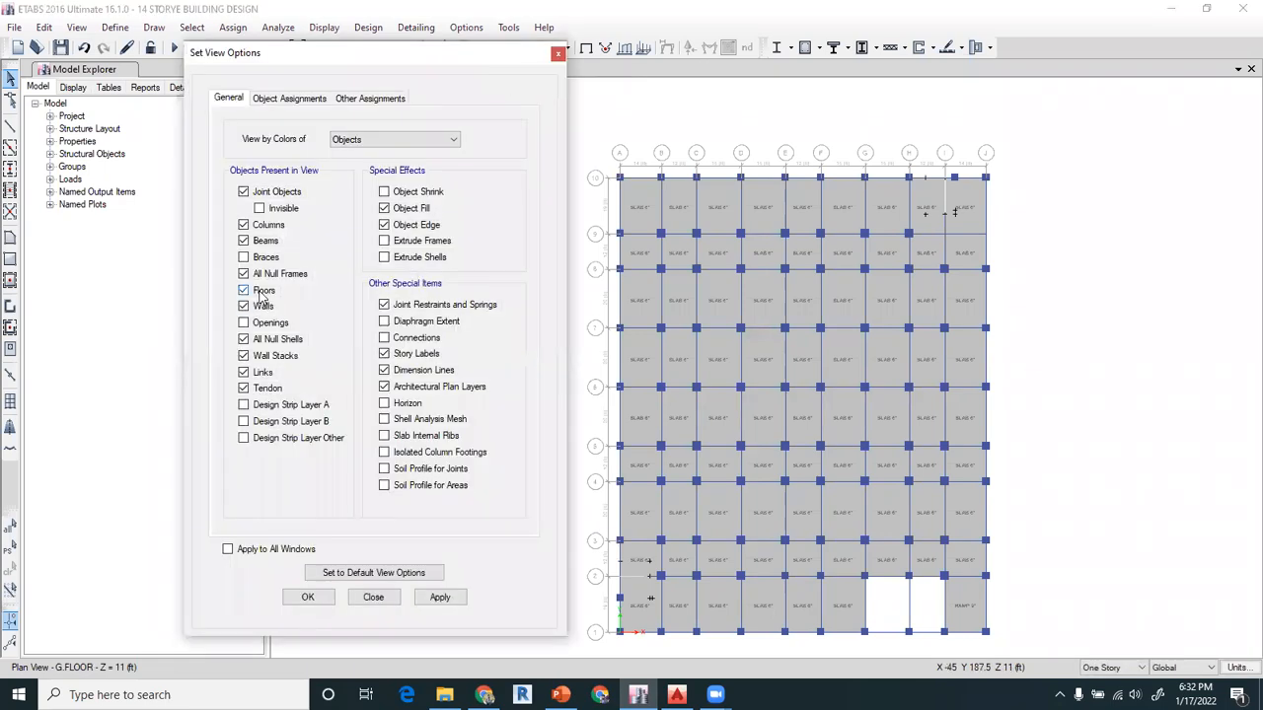
pyautogui.click(259, 293)
pyautogui.click(245, 227)
pyautogui.click(243, 241)
pyautogui.click(305, 597)
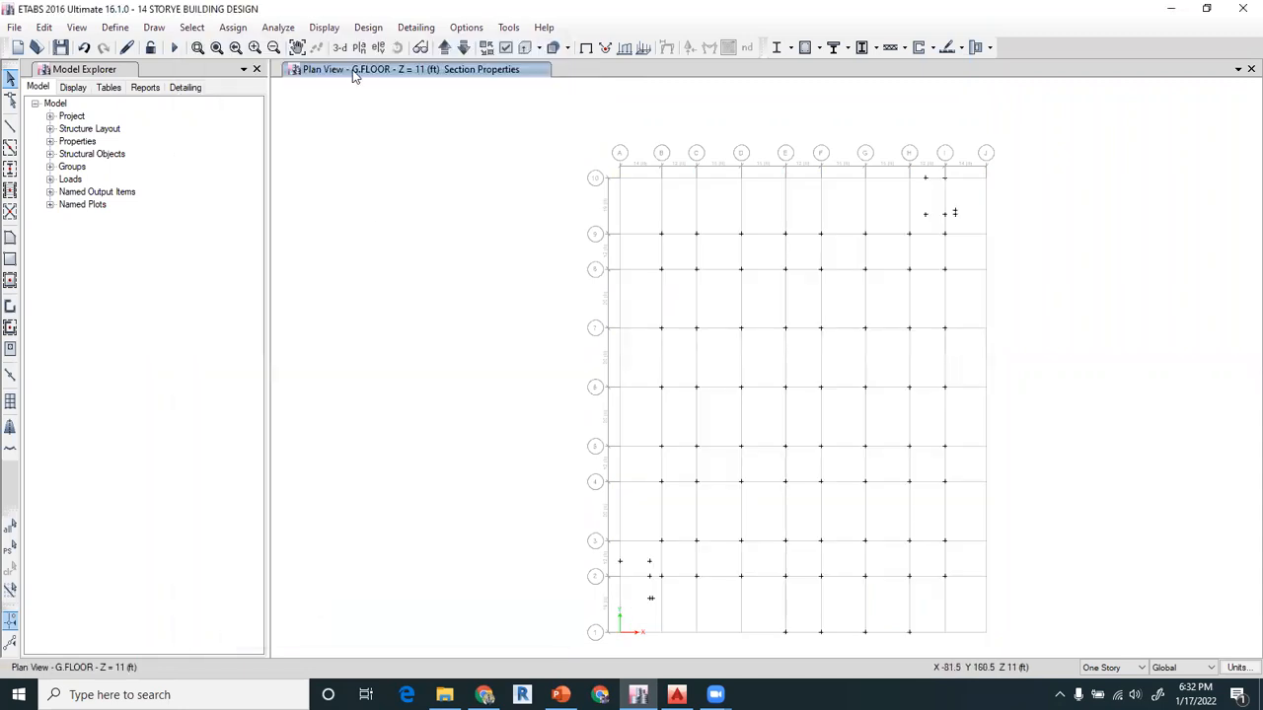
pyautogui.click(76, 27)
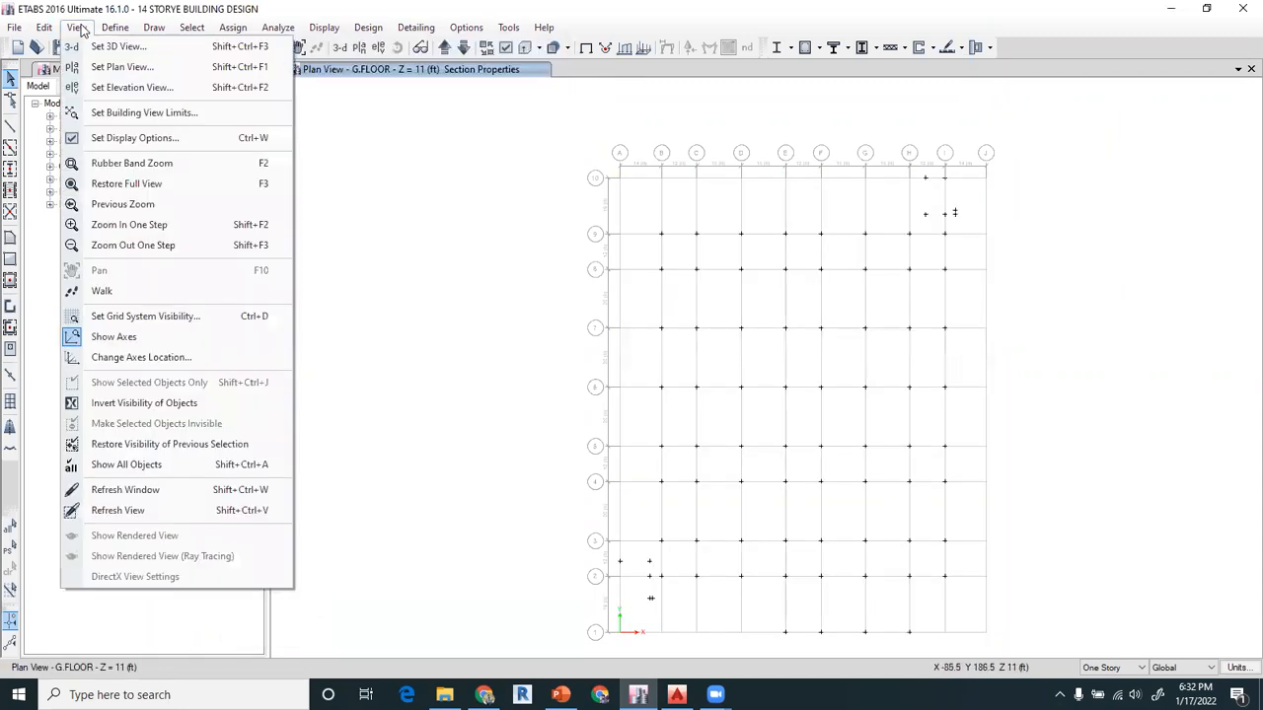
pyautogui.click(122, 466)
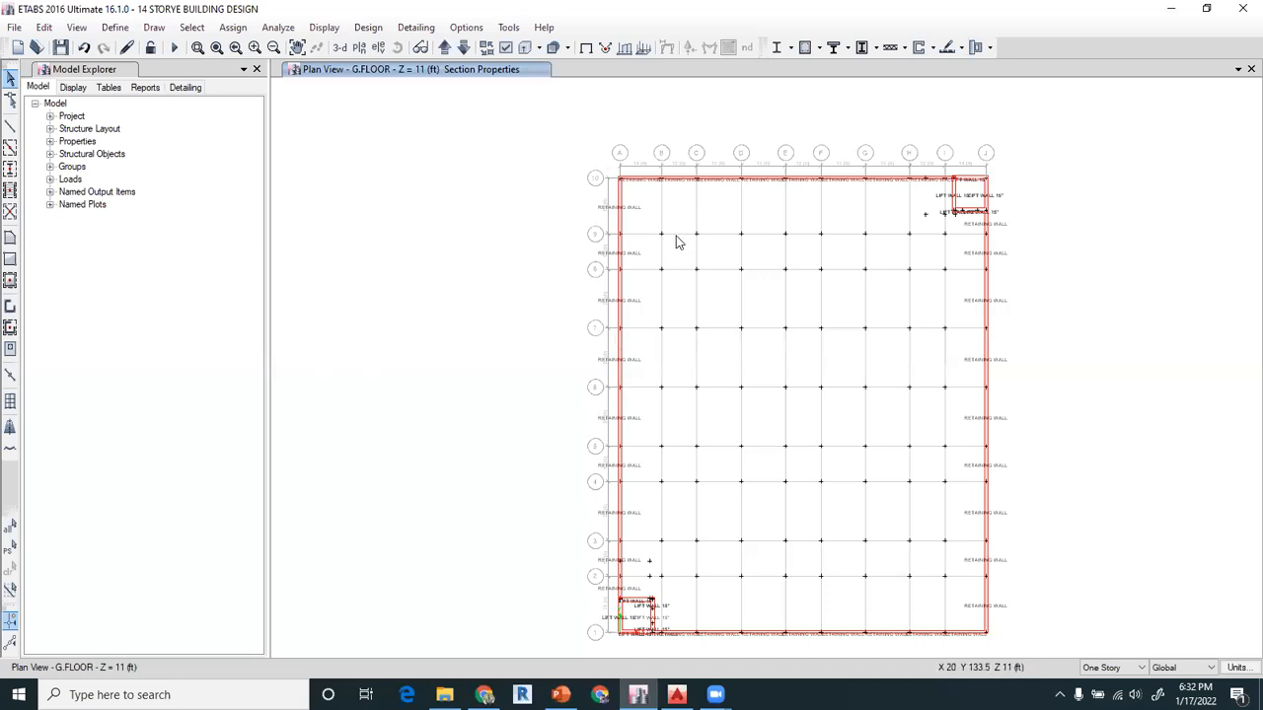
# Check the assignments of the two retaining wall panels on grid A between grids 10 and 8
pyautogui.scroll(2, 648, 216)
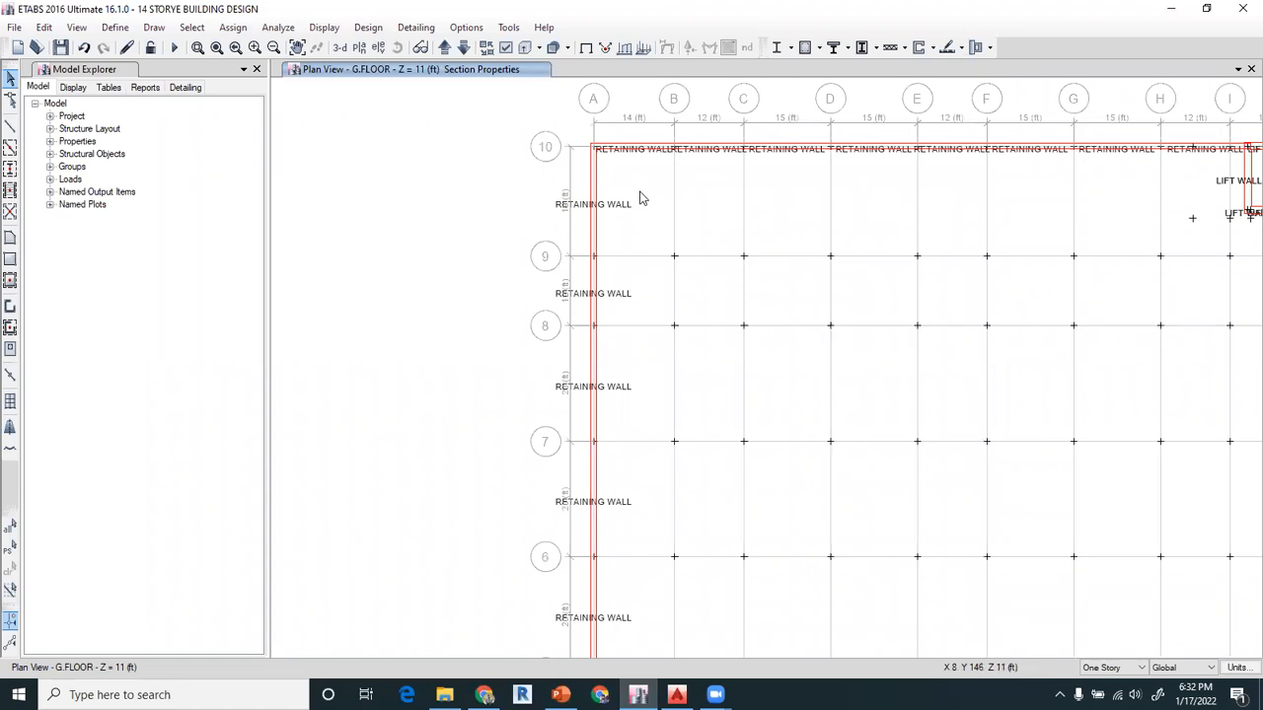
pyautogui.click(596, 189)
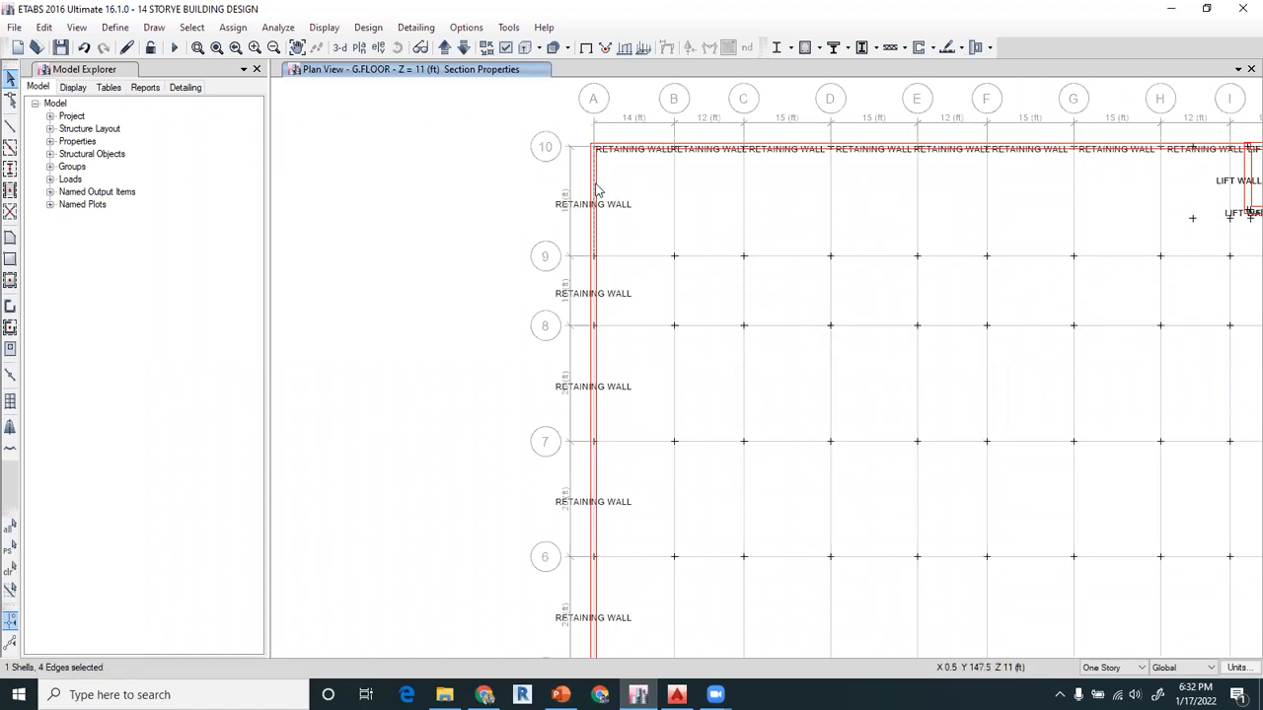
pyautogui.rightClick(595, 190)
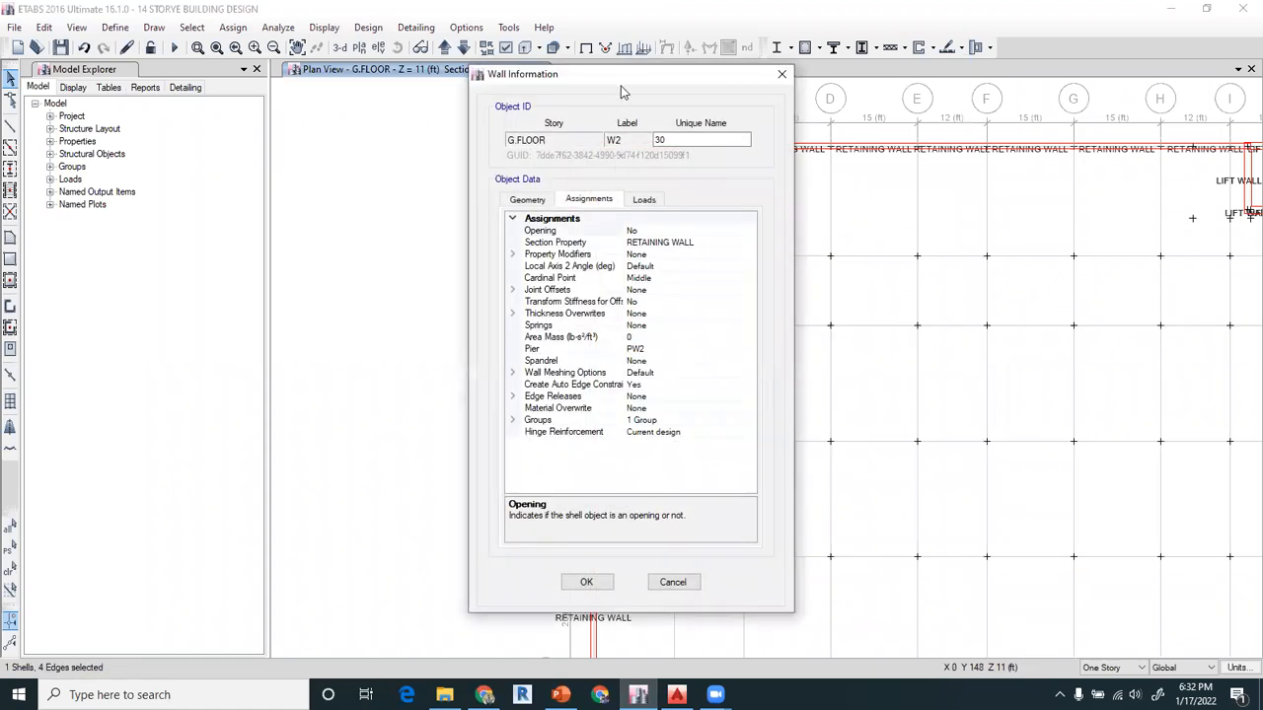
pyautogui.moveTo(594, 76); pyautogui.dragTo(331, 50)
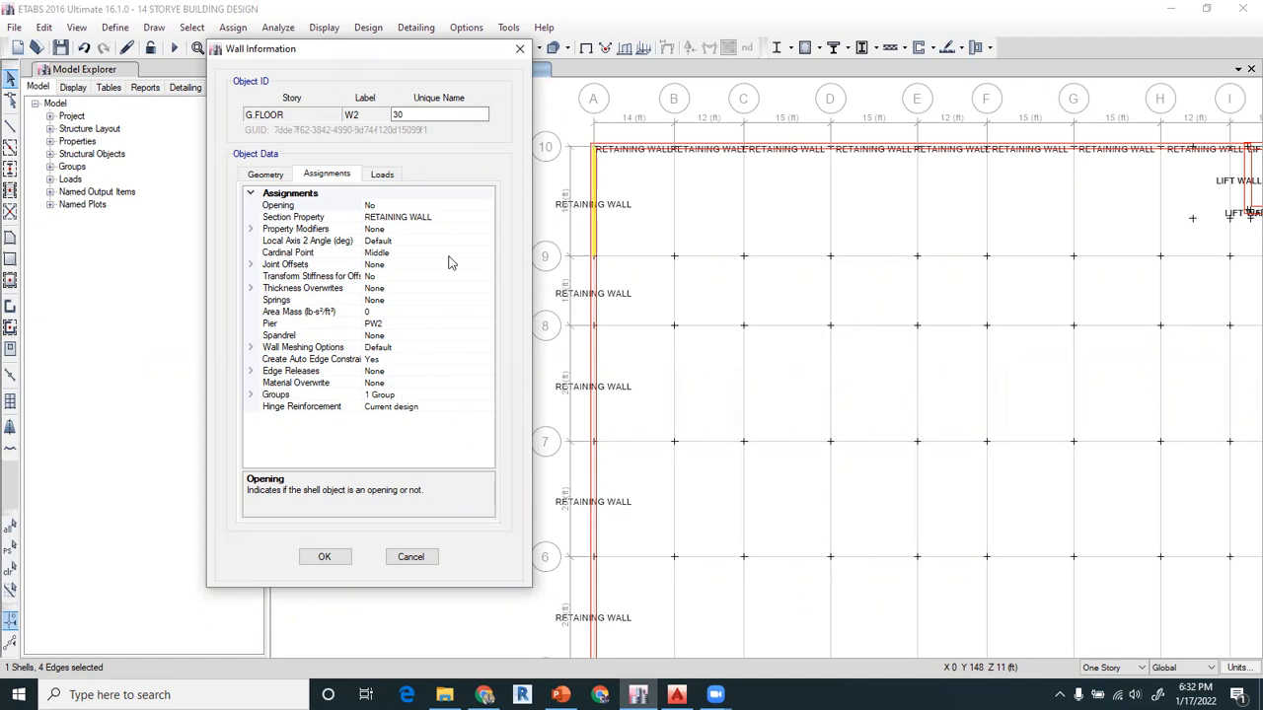
pyautogui.click(520, 50)
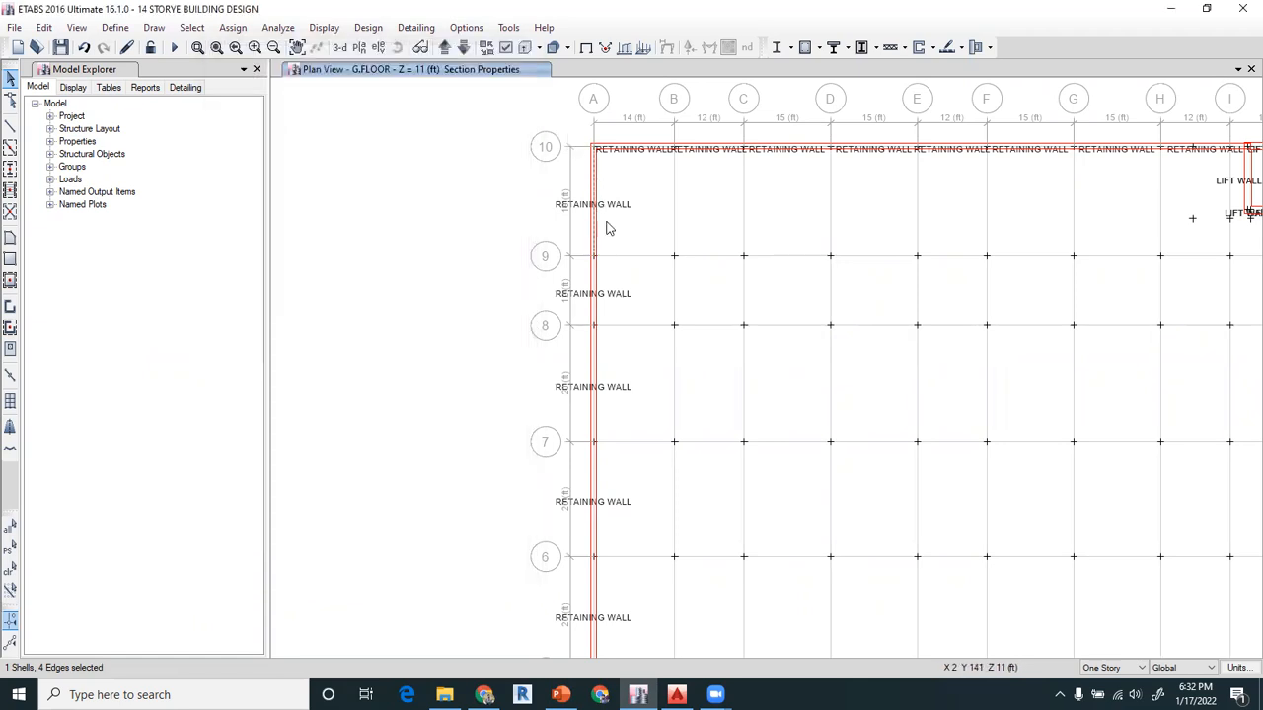
pyautogui.rightClick(594, 278)
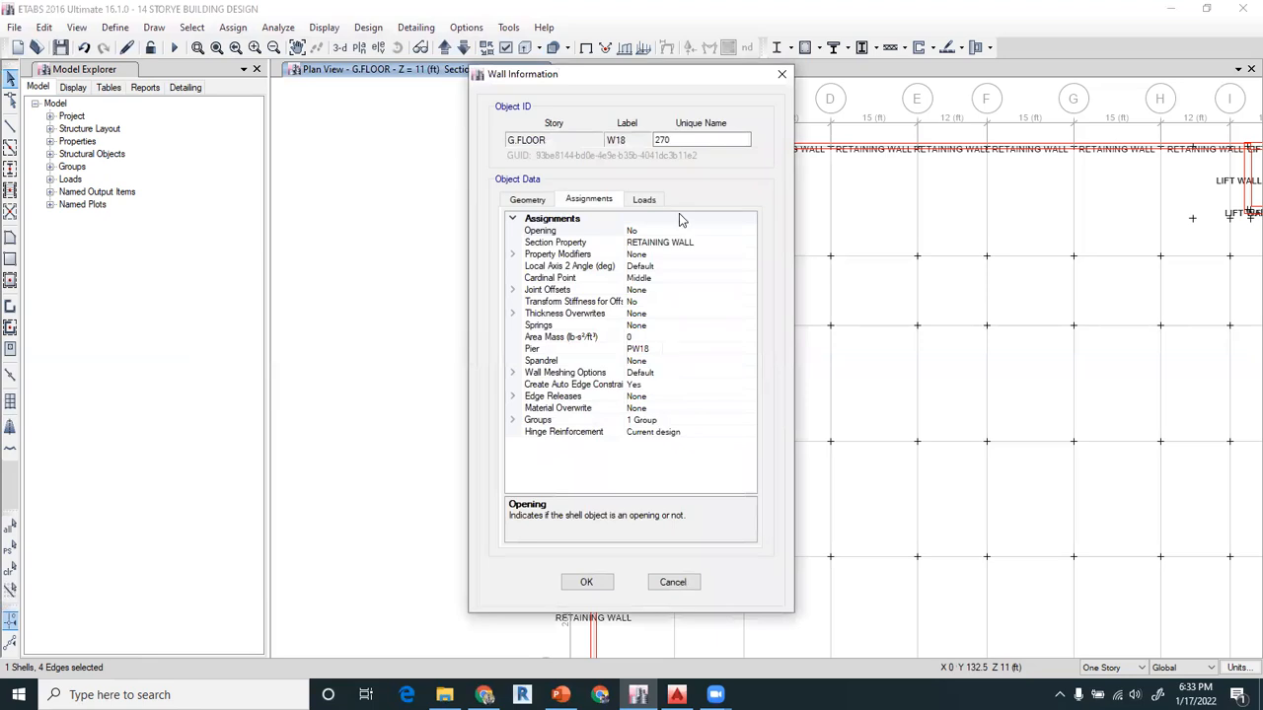
pyautogui.moveTo(697, 81); pyautogui.dragTo(426, 79)
pyautogui.click(511, 74)
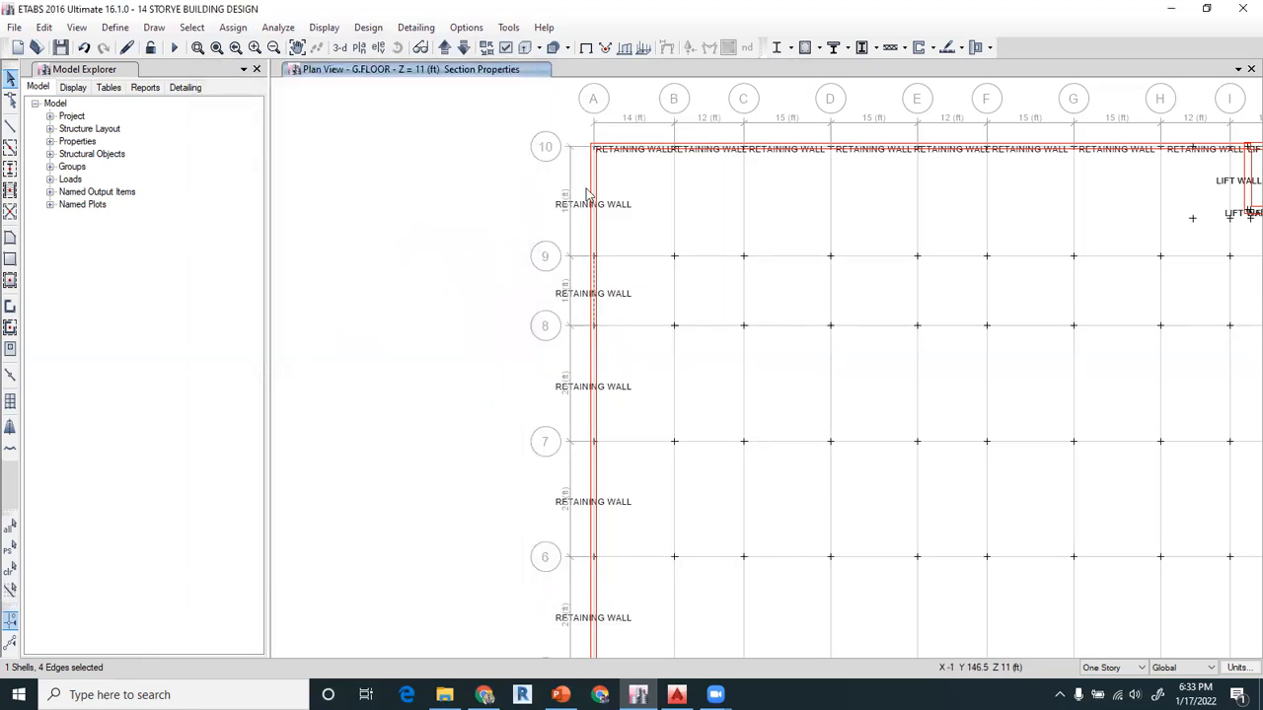
pyautogui.scroll(-5, 678, 259)
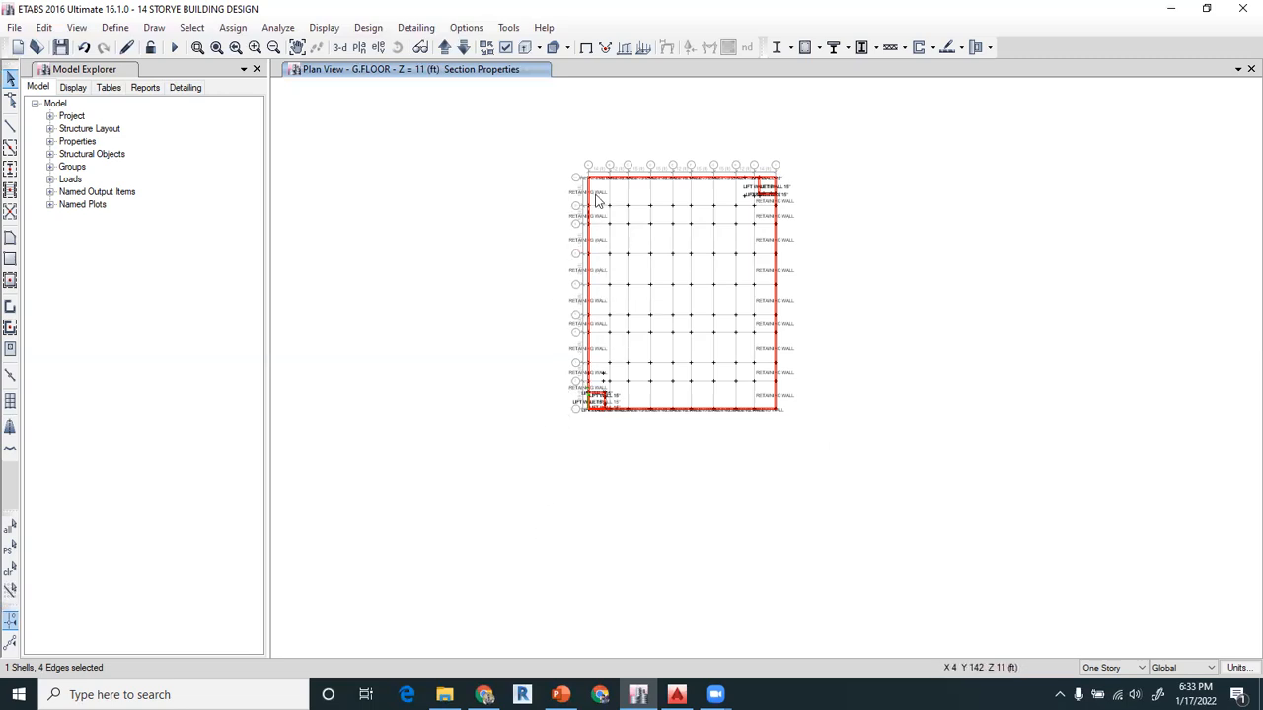
pyautogui.scroll(5, 595, 201)
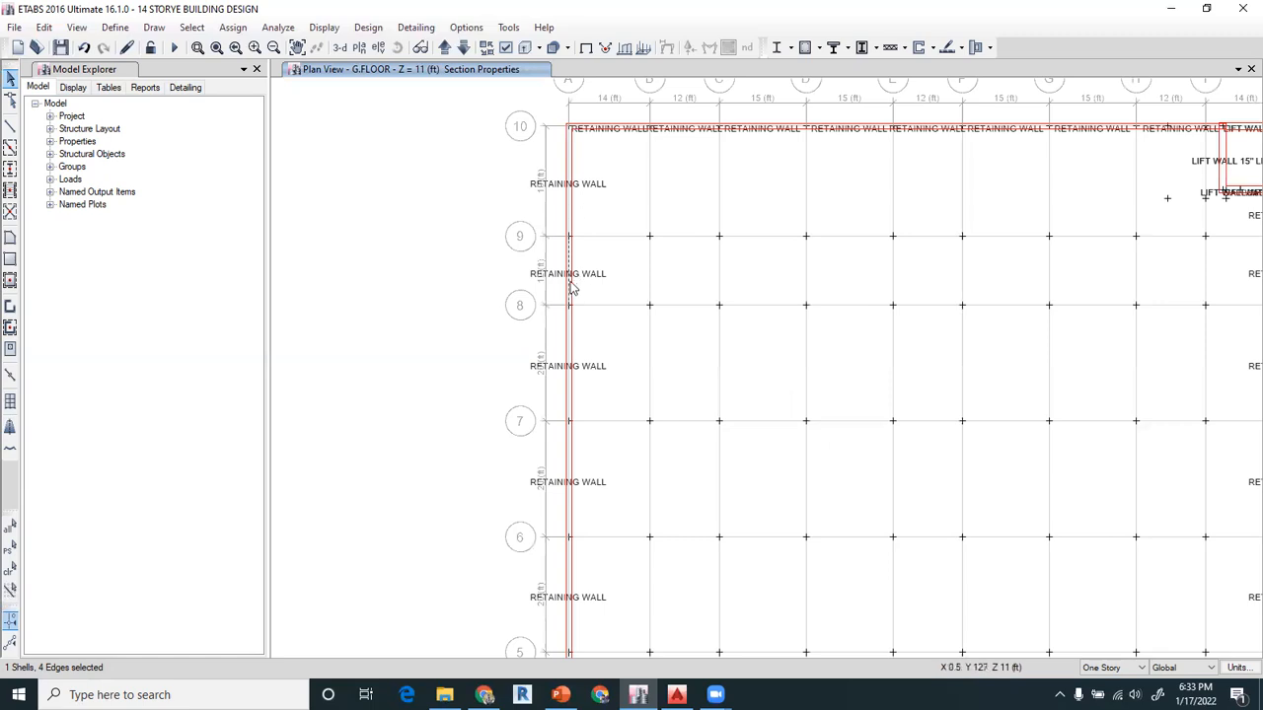
pyautogui.click(572, 183)
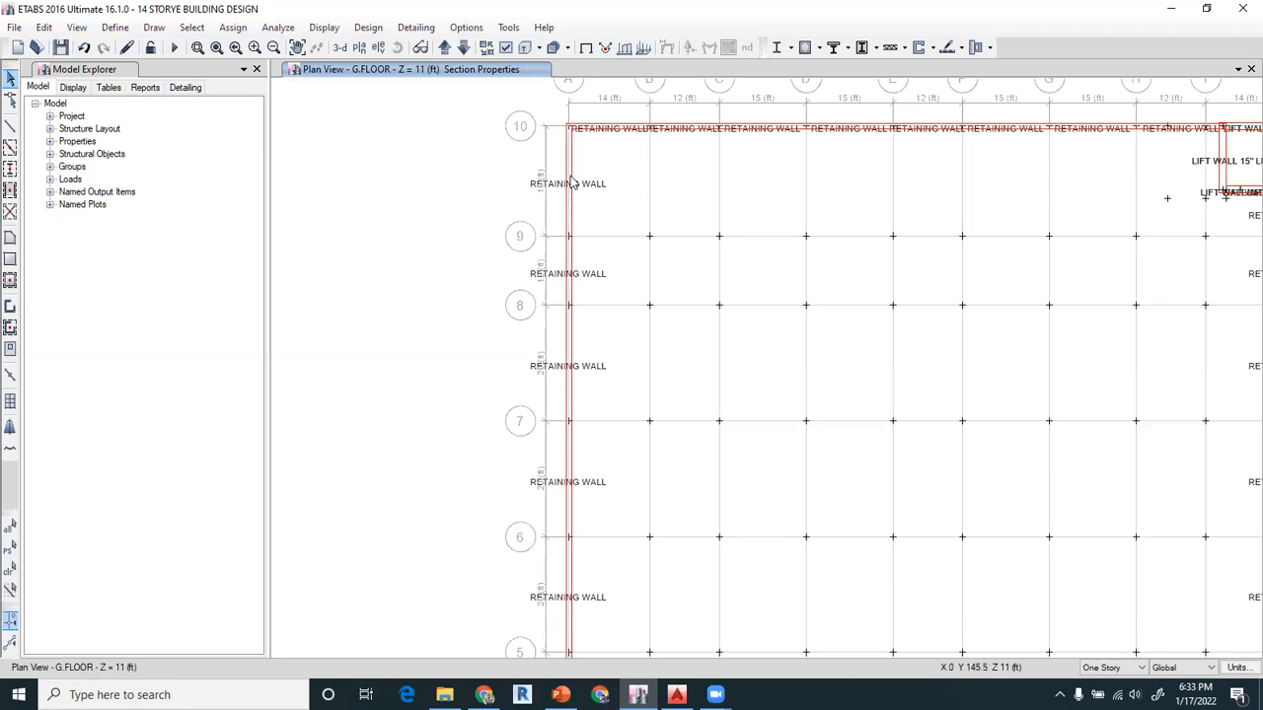
pyautogui.click(573, 365)
pyautogui.click(568, 277)
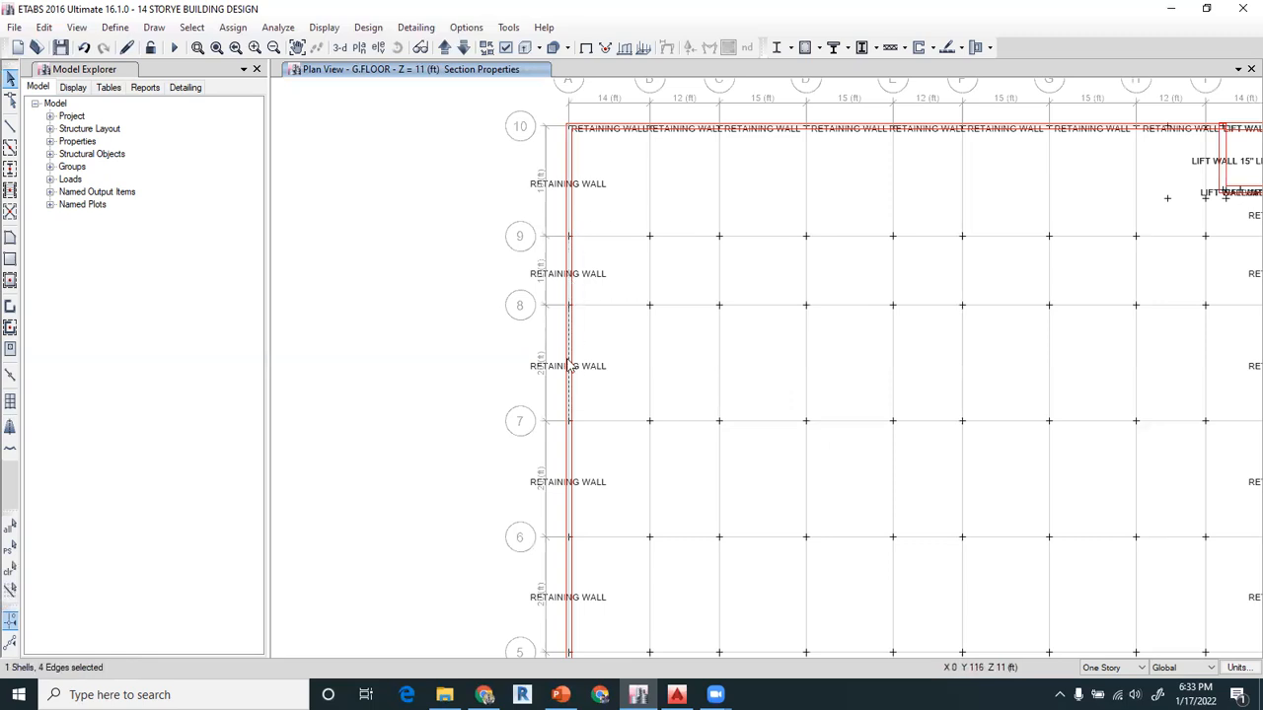
pyautogui.click(568, 368)
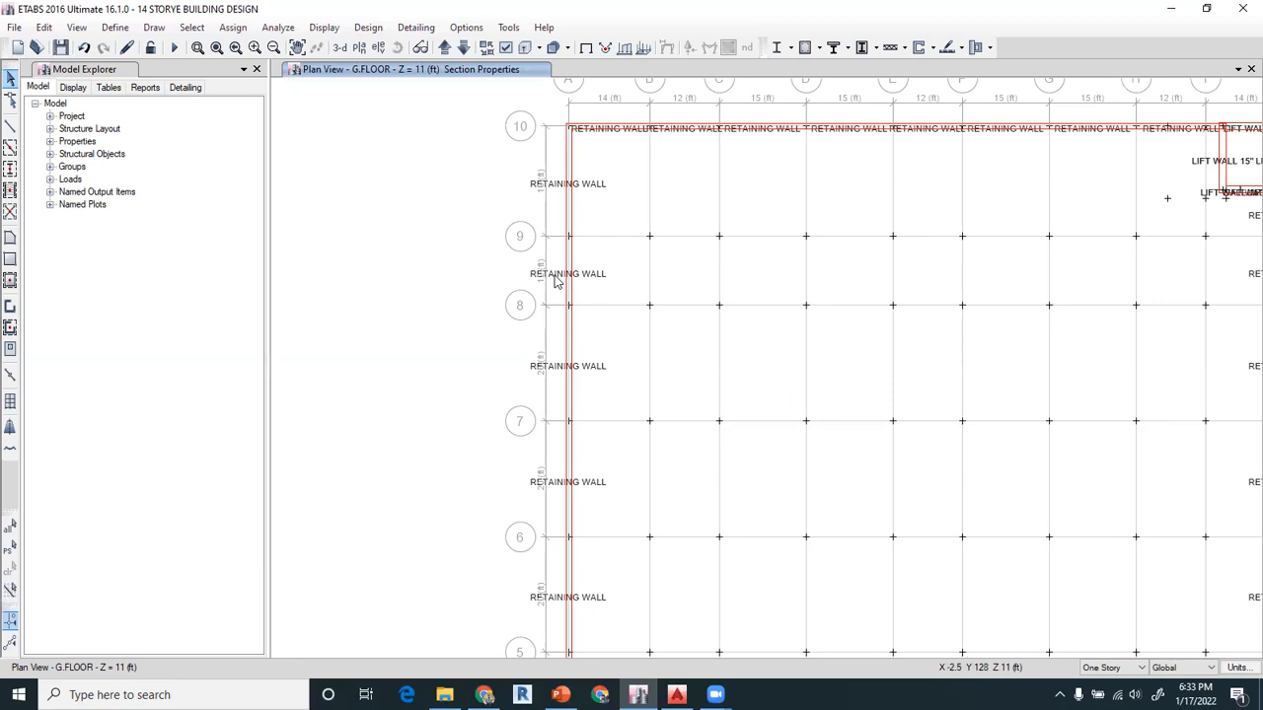
pyautogui.scroll(-2, 555, 281)
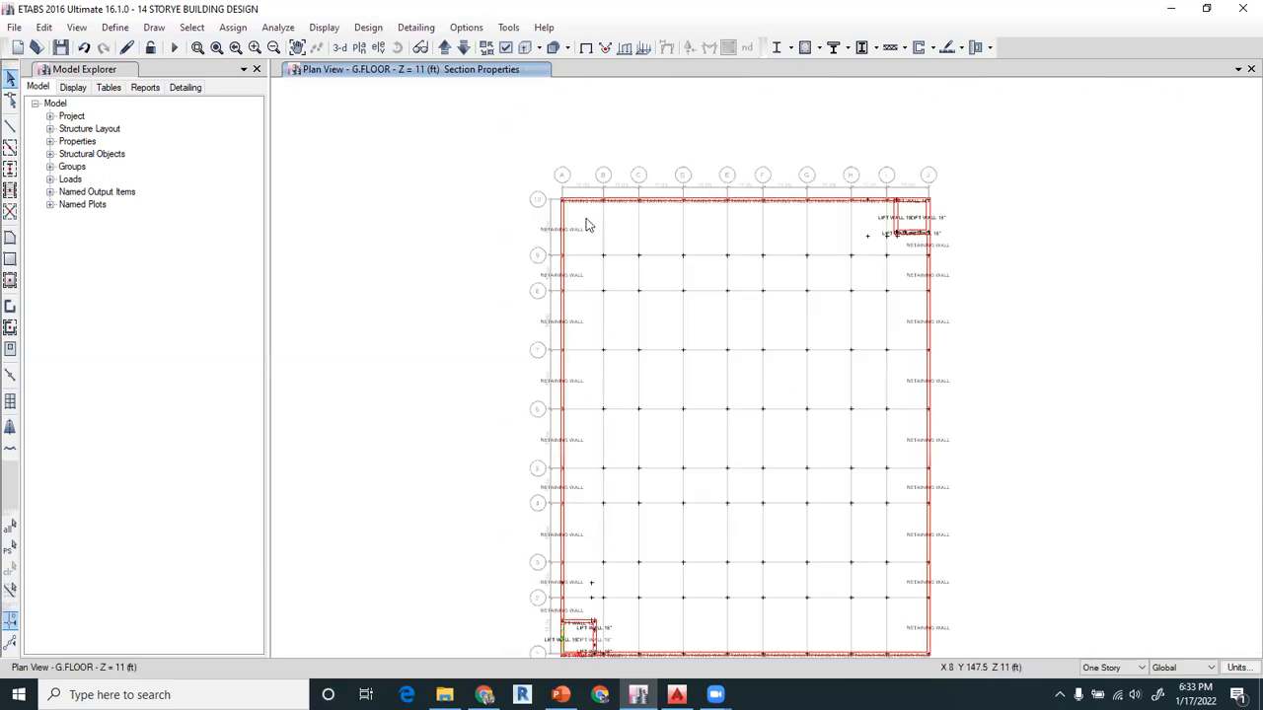
# Select all walls with the LIFT WALL 15" property and make them invisible
pyautogui.click(298, 48)
pyautogui.moveTo(480, 357); pyautogui.dragTo(482, 295)
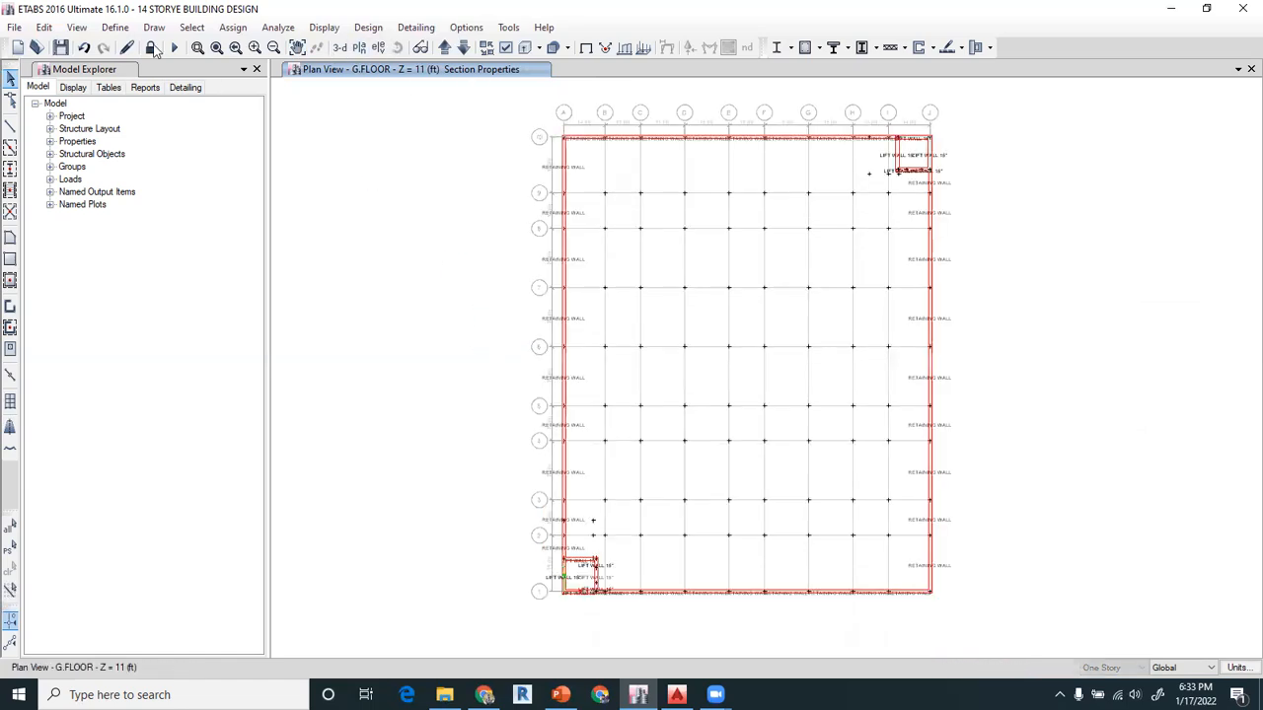
pyautogui.click(114, 27)
pyautogui.moveTo(193, 27)
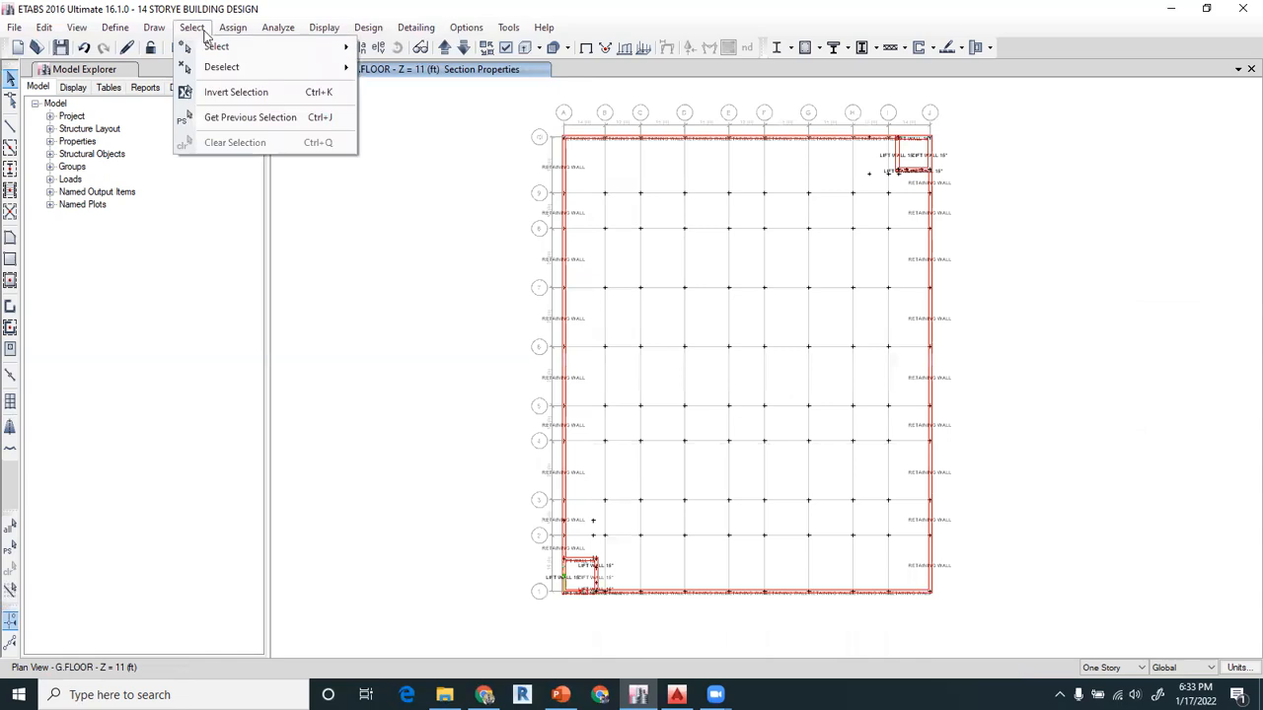
pyautogui.moveTo(222, 46)
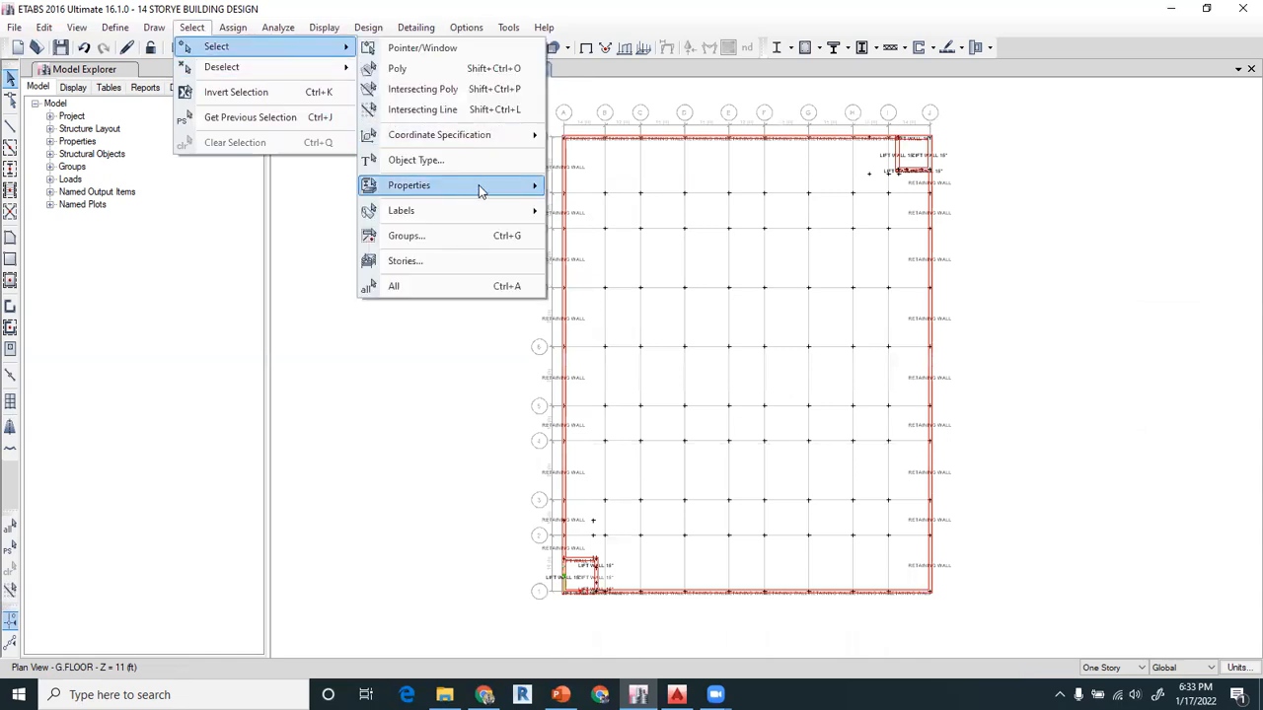
pyautogui.moveTo(482, 186)
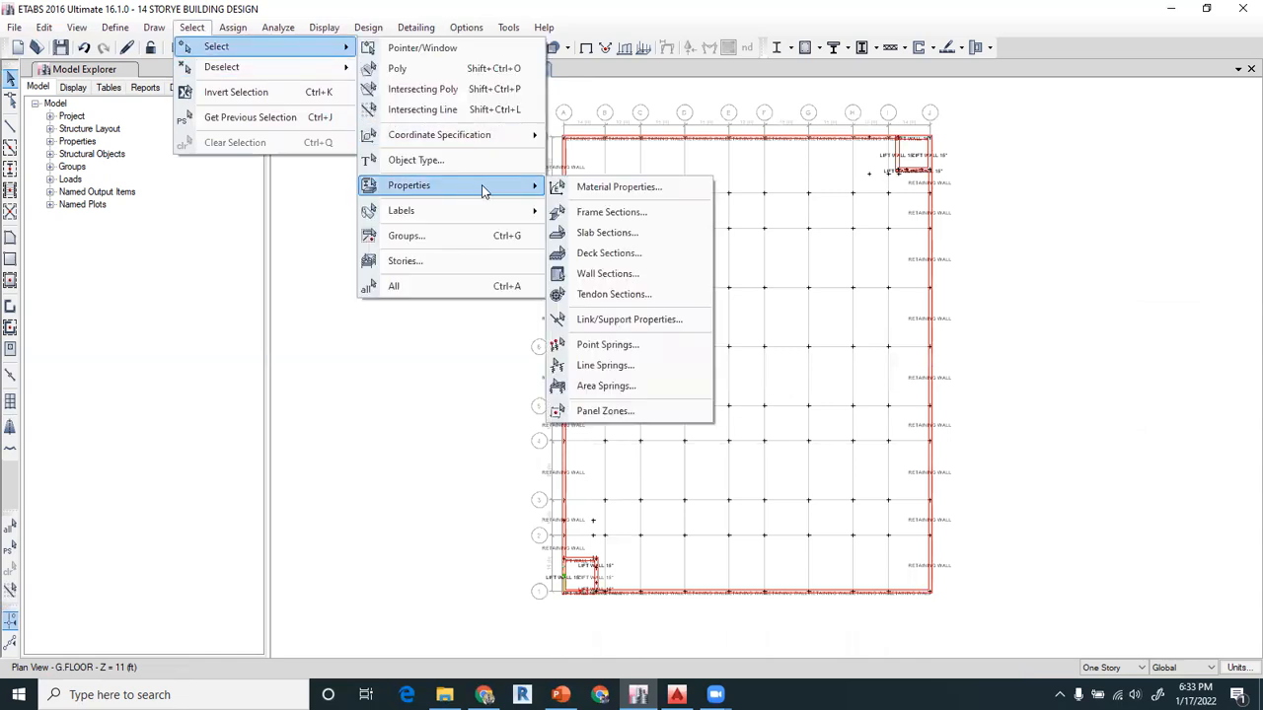
pyautogui.click(596, 274)
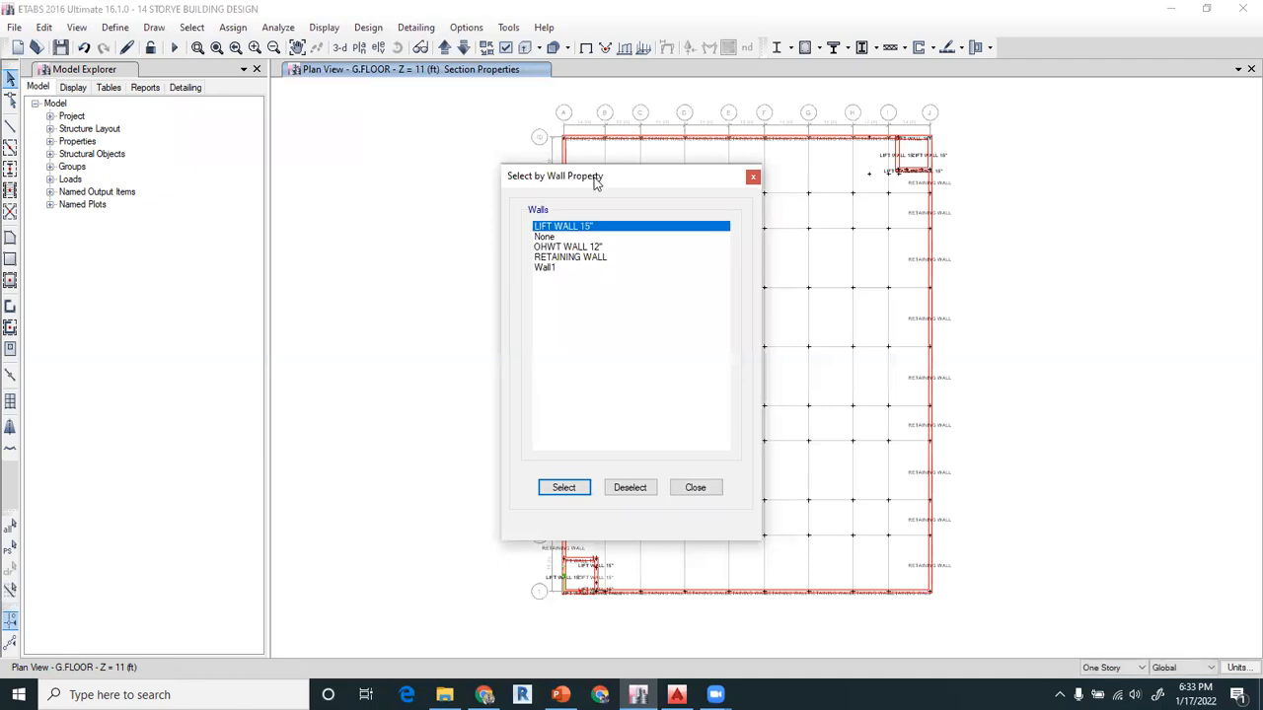
pyautogui.moveTo(595, 179); pyautogui.dragTo(327, 84)
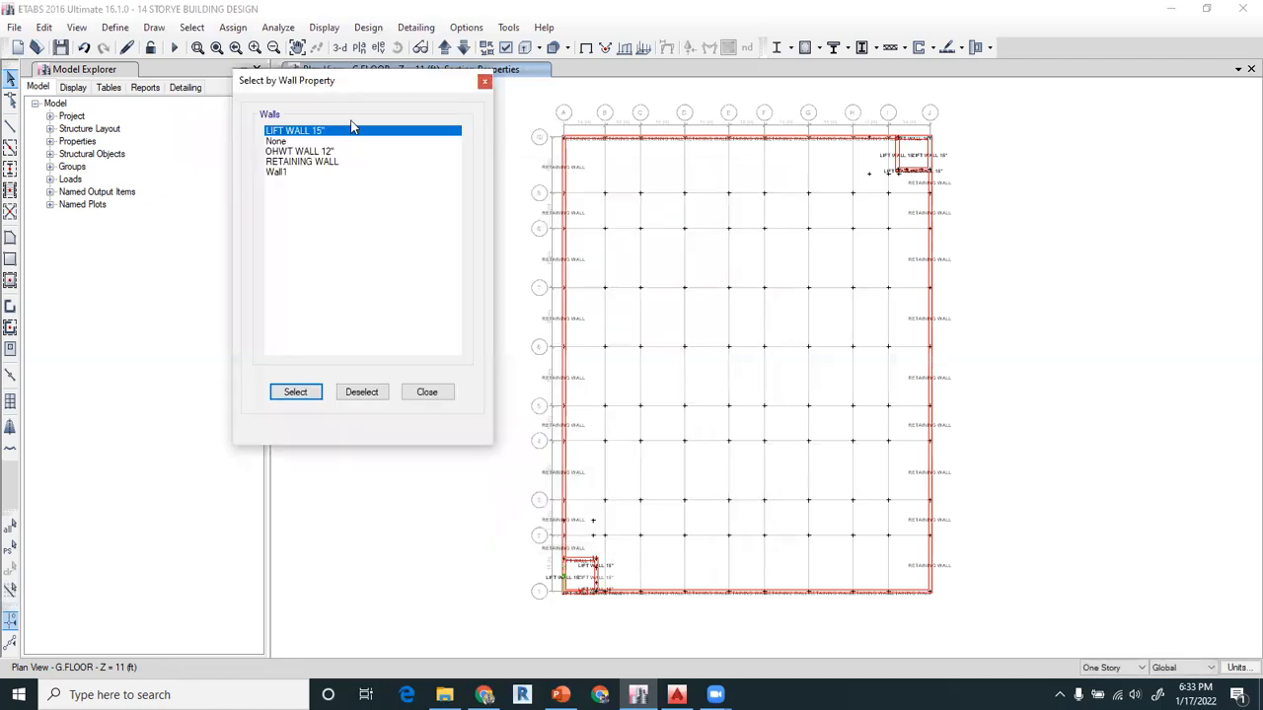
pyautogui.click(312, 162)
pyautogui.click(295, 131)
pyautogui.click(299, 394)
pyautogui.click(424, 393)
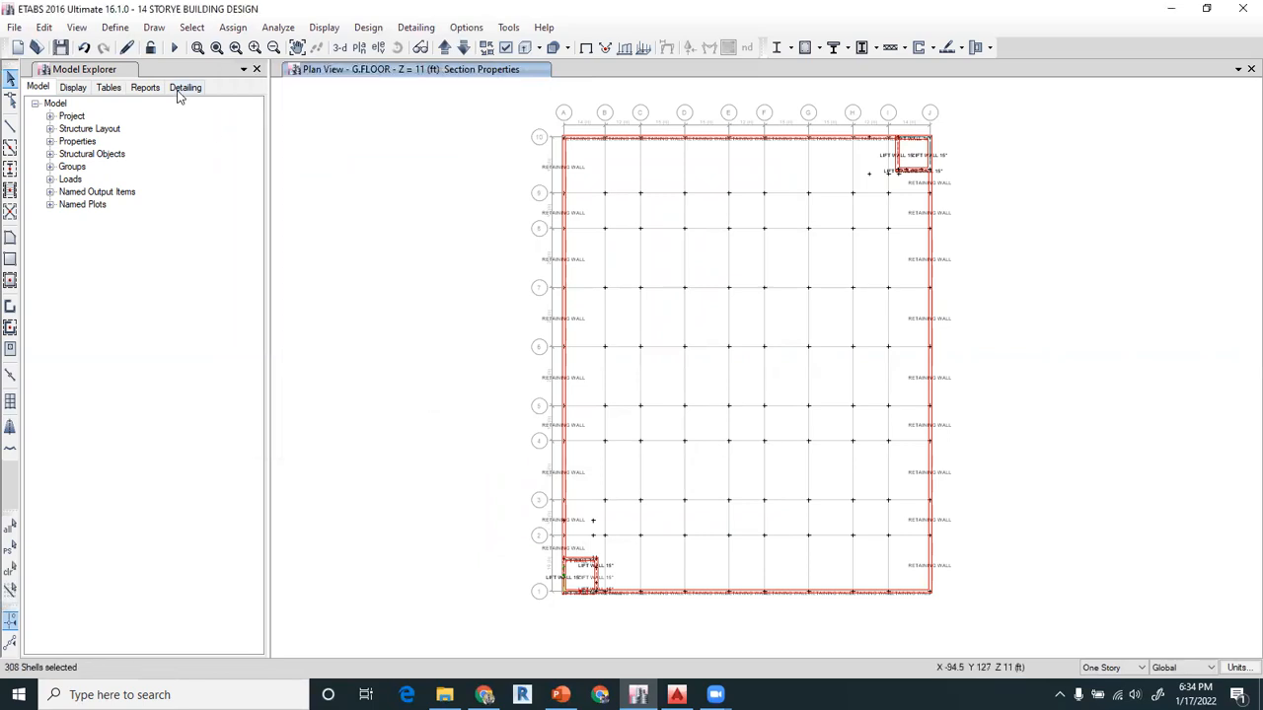
pyautogui.click(82, 27)
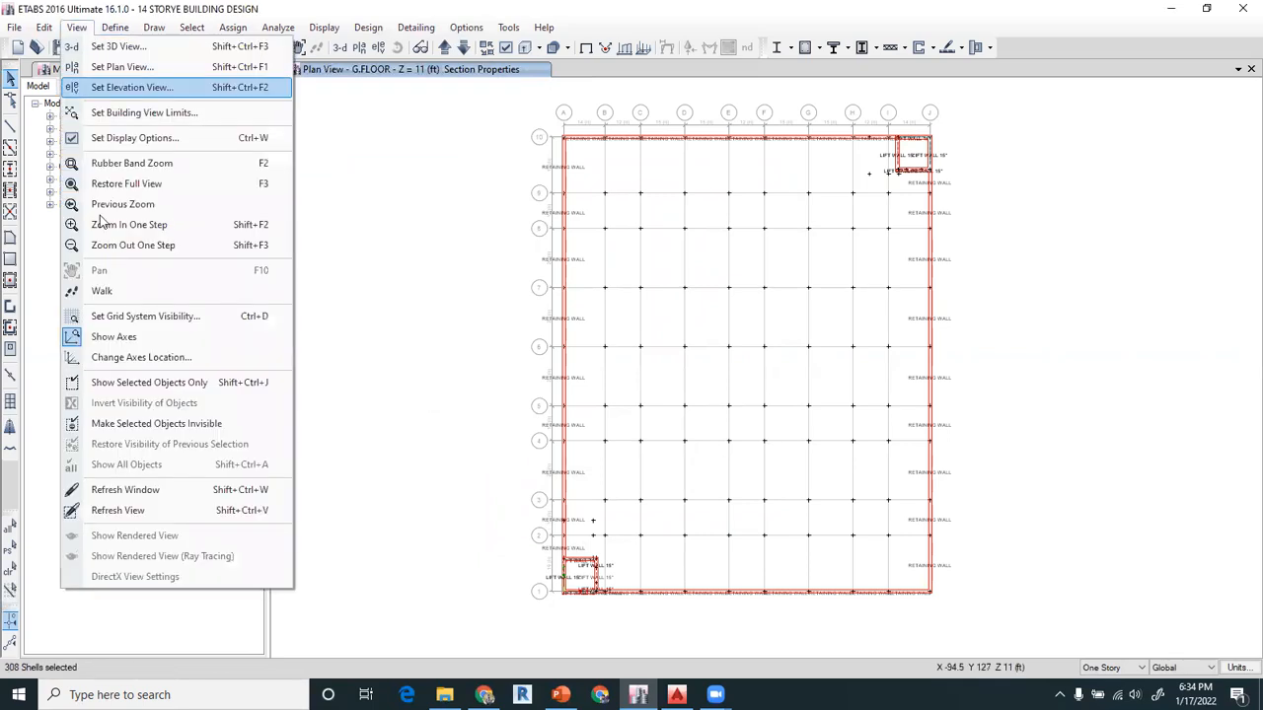
pyautogui.click(150, 423)
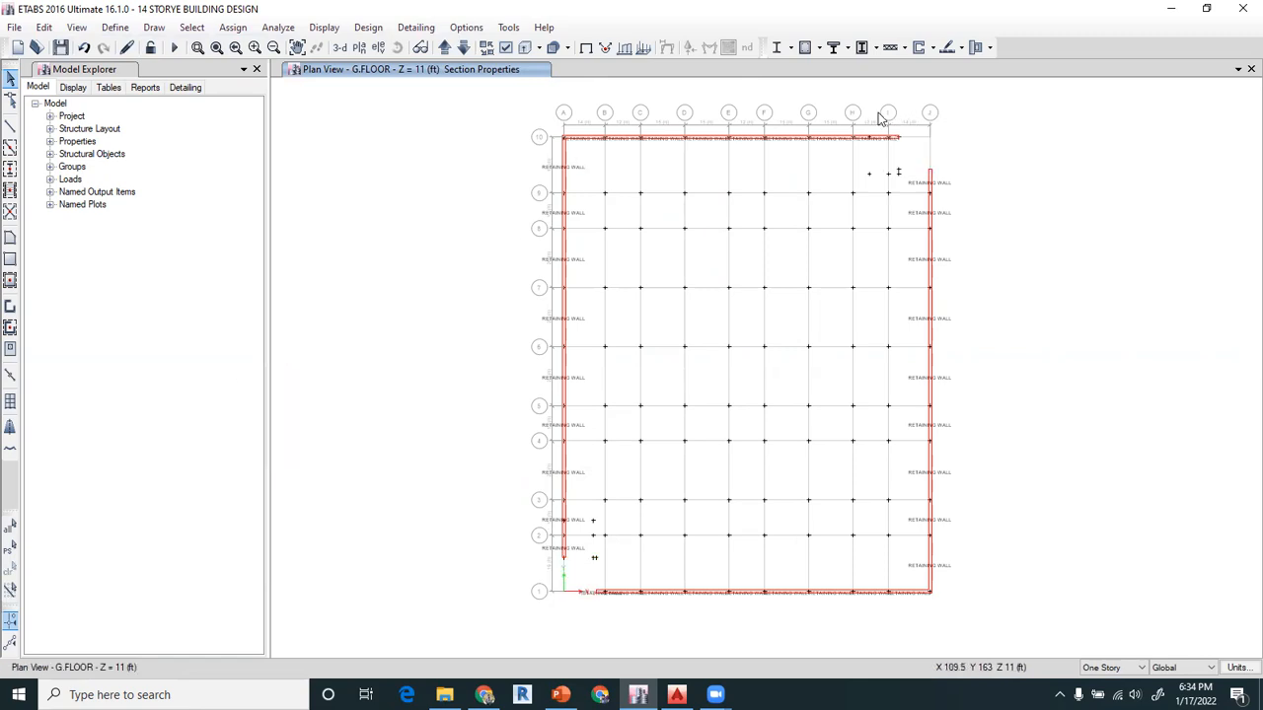
# Assign pier label P1 to all retaining wall panels along grid 10 on the G.FLOOR plan
pyautogui.moveTo(911, 115); pyautogui.dragTo(536, 148)
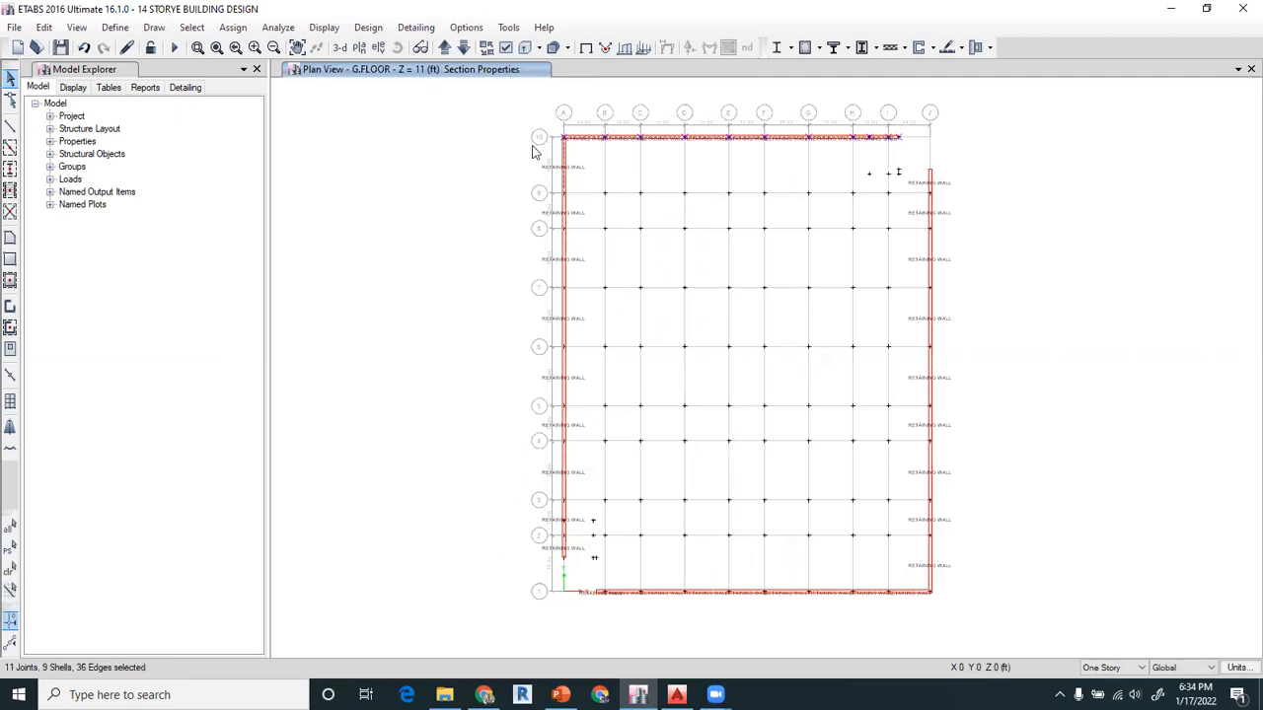
pyautogui.click(233, 26)
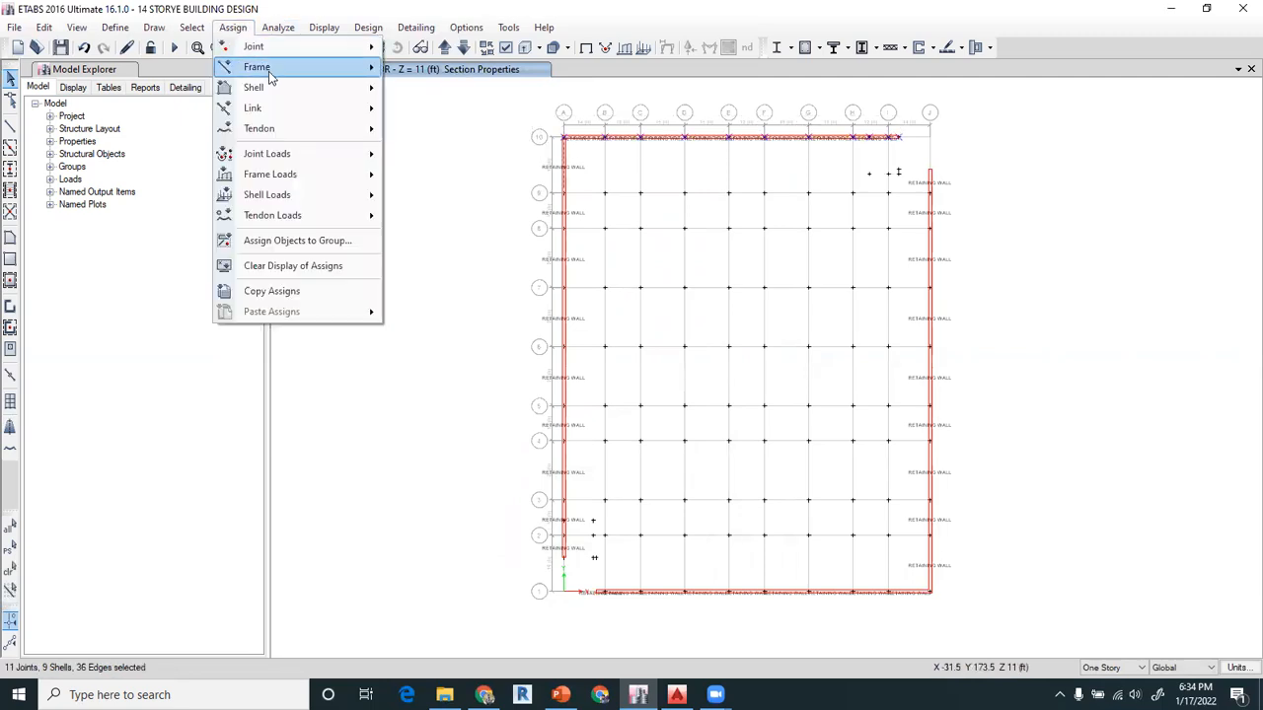
pyautogui.moveTo(277, 91)
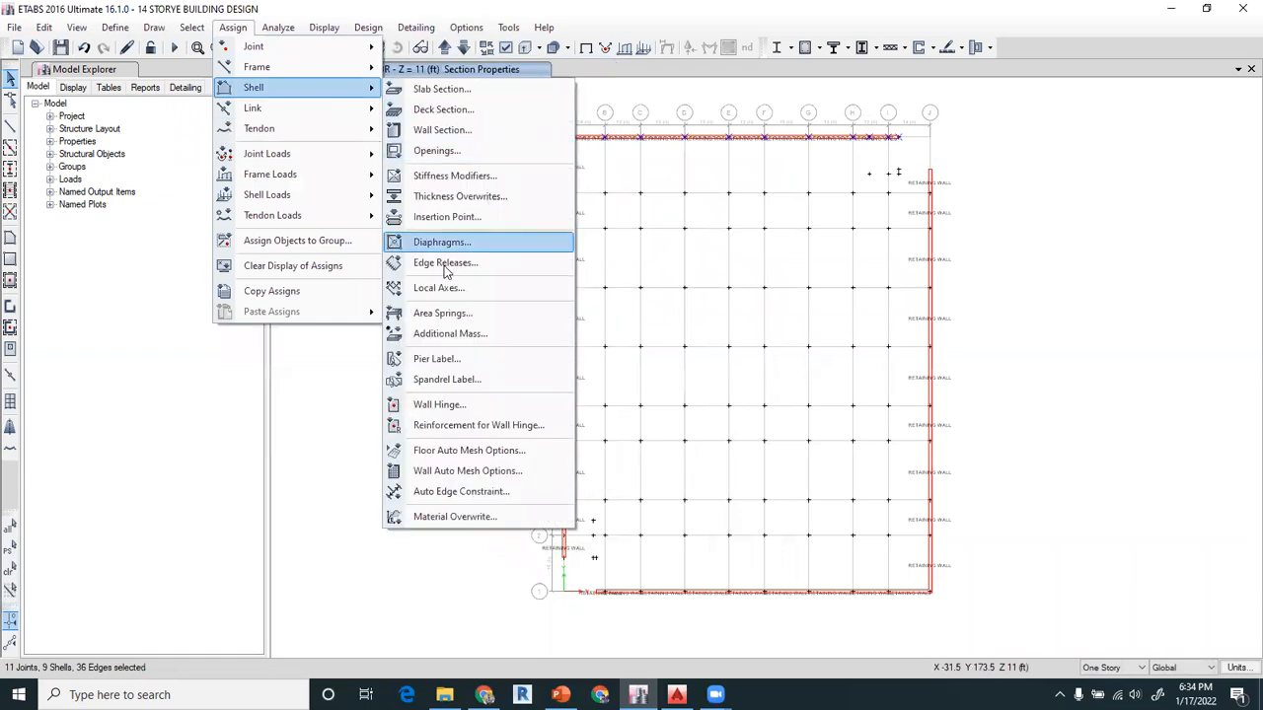
pyautogui.click(457, 361)
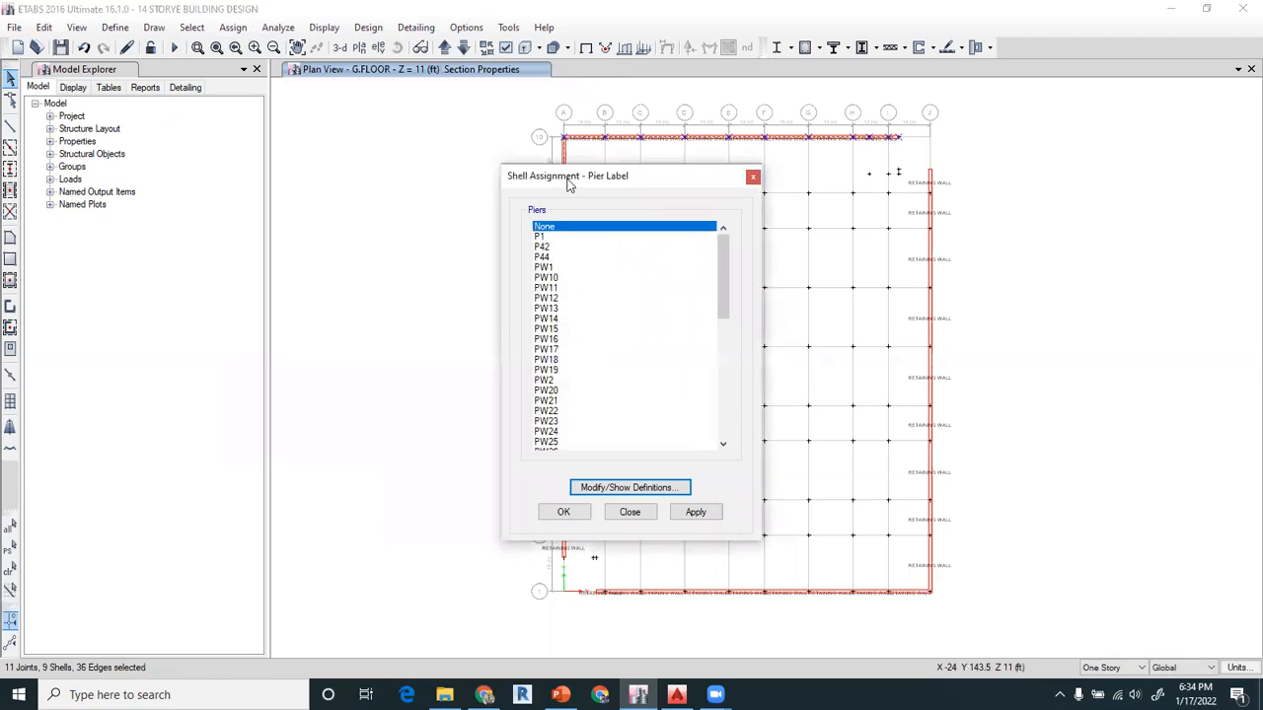
pyautogui.moveTo(573, 183); pyautogui.dragTo(217, 104)
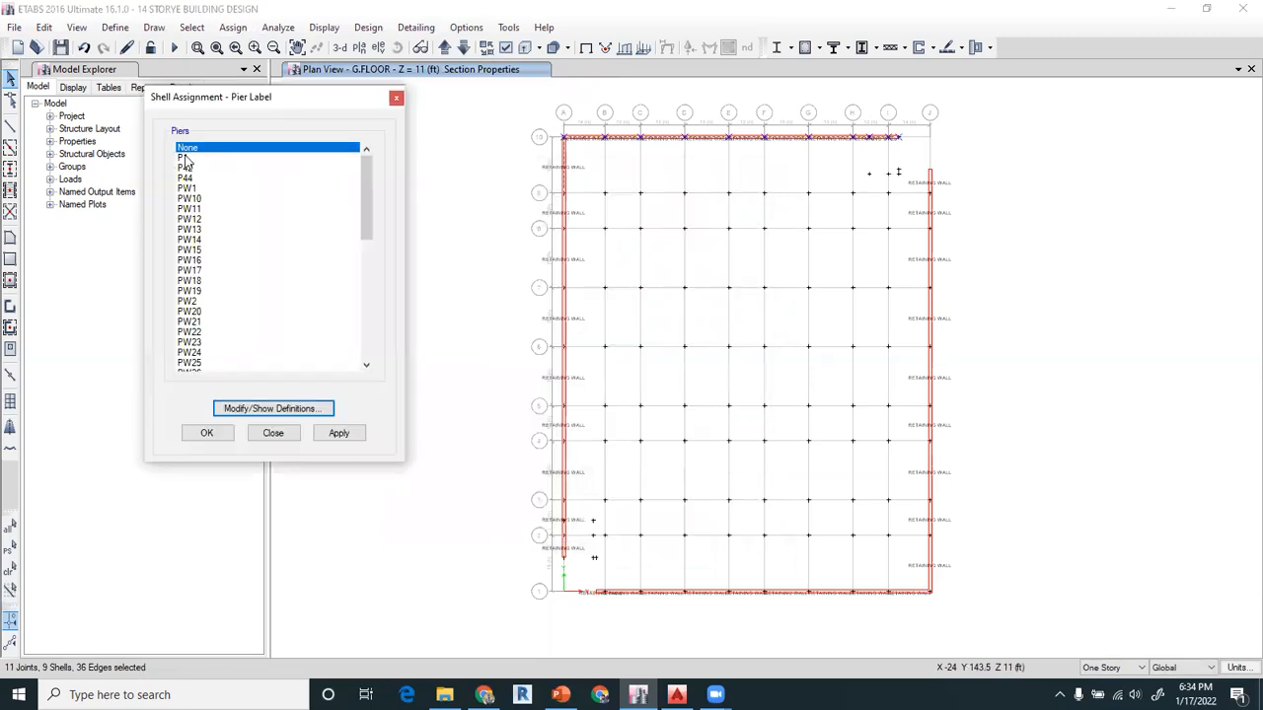
pyautogui.click(185, 158)
pyautogui.click(334, 436)
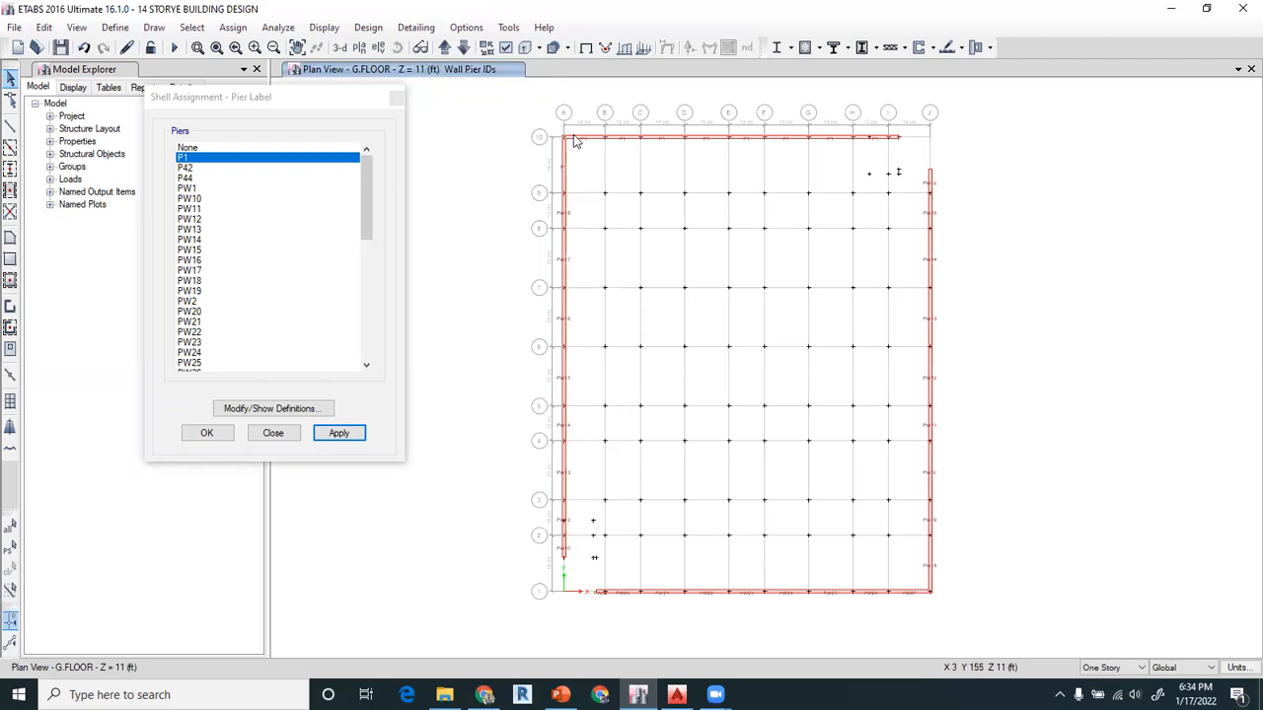
# Assign pier label P42 to all retaining wall panels along grid J
pyautogui.click(928, 164)
pyautogui.moveTo(955, 441); pyautogui.dragTo(975, 626)
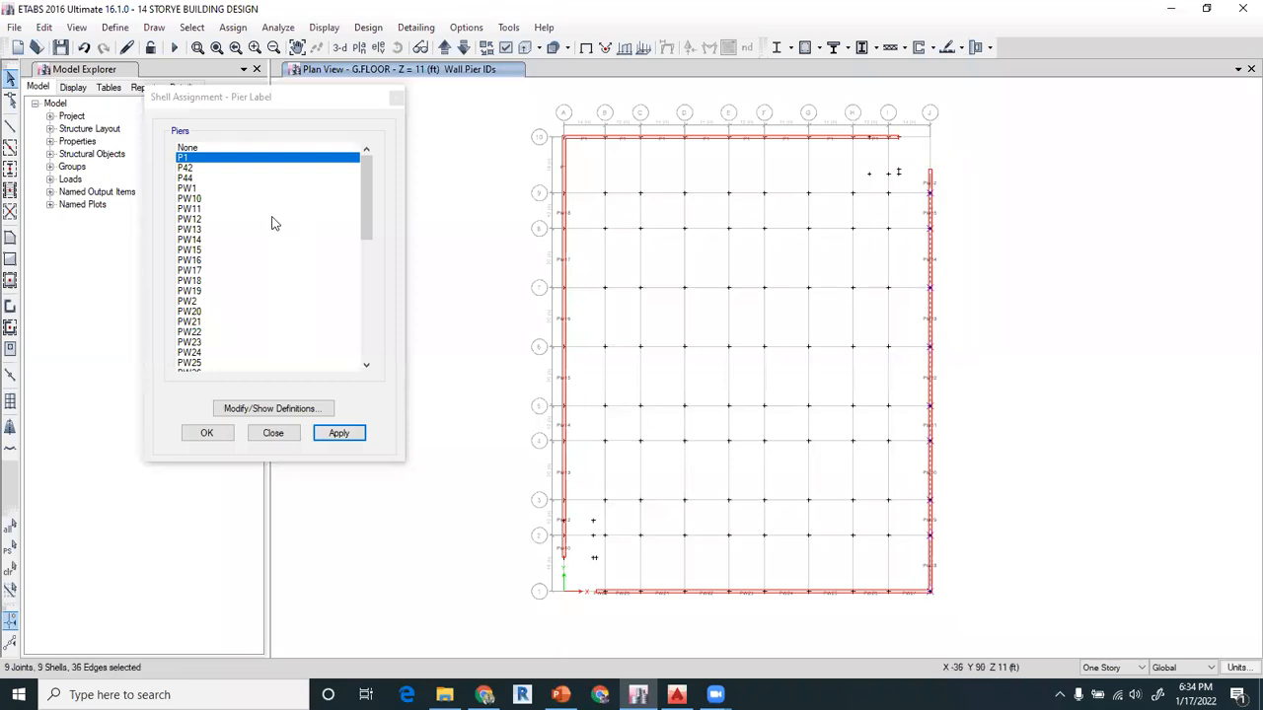
pyautogui.click(193, 170)
pyautogui.click(336, 432)
# Assign pier label P44 to all retaining wall panels along grid A
pyautogui.moveTo(544, 124); pyautogui.dragTo(573, 567)
pyautogui.click(188, 177)
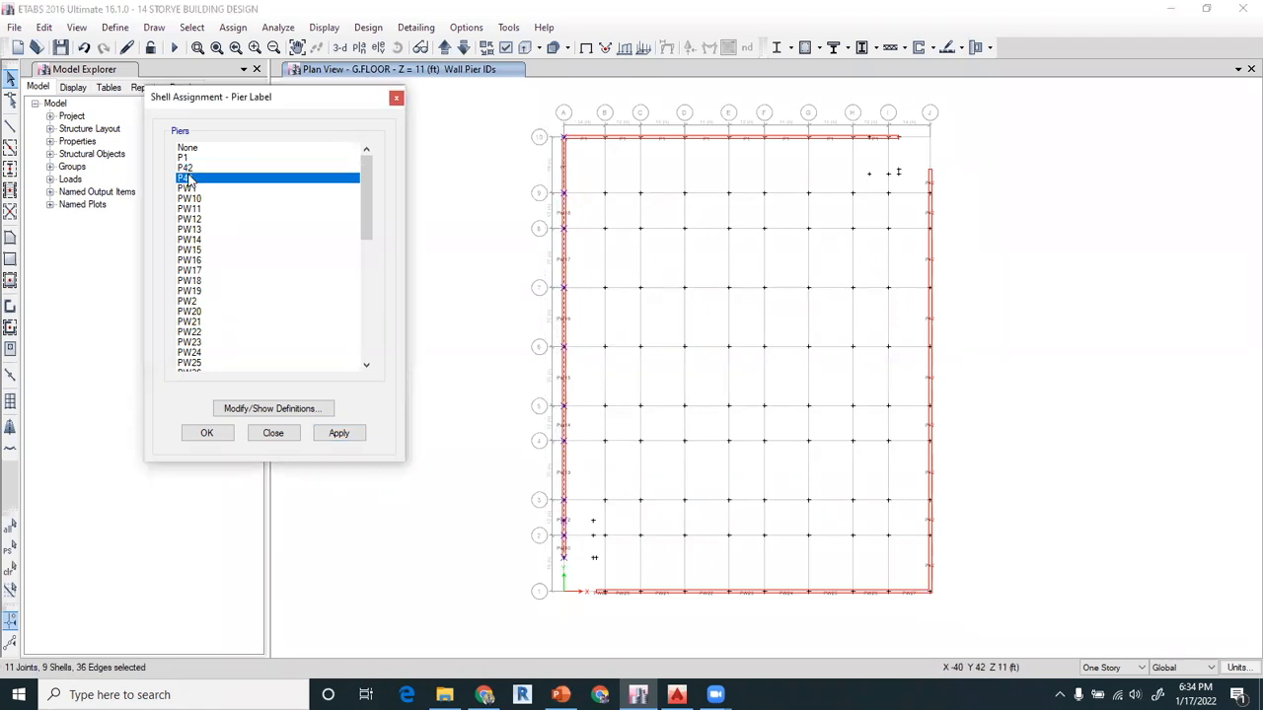
pyautogui.click(337, 434)
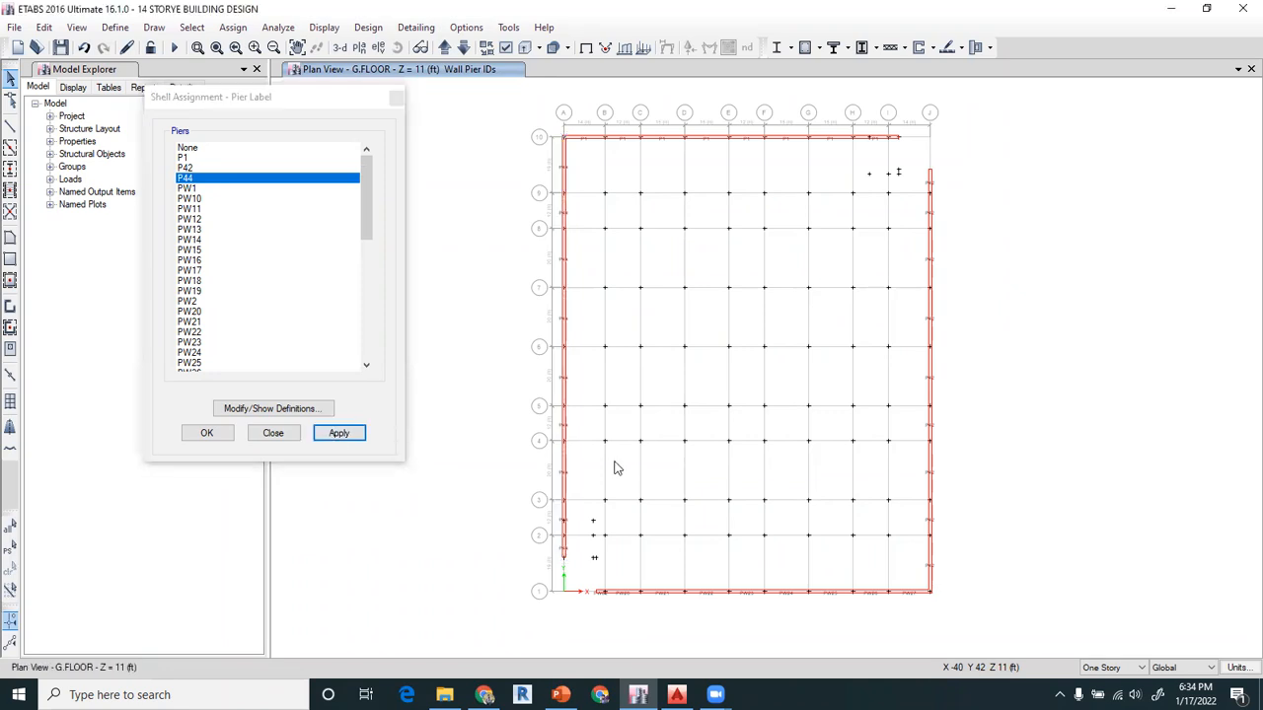
# Assign pier label PW1 to all retaining wall panels along grid 1 and finish the pier label assignment
pyautogui.moveTo(581, 586); pyautogui.dragTo(993, 643)
pyautogui.click(190, 188)
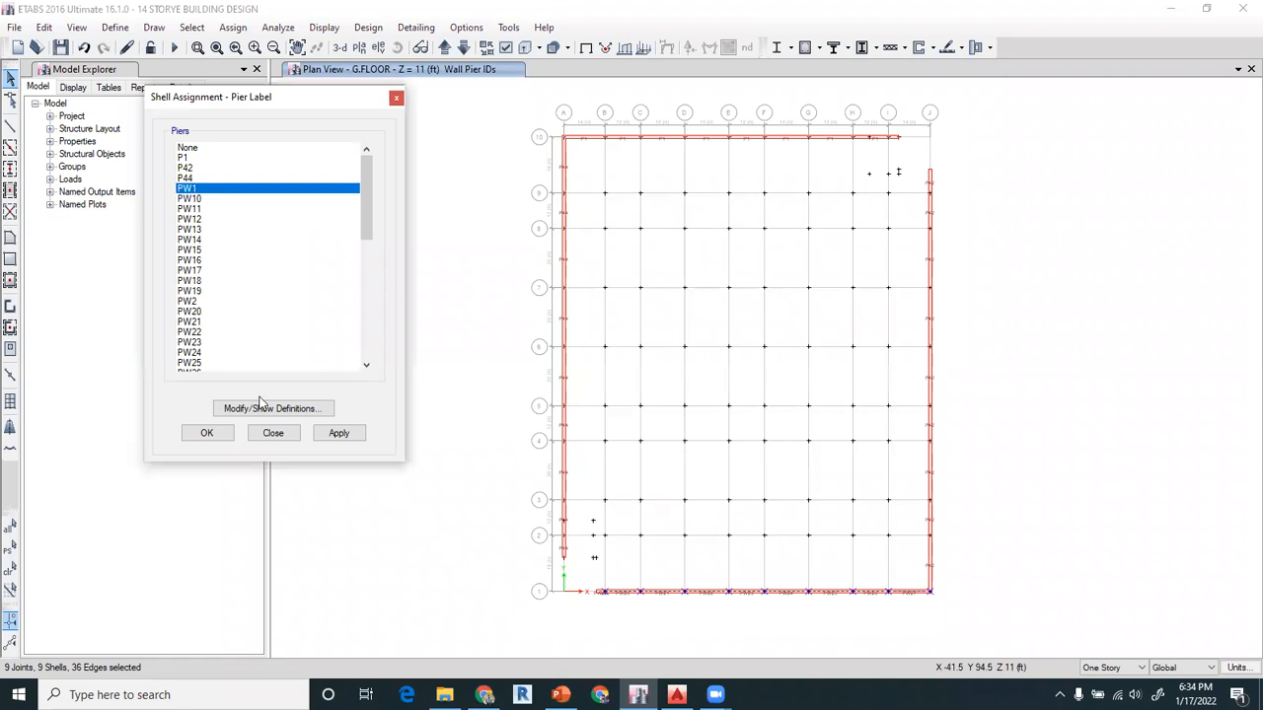
pyautogui.click(346, 435)
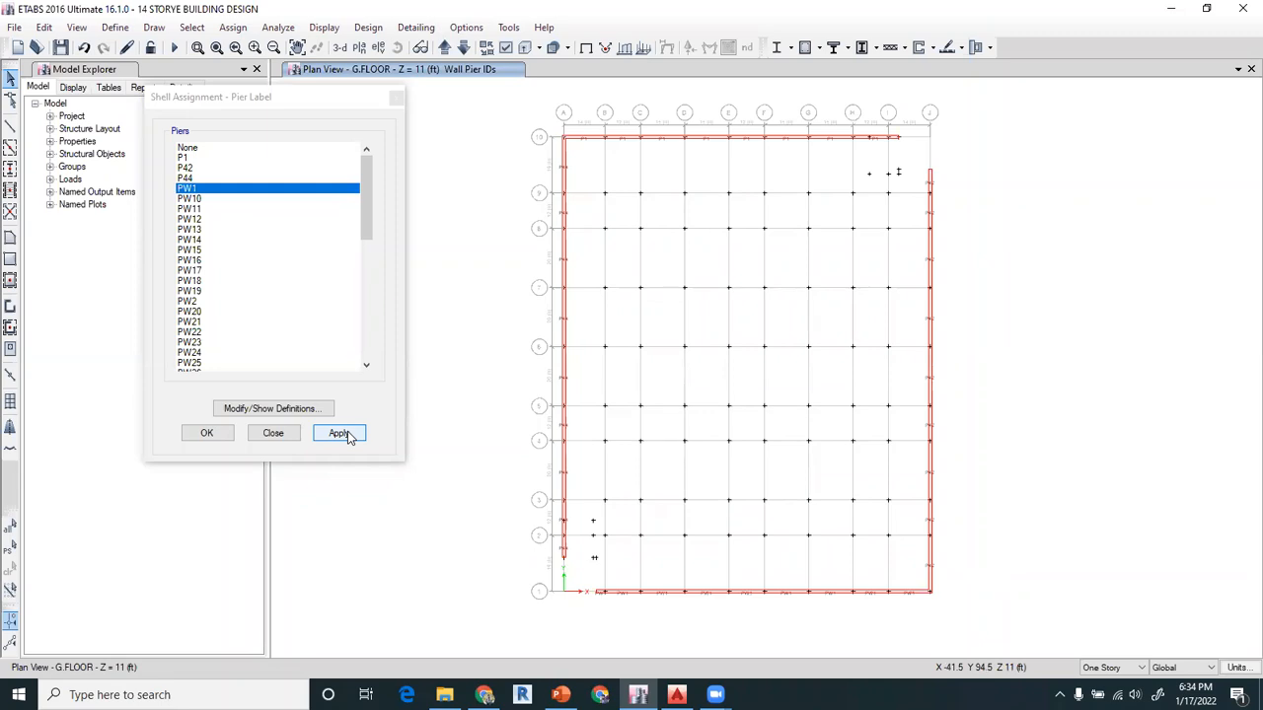
pyautogui.click(275, 434)
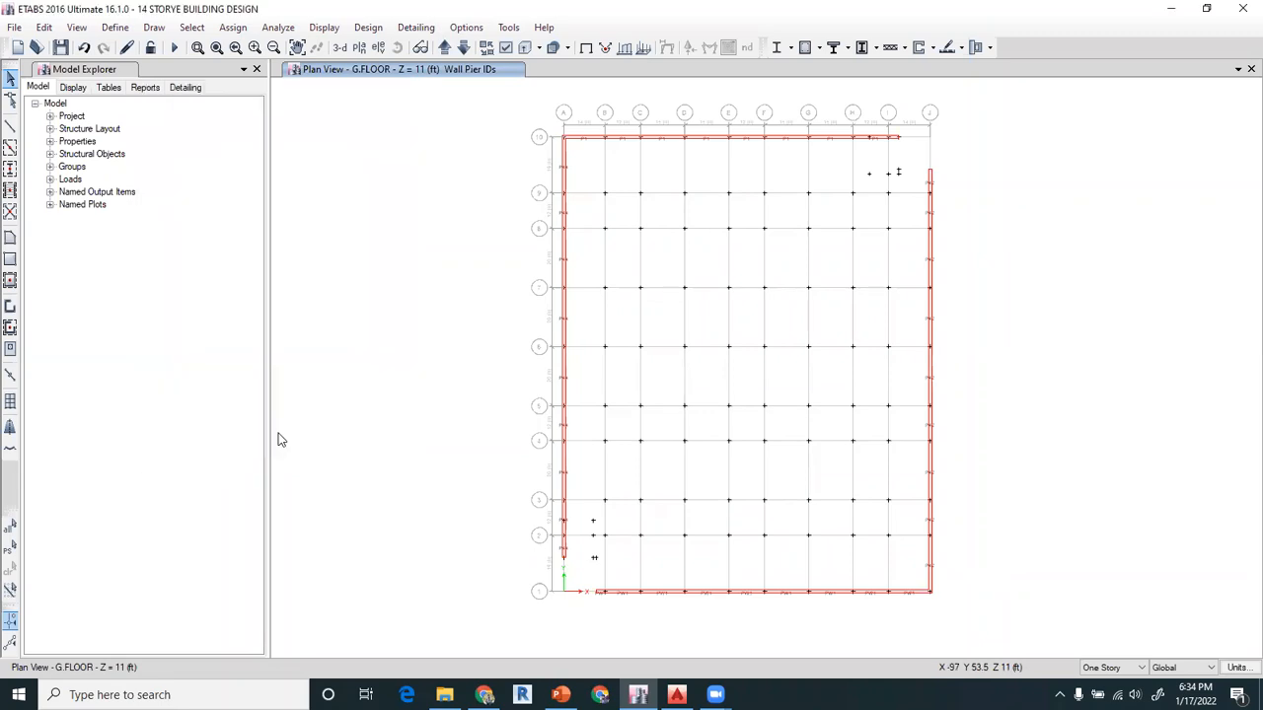
# Show all objects, and make the walls with the RETAINING WALL property invisible
pyautogui.click(87, 28)
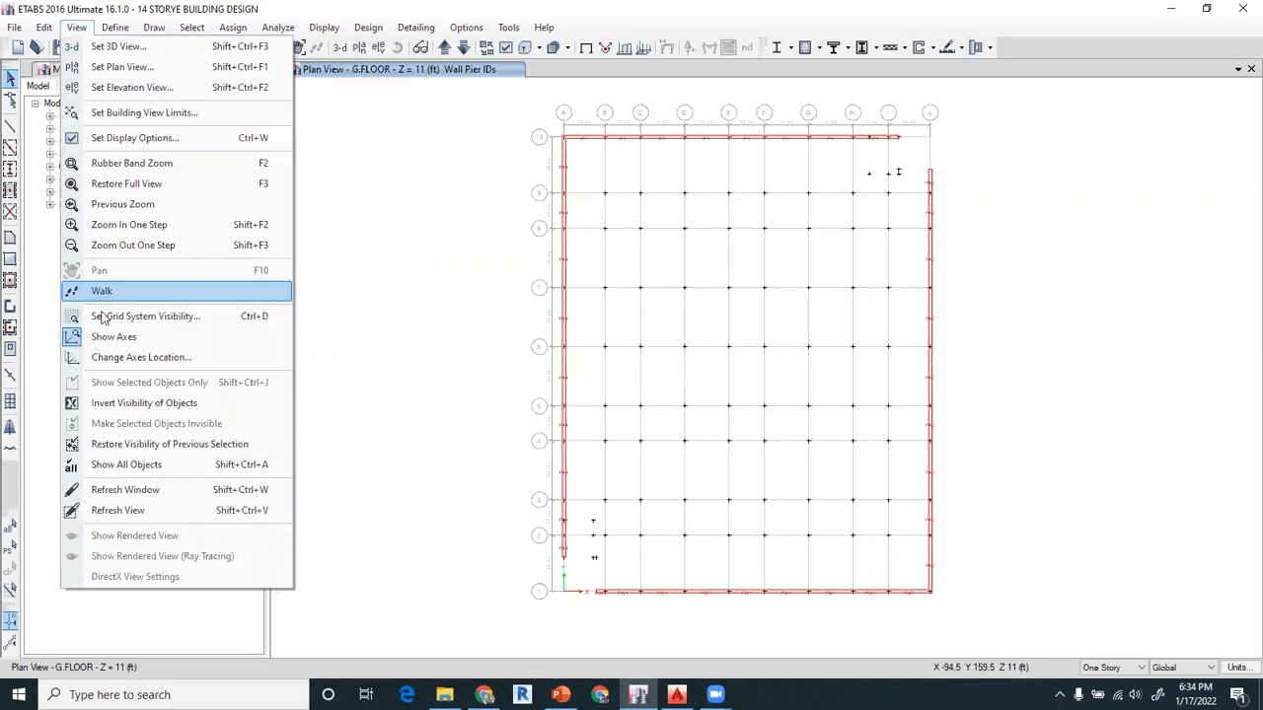
pyautogui.click(148, 465)
pyautogui.click(192, 27)
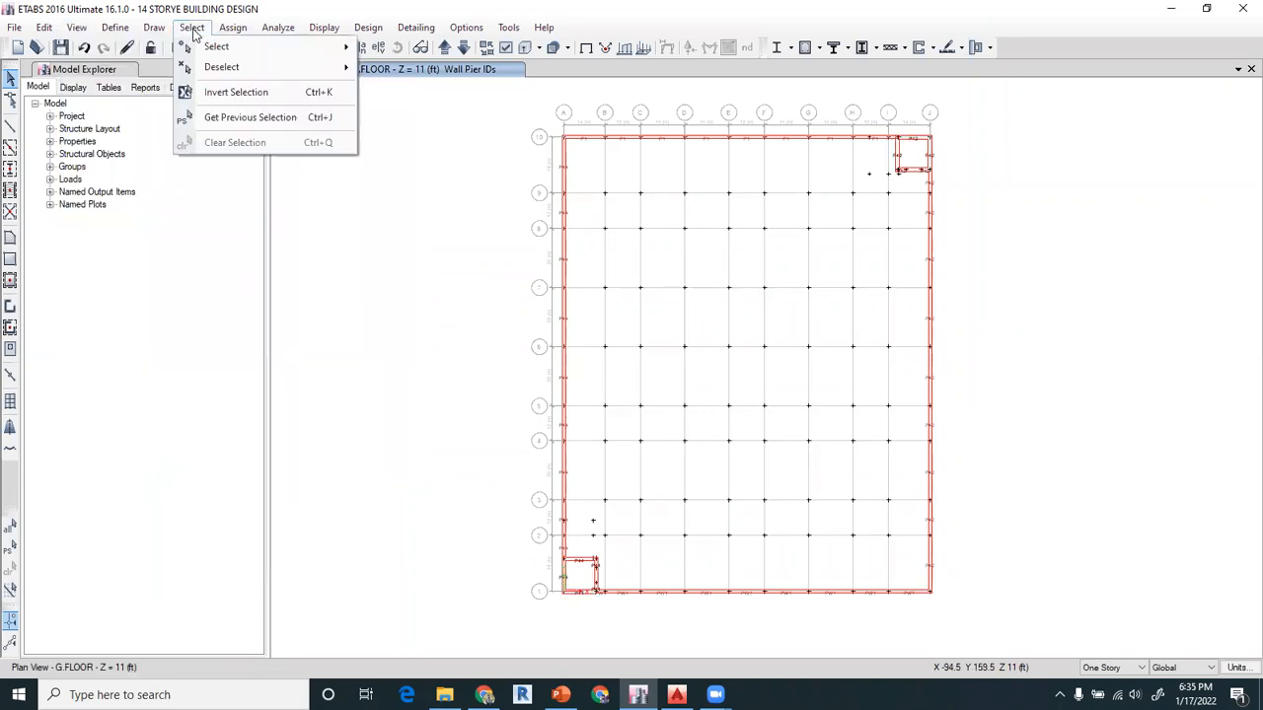
pyautogui.moveTo(222, 46)
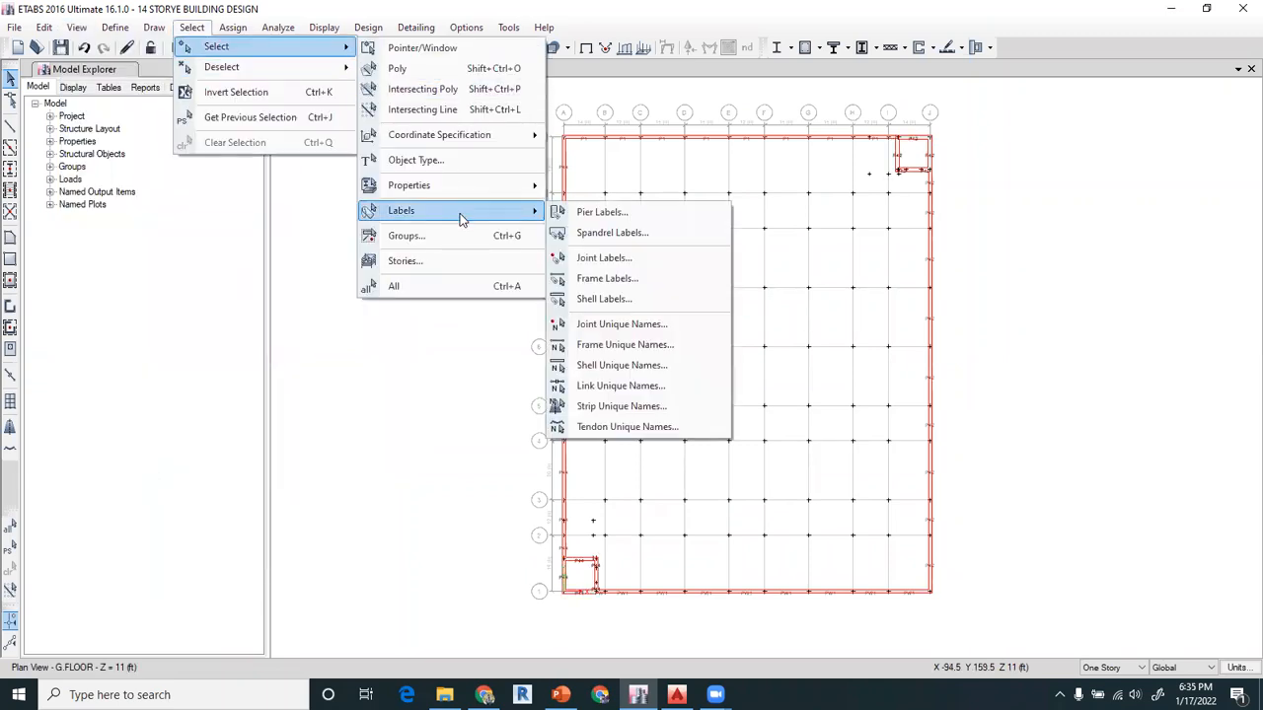
pyautogui.moveTo(461, 197)
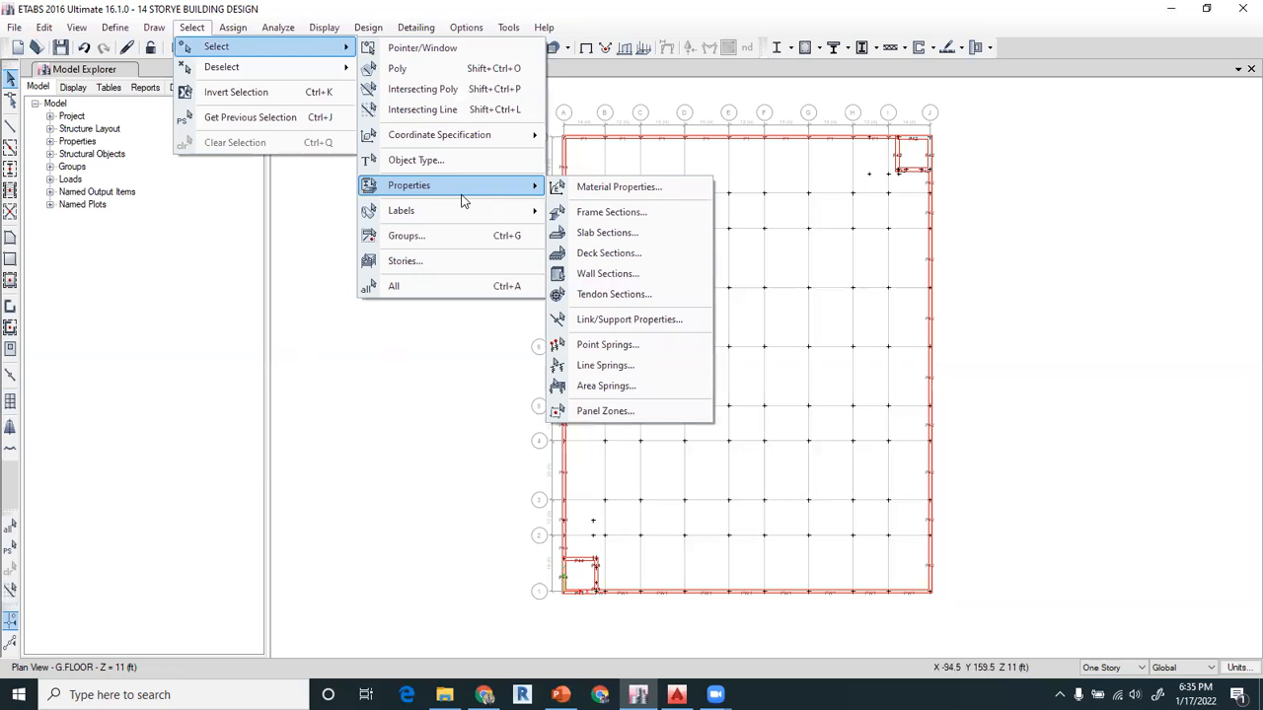
pyautogui.click(606, 273)
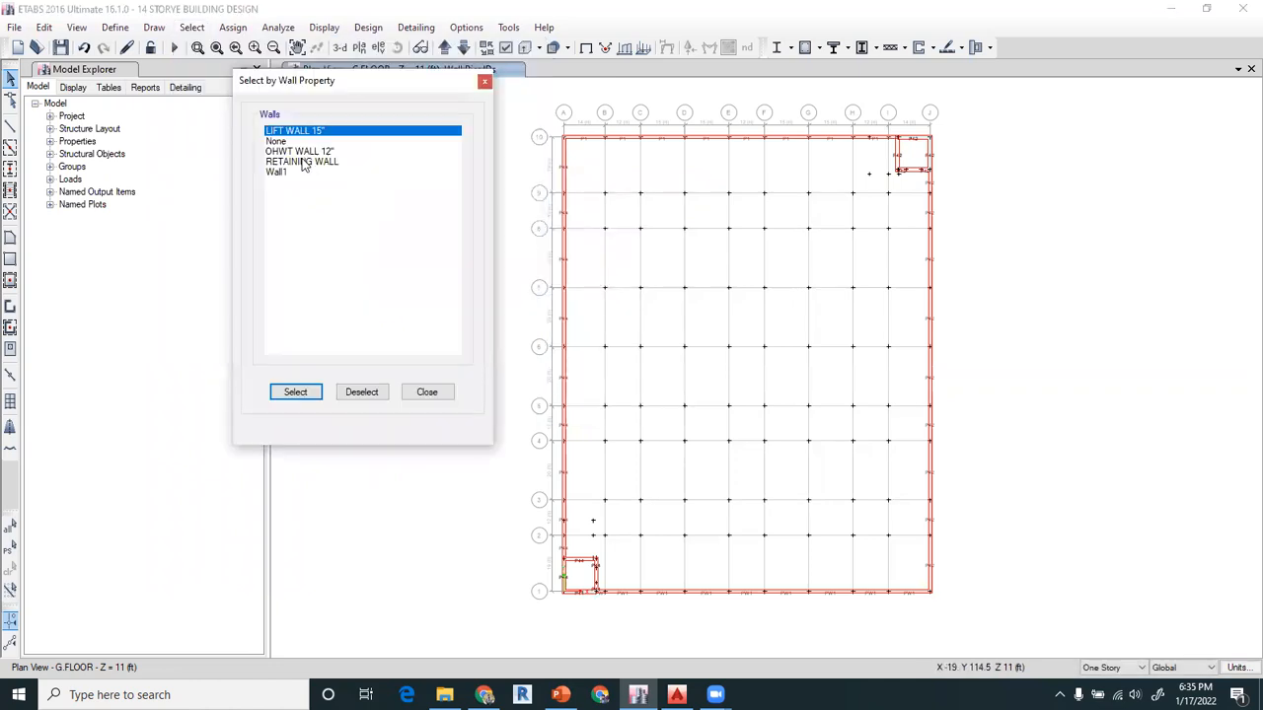
pyautogui.click(302, 162)
pyautogui.click(298, 393)
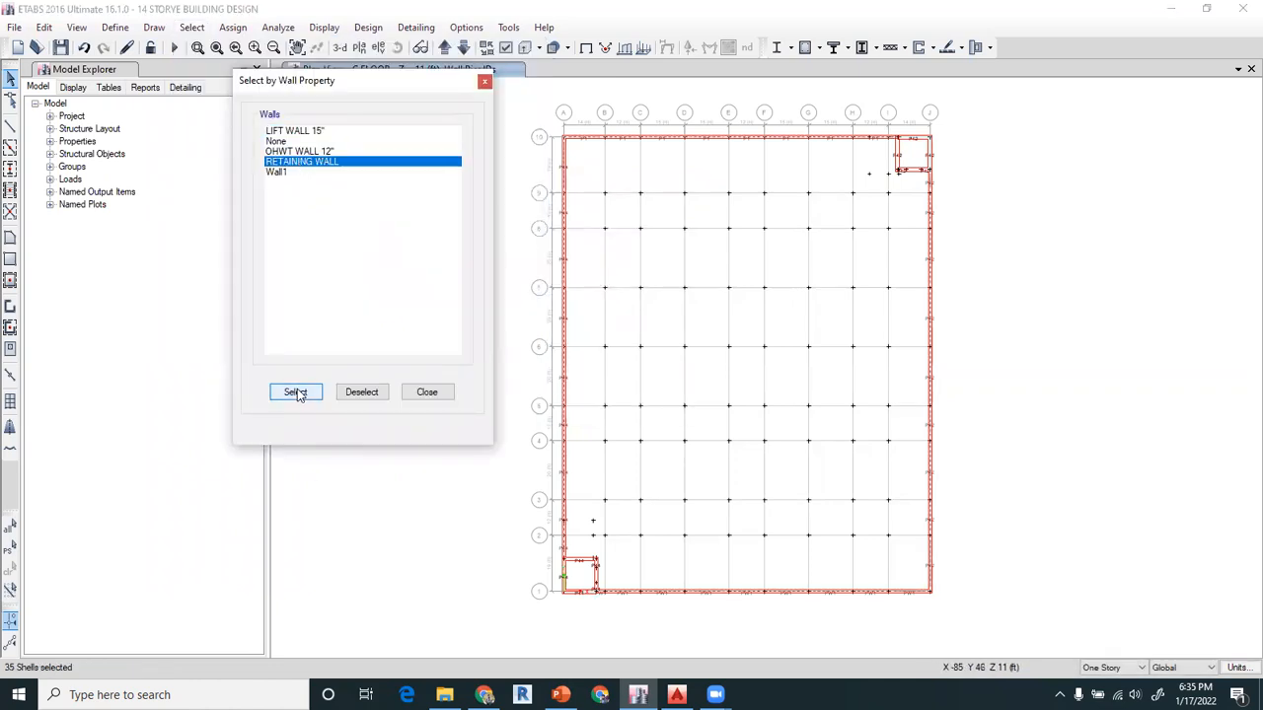
pyautogui.click(427, 393)
pyautogui.click(76, 27)
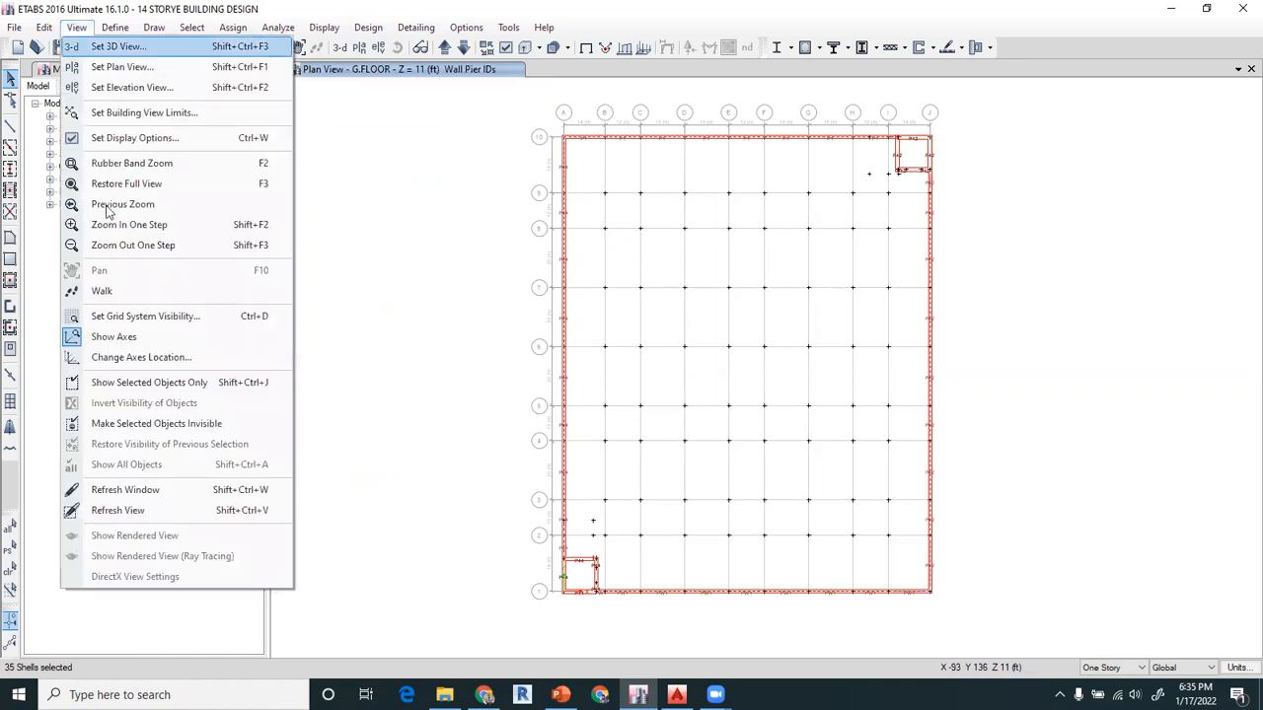
pyautogui.click(168, 424)
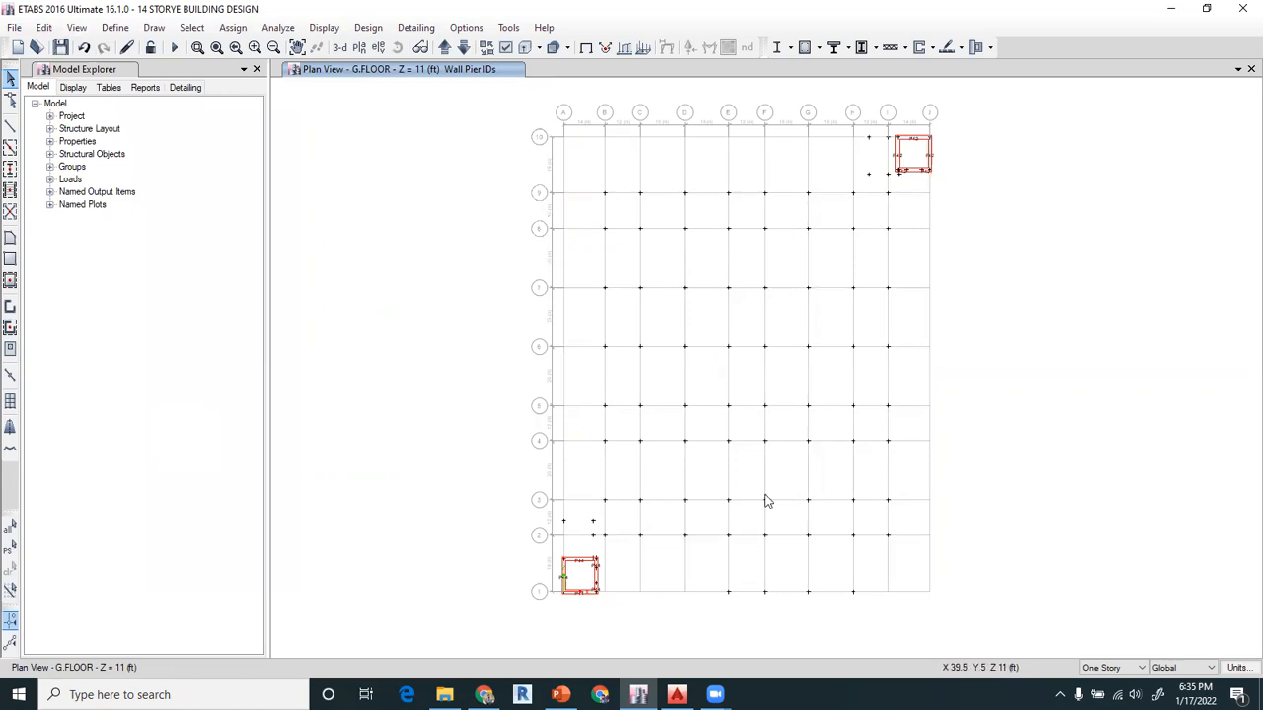
# Assign pier label PW10 on all stories to the lift core walls between grids I and J at grid 10
pyautogui.click(1122, 669)
pyautogui.click(1104, 693)
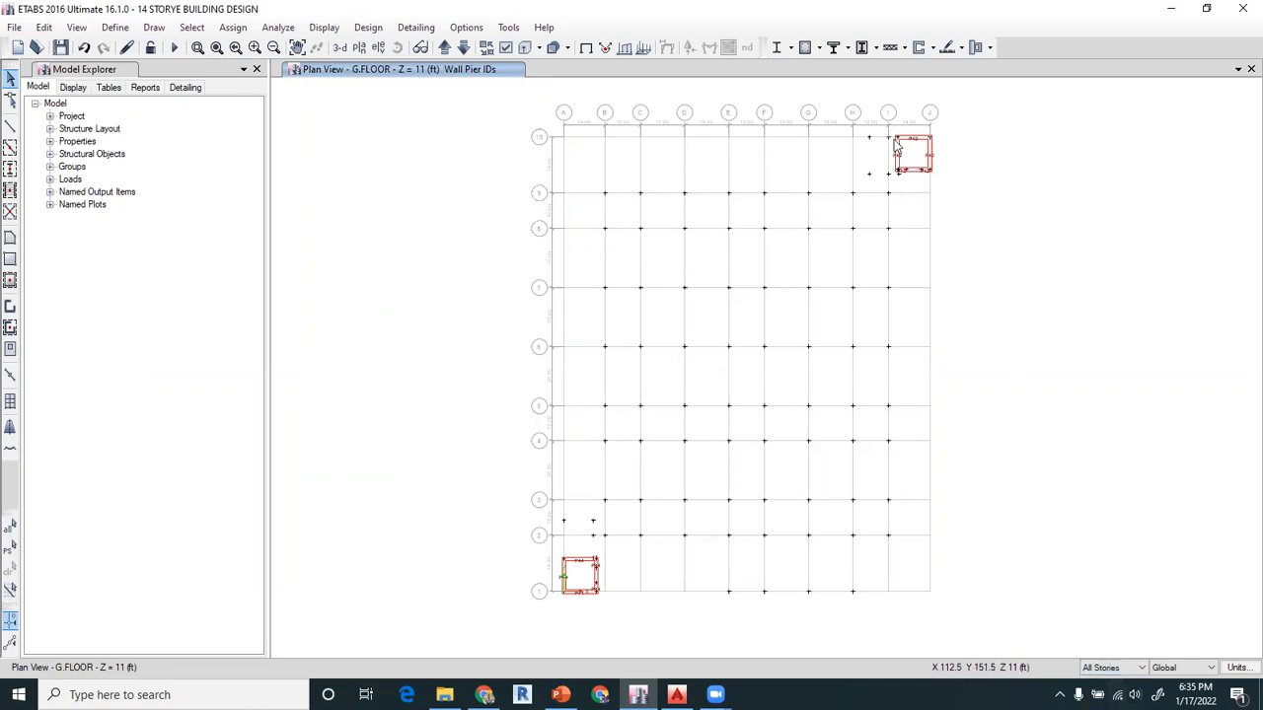
pyautogui.moveTo(892, 127); pyautogui.dragTo(944, 186)
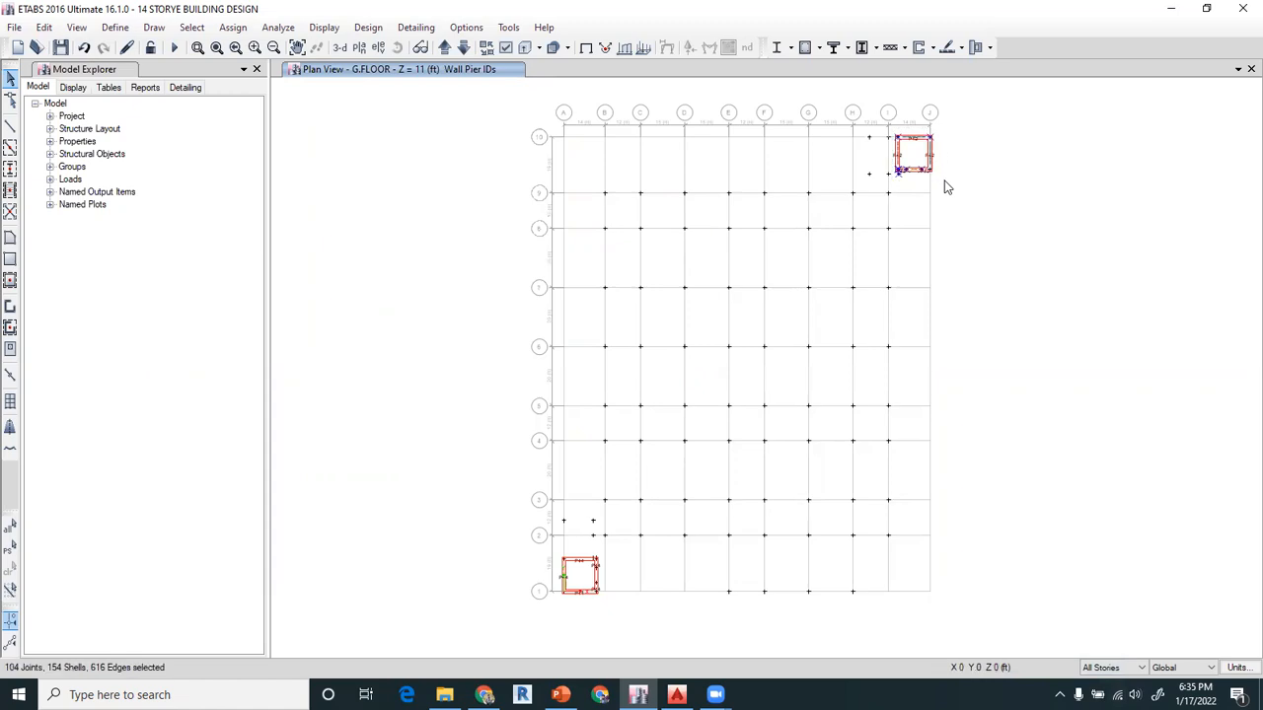
pyautogui.click(233, 29)
pyautogui.moveTo(271, 89)
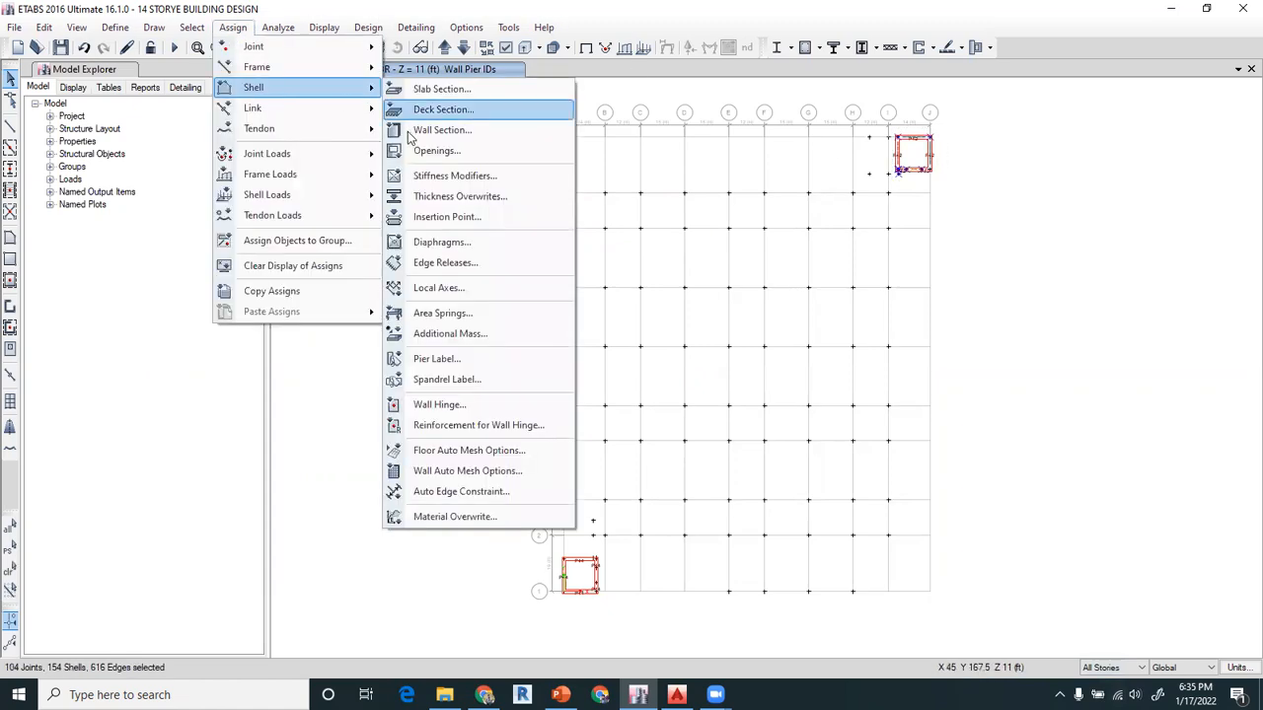
pyautogui.click(436, 359)
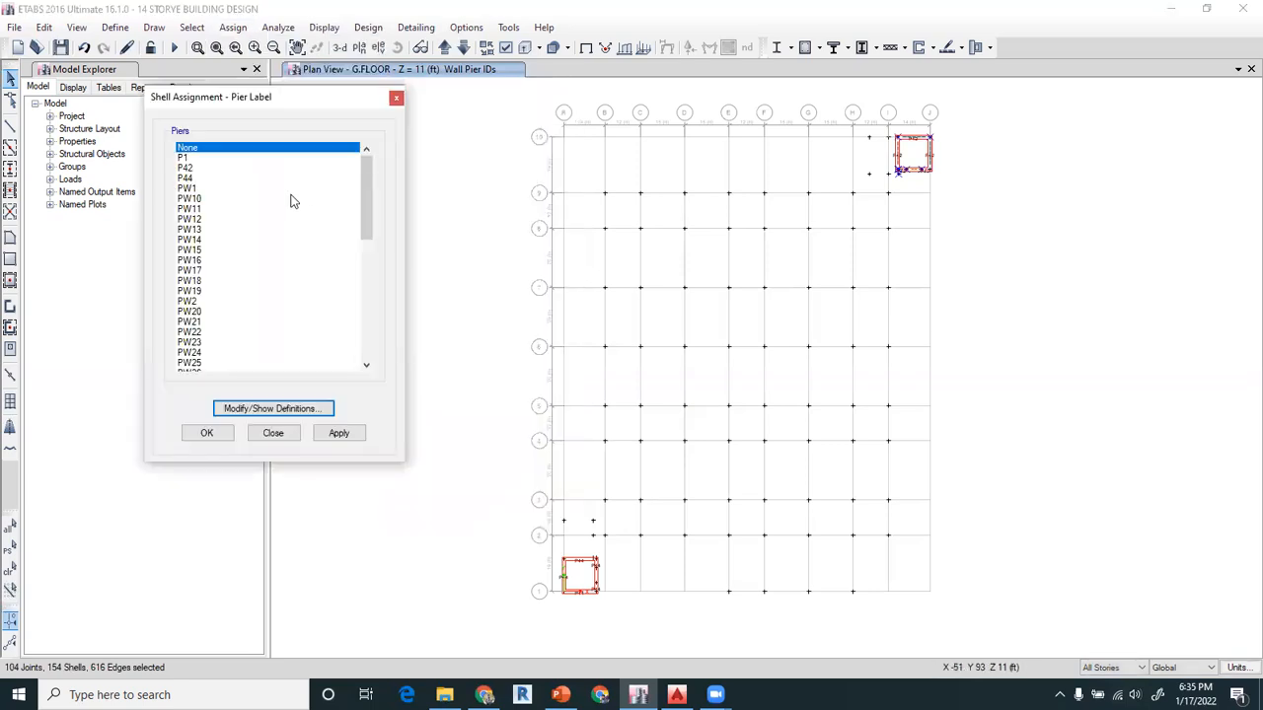
pyautogui.click(195, 199)
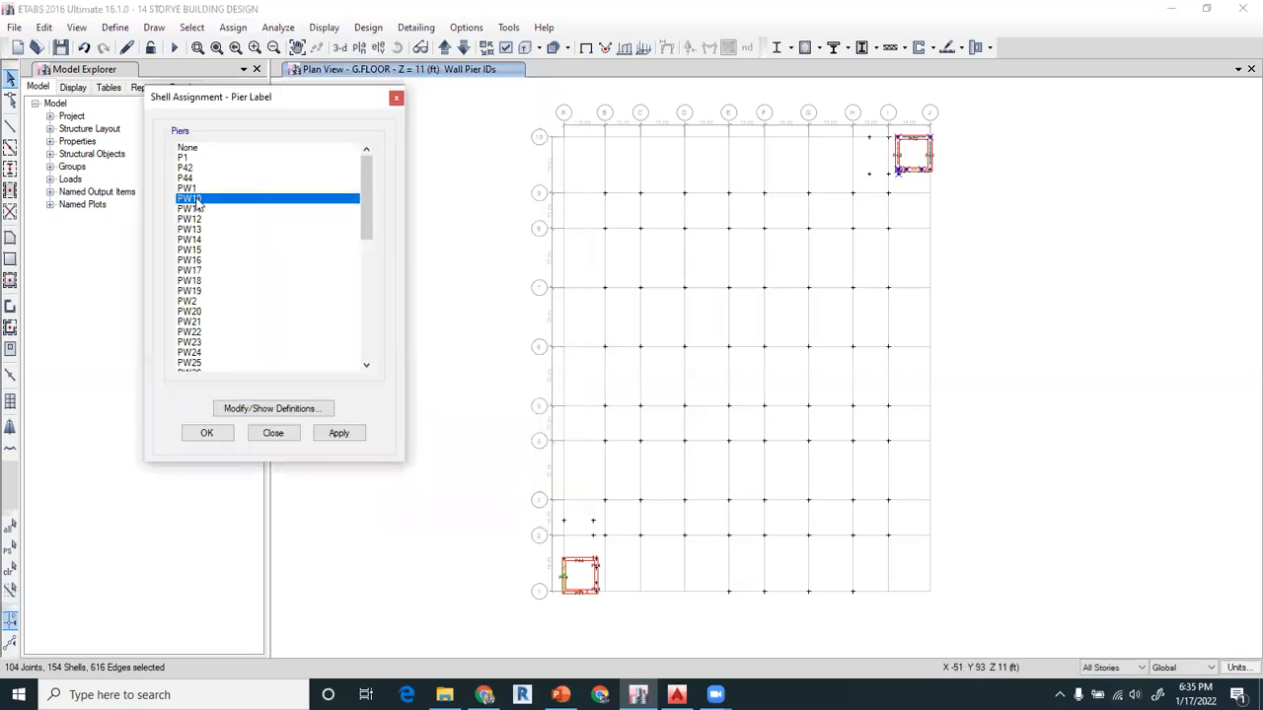
pyautogui.click(336, 434)
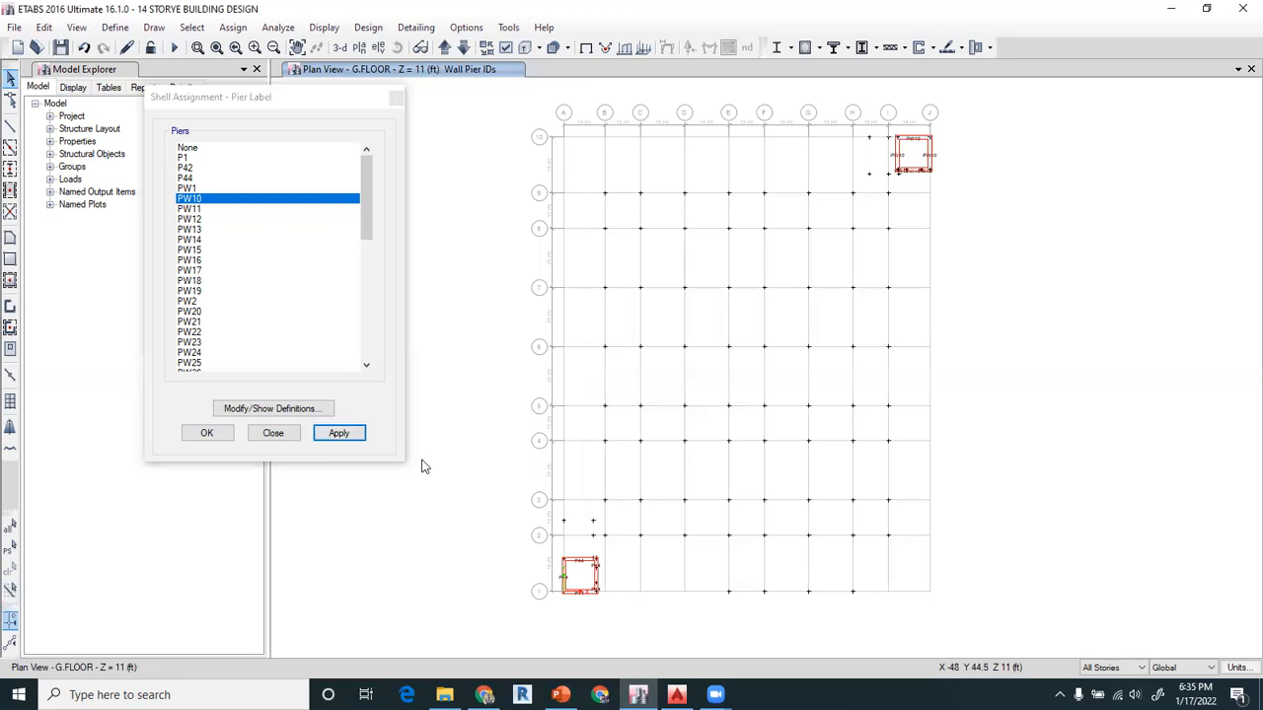
# Assign pier label PW11 to the lift core walls at the corner of grids A and 1 on all stories
pyautogui.moveTo(551, 549); pyautogui.dragTo(611, 628)
pyautogui.click(203, 209)
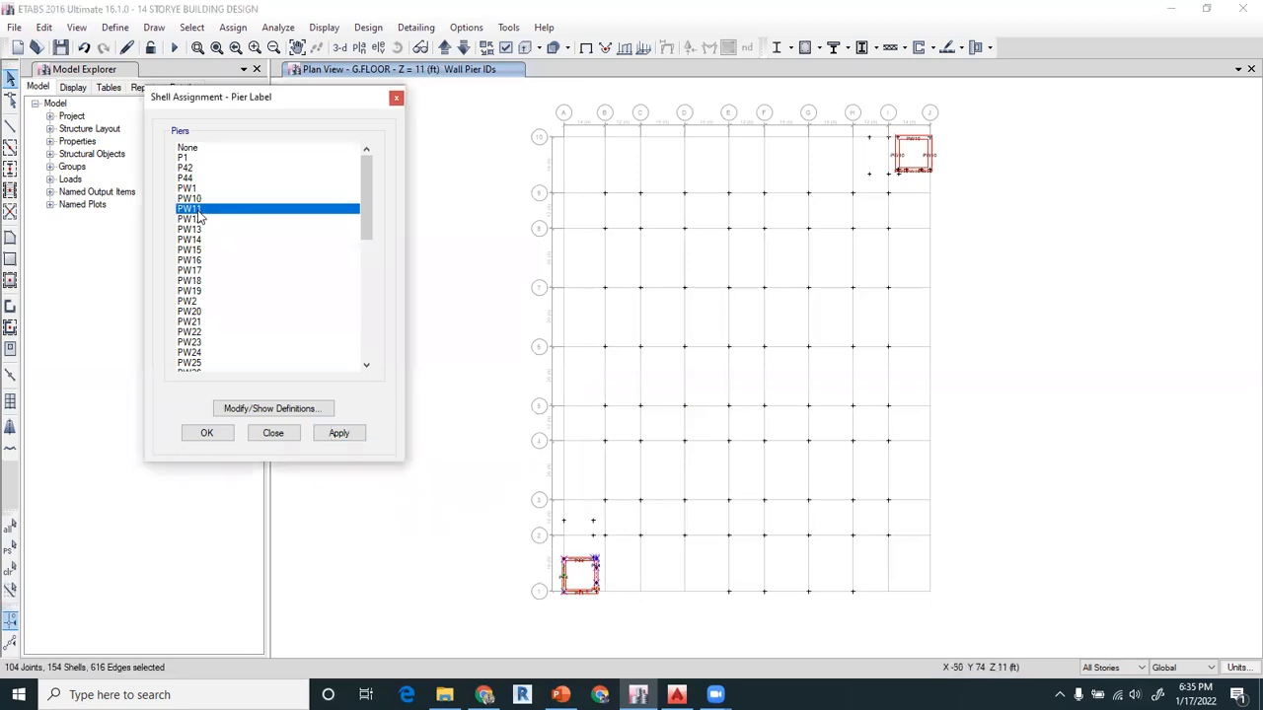
pyautogui.click(335, 435)
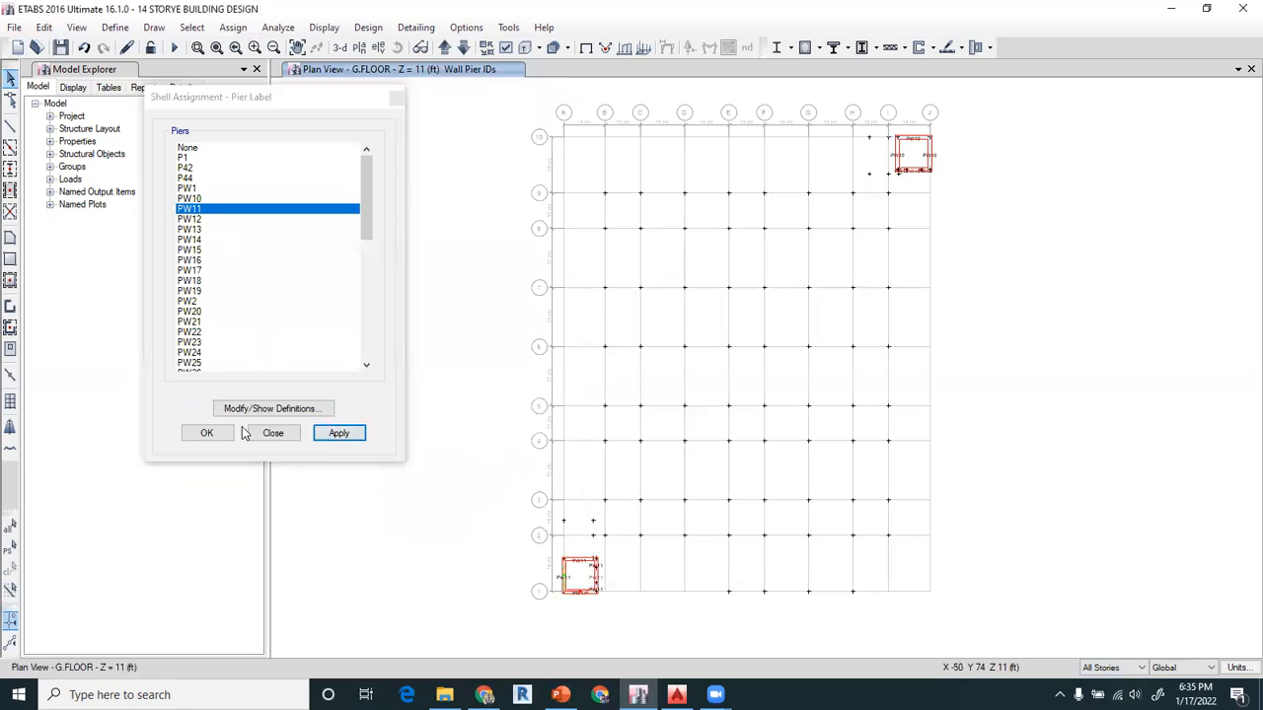
pyautogui.click(206, 433)
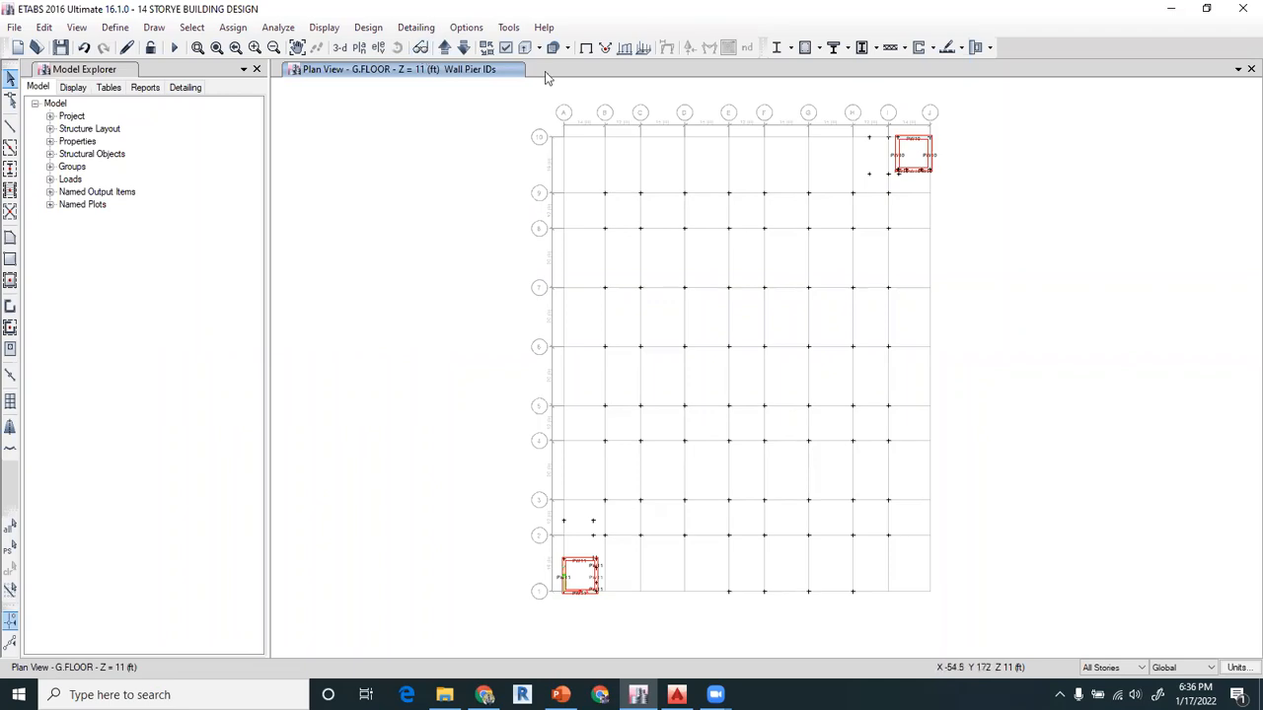
# Display columns, beams, floors and openings in the plan, and clear the wall pier labels from the view
pyautogui.click(508, 50)
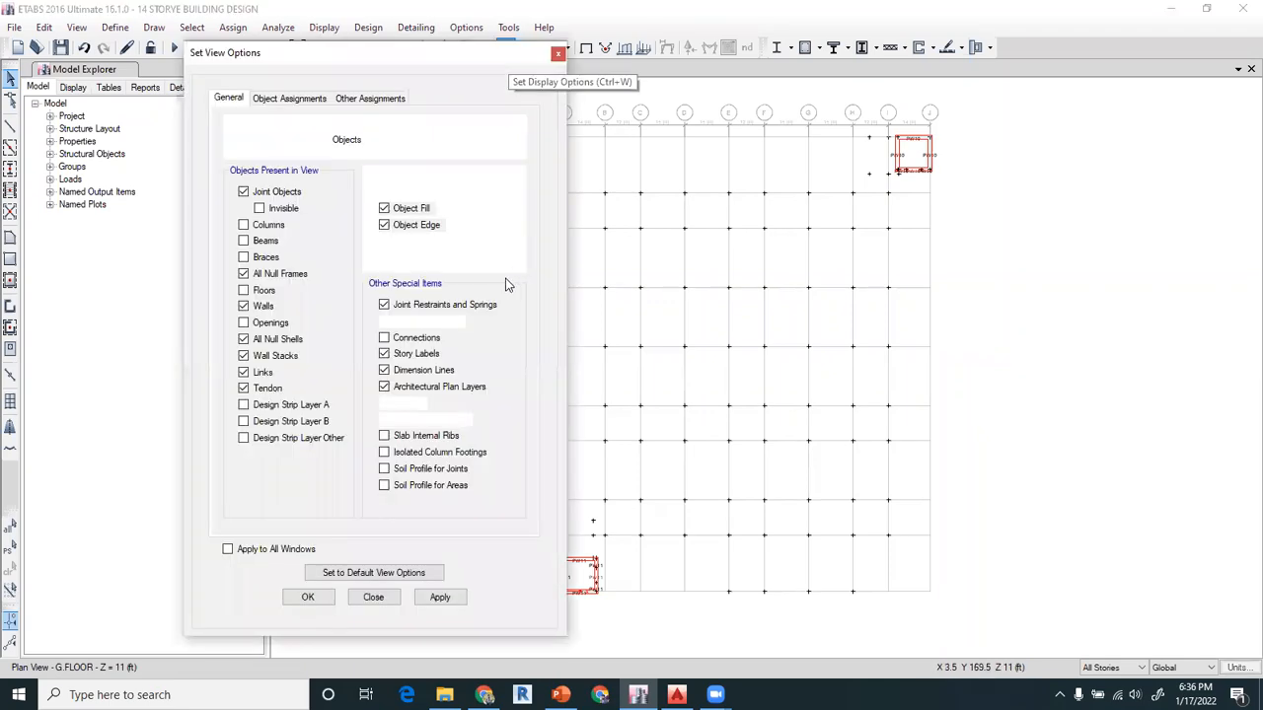
pyautogui.click(254, 226)
pyautogui.click(254, 241)
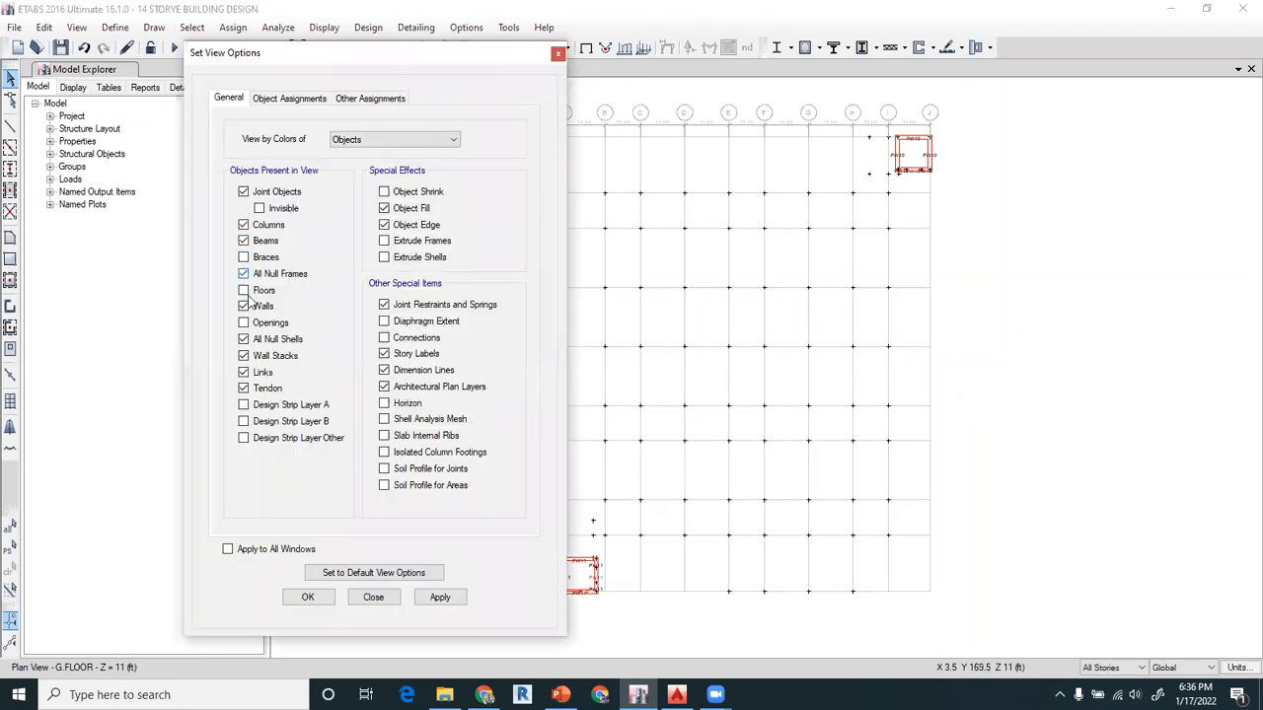
pyautogui.click(244, 292)
pyautogui.click(247, 324)
pyautogui.click(308, 597)
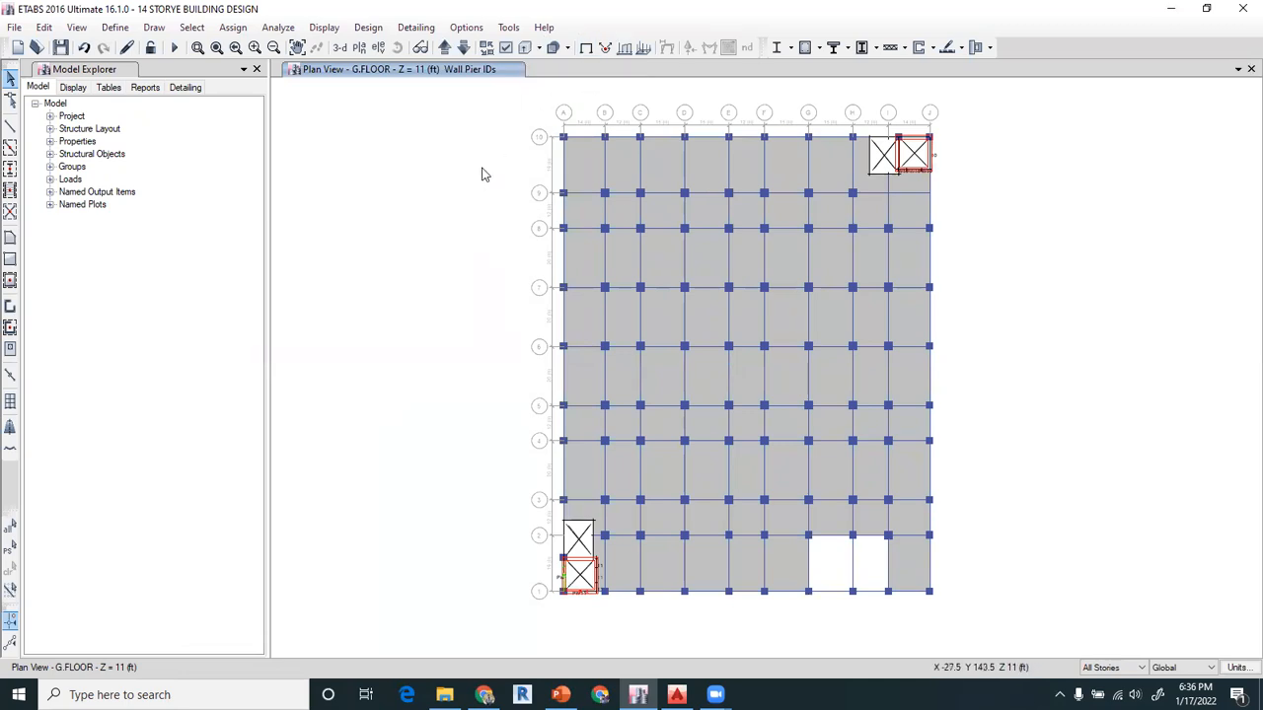
pyautogui.click(586, 51)
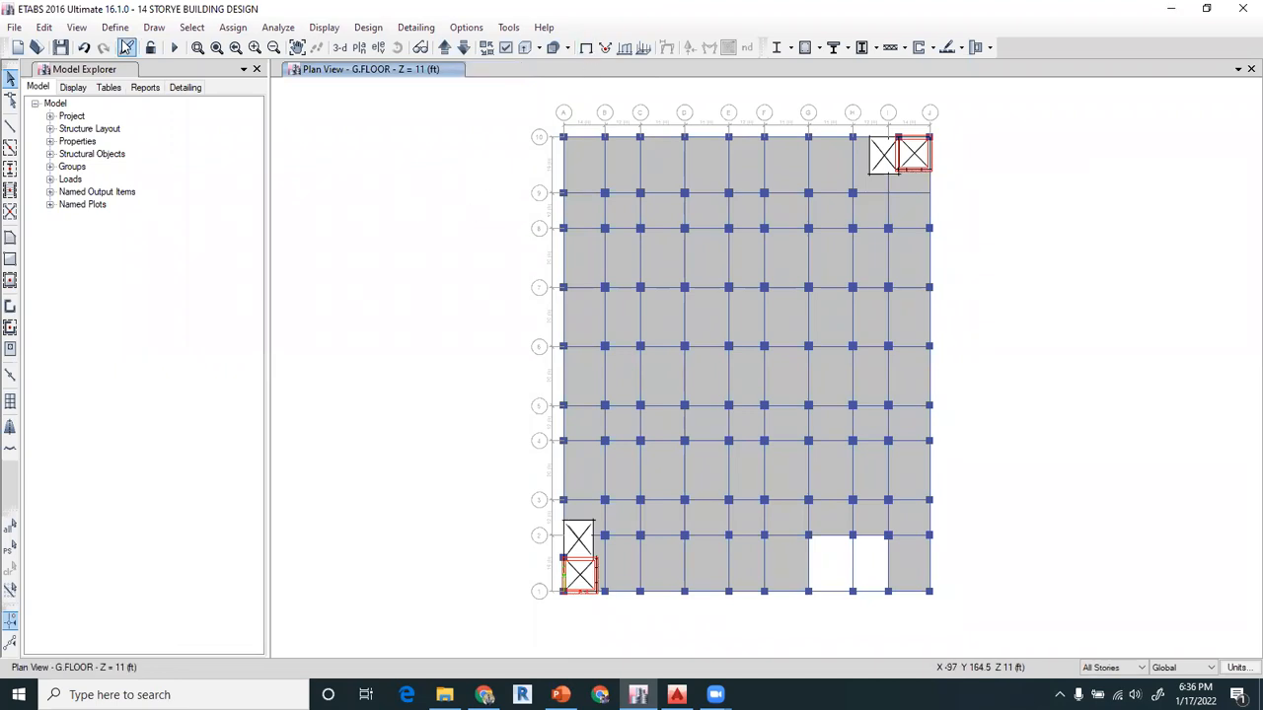
# Save the building model and switch to the SESSION -5 presentation in PowerPoint
pyautogui.click(64, 50)
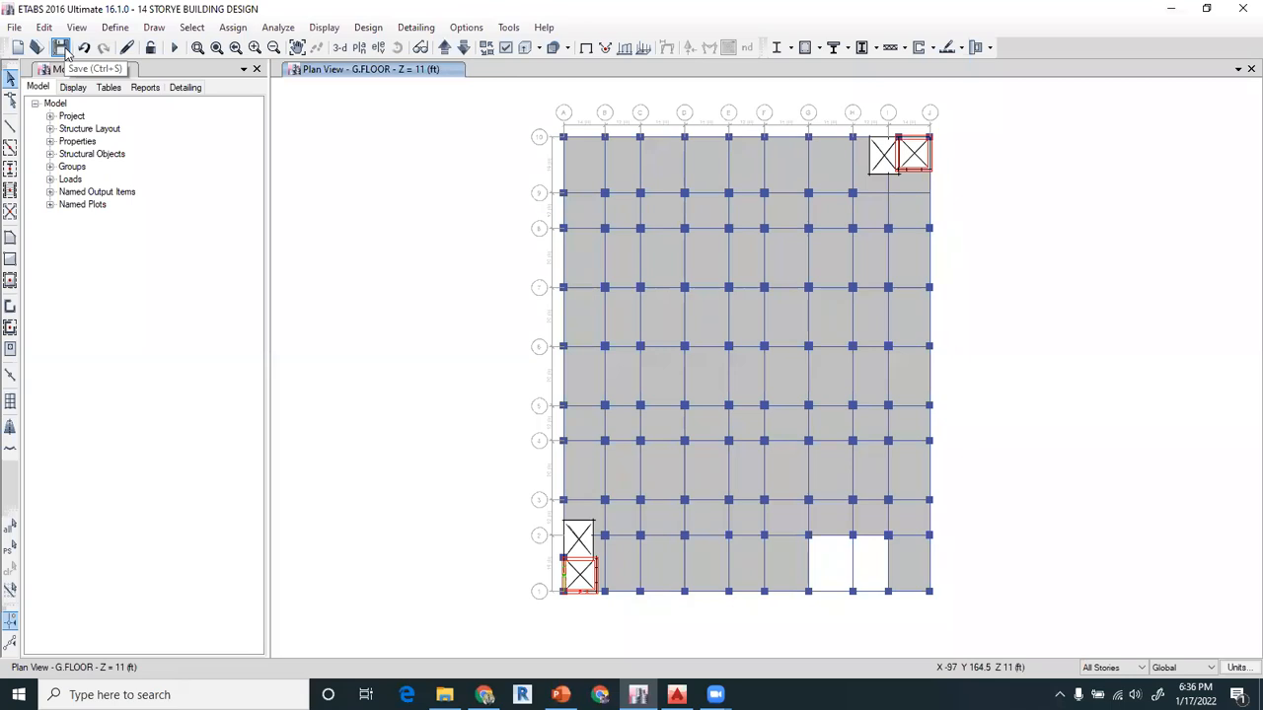
pyautogui.click(560, 695)
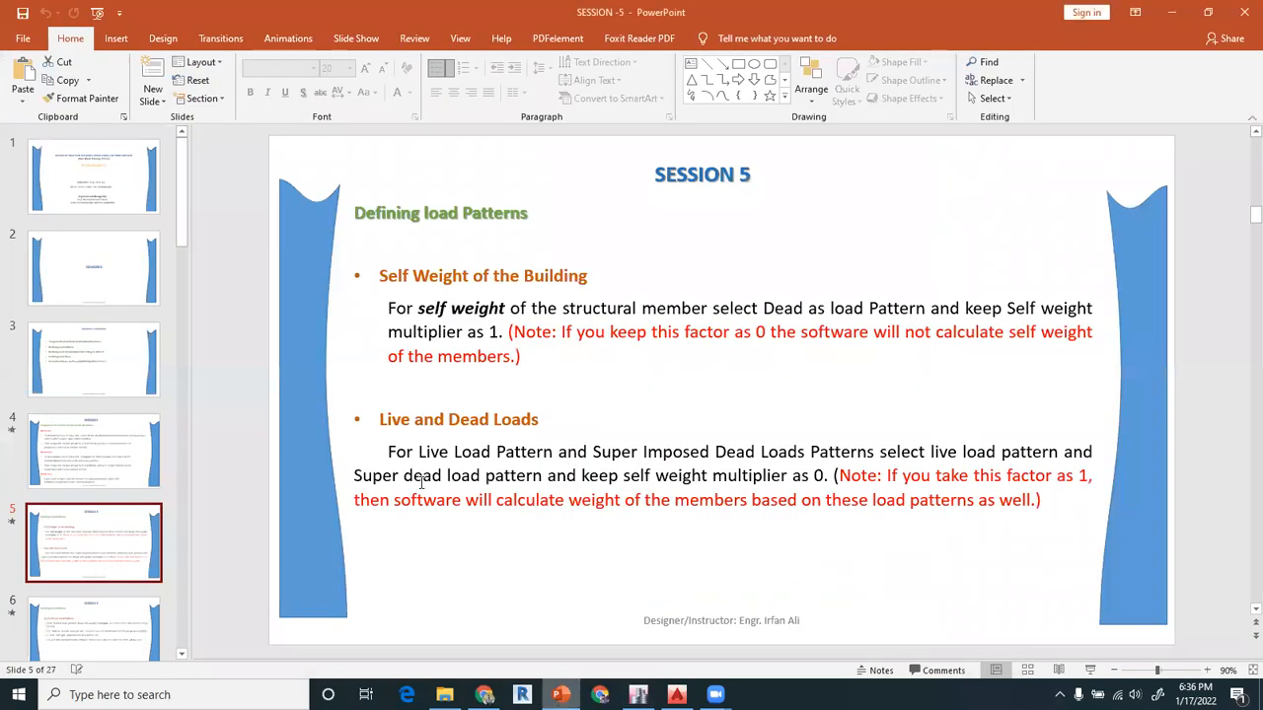